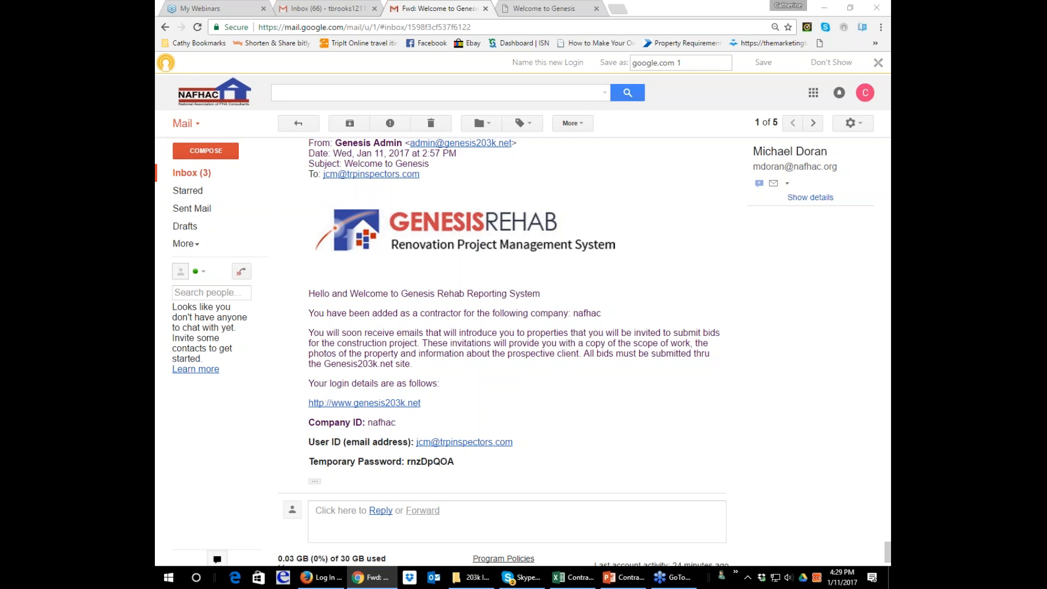
Close the welcome email and review the entries in the company's Contractors list.
{"action": "key", "text": "ctrl+w"}
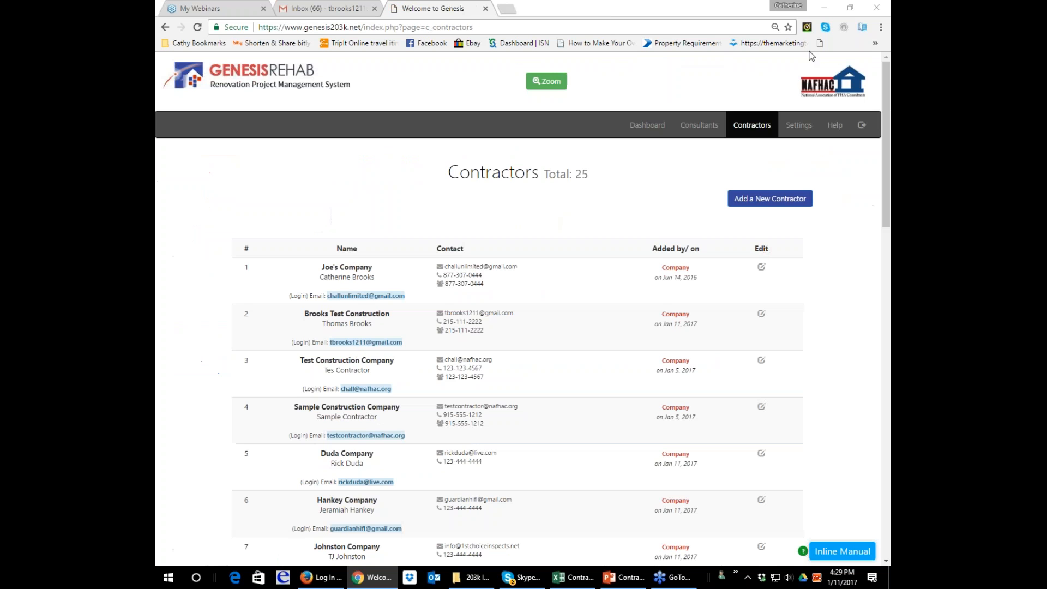
{"action": "scroll", "coordinate": [634, 256], "scroll_direction": "down", "scroll_amount": 3}
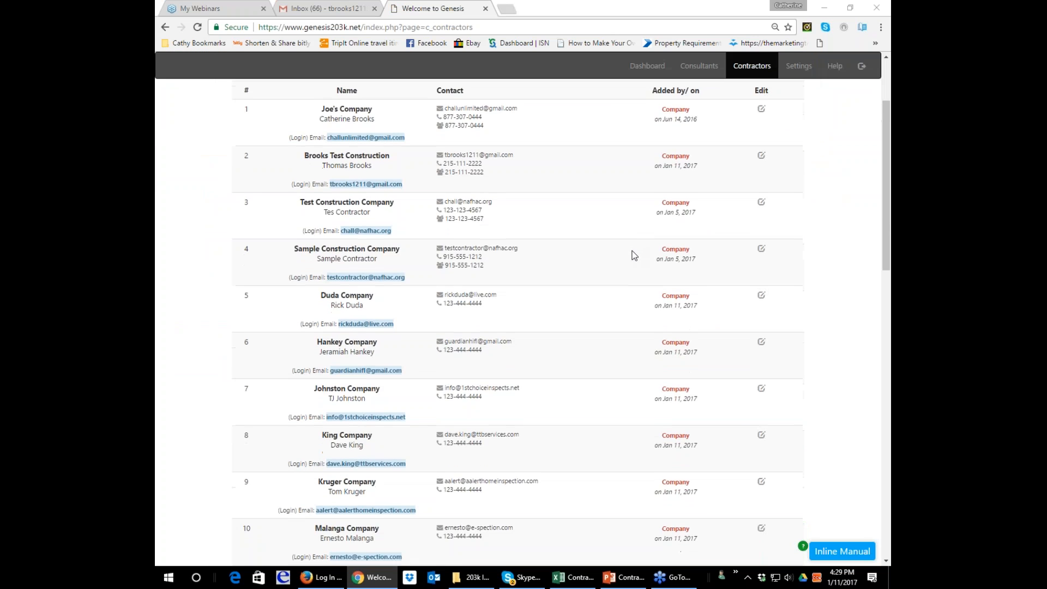
{"action": "scroll", "coordinate": [634, 255], "scroll_direction": "down", "scroll_amount": 2}
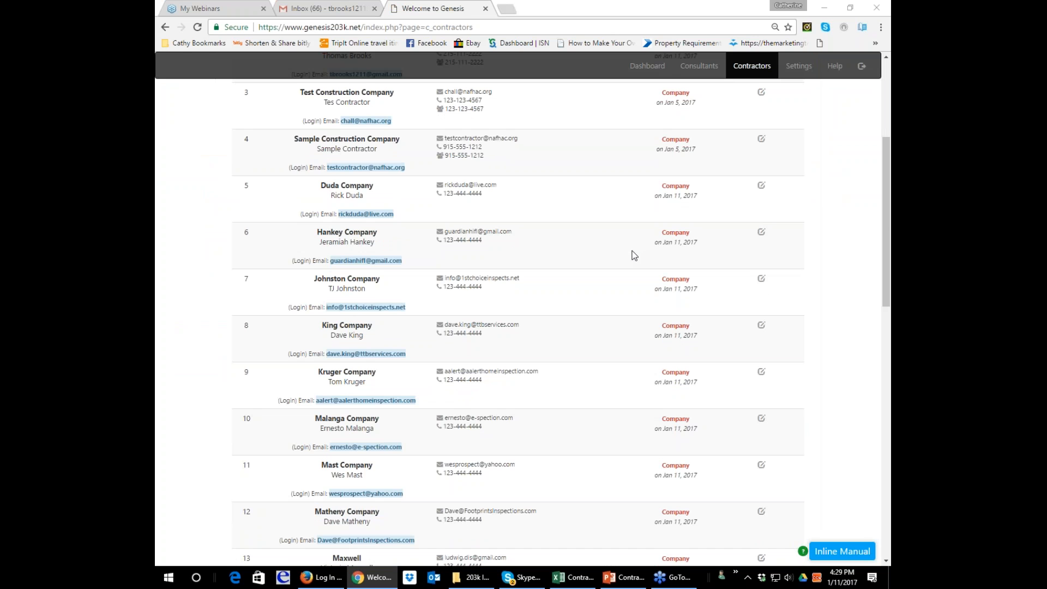
{"action": "scroll", "coordinate": [635, 255], "scroll_direction": "down", "scroll_amount": 4}
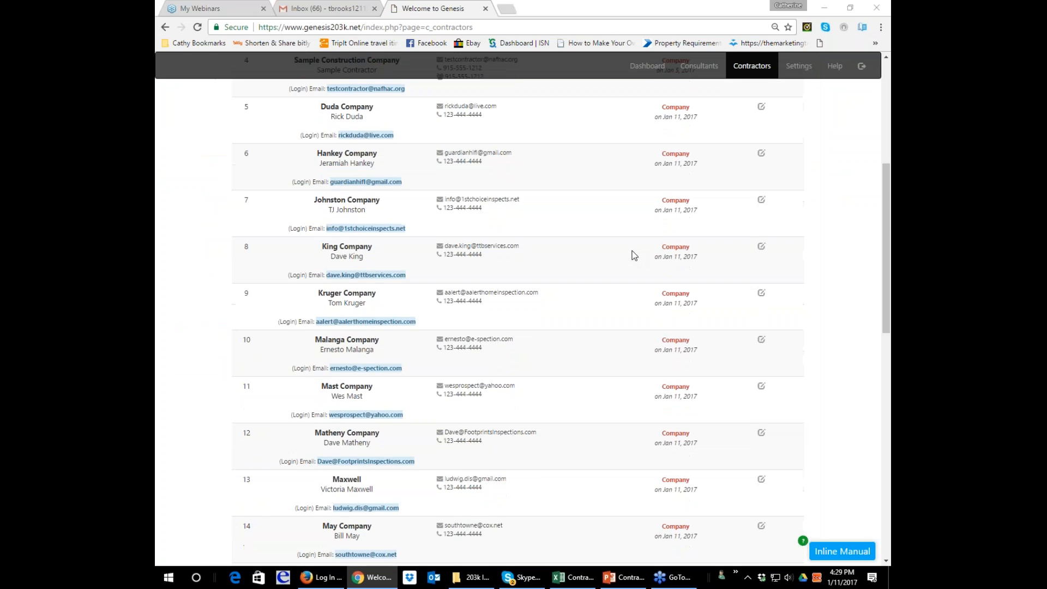
{"action": "scroll", "coordinate": [634, 255], "scroll_direction": "down", "scroll_amount": 2}
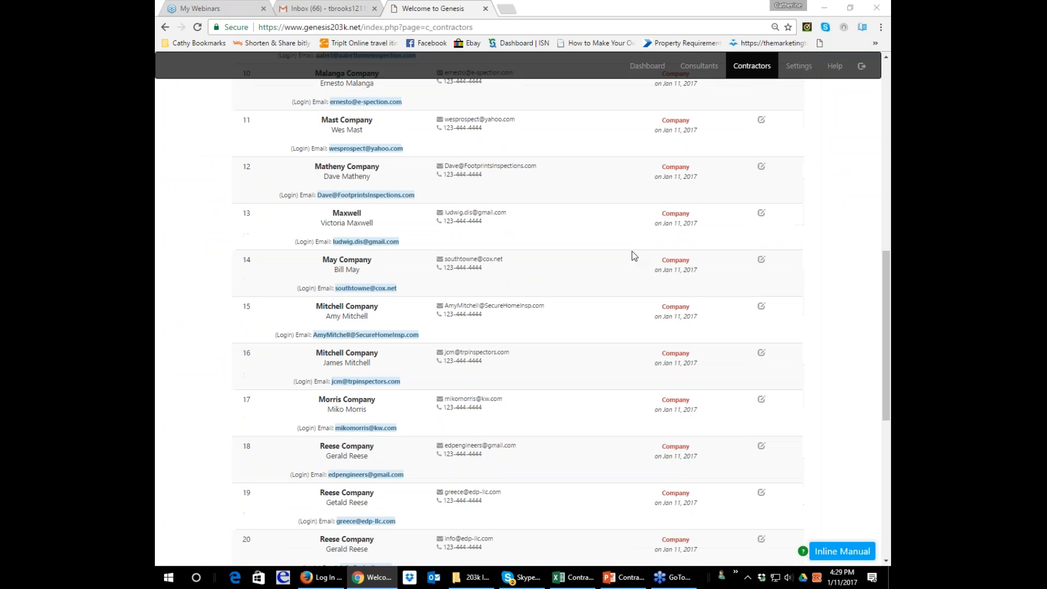
{"action": "scroll", "coordinate": [634, 255], "scroll_direction": "up", "scroll_amount": 10}
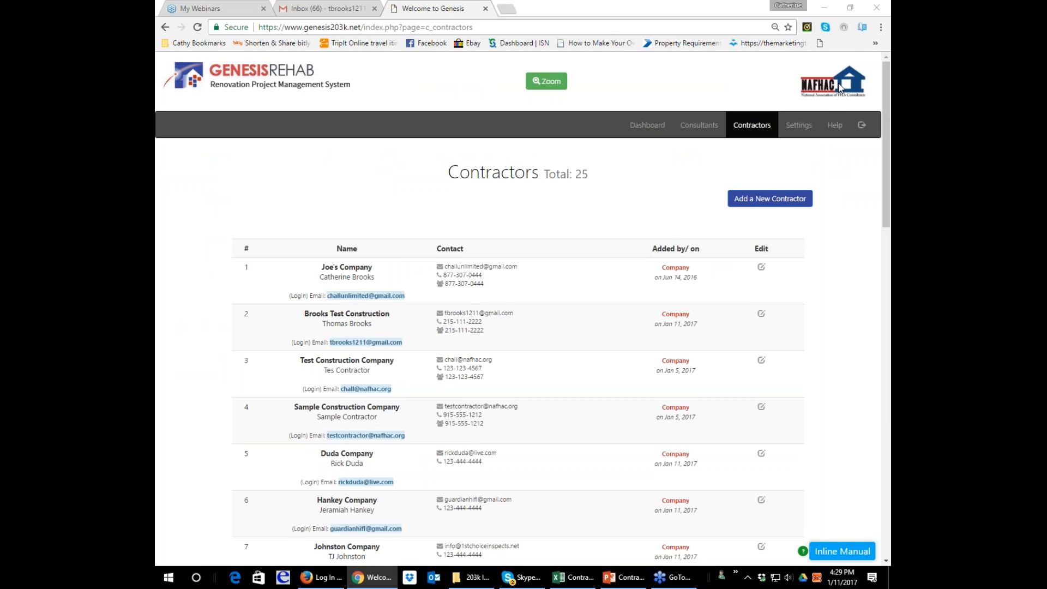
{"action": "scroll", "coordinate": [587, 234], "scroll_direction": "down", "scroll_amount": 5}
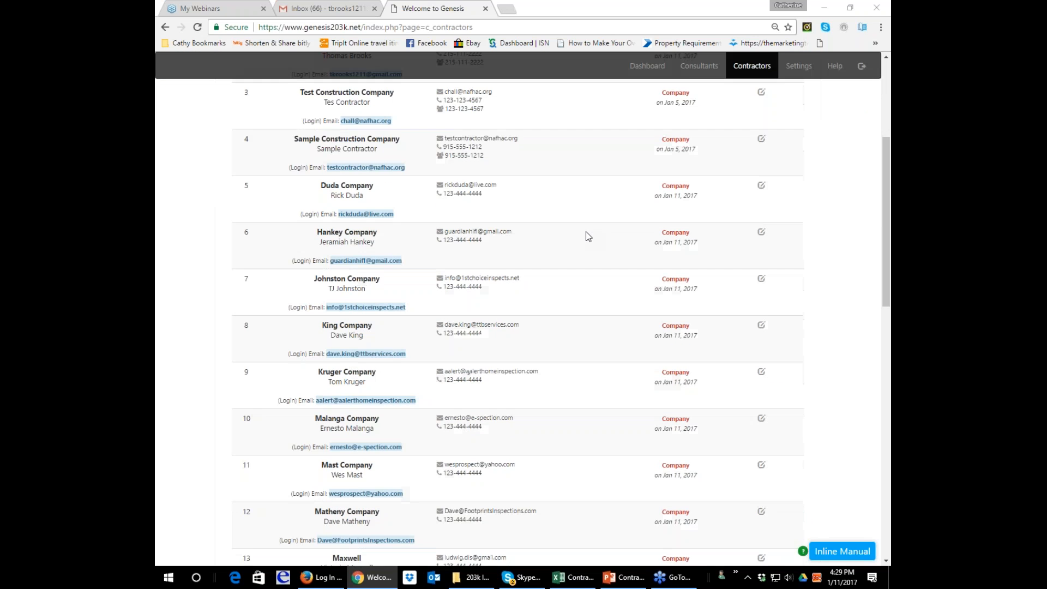
{"action": "scroll", "coordinate": [587, 236], "scroll_direction": "down", "scroll_amount": 2}
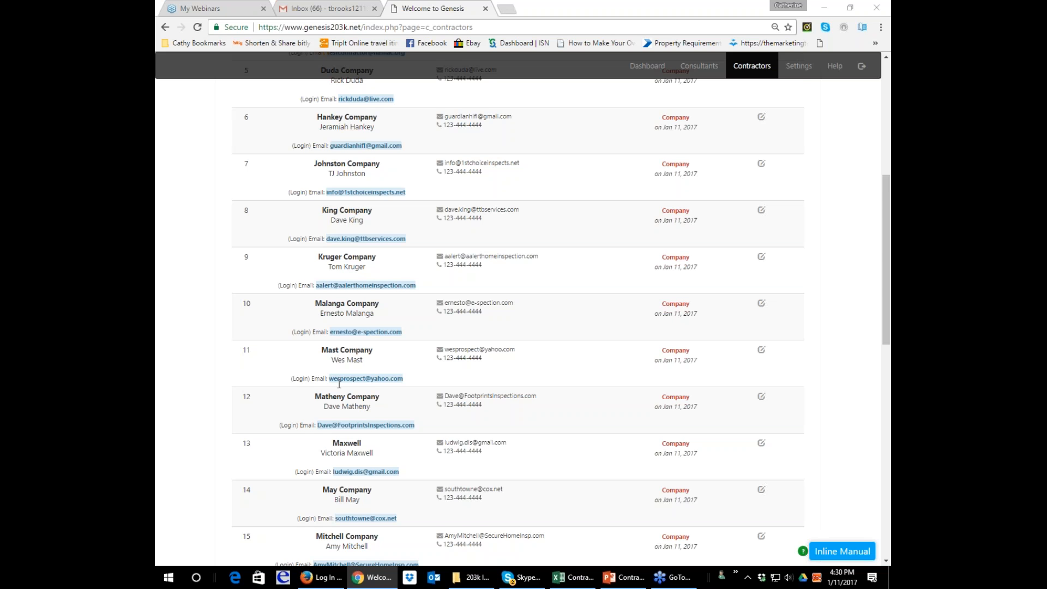
{"action": "scroll", "coordinate": [339, 384], "scroll_direction": "down", "scroll_amount": 2}
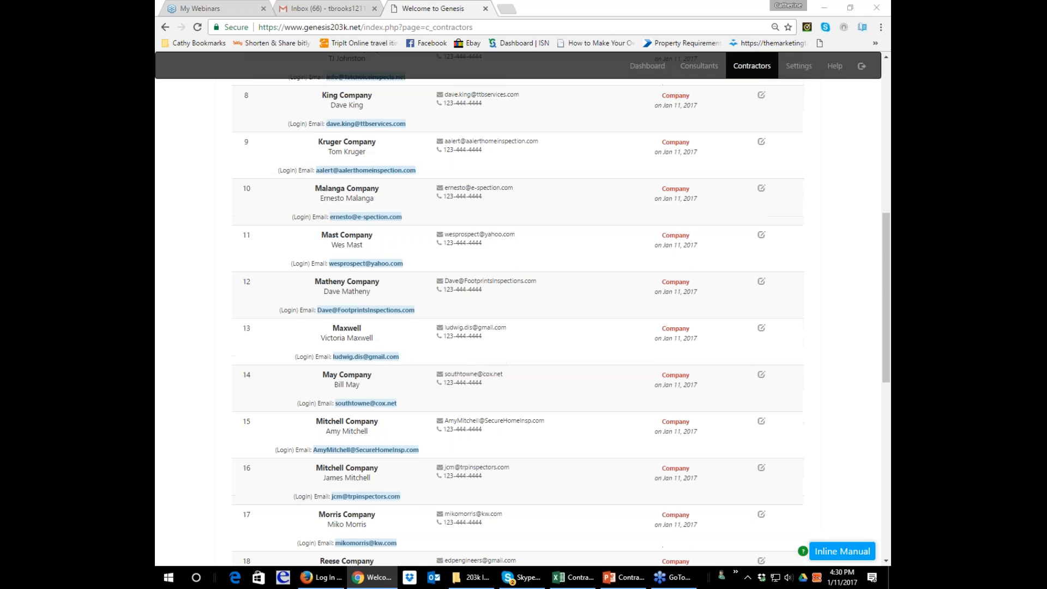
{"action": "scroll", "coordinate": [339, 327], "scroll_direction": "down", "scroll_amount": 4}
{"action": "scroll", "coordinate": [339, 327], "scroll_direction": "up", "scroll_amount": 4}
{"action": "scroll", "coordinate": [556, 239], "scroll_direction": "up", "scroll_amount": 9}
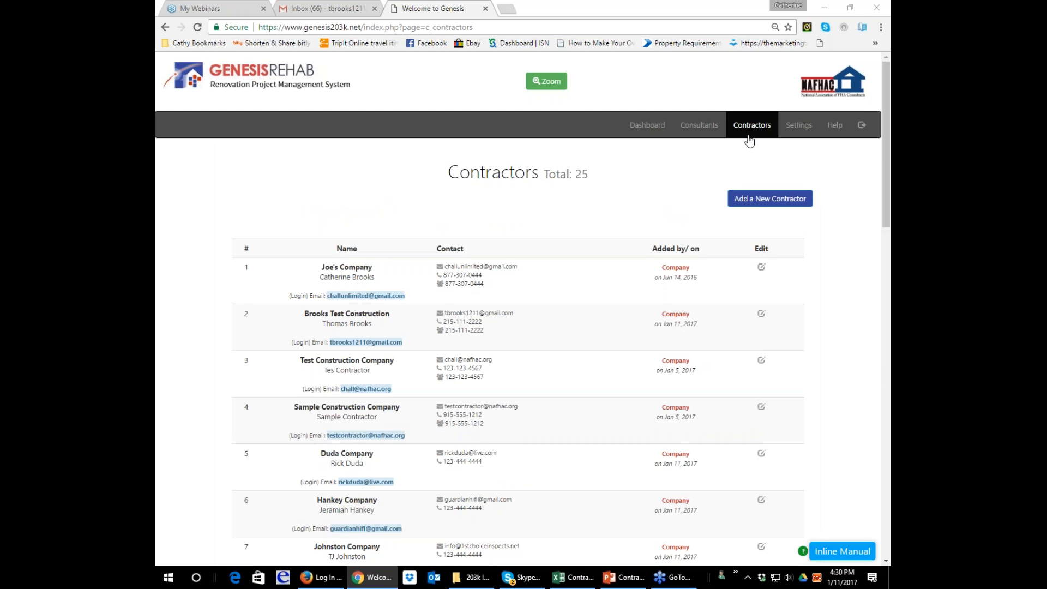
Log out of the company account and open the Genesis Rehab login page.
{"action": "left_click", "coordinate": [660, 127]}
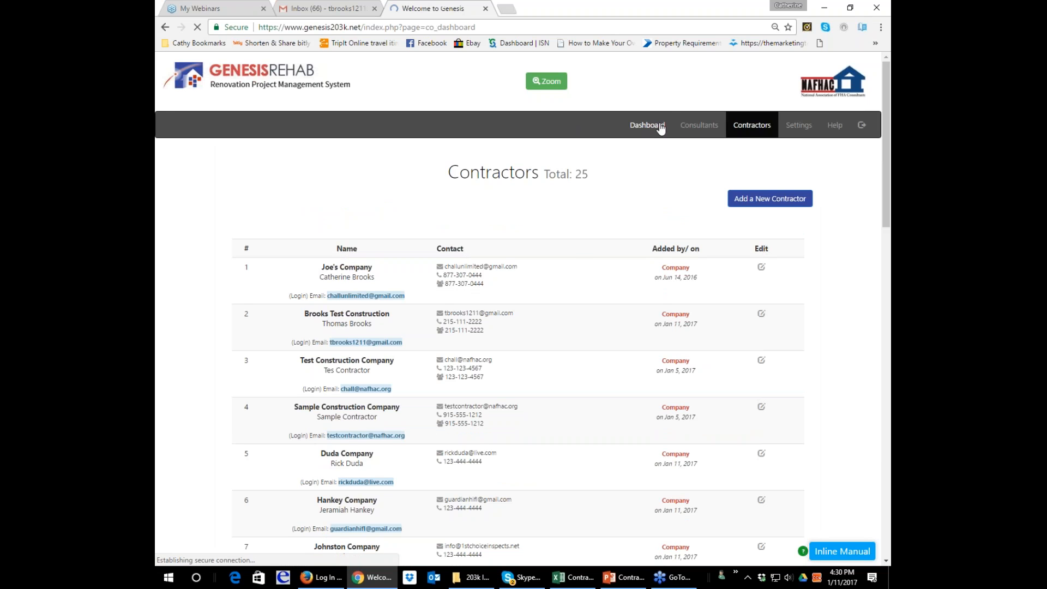
{"action": "left_click", "coordinate": [871, 125]}
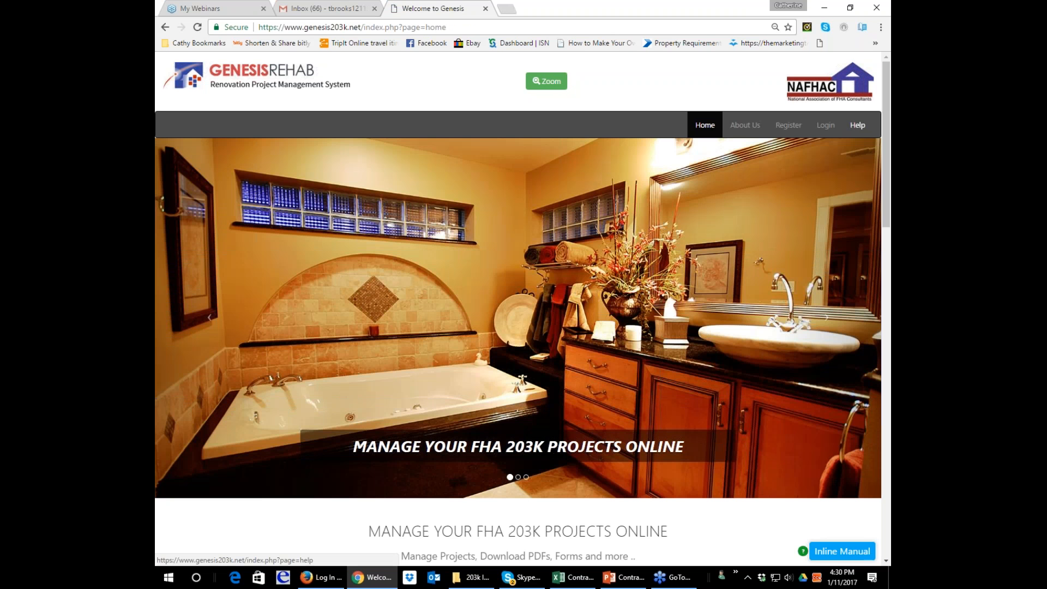
{"action": "left_click", "coordinate": [826, 127]}
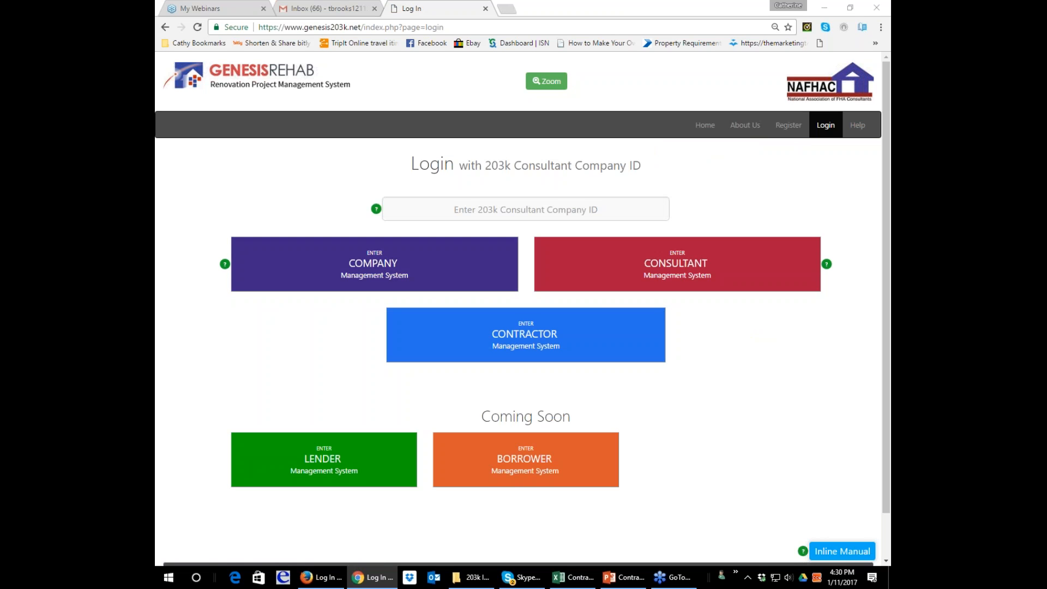
Enter nafhac as the 203k consultant company ID and proceed to the Consultant Management System login.
{"action": "left_click", "coordinate": [553, 208]}
{"action": "type", "text": "na"}
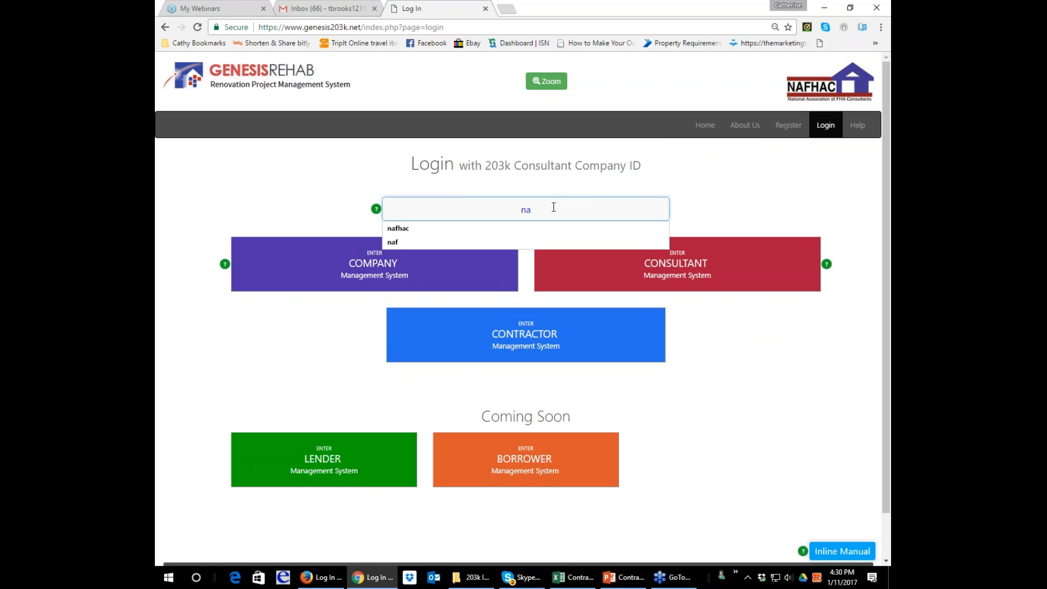
{"action": "type", "text": "fhac"}
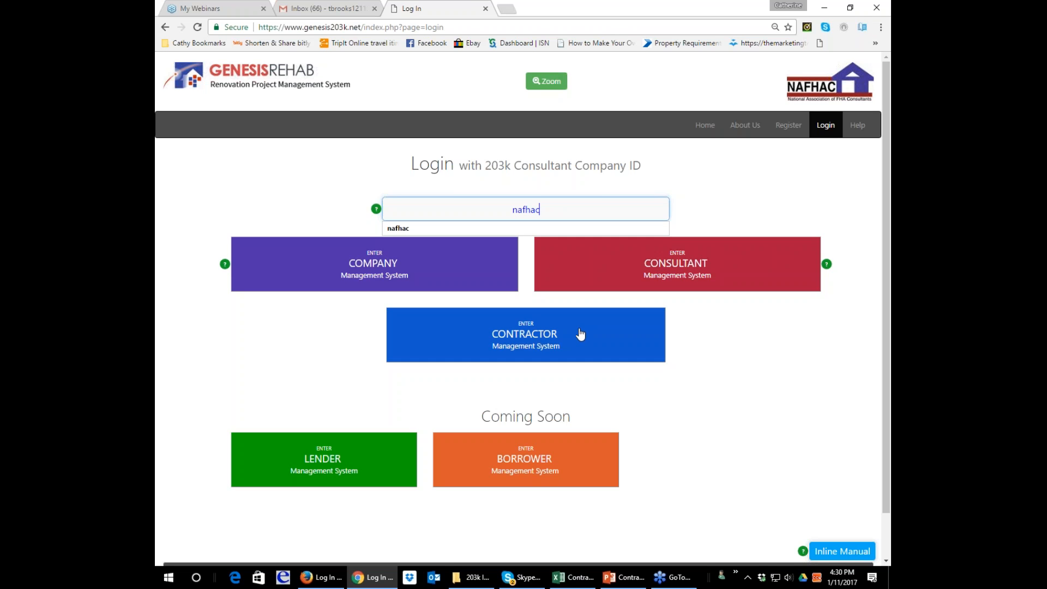
{"action": "left_click", "coordinate": [626, 268]}
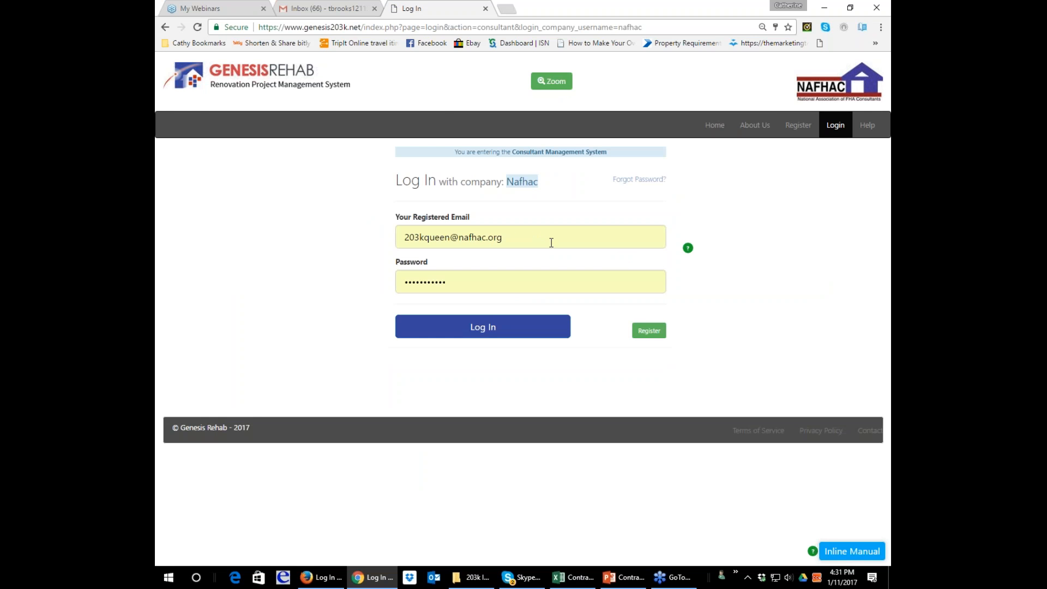
Replace the prefilled account password, log in as the consultant, and dismiss the offer to save the password.
{"action": "left_click_drag", "start_coordinate": [465, 299], "coordinate": [350, 295]}
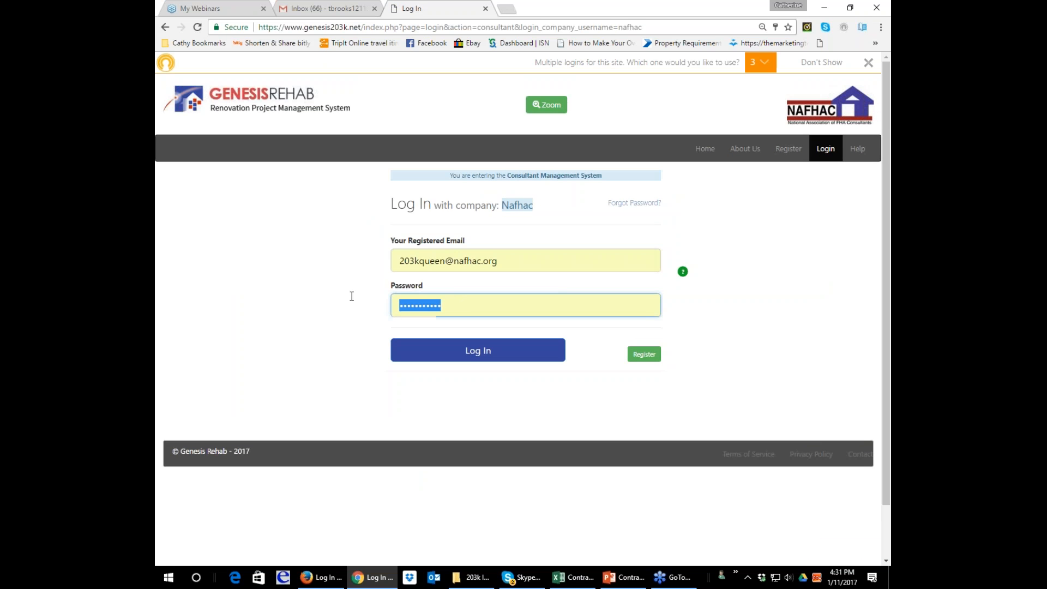
{"action": "type", "text": "••••"}
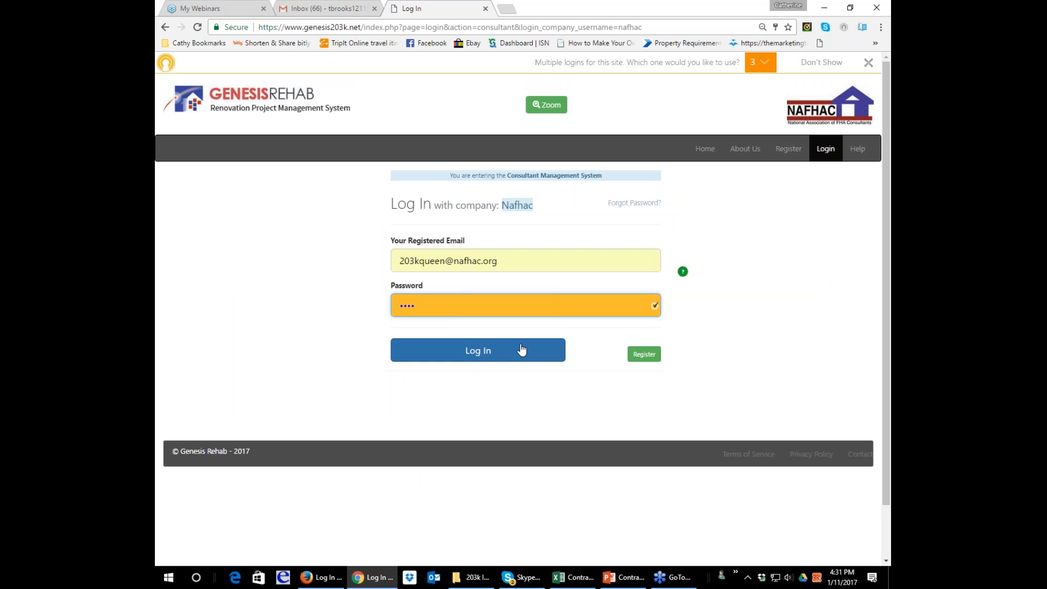
{"action": "left_click", "coordinate": [542, 352]}
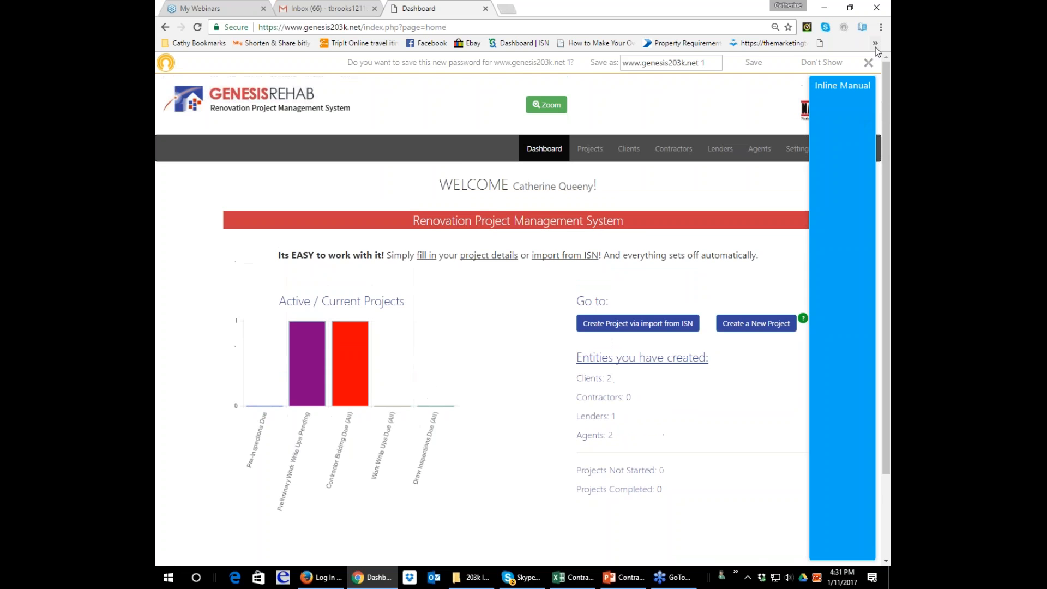
{"action": "left_click", "coordinate": [869, 64]}
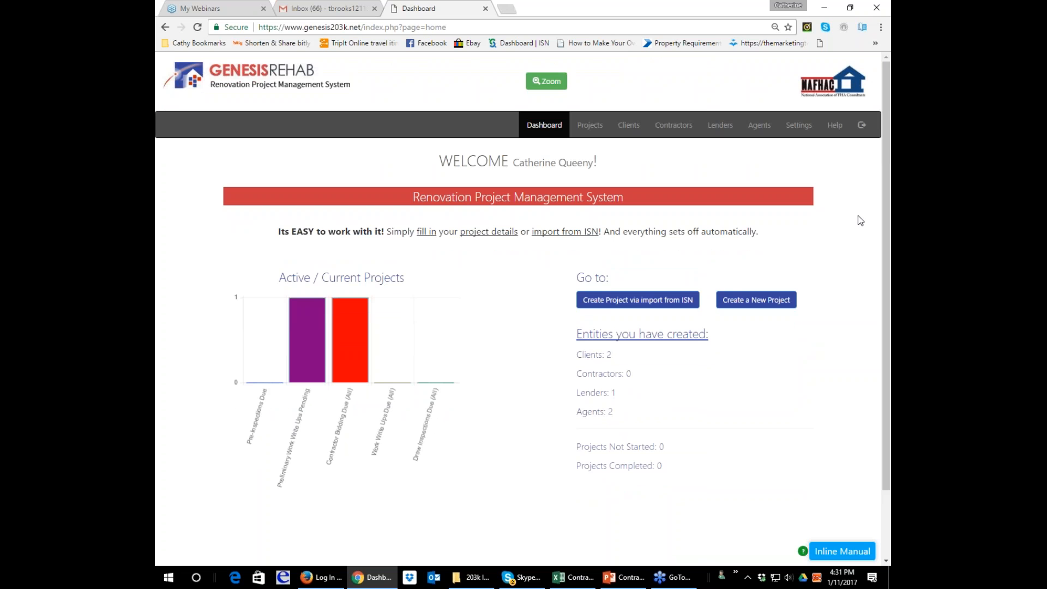
Look through the Inline Manual topics, read Updates and Release Notes, and close the manual.
{"action": "left_click", "coordinate": [845, 551]}
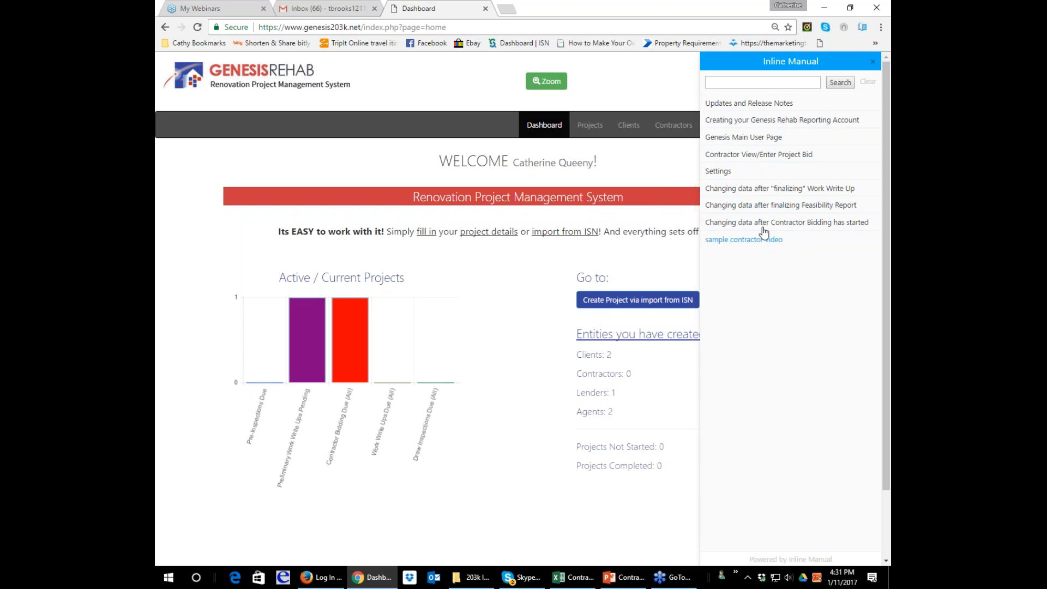
{"action": "left_click", "coordinate": [873, 62]}
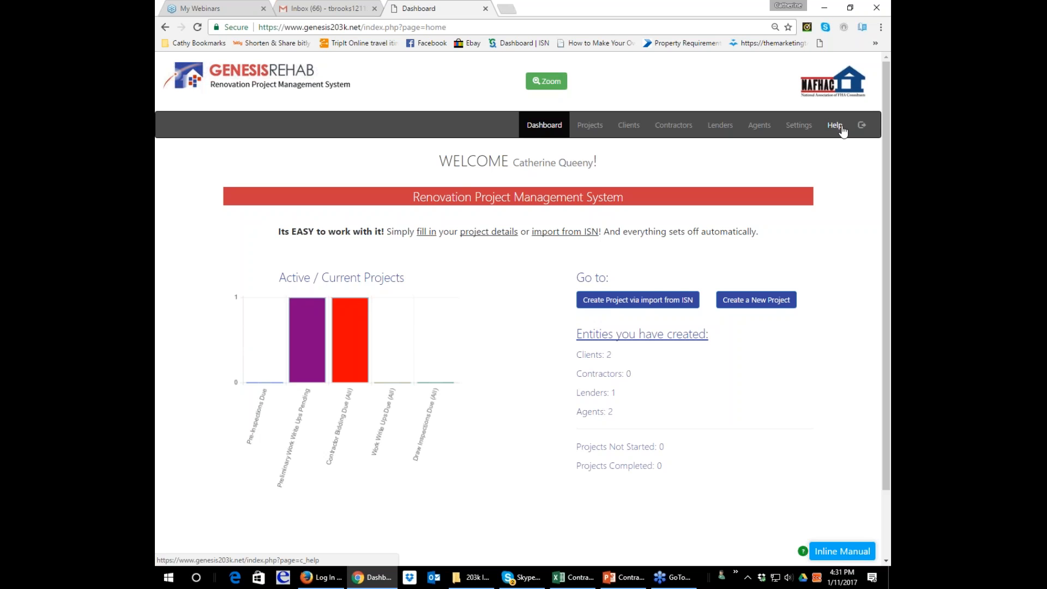
{"action": "left_click", "coordinate": [865, 557]}
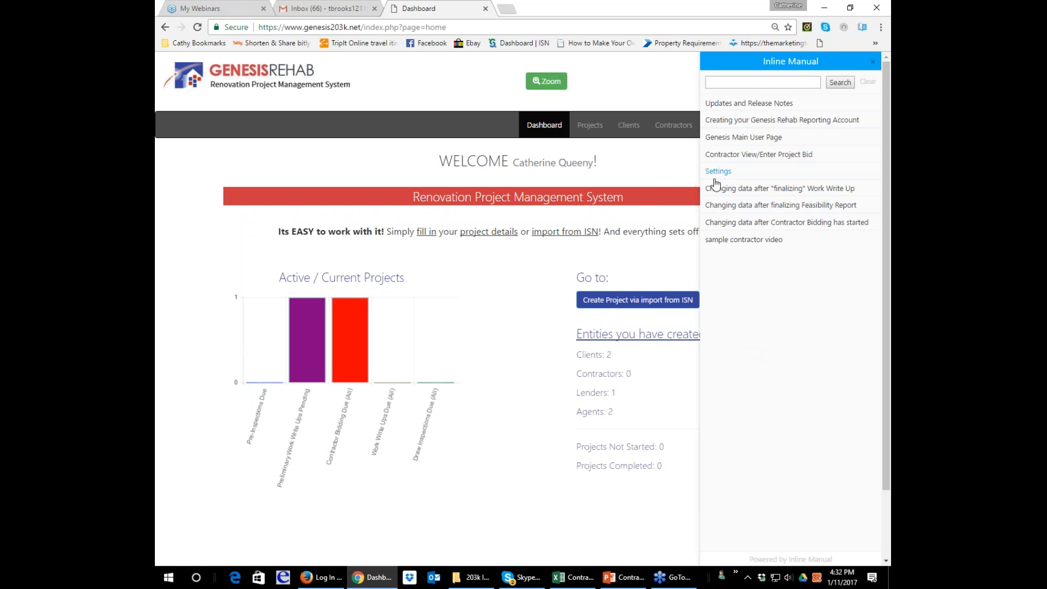
{"action": "left_click", "coordinate": [730, 105]}
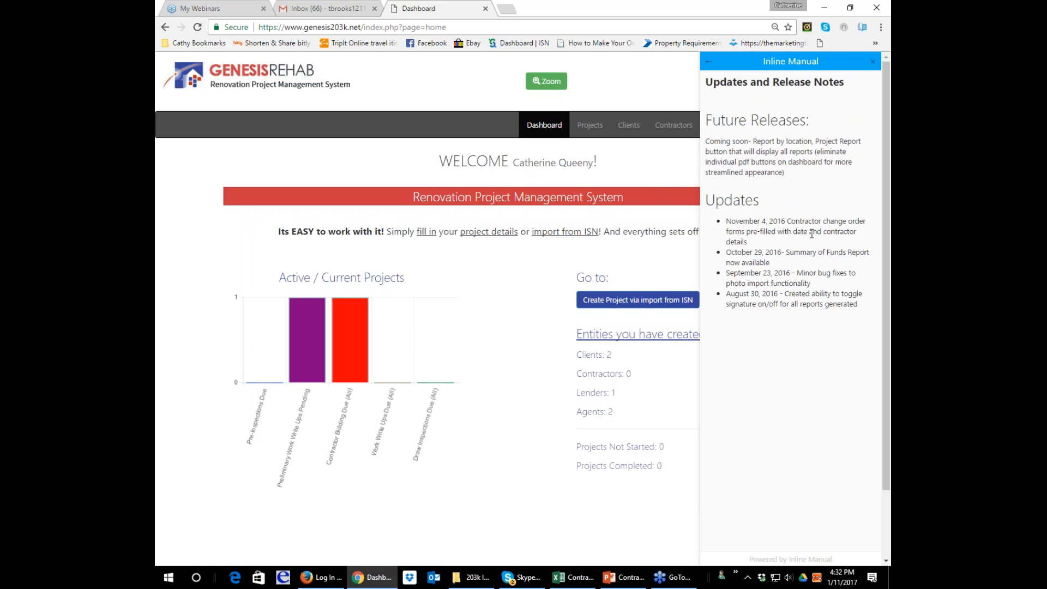
{"action": "left_click", "coordinate": [876, 65]}
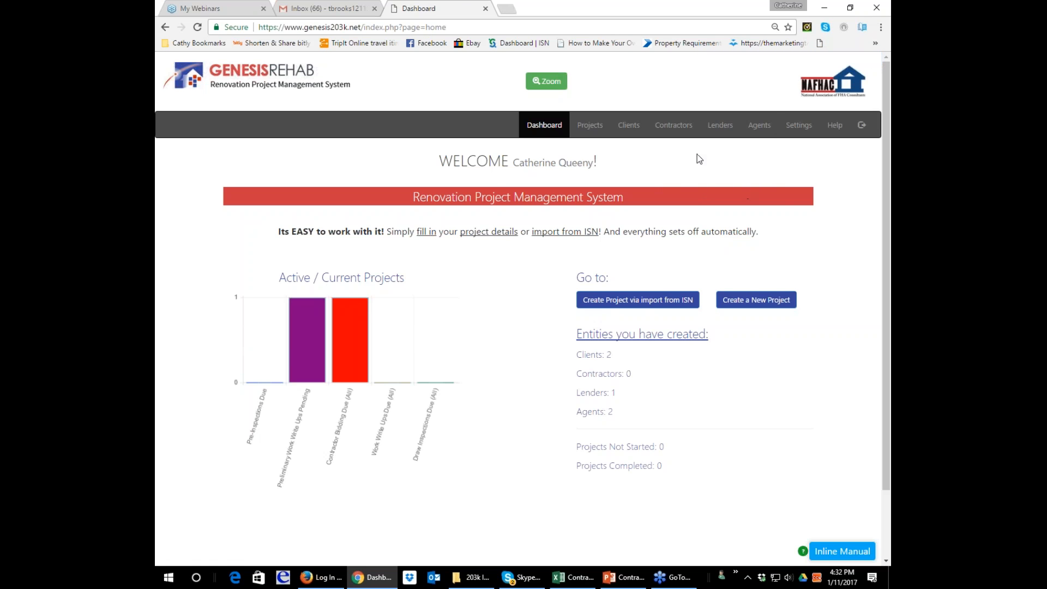
Open the Construction Cost Estimate from the Test Compton project's Feasibility Task List.
{"action": "left_click", "coordinate": [598, 128]}
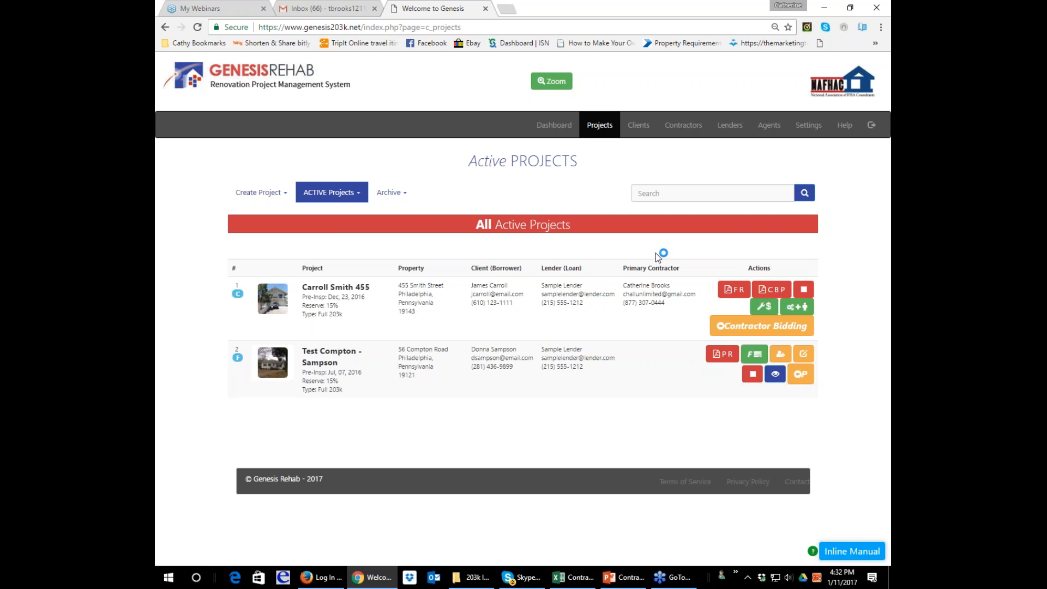
{"action": "left_click", "coordinate": [752, 355]}
{"action": "scroll", "coordinate": [518, 309], "scroll_direction": "down", "scroll_amount": 2}
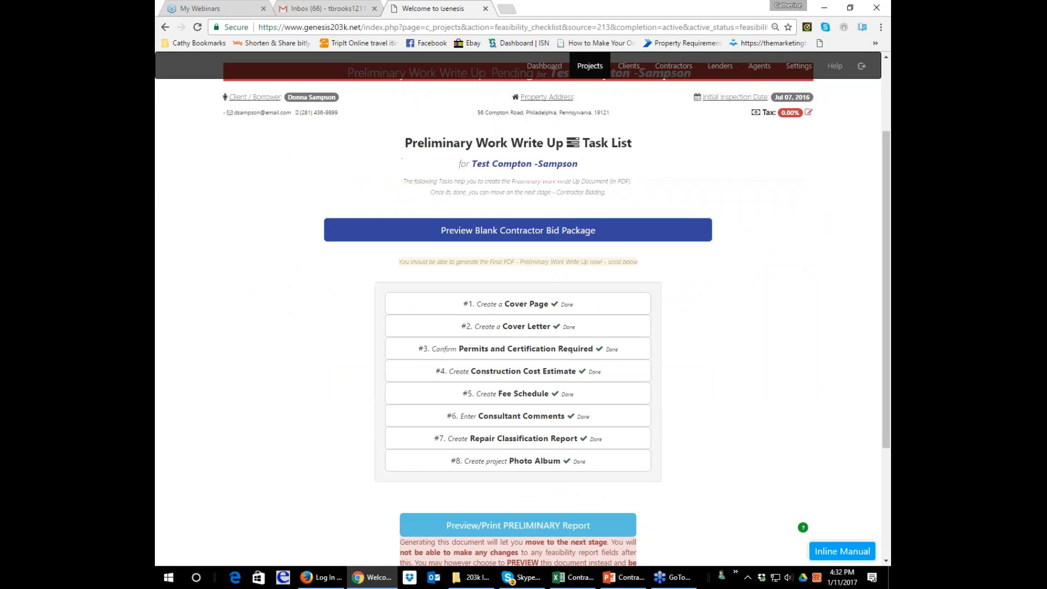
{"action": "left_click", "coordinate": [567, 371]}
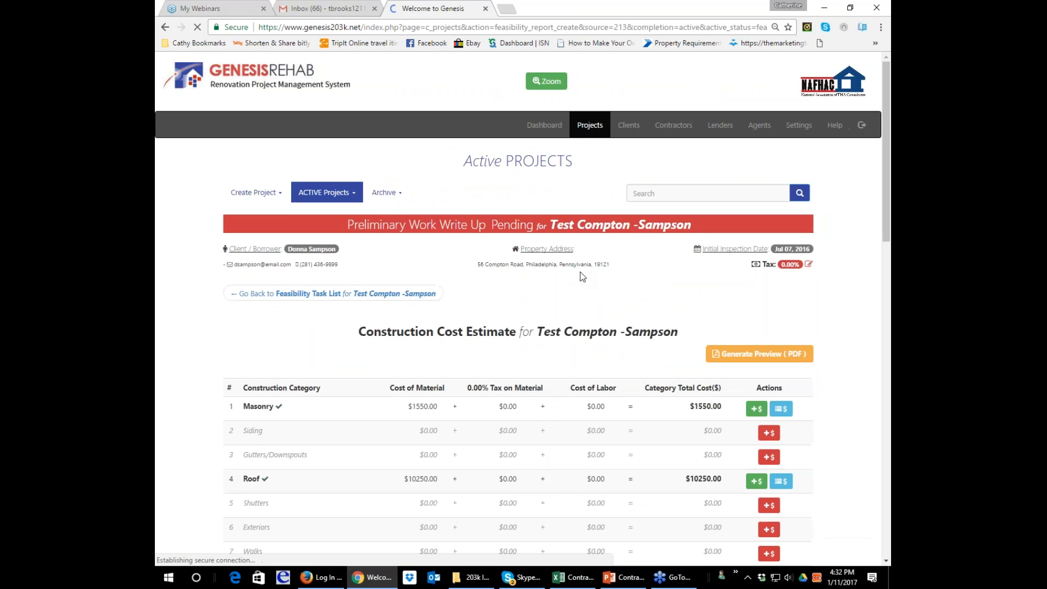
Add the company's repair item "Install cabinets & countertops" to the Cabinetry category of the cost estimate.
{"action": "scroll", "coordinate": [519, 327], "scroll_direction": "down", "scroll_amount": 7}
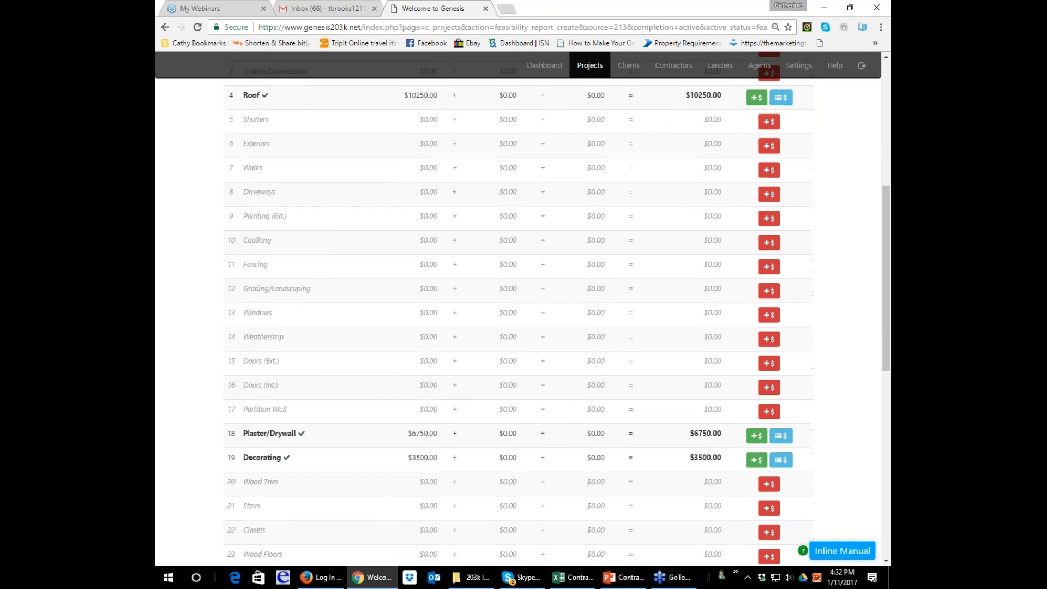
{"action": "scroll", "coordinate": [518, 327], "scroll_direction": "down", "scroll_amount": 4}
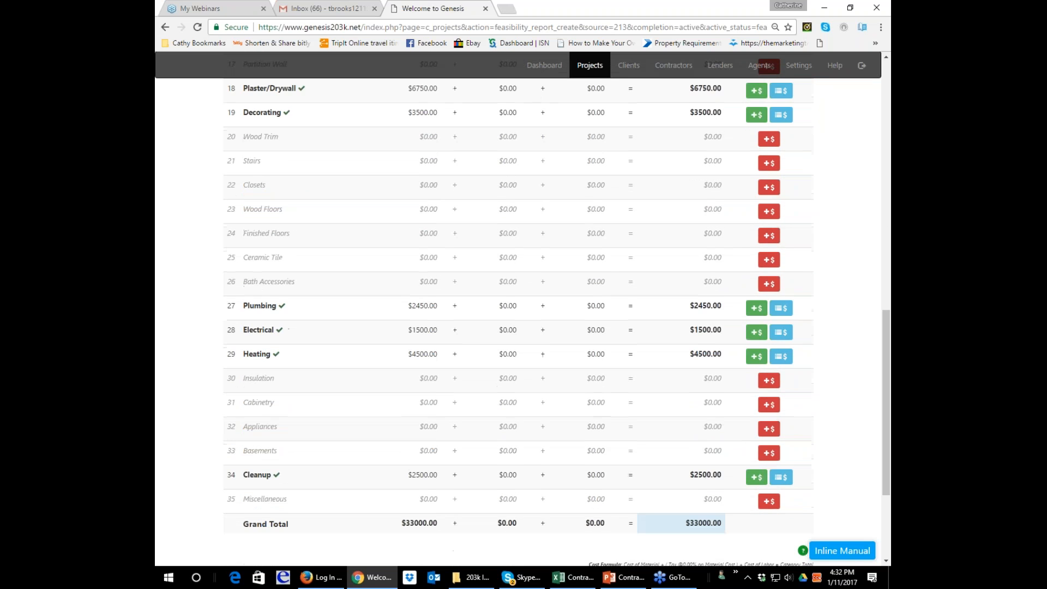
{"action": "scroll", "coordinate": [236, 358], "scroll_direction": "down", "scroll_amount": 1}
{"action": "left_click", "coordinate": [769, 347]}
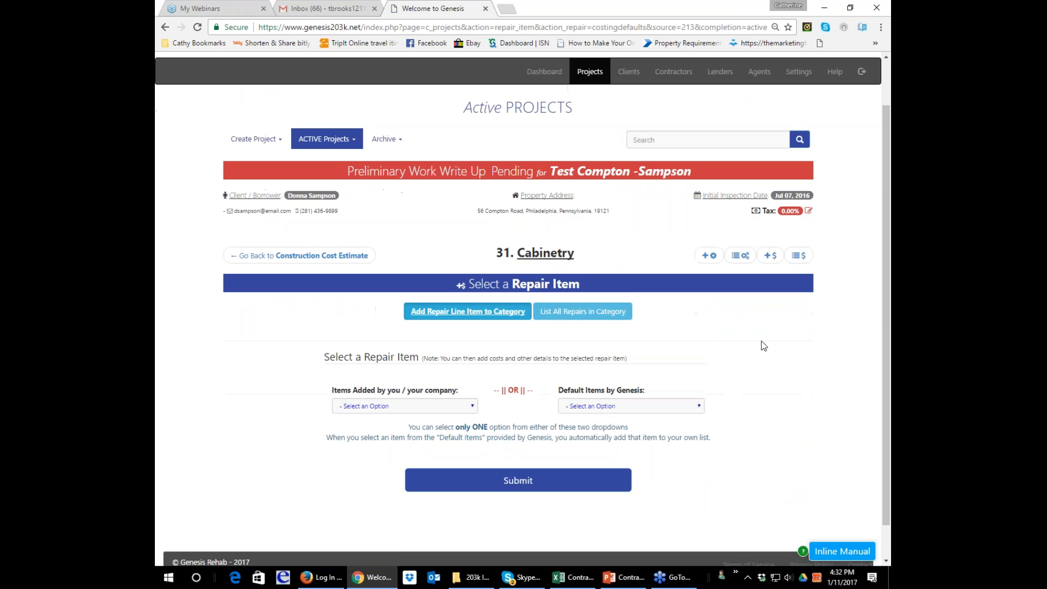
{"action": "left_click", "coordinate": [471, 407]}
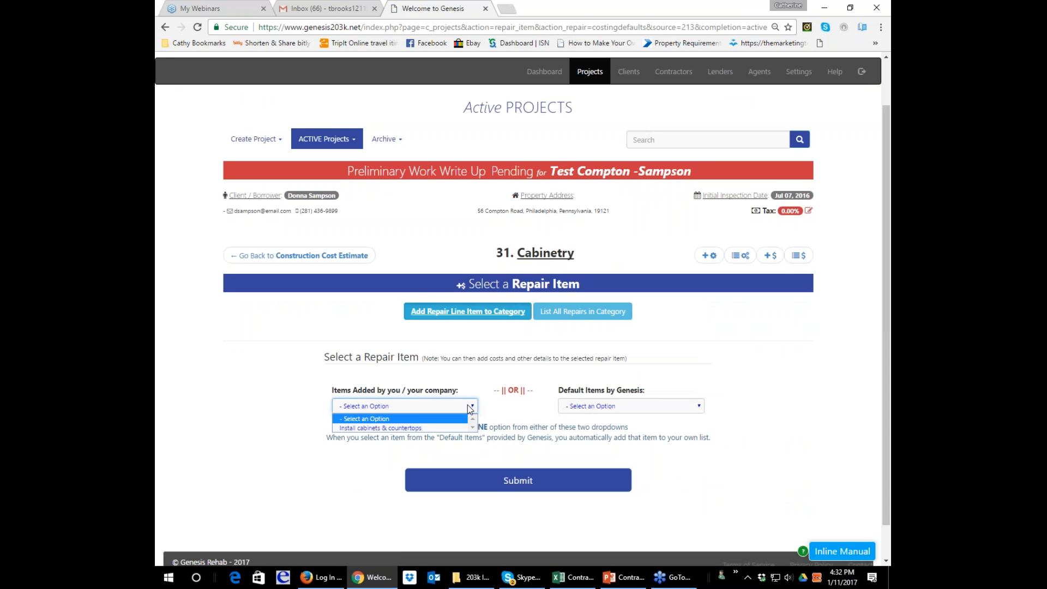
{"action": "left_click", "coordinate": [382, 428]}
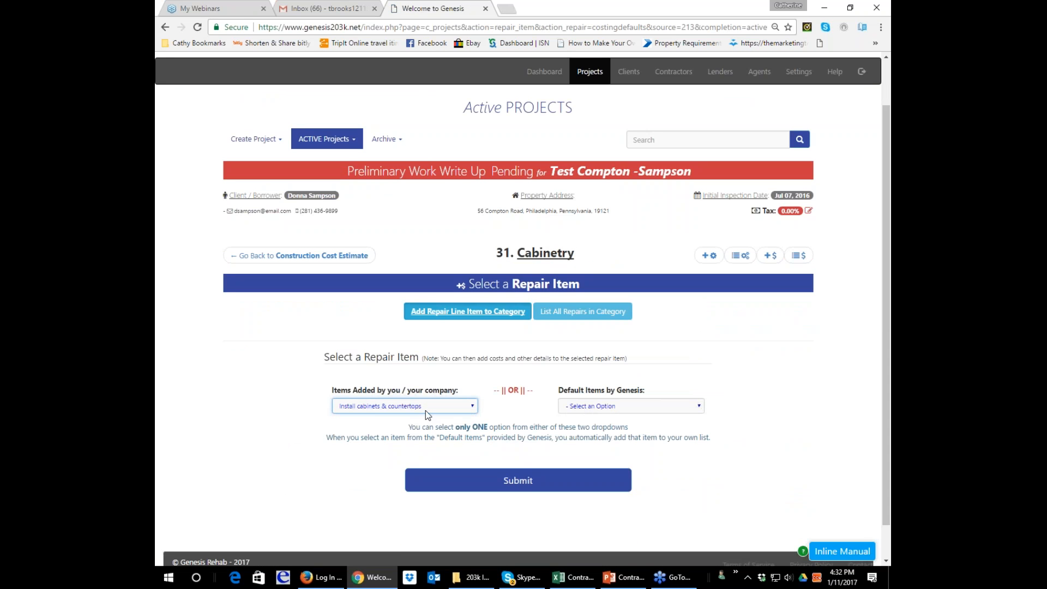
{"action": "left_click", "coordinate": [542, 486]}
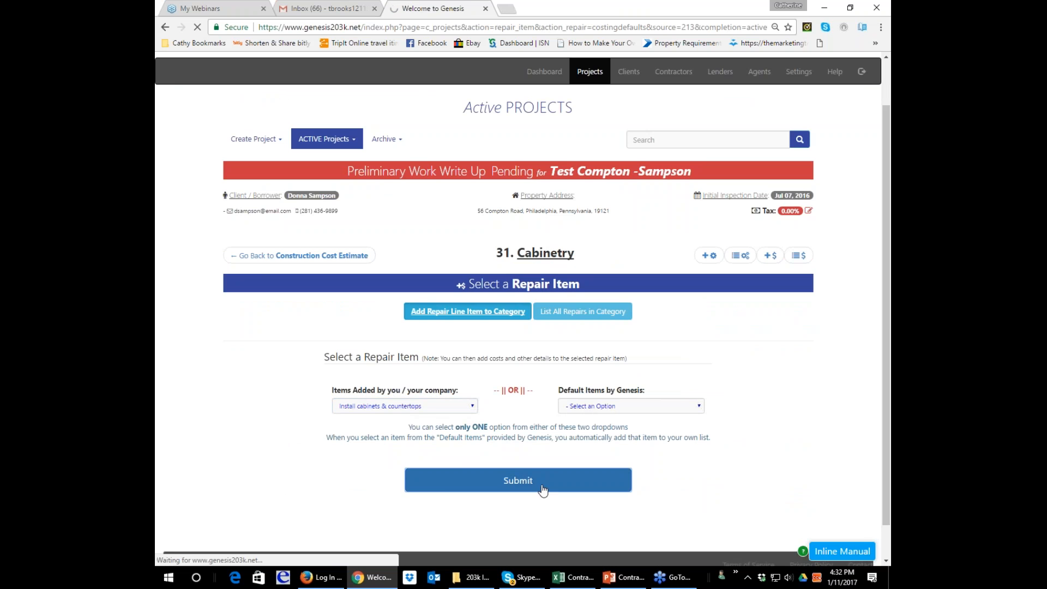
Set the cabinetry repair item's location in the property to Kitchen.
{"action": "scroll", "coordinate": [424, 330], "scroll_direction": "down", "scroll_amount": 2}
{"action": "left_click", "coordinate": [426, 333]}
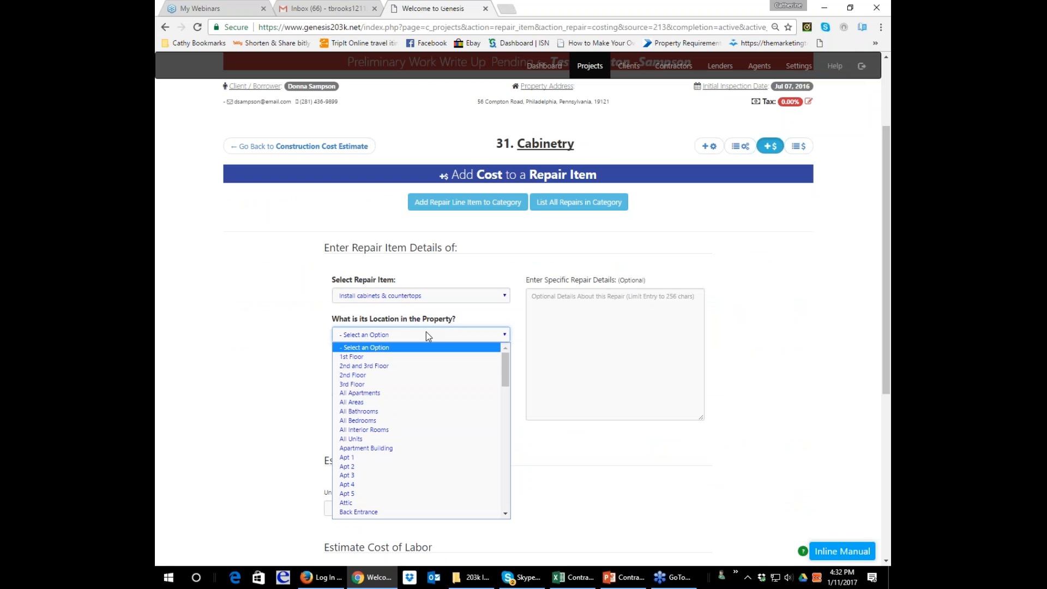
{"action": "key", "text": "k"}
{"action": "key", "text": "Return"}
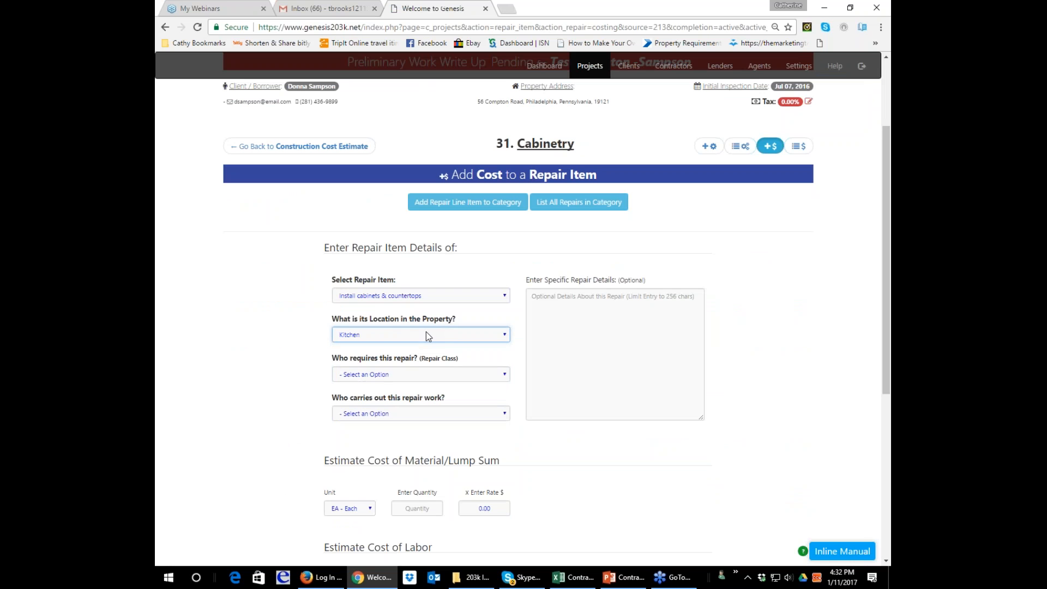
{"action": "key", "text": "Tab"}
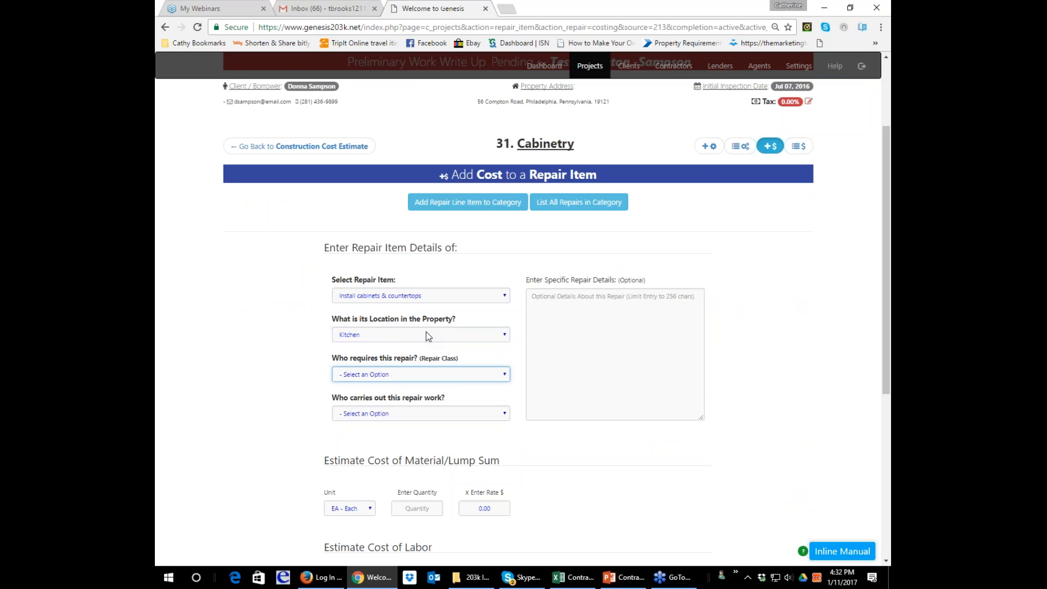
{"action": "left_click", "coordinate": [498, 380]}
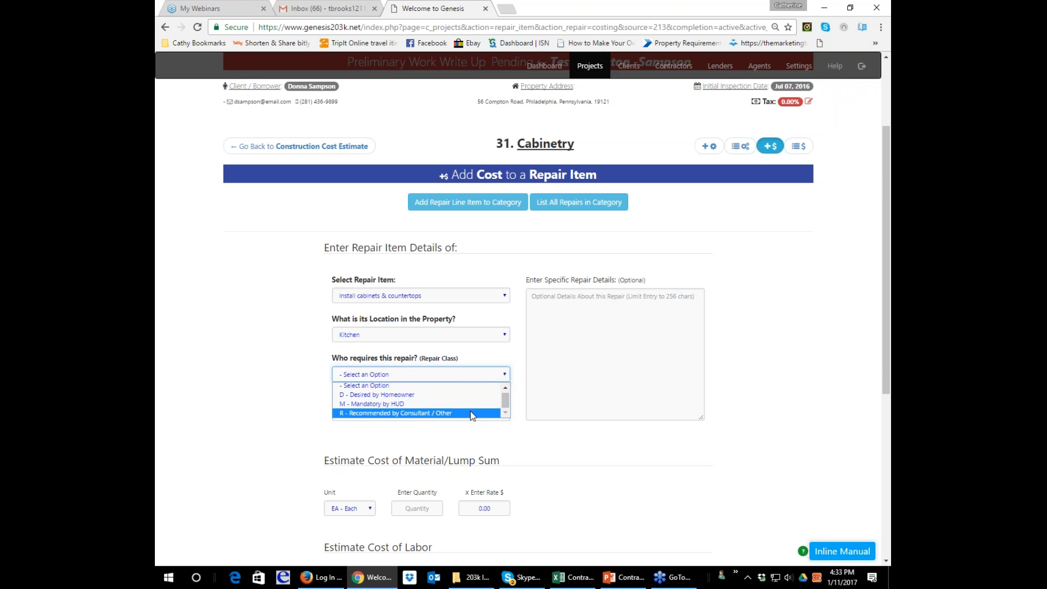
{"action": "key", "text": "Up"}
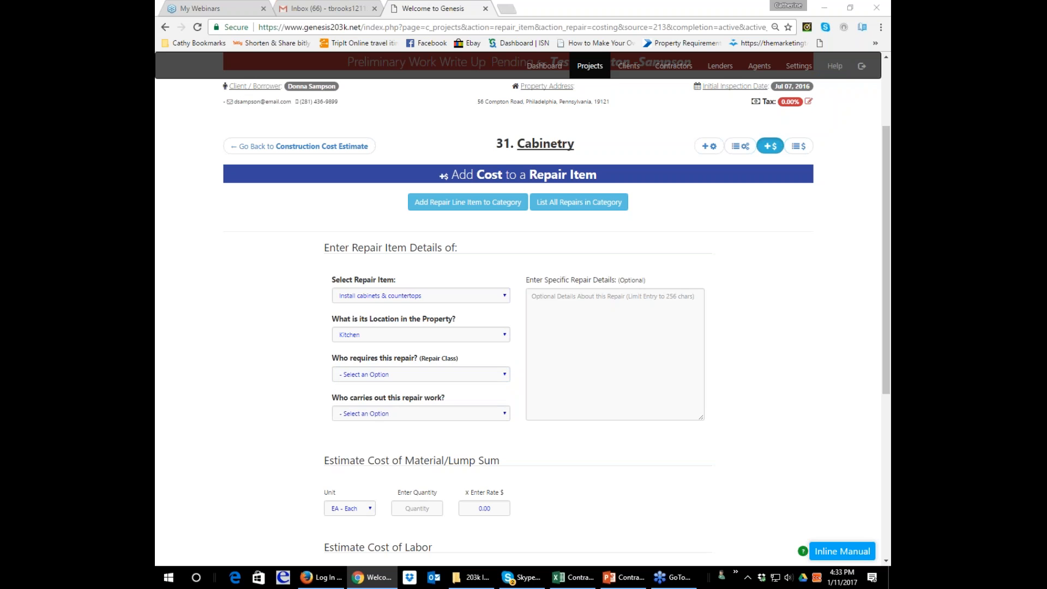
{"action": "left_click", "coordinate": [445, 413]}
{"action": "left_click", "coordinate": [435, 374]}
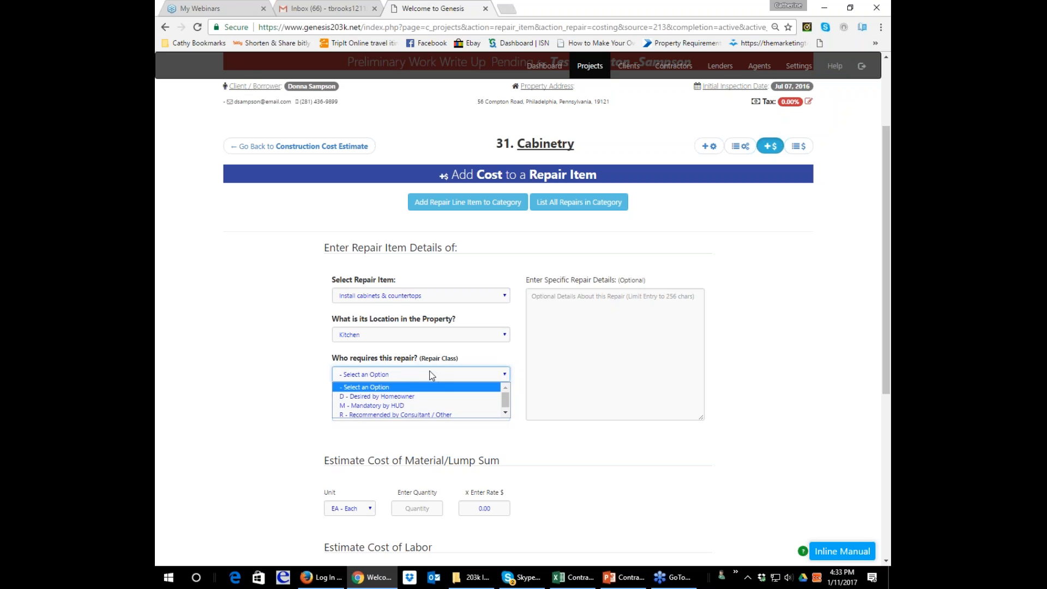
{"action": "left_click", "coordinate": [410, 419]}
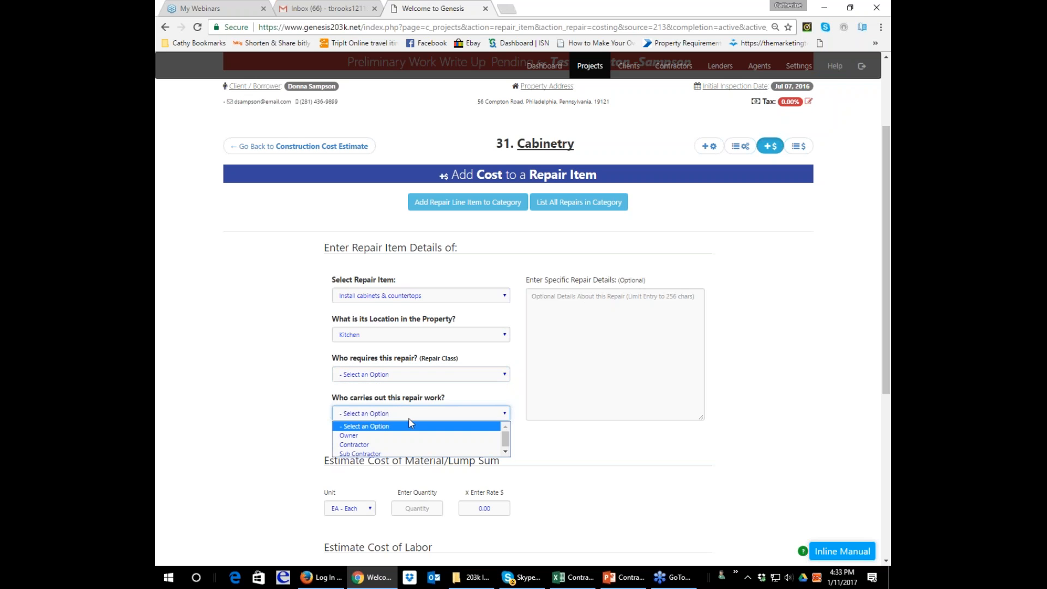
{"action": "left_click", "coordinate": [437, 369]}
Set the repair class to "R - Recommended by Consultant / Other" and assign the repair work to the Contractor.
{"action": "left_click", "coordinate": [437, 374]}
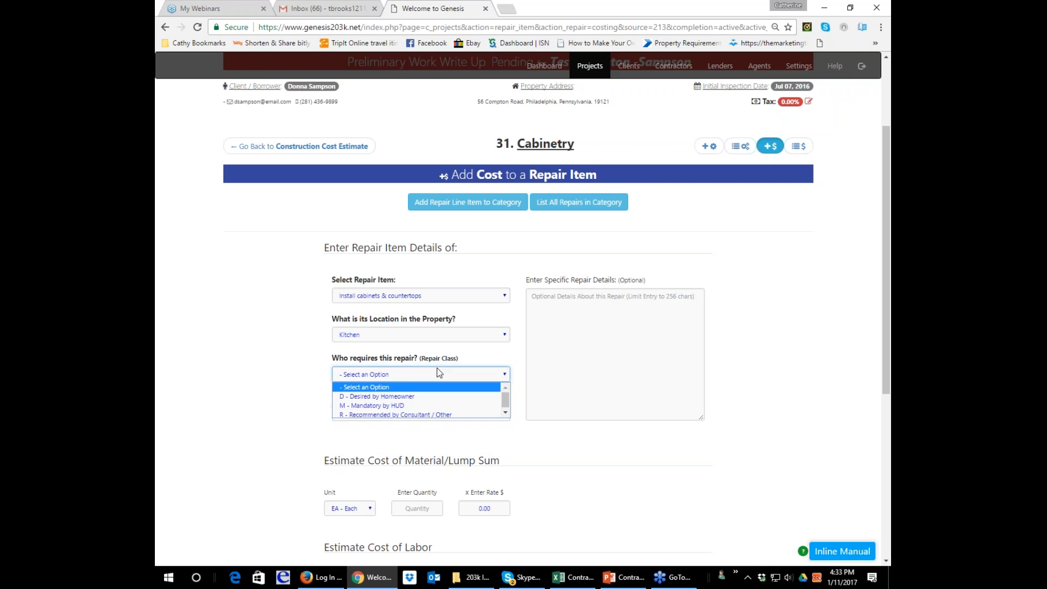
{"action": "left_click", "coordinate": [431, 411]}
{"action": "left_click", "coordinate": [449, 414]}
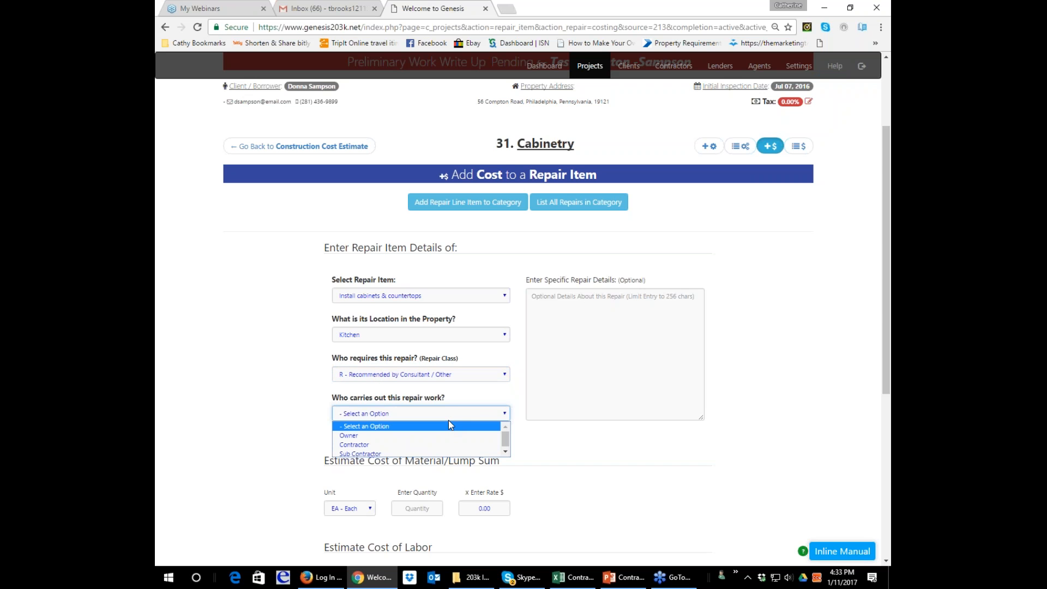
{"action": "left_click", "coordinate": [434, 445]}
Enter "Provide and install 30 lf of cabinetry (15 LF Wall, 15 LF Base)" as the specific repair details.
{"action": "left_click", "coordinate": [547, 376]}
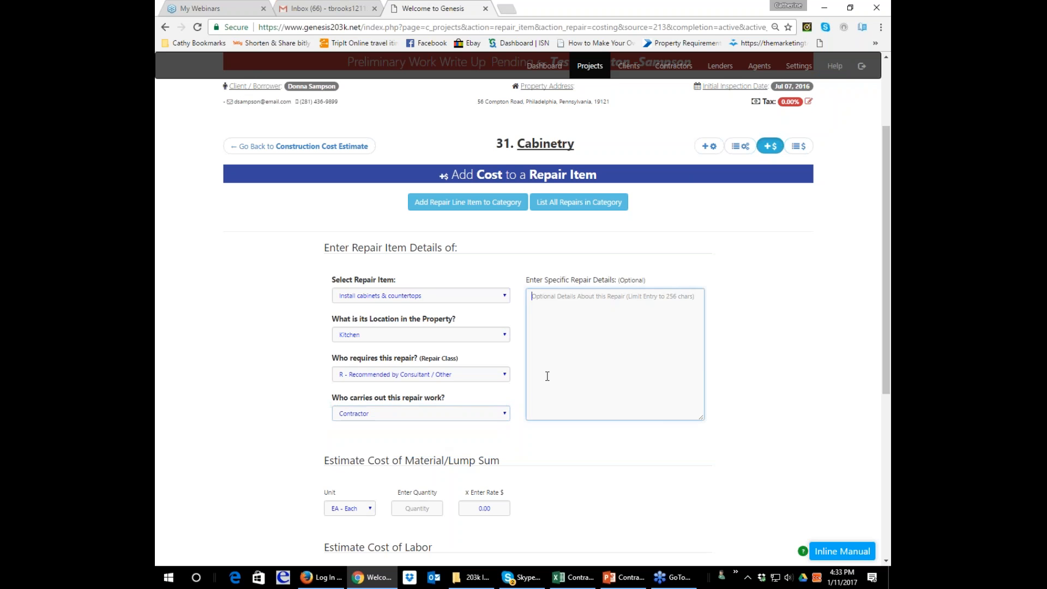
{"action": "type", "text": "PRovid"}
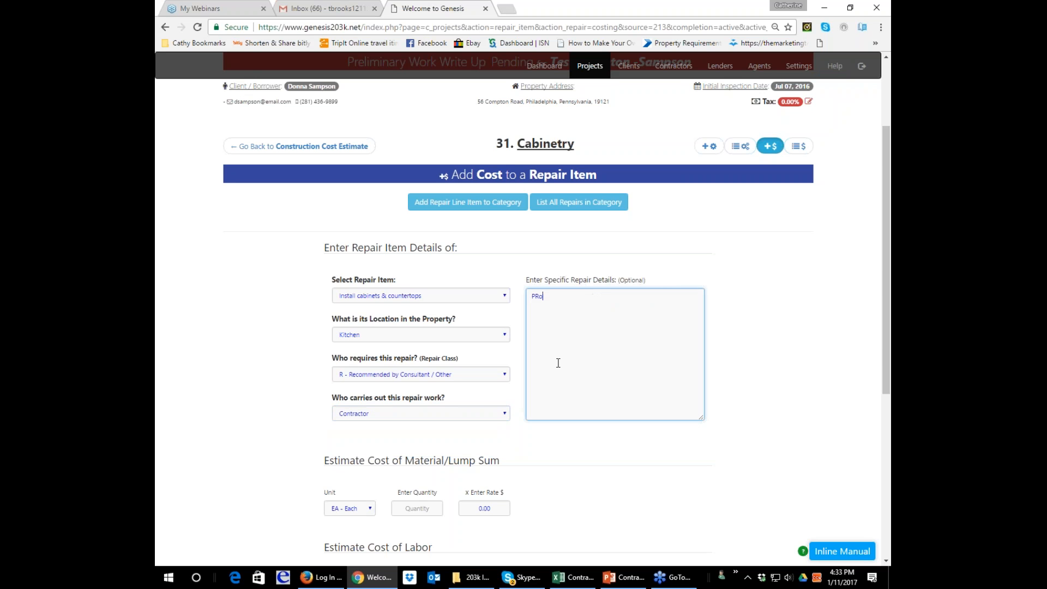
{"action": "key", "text": "BackSpace"}
{"action": "key", "text": "BackSpace"}
{"action": "key", "text": "BackSpace"}
{"action": "key", "text": "BackSpace"}
{"action": "key", "text": "BackSpace"}
{"action": "type", "text": "rovide and install 30 lf of cabinetry (15 l"}
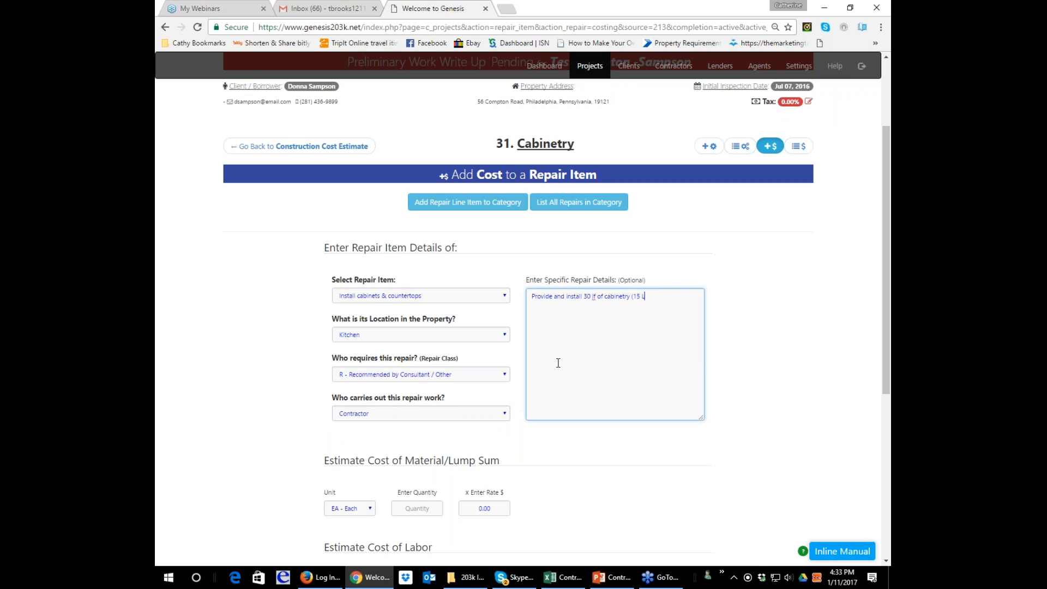
{"action": "type", "text": "F Wall, 15 LF Base) "}
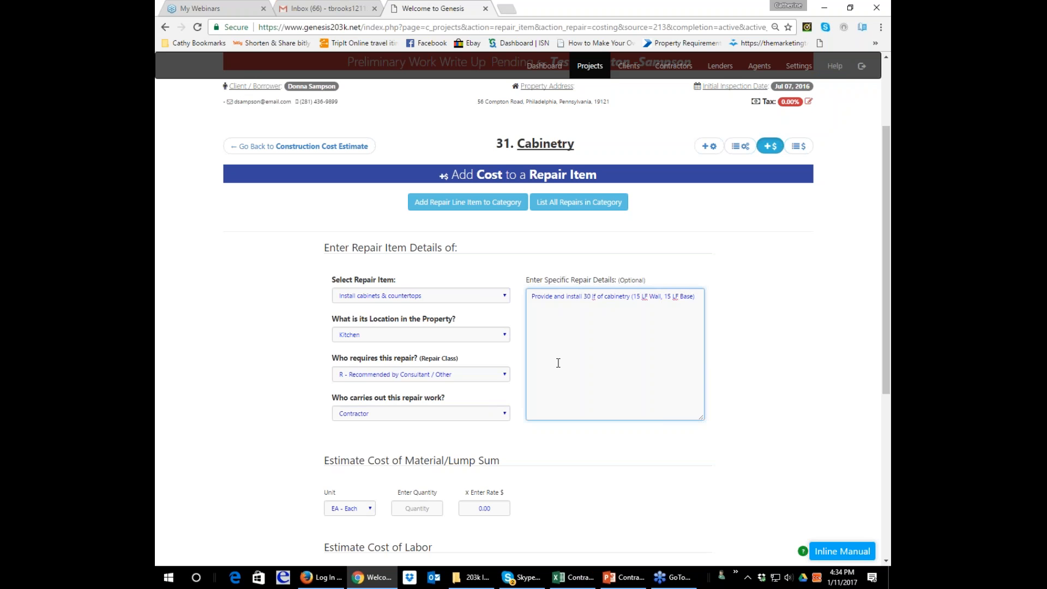
{"action": "type", "text": "with counters. Cost allowance of $125/lf counter, $45/lf"}
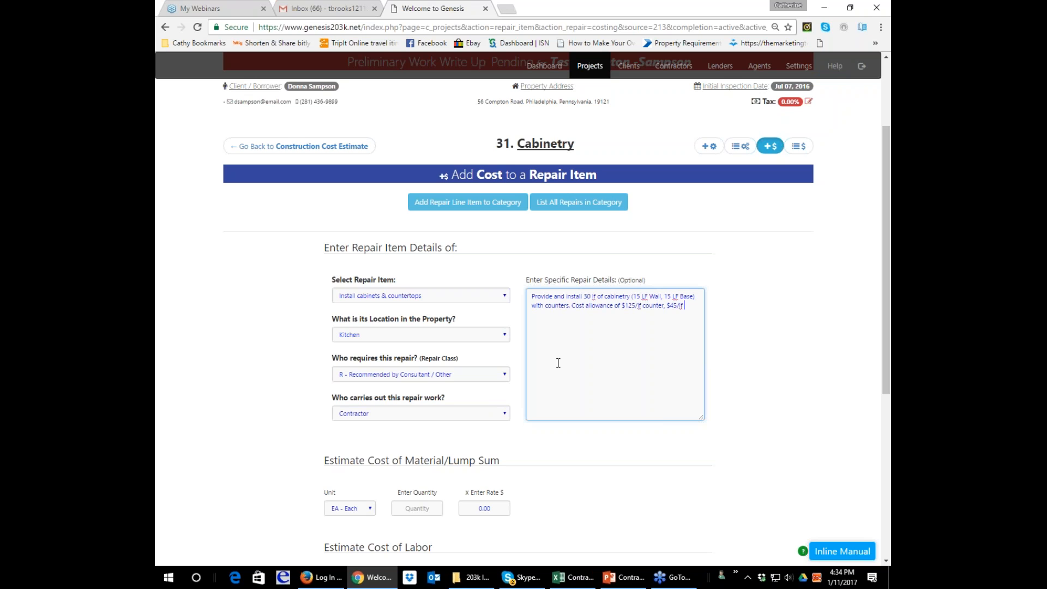
Continue the repair details with "with counters. Cost allowance of $125/lf counter, $70/sf granite goods".
{"action": "key", "text": "BackSpace"}
{"action": "key", "text": "BackSpace"}
{"action": "type", "text": "sq"}
{"action": "key", "text": "BackSpace"}
{"action": "key", "text": "BackSpace"}
{"action": "key", "text": "BackSpace"}
{"action": "key", "text": "BackSpace"}
{"action": "key", "text": "BackSpace"}
{"action": "key", "text": "BackSpace"}
{"action": "type", "text": "70/sf granite goods"}
Append ". Cost does NOT include door/drawer hardware" to the repair details.
{"action": "scroll", "coordinate": [558, 363], "scroll_direction": "down", "scroll_amount": 1}
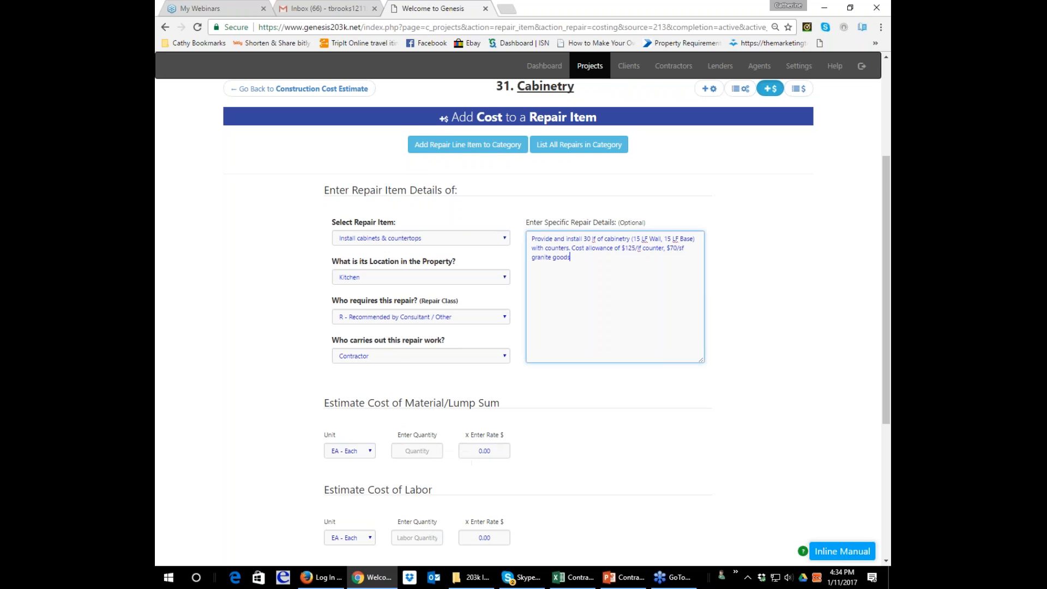
{"action": "scroll", "coordinate": [523, 306], "scroll_direction": "down", "scroll_amount": 1}
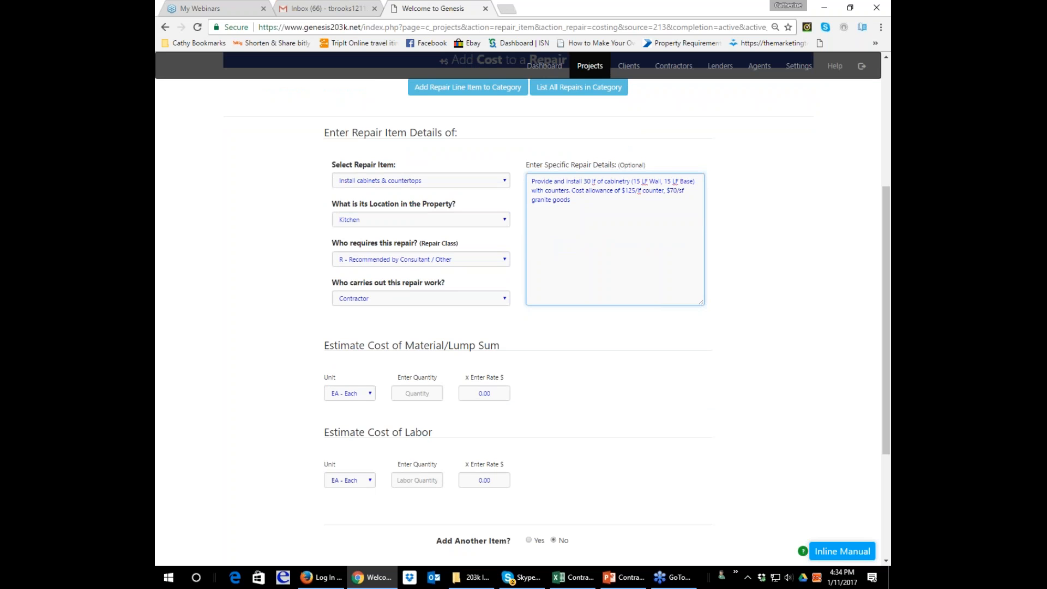
{"action": "left_click", "coordinate": [498, 393]}
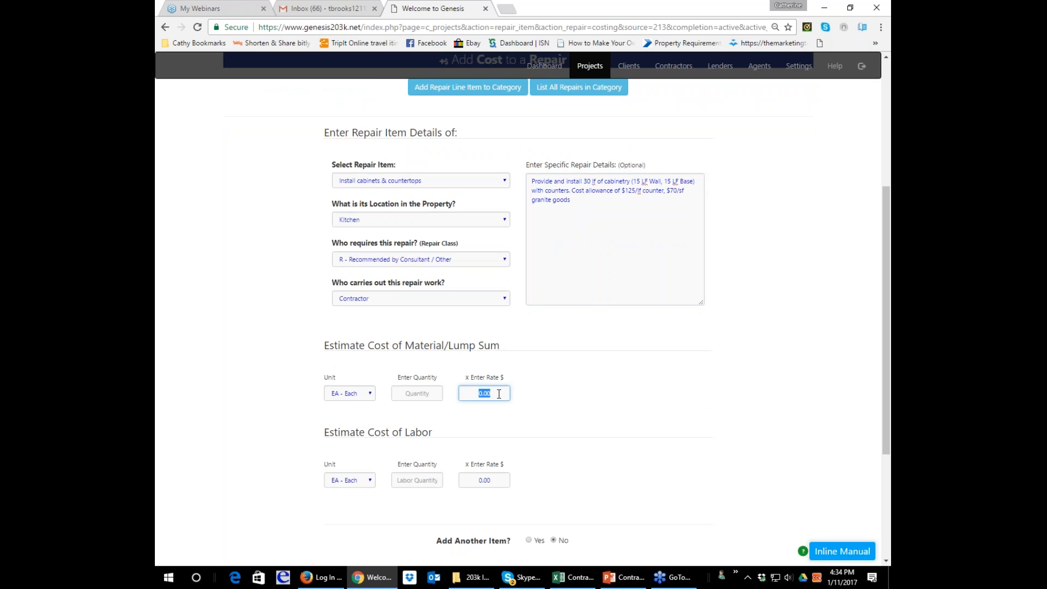
{"action": "left_click", "coordinate": [604, 207]}
{"action": "type", "text": ". Cost"}
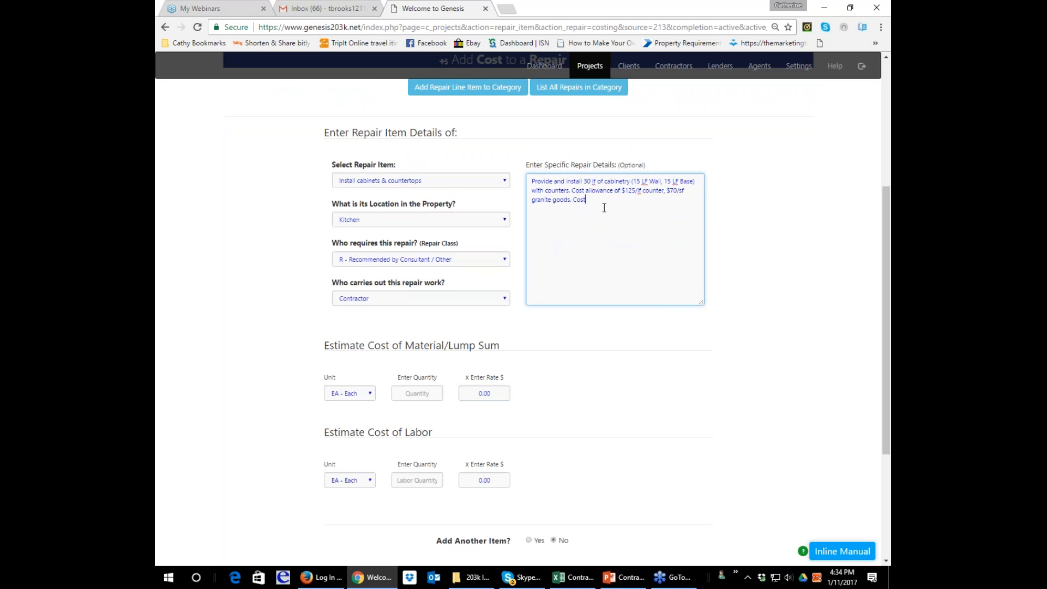
{"action": "type", "text": " does NOT include door/drawer hardware"}
Set the material/lump sum rate to $6000 and submit the repair cost.
{"action": "left_click", "coordinate": [480, 393]}
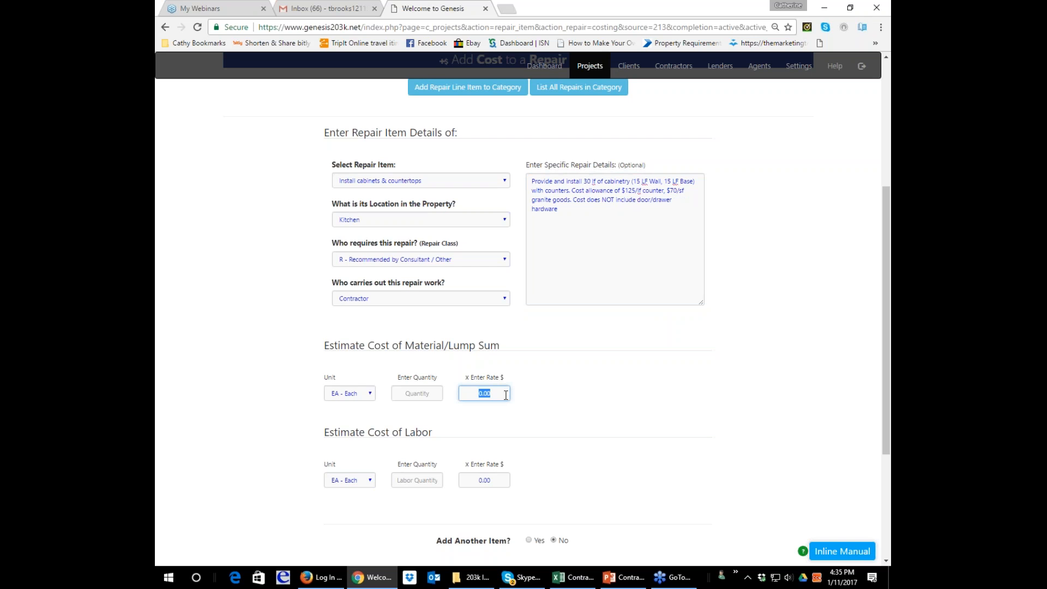
{"action": "type", "text": "6000"}
{"action": "scroll", "coordinate": [548, 393], "scroll_direction": "down", "scroll_amount": 2}
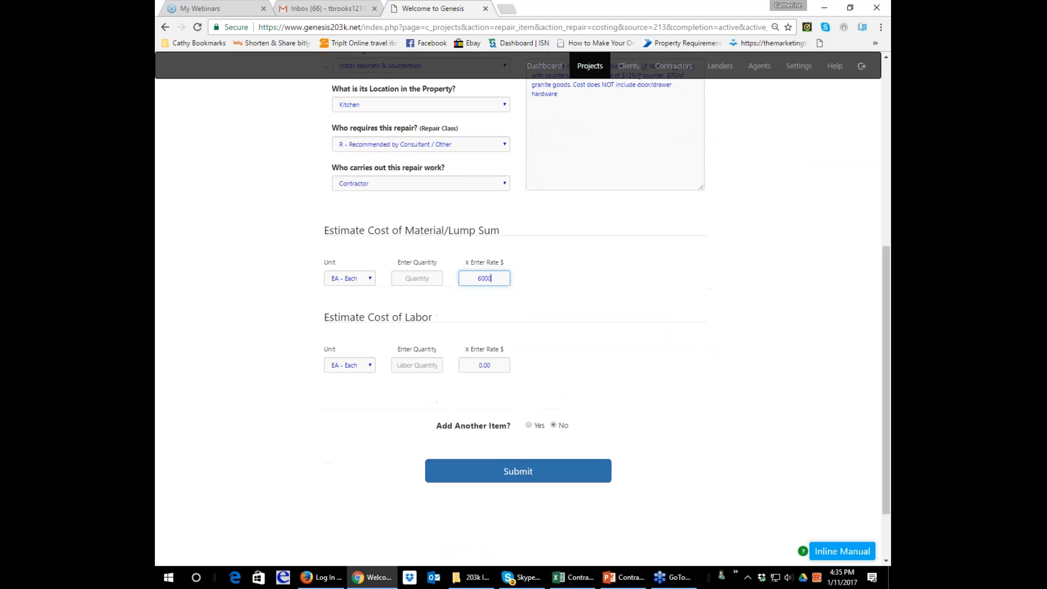
{"action": "left_click", "coordinate": [532, 471]}
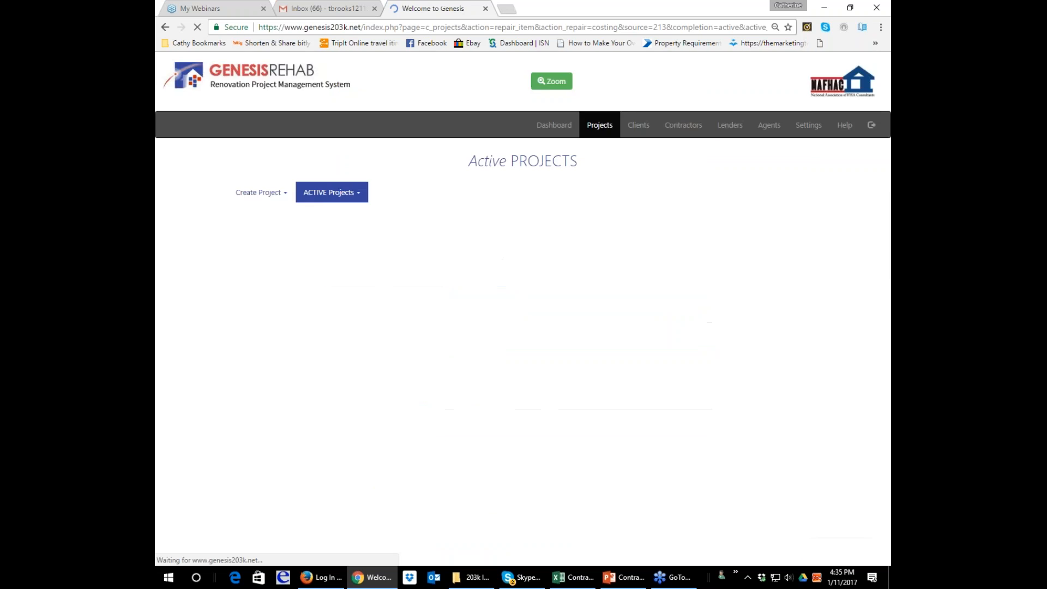
Set the material quantity to 1 and resubmit the repair cost.
{"action": "left_click", "coordinate": [397, 450]}
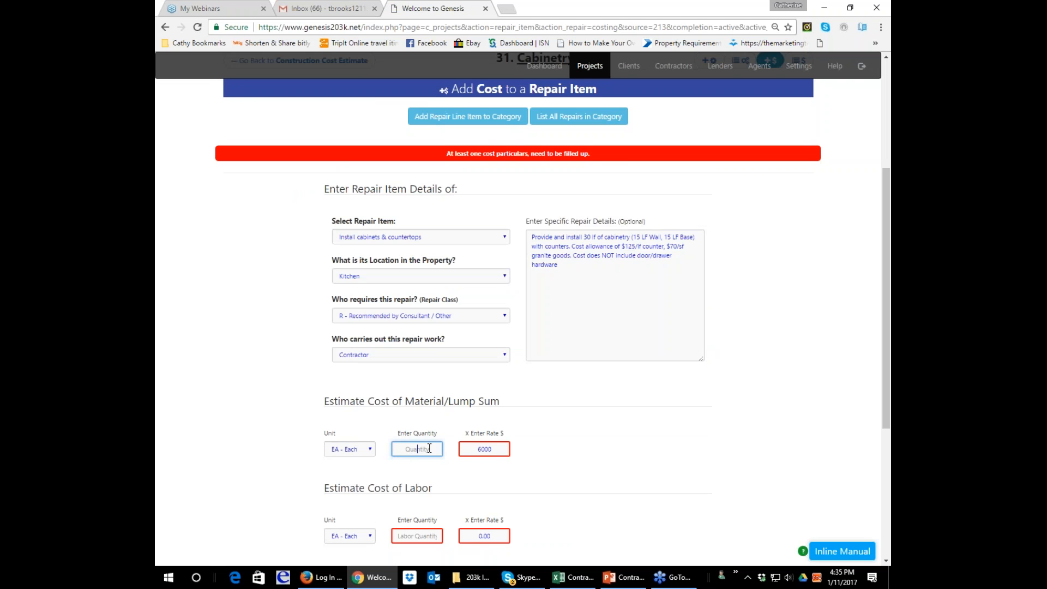
{"action": "type", "text": "1"}
{"action": "key", "text": "Tab"}
{"action": "scroll", "coordinate": [584, 477], "scroll_direction": "down", "scroll_amount": 4}
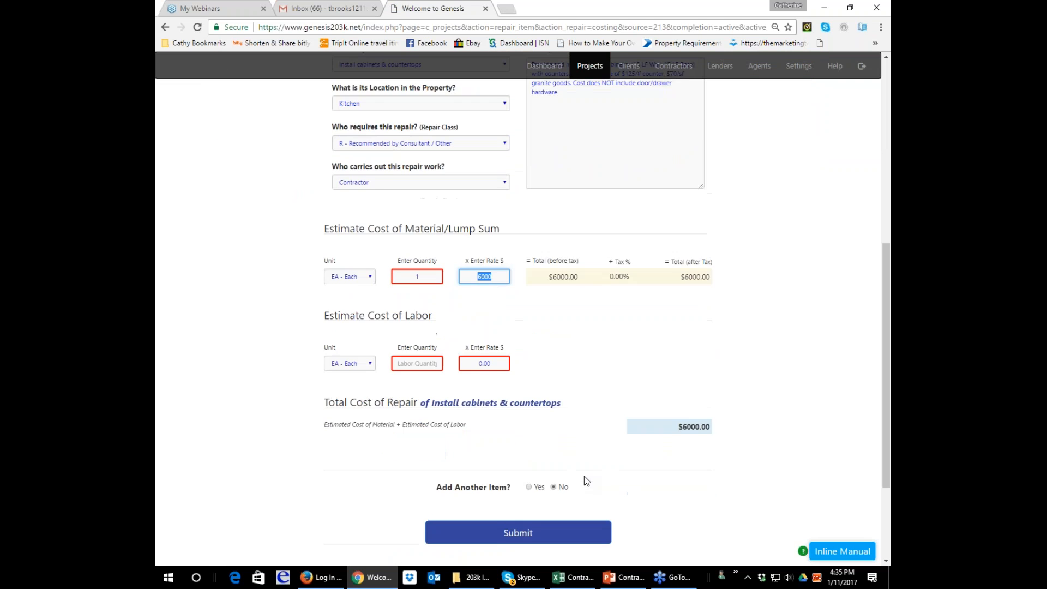
{"action": "left_click", "coordinate": [584, 476]}
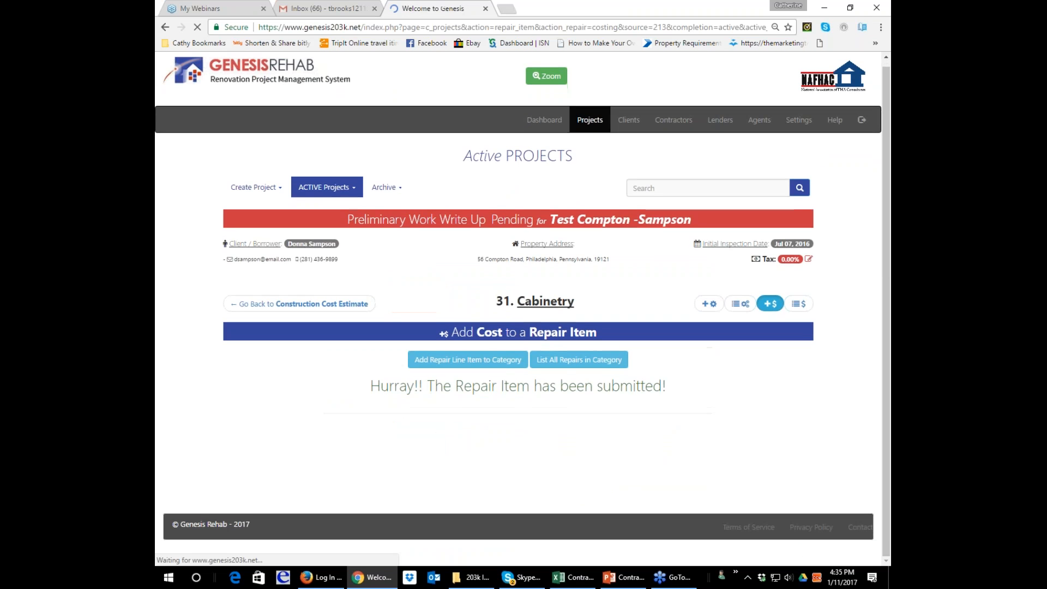
Return to the Construction Cost Estimate and review the Cabinetry cost and the grand total.
{"action": "left_click", "coordinate": [276, 303]}
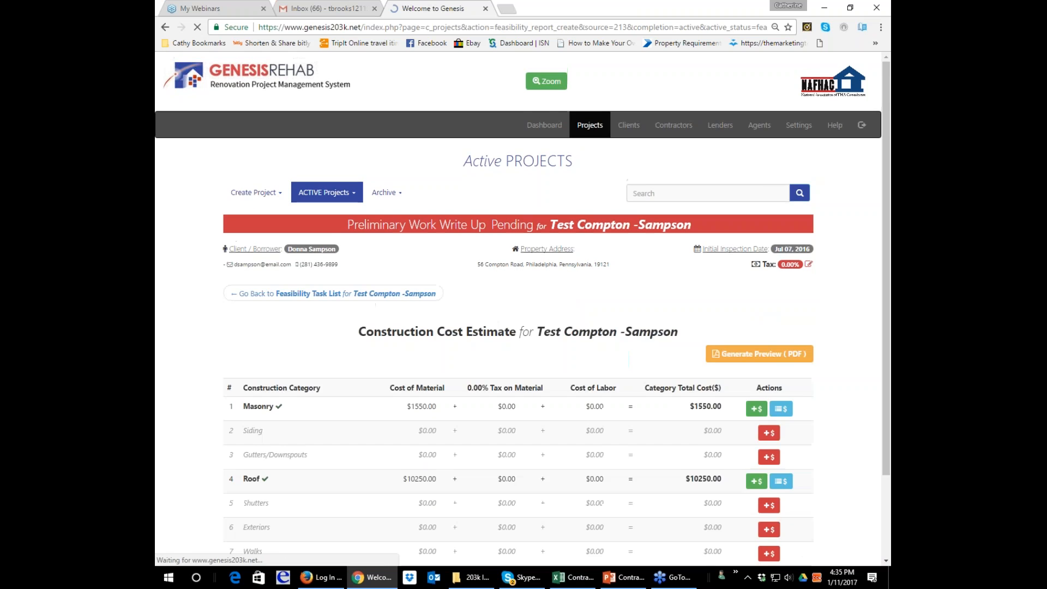
{"action": "scroll", "coordinate": [622, 357], "scroll_direction": "down", "scroll_amount": 6}
{"action": "scroll", "coordinate": [518, 321], "scroll_direction": "down", "scroll_amount": 5}
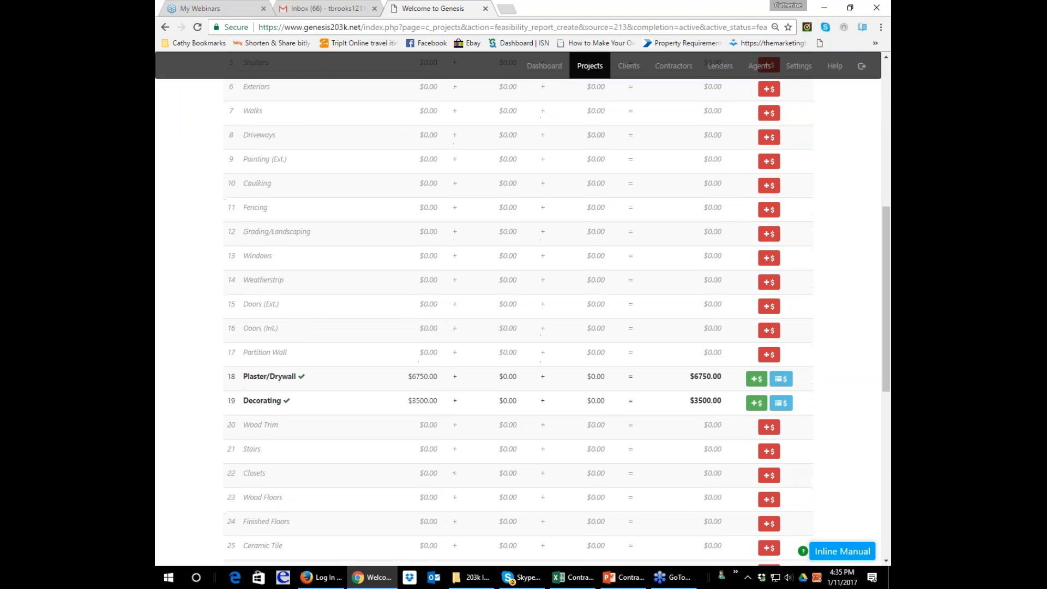
{"action": "scroll", "coordinate": [518, 306], "scroll_direction": "down", "scroll_amount": 3}
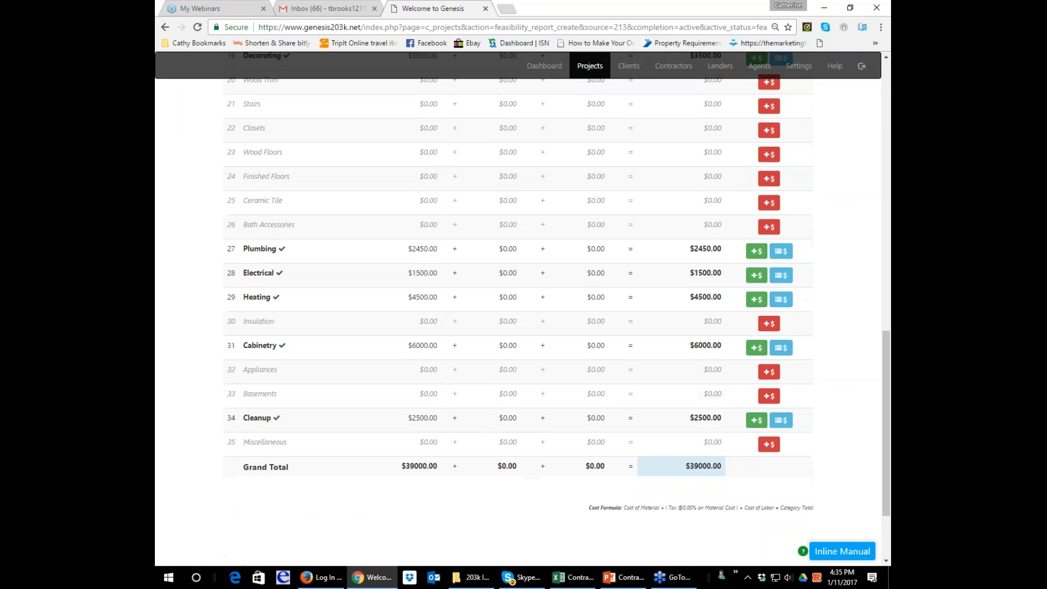
{"action": "scroll", "coordinate": [518, 306], "scroll_direction": "down", "scroll_amount": 1}
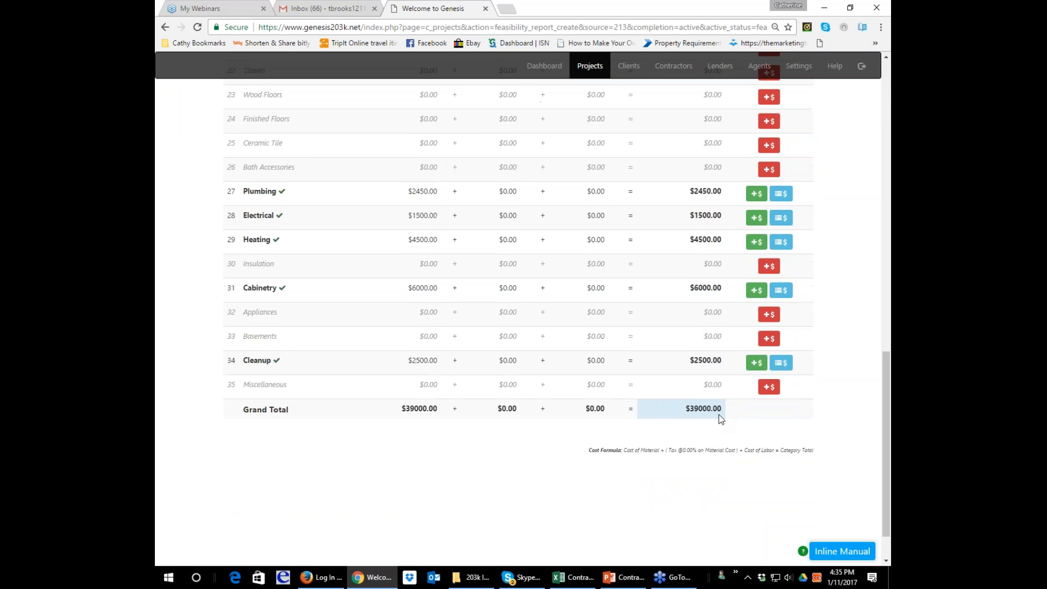
{"action": "scroll", "coordinate": [332, 283], "scroll_direction": "up", "scroll_amount": 15}
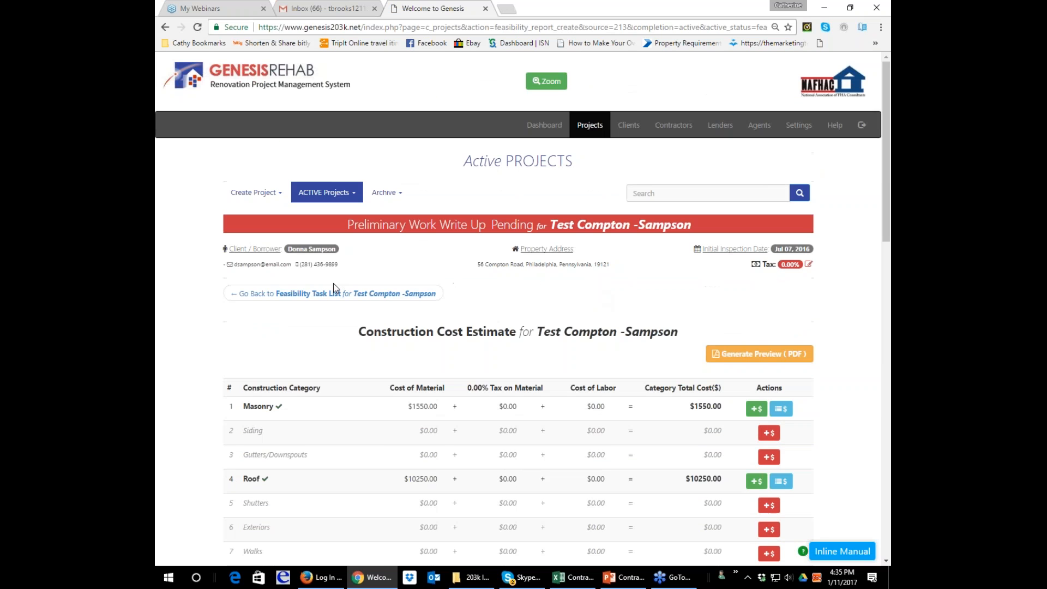
Look through the project's Photo Album from the Feasibility Task List and return to the task list.
{"action": "left_click", "coordinate": [333, 286]}
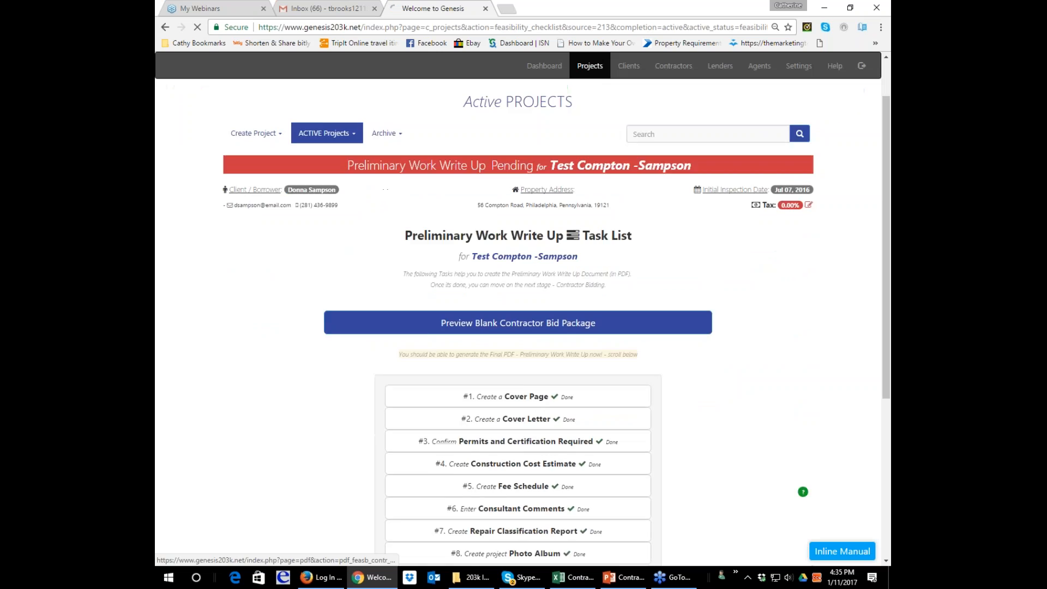
{"action": "scroll", "coordinate": [477, 456], "scroll_direction": "down", "scroll_amount": 4}
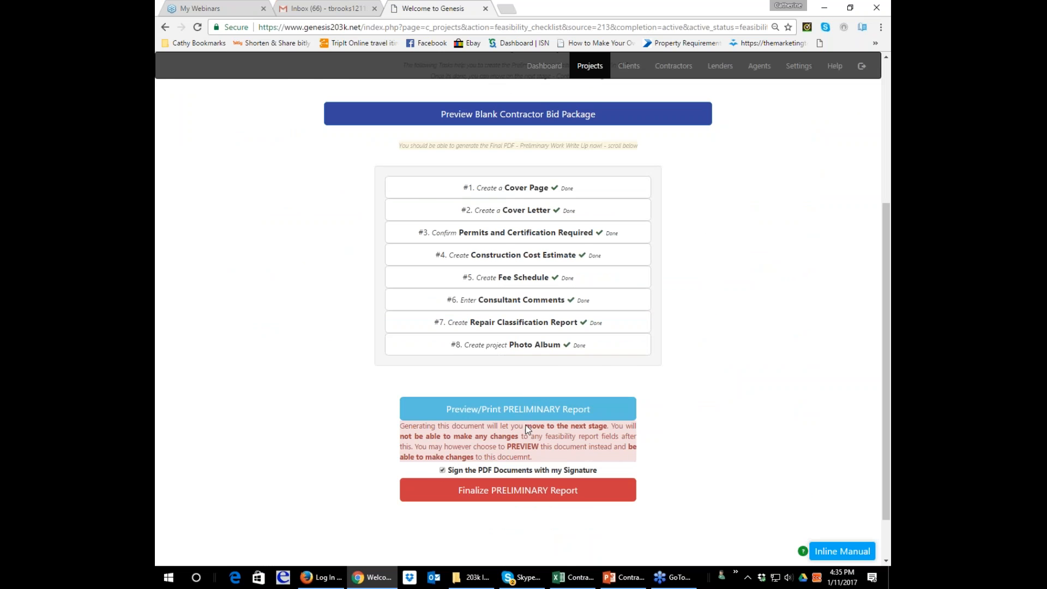
{"action": "left_click", "coordinate": [534, 345]}
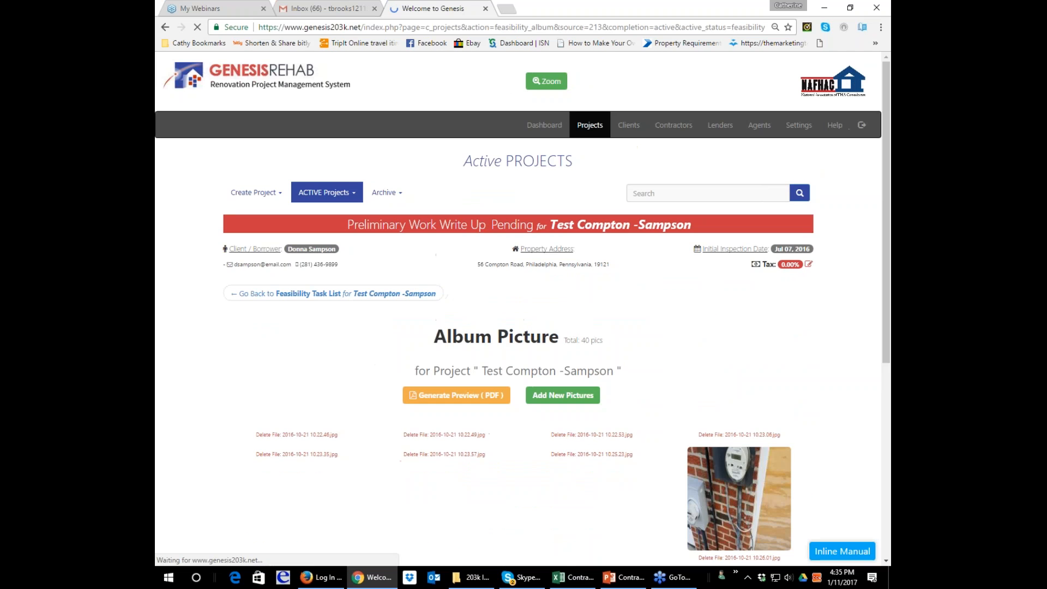
{"action": "scroll", "coordinate": [646, 385], "scroll_direction": "down", "scroll_amount": 4}
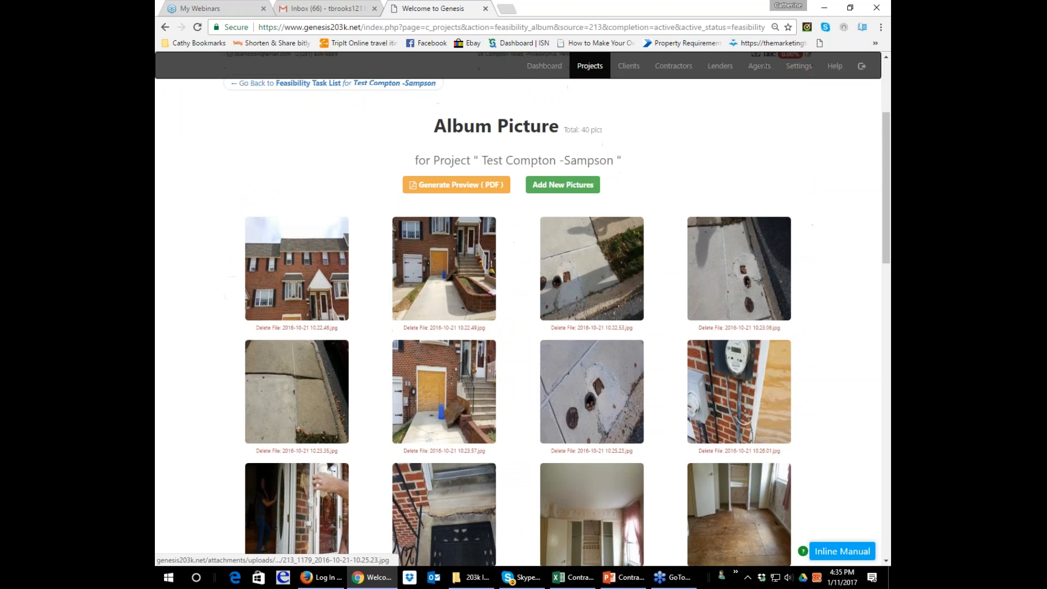
{"action": "scroll", "coordinate": [364, 312], "scroll_direction": "up", "scroll_amount": 4}
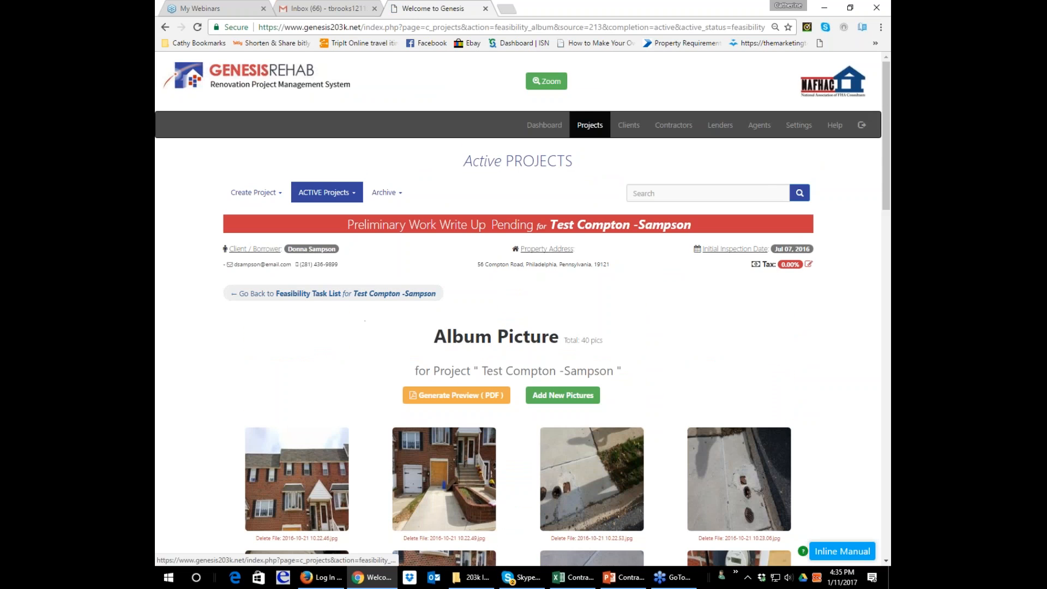
{"action": "left_click", "coordinate": [327, 293]}
{"action": "scroll", "coordinate": [730, 417], "scroll_direction": "down", "scroll_amount": 3}
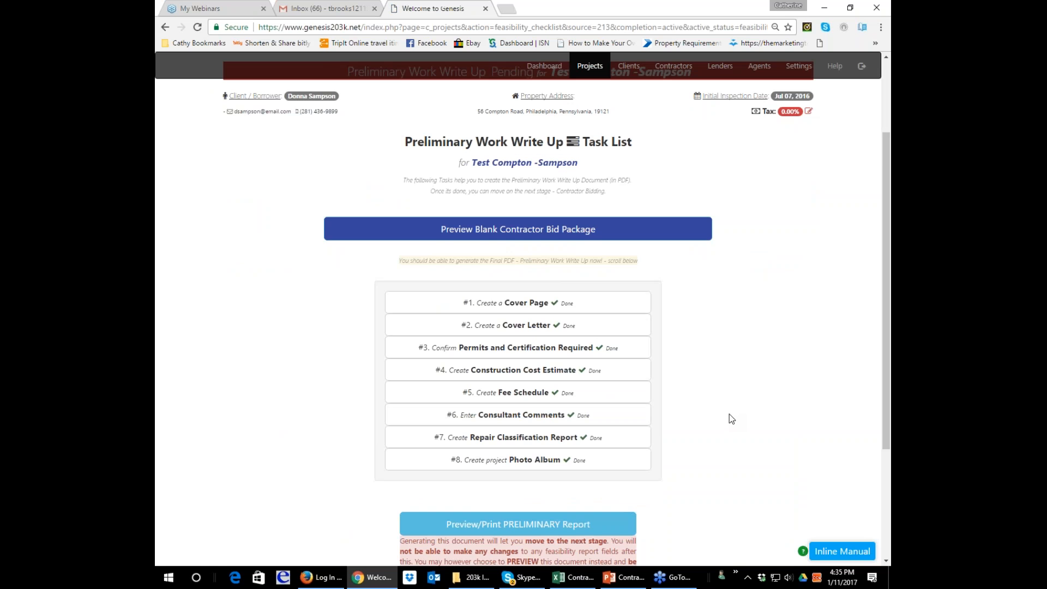
Enable signing the PDF documents with the signature and finalize the Test Compton project's preliminary report.
{"action": "scroll", "coordinate": [729, 413], "scroll_direction": "down", "scroll_amount": 1}
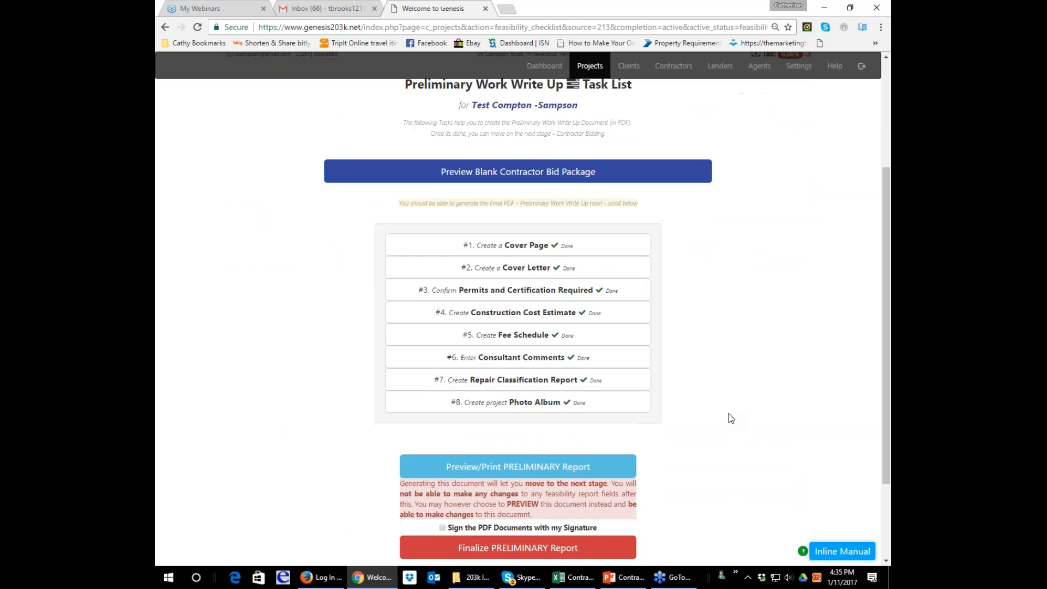
{"action": "scroll", "coordinate": [728, 413], "scroll_direction": "down", "scroll_amount": 1}
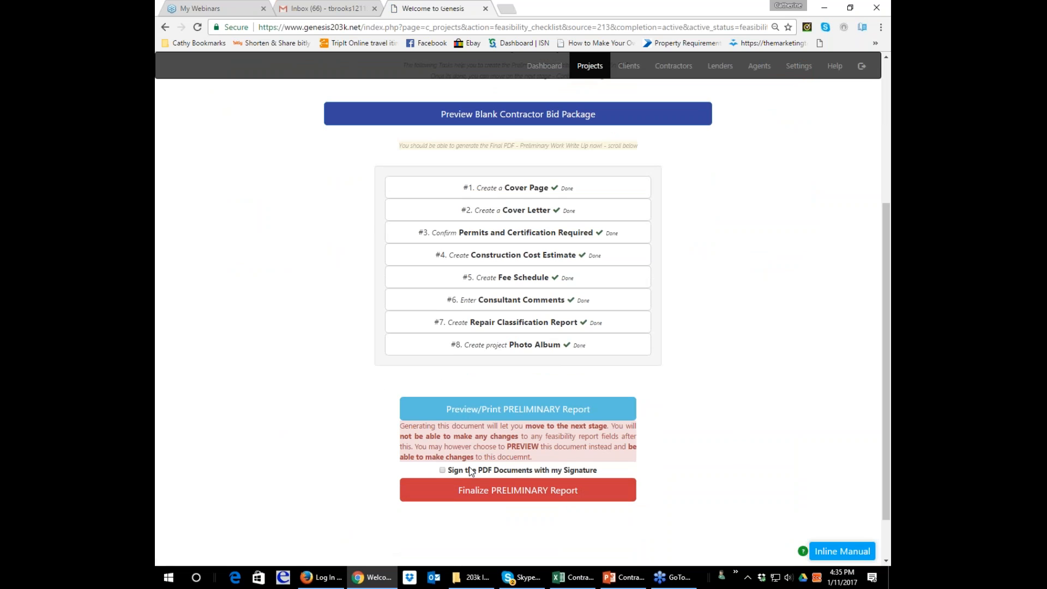
{"action": "left_click", "coordinate": [448, 469]}
{"action": "left_click", "coordinate": [456, 494]}
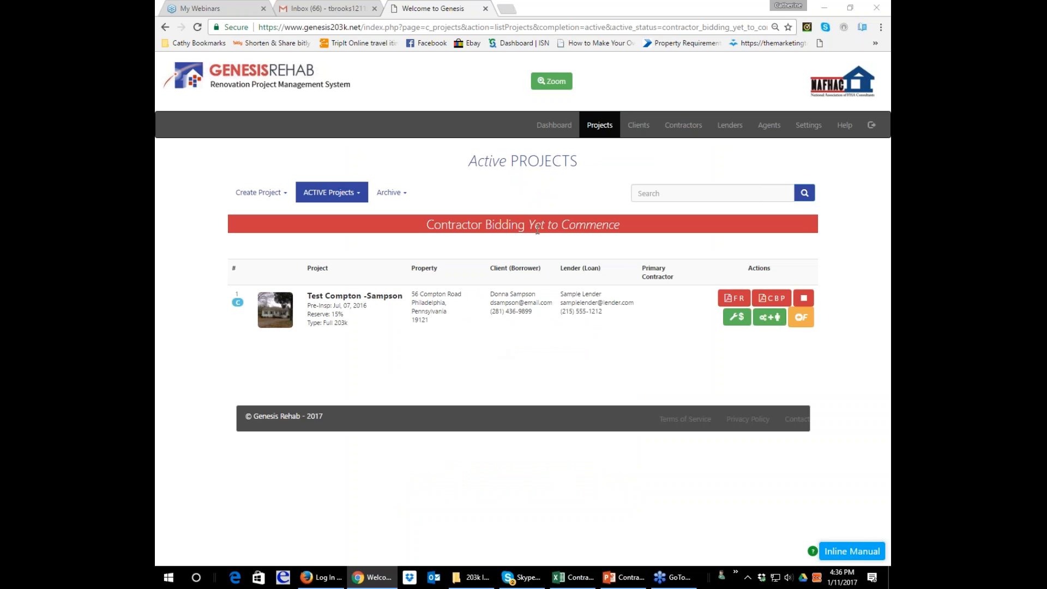
List all contractor bidding projects and roll back the one that already has a primary contractor to Contractor Bid Yet To Commence.
{"action": "left_click", "coordinate": [309, 194]}
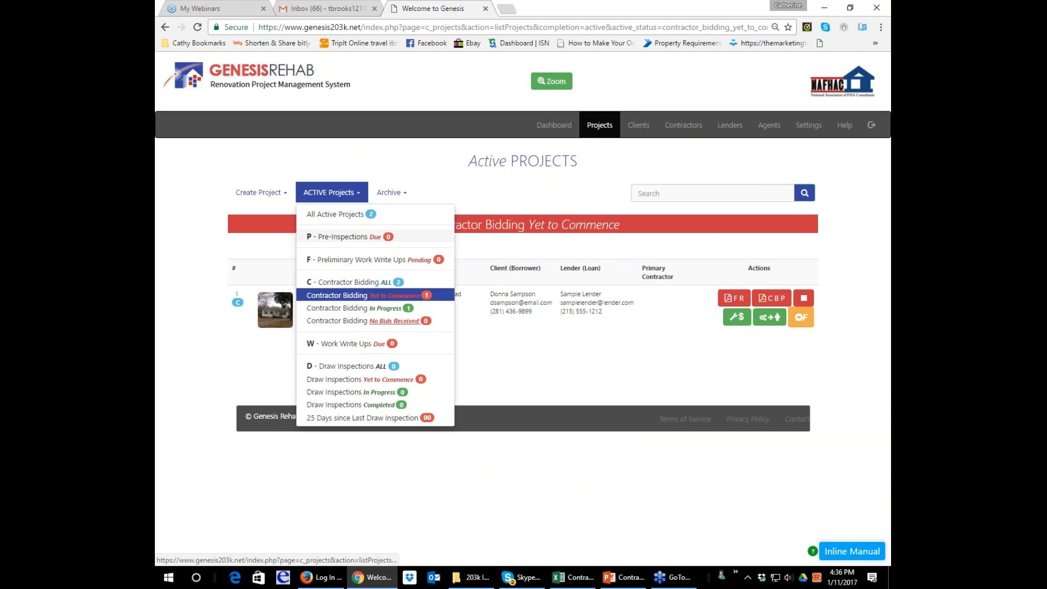
{"action": "left_click", "coordinate": [341, 282]}
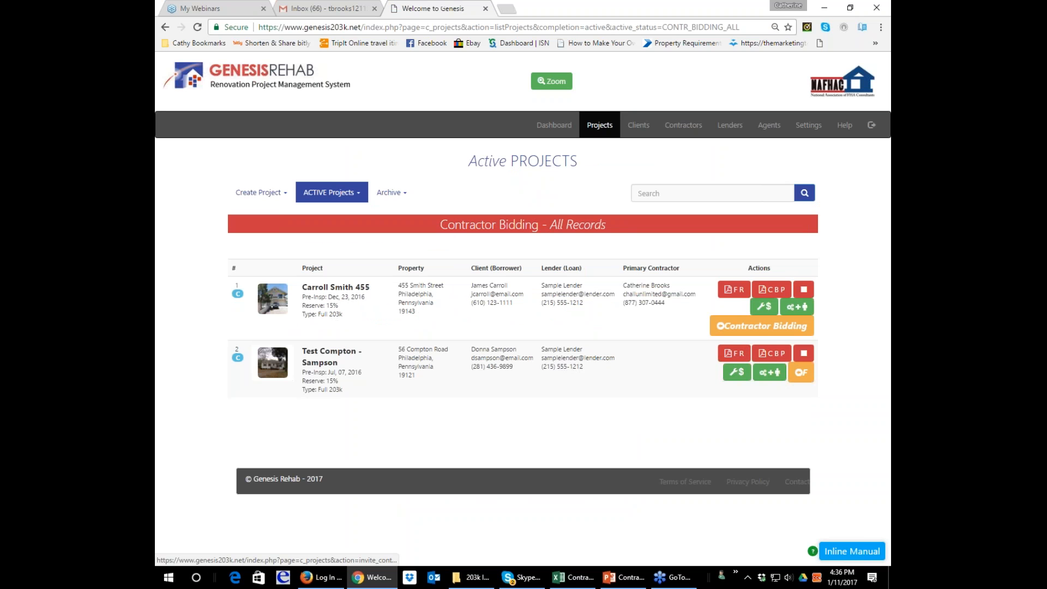
{"action": "left_click", "coordinate": [754, 327]}
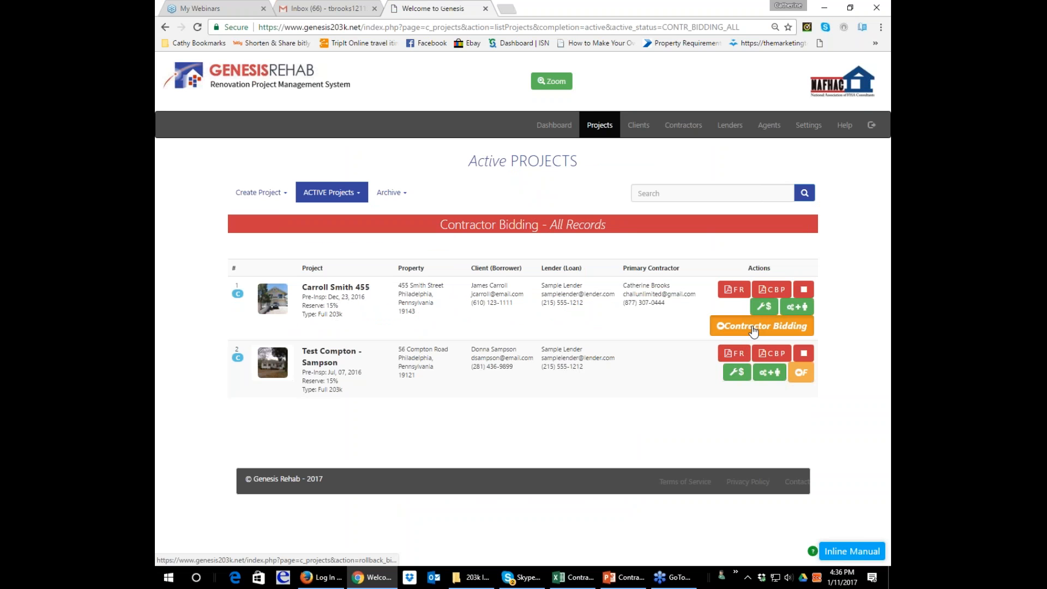
{"action": "scroll", "coordinate": [614, 382], "scroll_direction": "down", "scroll_amount": 3}
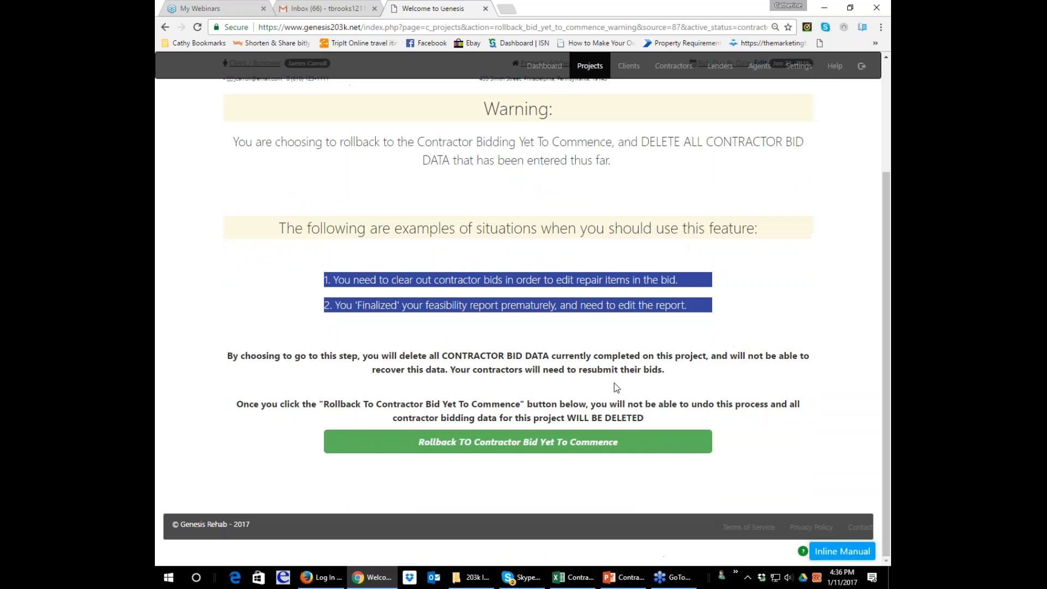
{"action": "left_click", "coordinate": [590, 441]}
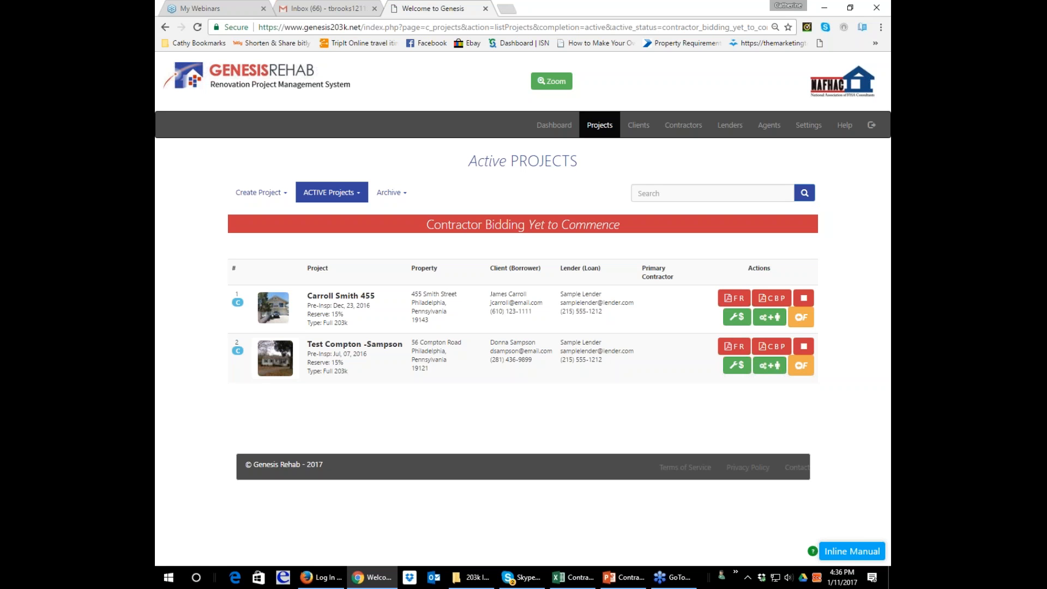
Open the contractor bid invitations for the rolled-back project and mark contractor 2 to be invited.
{"action": "left_click", "coordinate": [769, 317]}
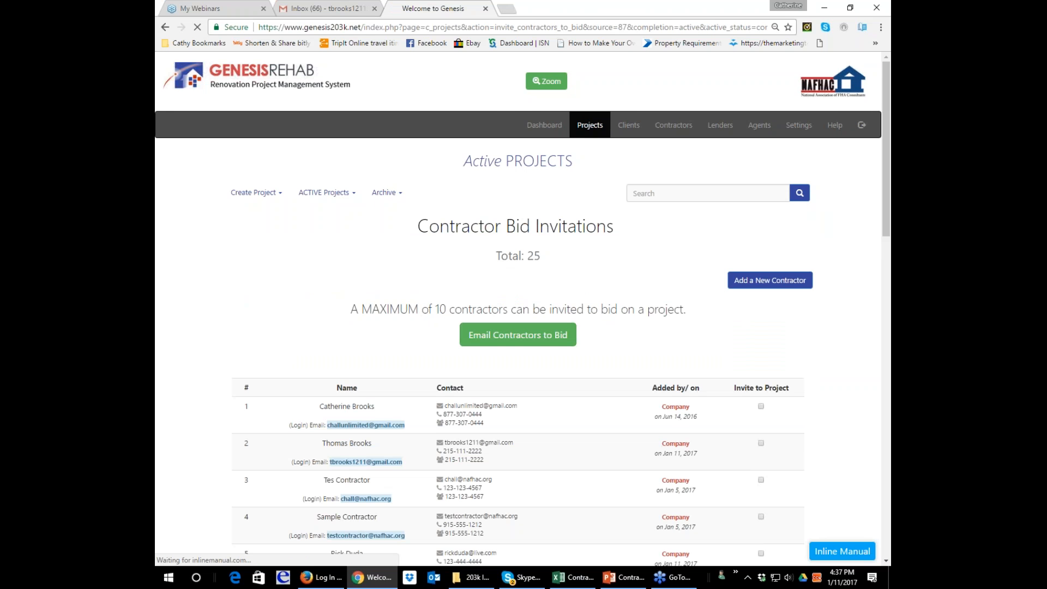
{"action": "scroll", "coordinate": [784, 322], "scroll_direction": "down", "scroll_amount": 1}
{"action": "scroll", "coordinate": [784, 323], "scroll_direction": "down", "scroll_amount": 2}
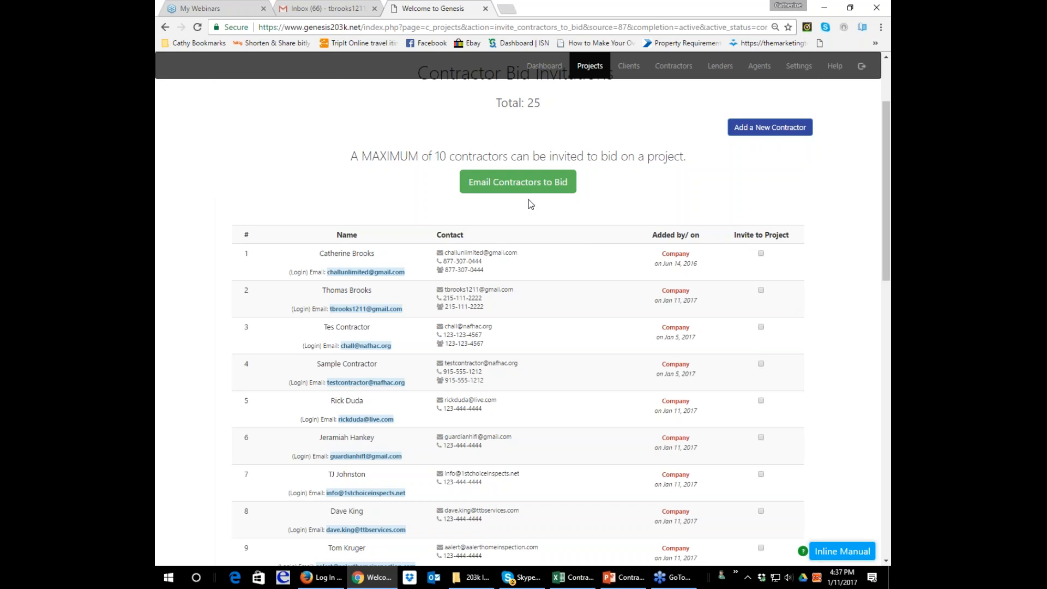
{"action": "scroll", "coordinate": [532, 203], "scroll_direction": "up", "scroll_amount": 2}
{"action": "scroll", "coordinate": [601, 219], "scroll_direction": "down", "scroll_amount": 4}
{"action": "scroll", "coordinate": [548, 133], "scroll_direction": "up", "scroll_amount": 2}
{"action": "scroll", "coordinate": [613, 200], "scroll_direction": "down", "scroll_amount": 1}
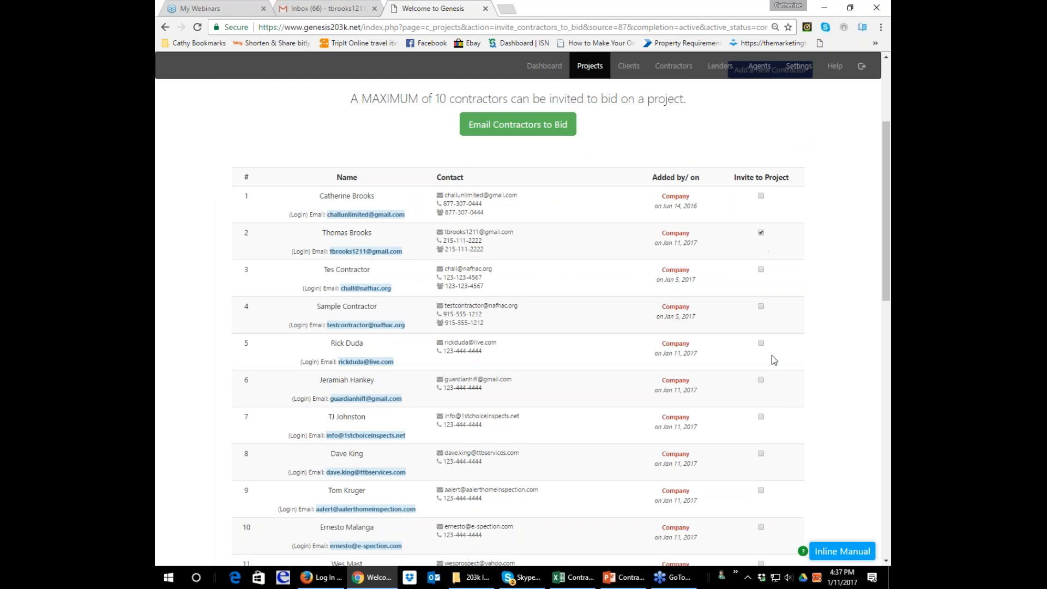
Mark contractors 5 through 13 for invitation to the project and email the selected contractors to bid.
{"action": "left_click", "coordinate": [763, 343]}
{"action": "scroll", "coordinate": [764, 414], "scroll_direction": "down", "scroll_amount": 2}
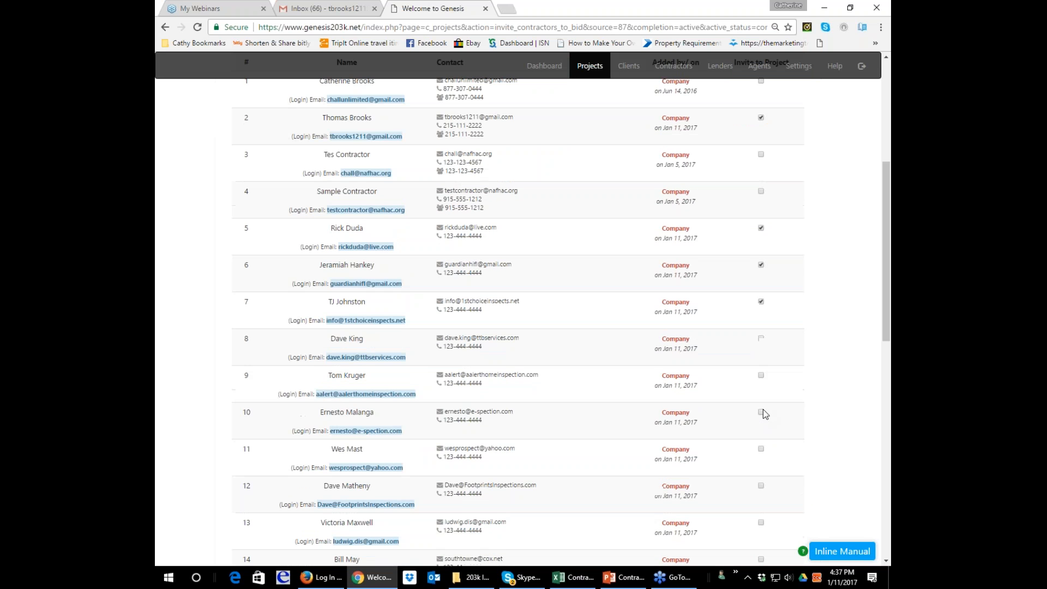
{"action": "left_click", "coordinate": [760, 338]}
{"action": "left_click_drag", "start_coordinate": [886, 263], "coordinate": [890, 286]}
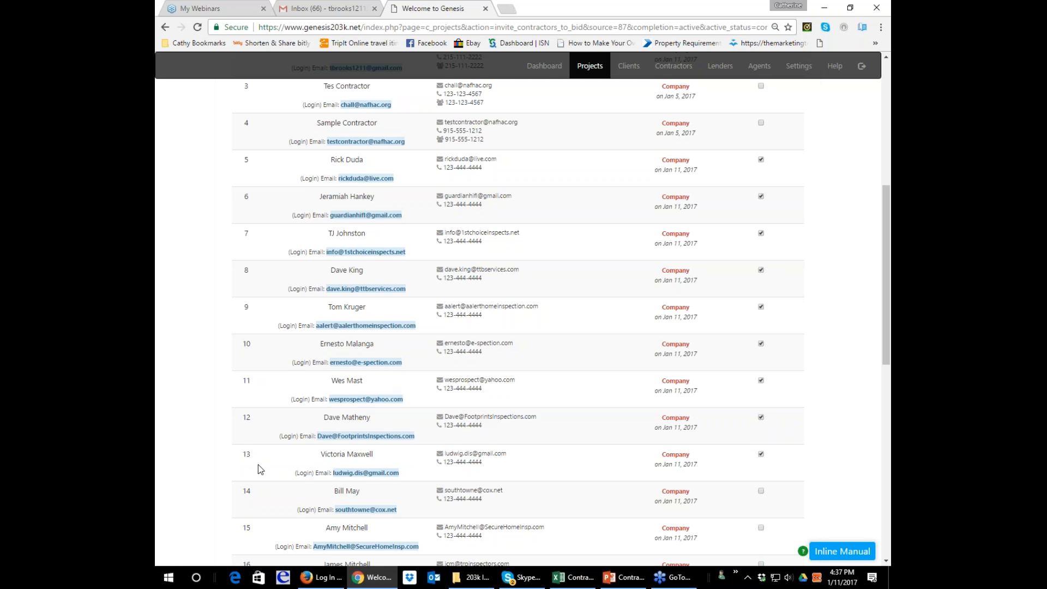
{"action": "scroll", "coordinate": [262, 466], "scroll_direction": "up", "scroll_amount": 5}
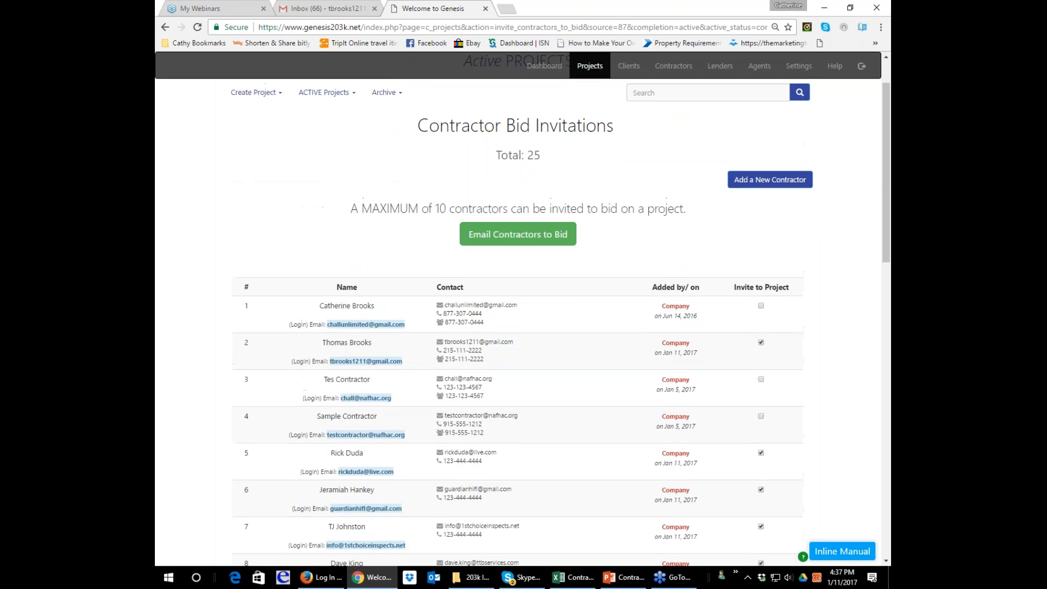
{"action": "scroll", "coordinate": [518, 305], "scroll_direction": "up", "scroll_amount": 2}
{"action": "left_click", "coordinate": [494, 335]}
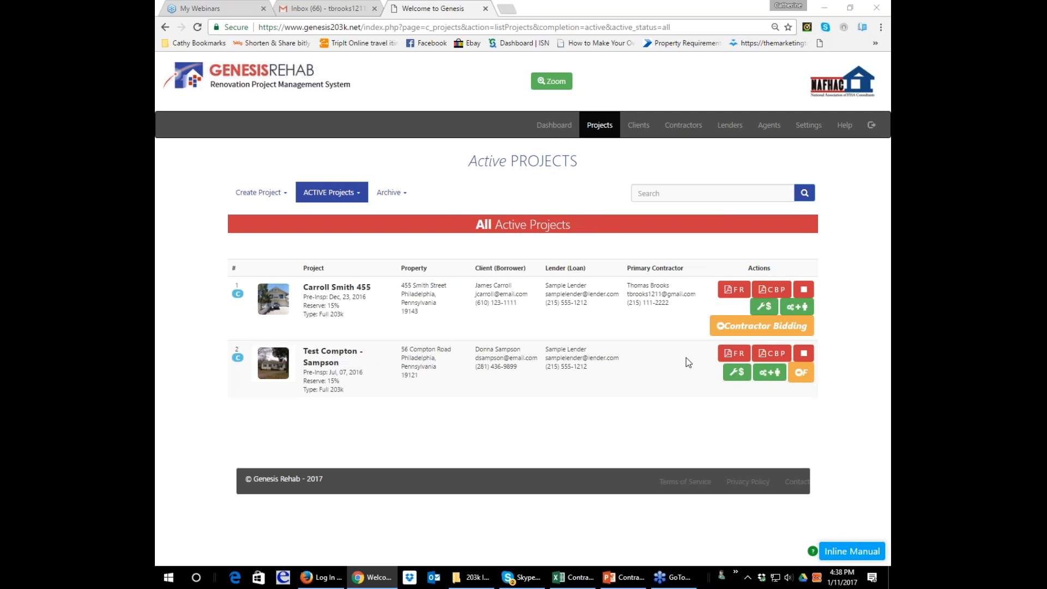
Open the Test Compton project's contractor bid invitations and mark contractors 14 through 21 to be invited.
{"action": "left_click", "coordinate": [769, 372]}
{"action": "scroll", "coordinate": [743, 334], "scroll_direction": "down", "scroll_amount": 4}
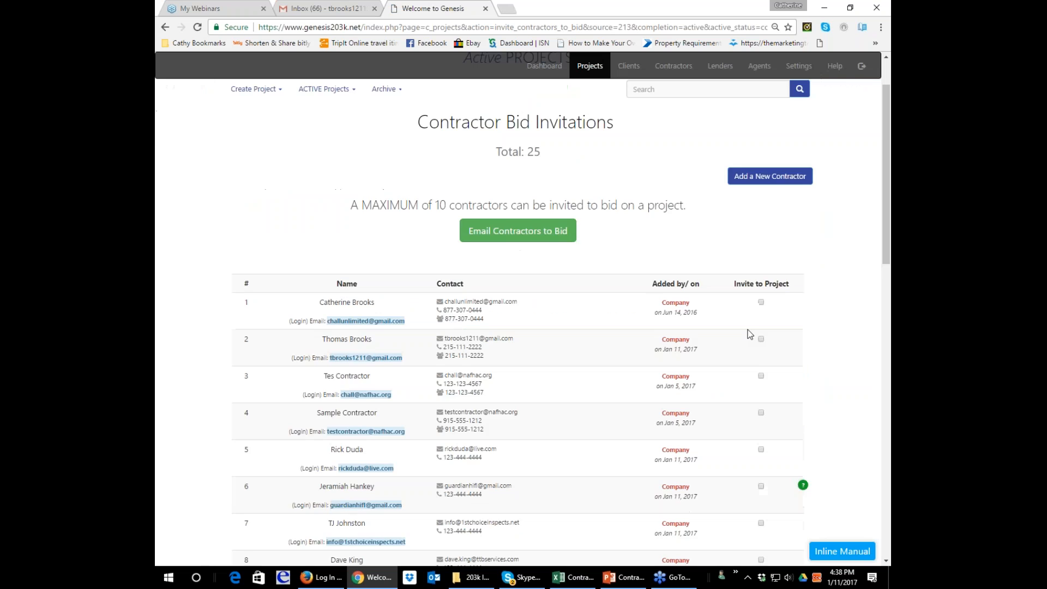
{"action": "scroll", "coordinate": [742, 334], "scroll_direction": "down", "scroll_amount": 4}
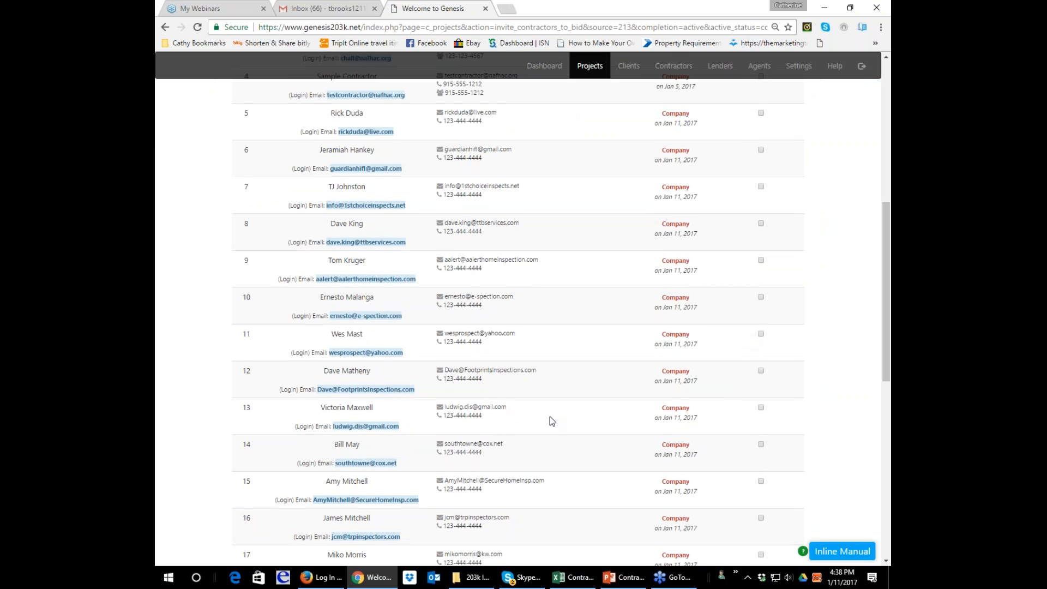
{"action": "scroll", "coordinate": [565, 389], "scroll_direction": "down", "scroll_amount": 4}
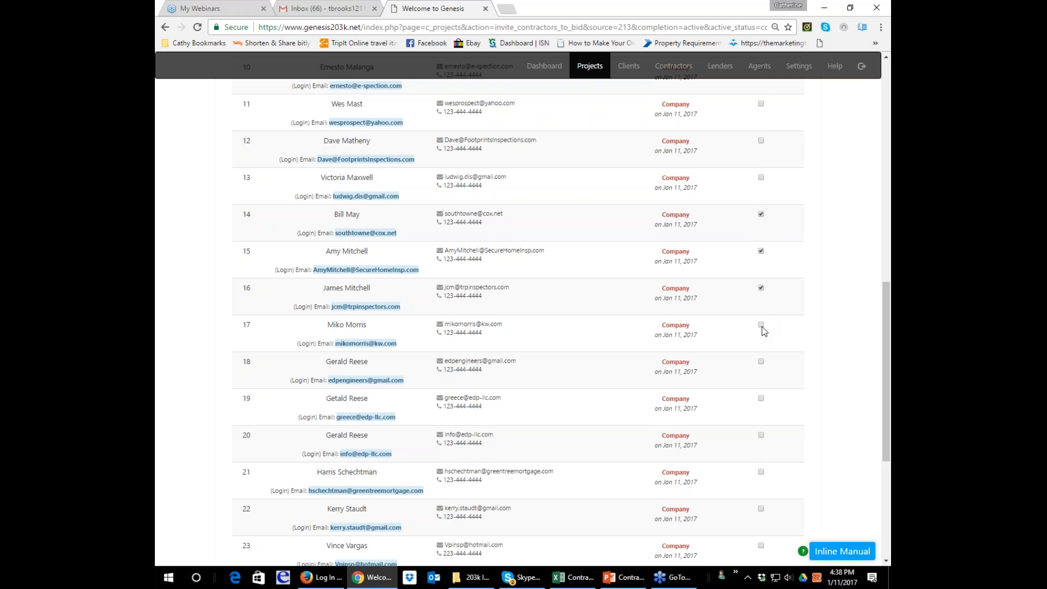
{"action": "left_click", "coordinate": [762, 362]}
{"action": "left_click", "coordinate": [761, 435]}
{"action": "scroll", "coordinate": [794, 408], "scroll_direction": "down", "scroll_amount": 2}
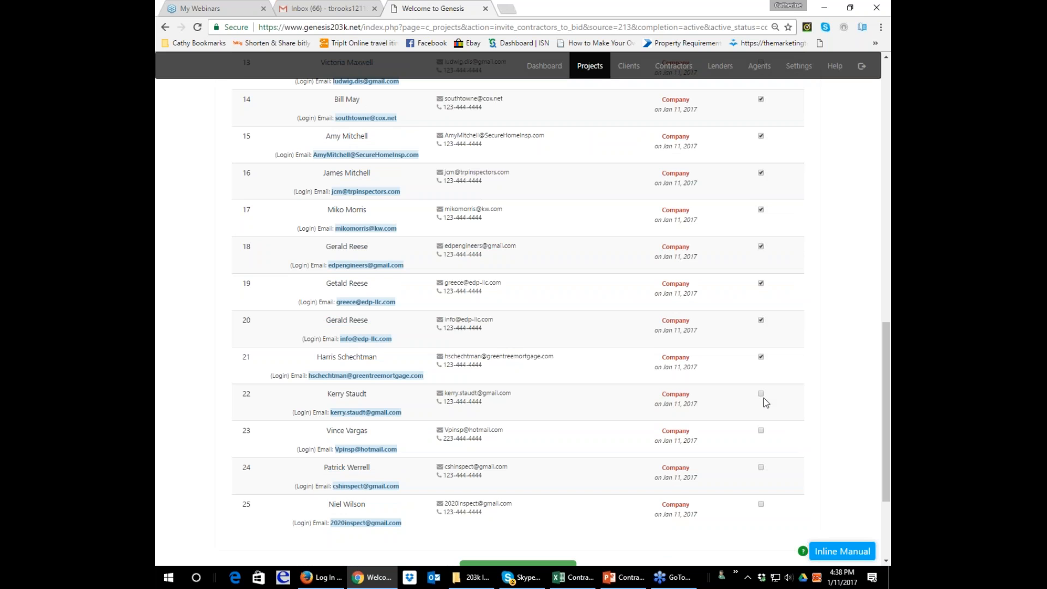
Mark contractors 22 through 25 for invitation to the Test Compton project.
{"action": "left_click", "coordinate": [762, 395]}
{"action": "left_click", "coordinate": [761, 431]}
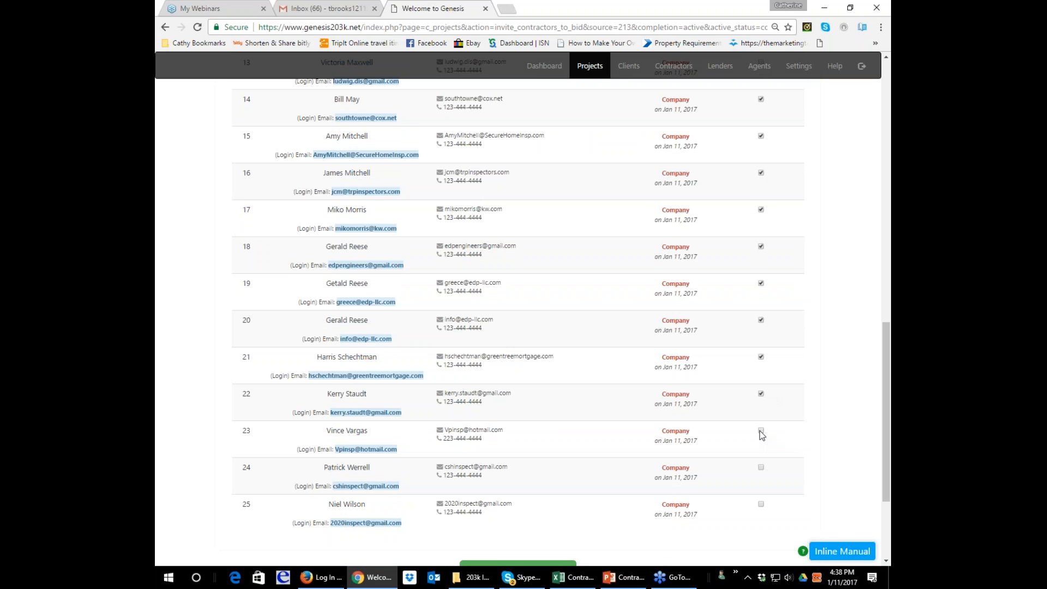
{"action": "left_click", "coordinate": [761, 467]}
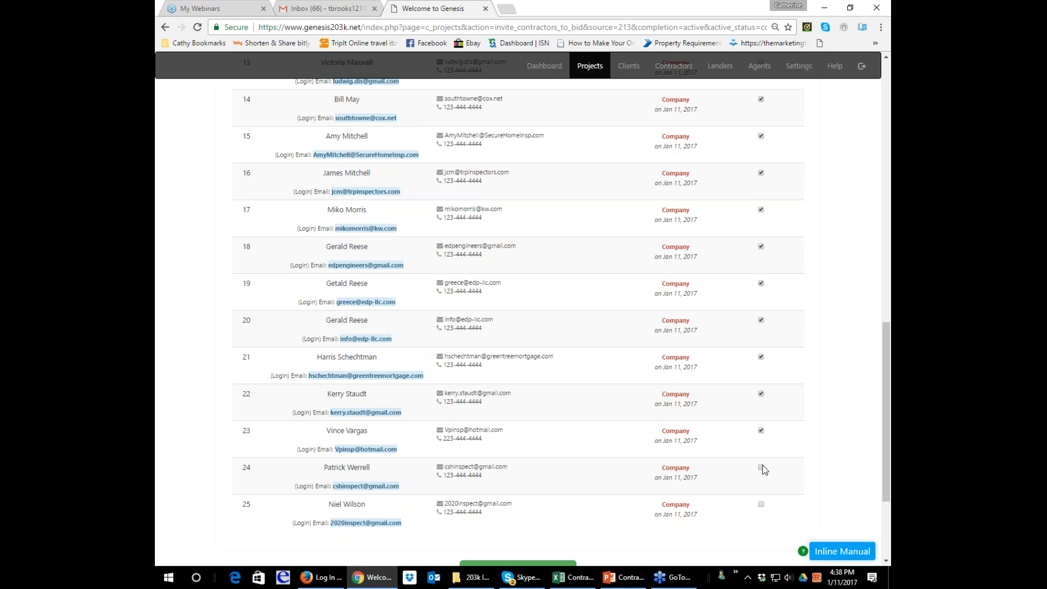
{"action": "left_click", "coordinate": [760, 503]}
Remove contractors 19 and 20 from the invitation selection and email the remaining selected contractors to bid.
{"action": "scroll", "coordinate": [761, 108], "scroll_direction": "up", "scroll_amount": 1}
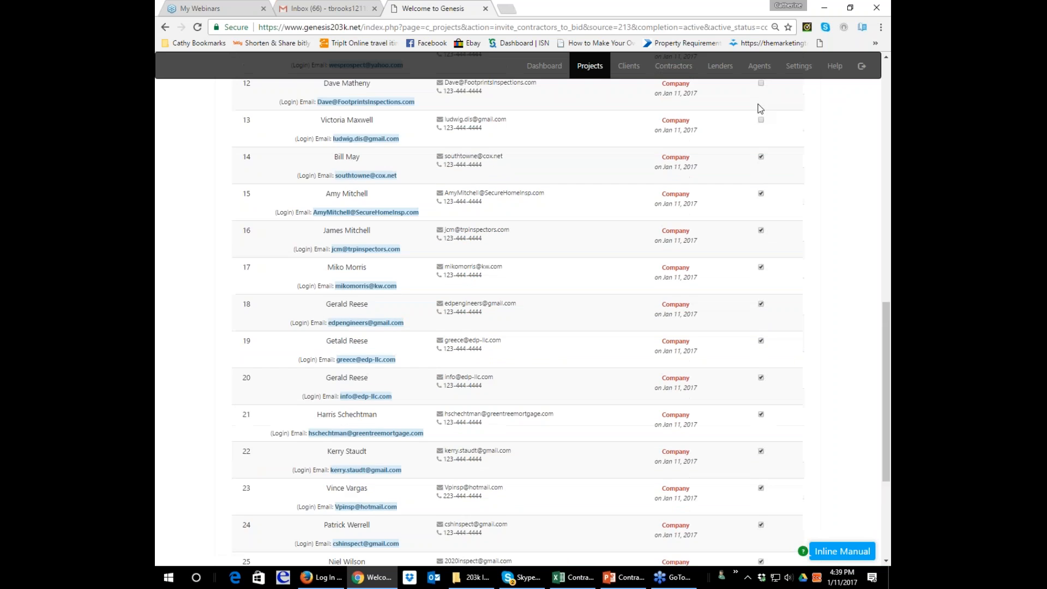
{"action": "scroll", "coordinate": [760, 123], "scroll_direction": "down", "scroll_amount": 1}
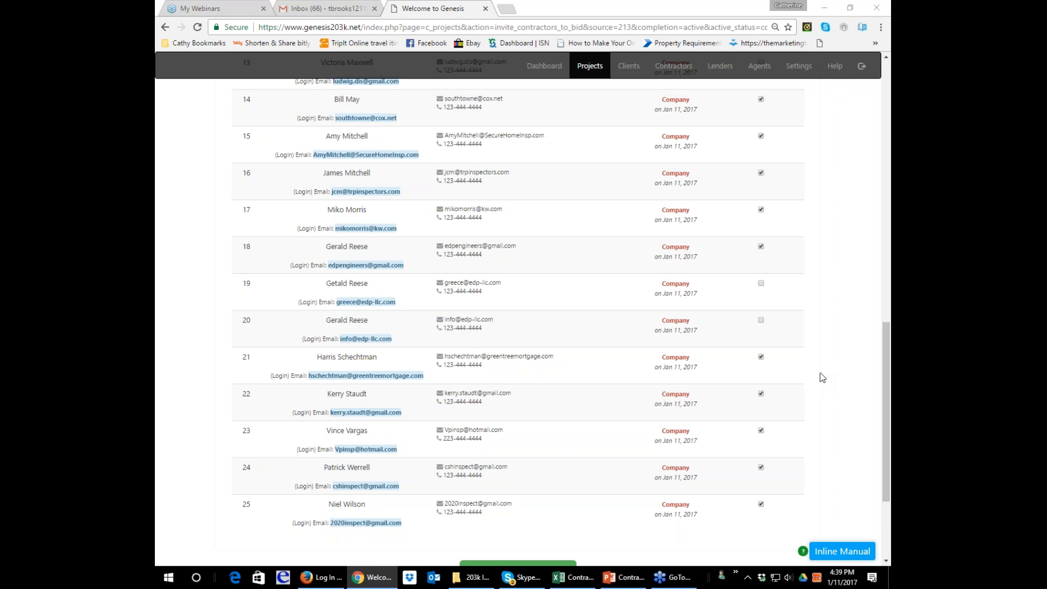
{"action": "scroll", "coordinate": [822, 377], "scroll_direction": "up", "scroll_amount": 15}
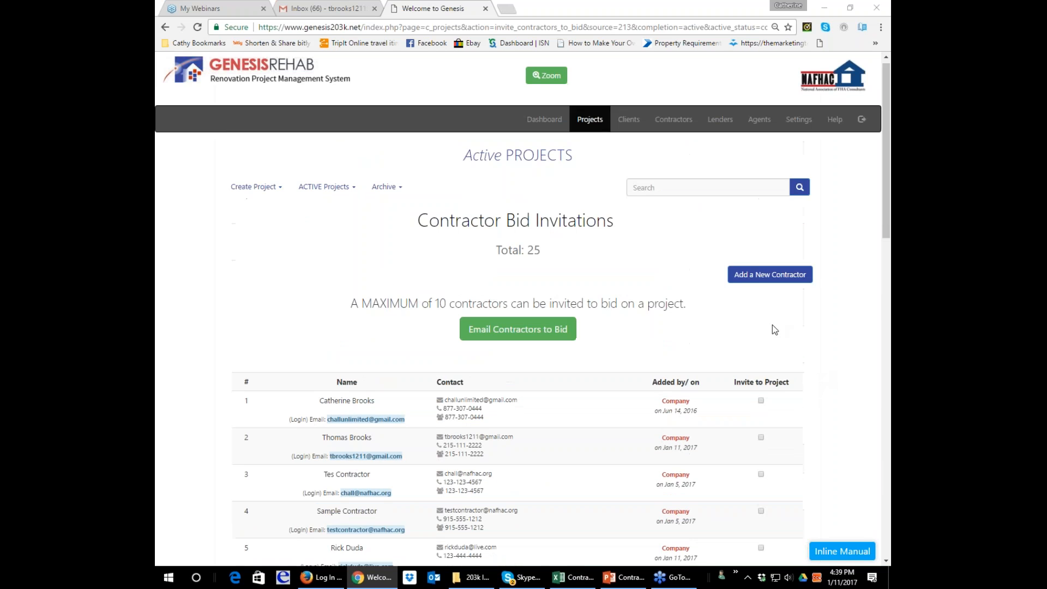
{"action": "left_click", "coordinate": [515, 349]}
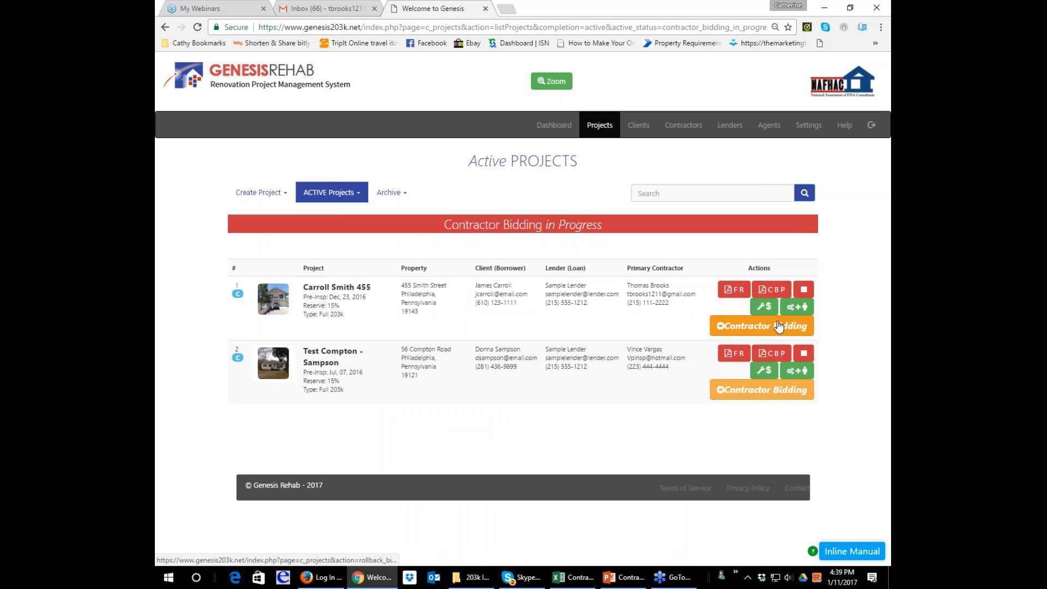
Switch to the Gmail inbox, refresh it, and open the "New Project Available for Bidding" email from Genesis Admin.
{"action": "left_click", "coordinate": [313, 12]}
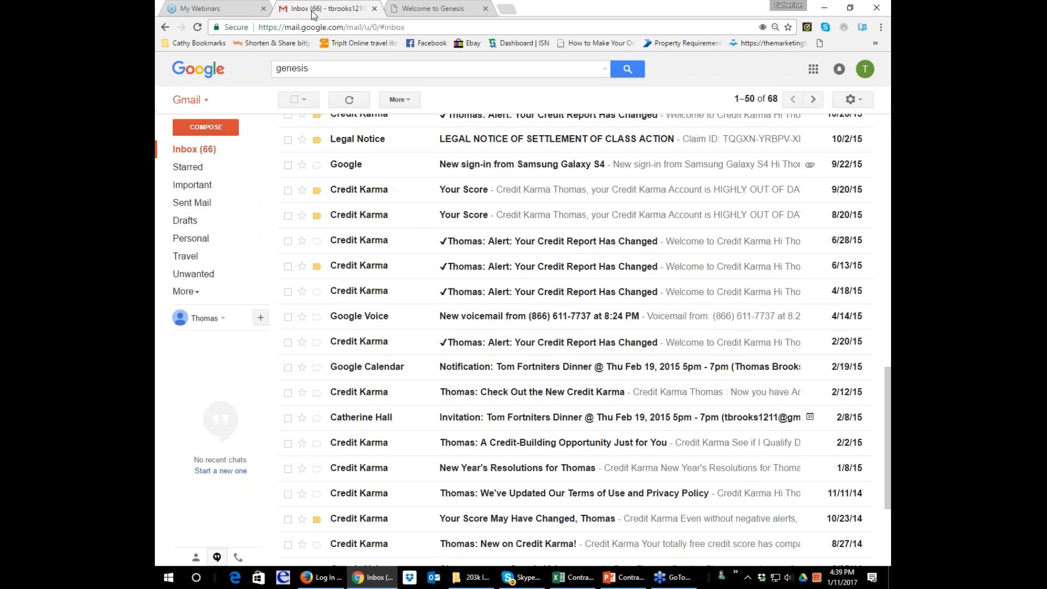
{"action": "scroll", "coordinate": [469, 180], "scroll_direction": "up", "scroll_amount": 10}
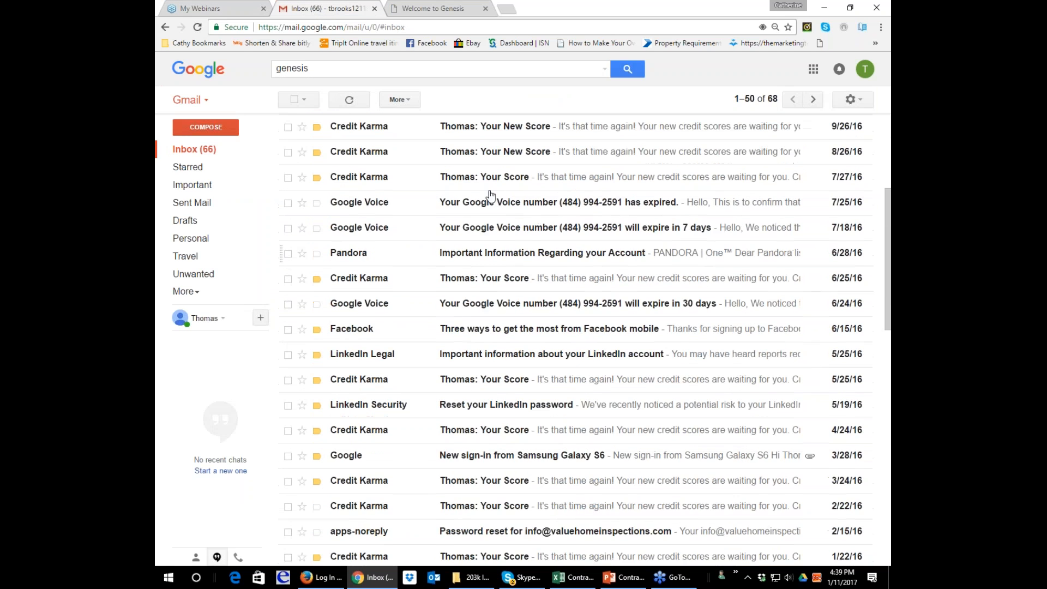
{"action": "scroll", "coordinate": [490, 195], "scroll_direction": "up", "scroll_amount": 4}
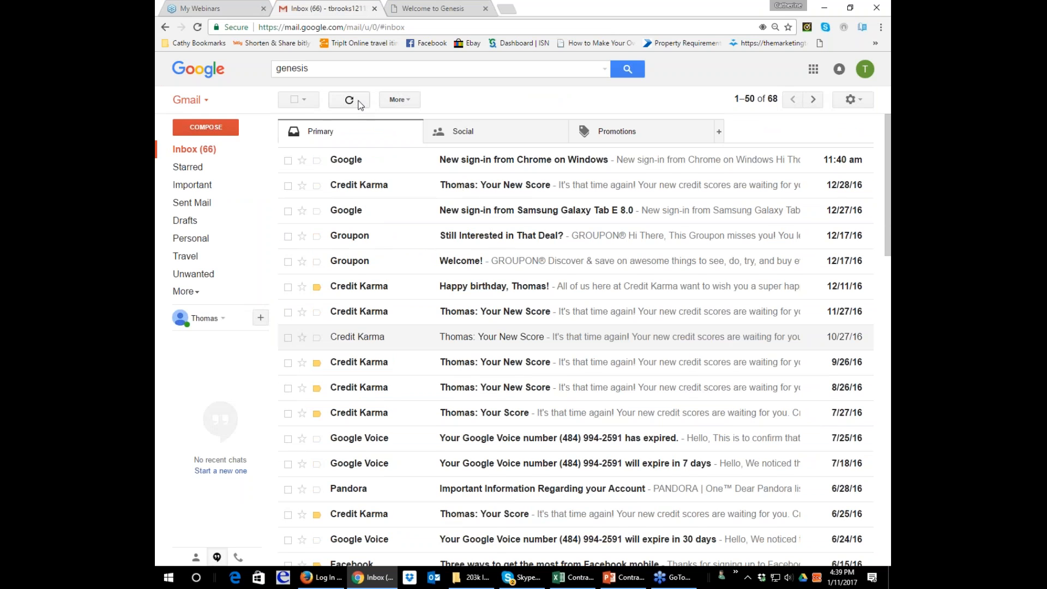
{"action": "left_click", "coordinate": [360, 103]}
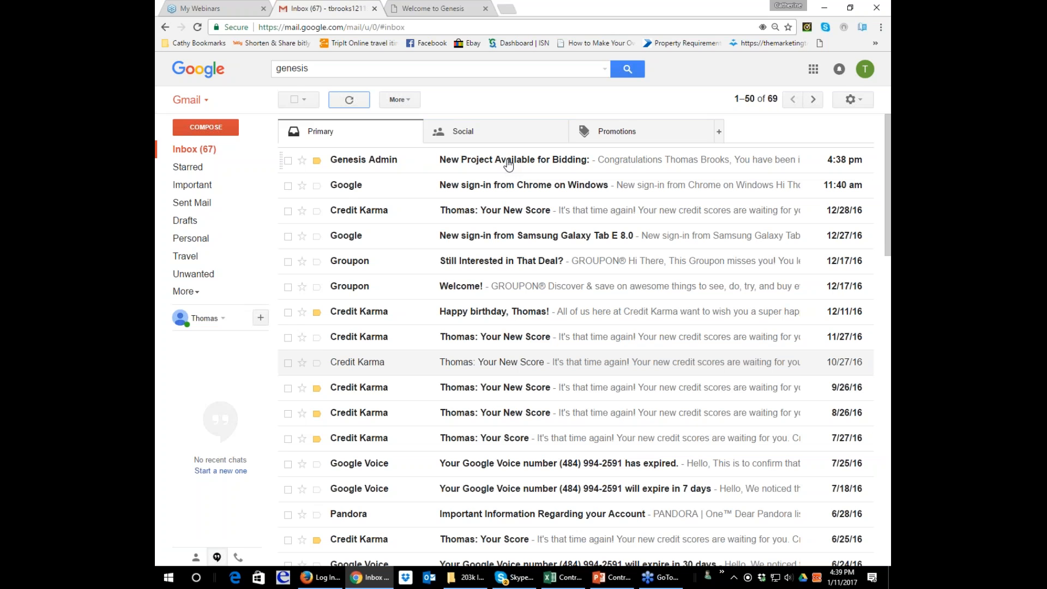
{"action": "left_click", "coordinate": [508, 161]}
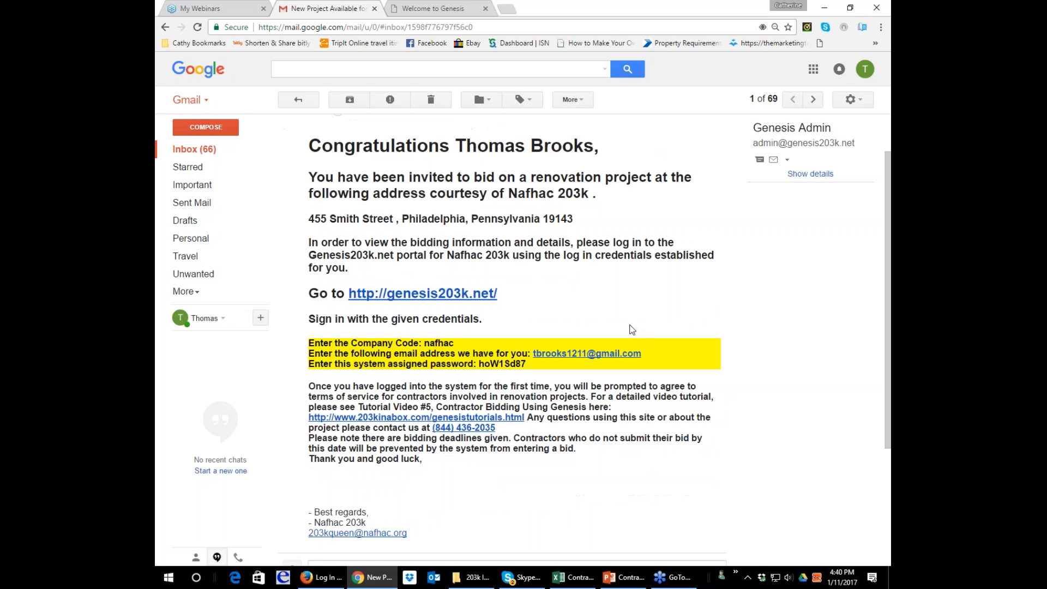
Copy the system assigned password from the bid invitation email.
{"action": "scroll", "coordinate": [409, 303], "scroll_direction": "down", "scroll_amount": 1}
{"action": "left_click_drag", "start_coordinate": [477, 364], "coordinate": [527, 364]}
{"action": "right_click", "coordinate": [502, 364]}
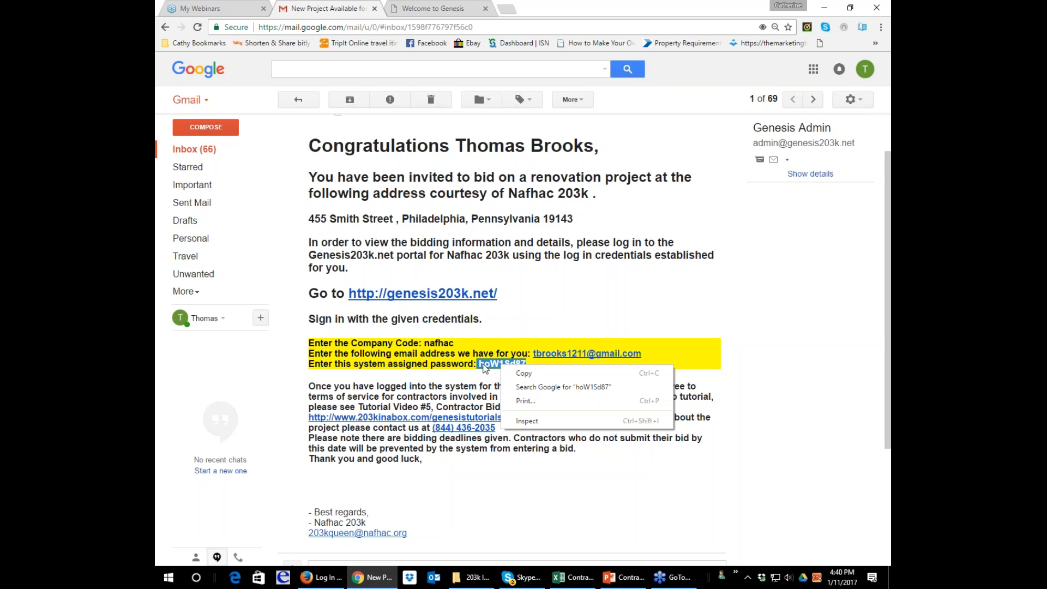
{"action": "left_click", "coordinate": [531, 375]}
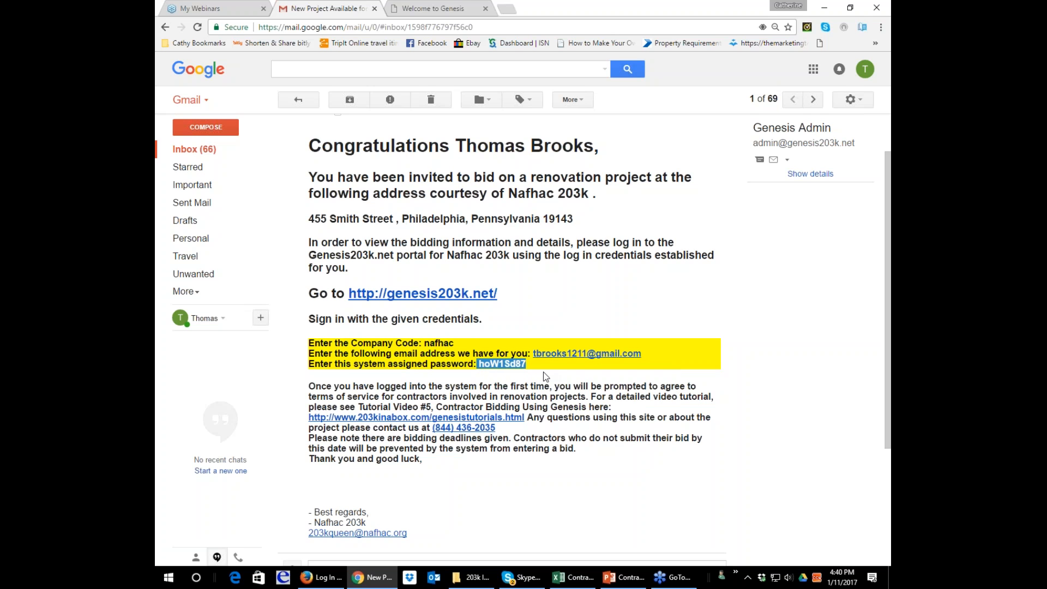
Switch to the Genesis Rehab site in a maximized Firefox window and open its main login page by way of the home page.
{"action": "left_click_drag", "start_coordinate": [960, 17], "coordinate": [332, 42]}
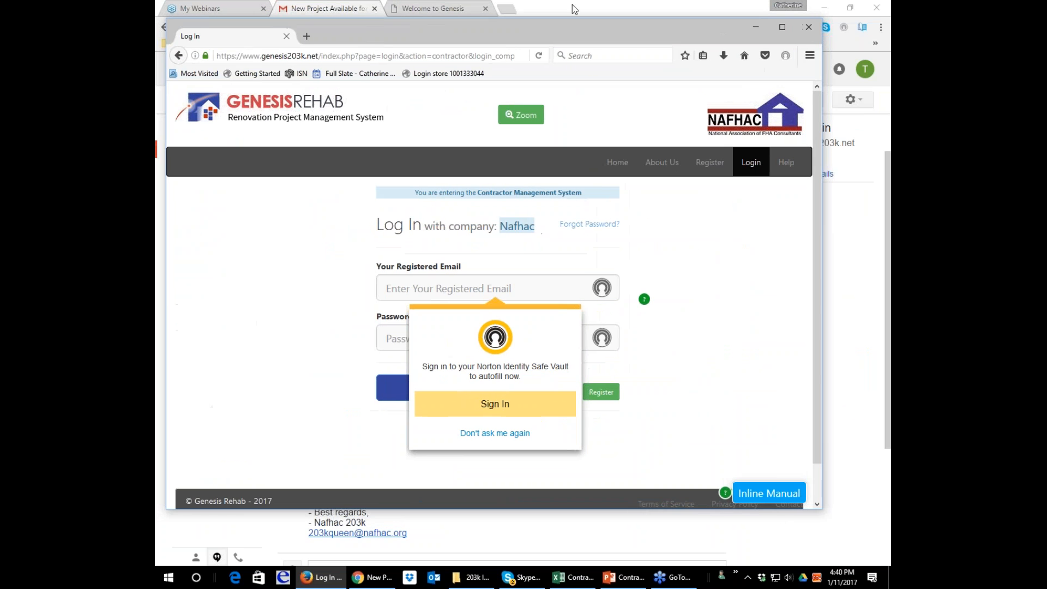
{"action": "left_click", "coordinate": [783, 26]}
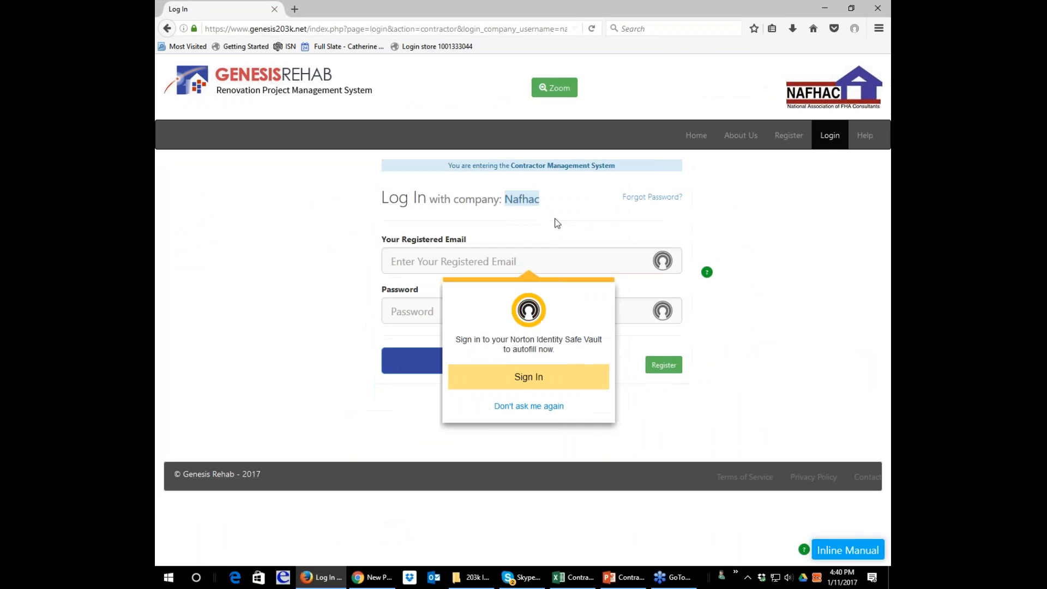
{"action": "left_click", "coordinate": [559, 263]}
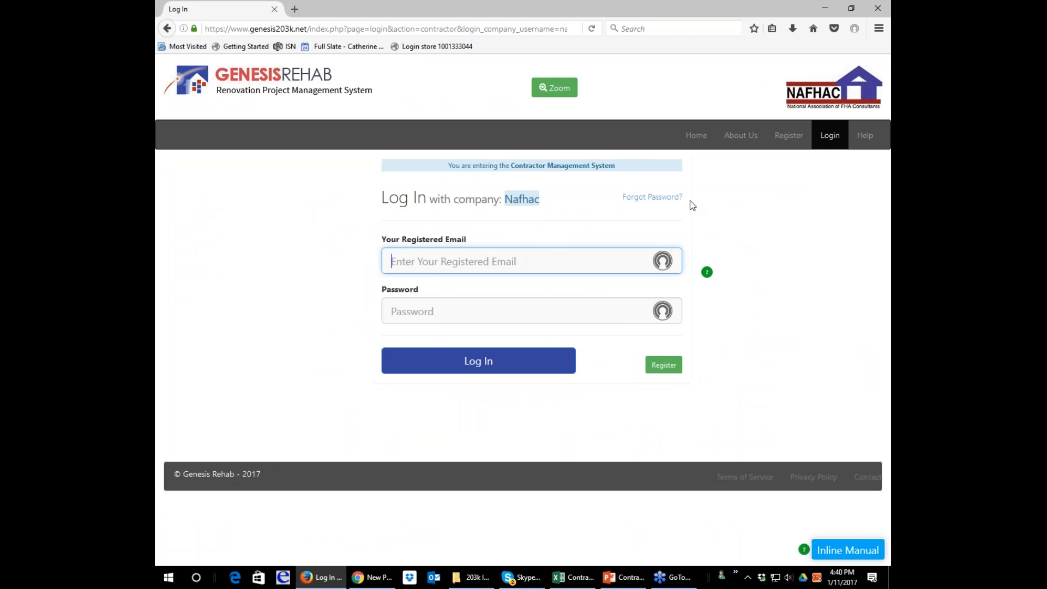
{"action": "left_click", "coordinate": [695, 136]}
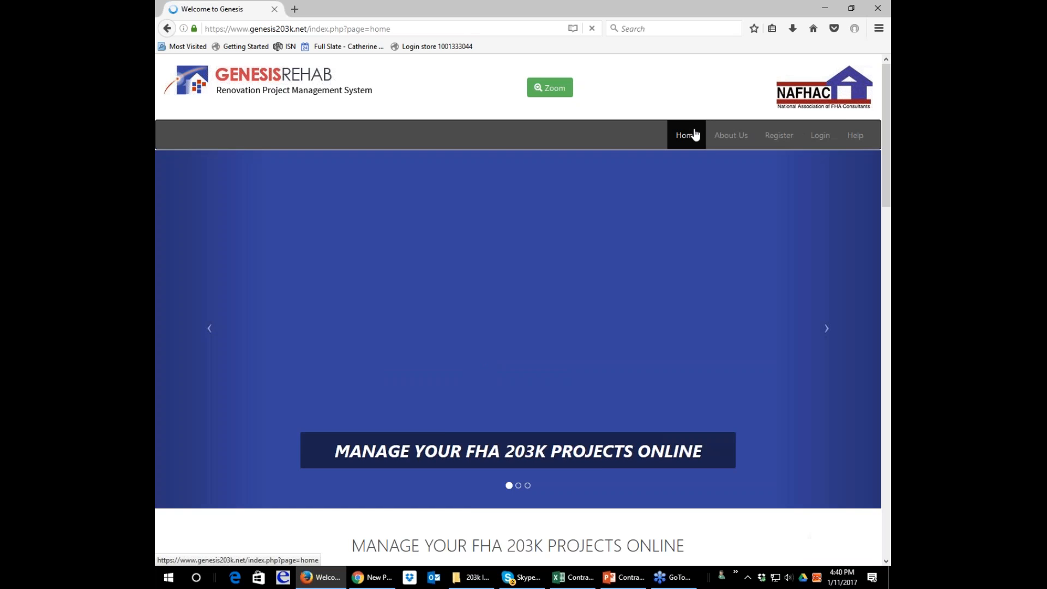
{"action": "left_click", "coordinate": [820, 135]}
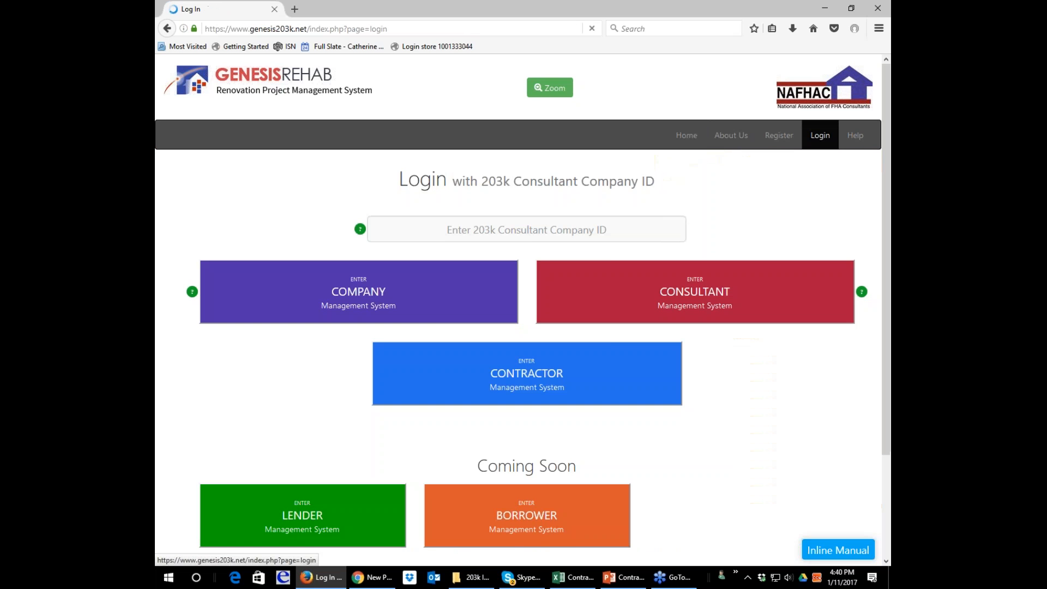
Enter the Contractor Management System login with company ID nafhac and open the help bubble about creating and submitting a project bid.
{"action": "left_click", "coordinate": [612, 227]}
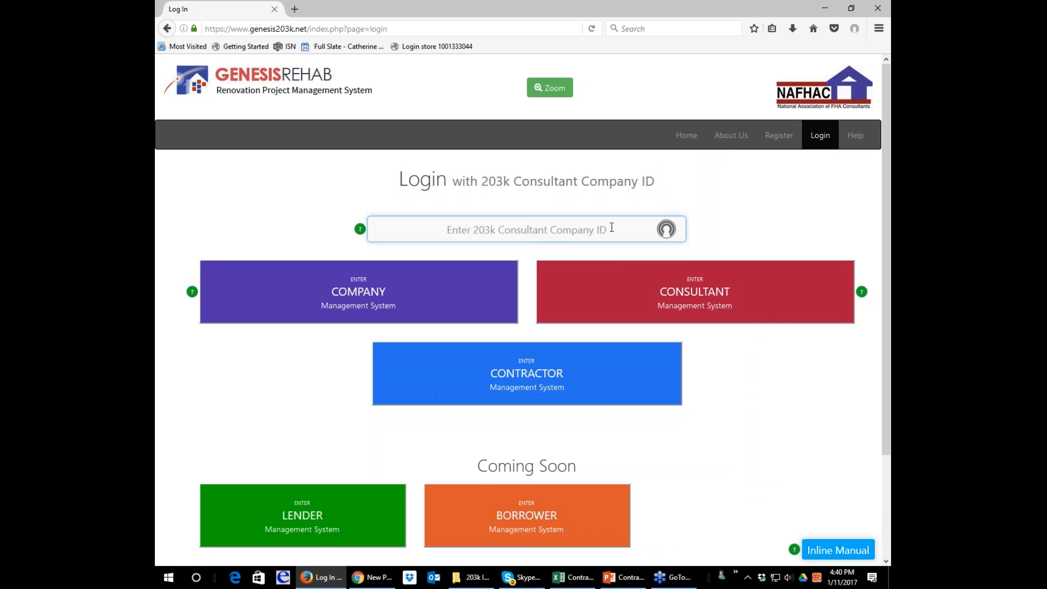
{"action": "type", "text": "nafhac"}
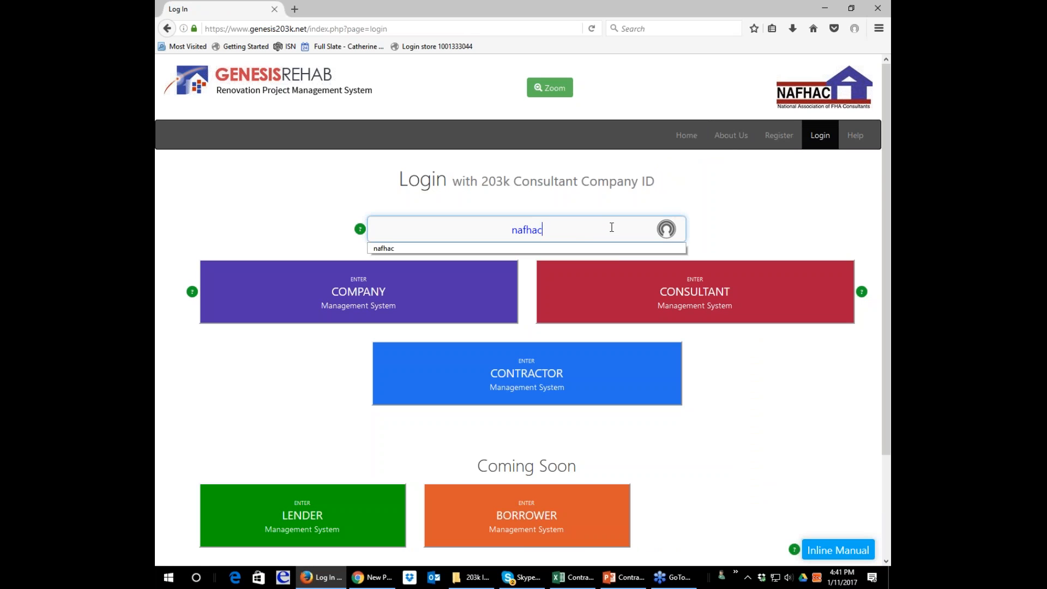
{"action": "key", "text": "Tab"}
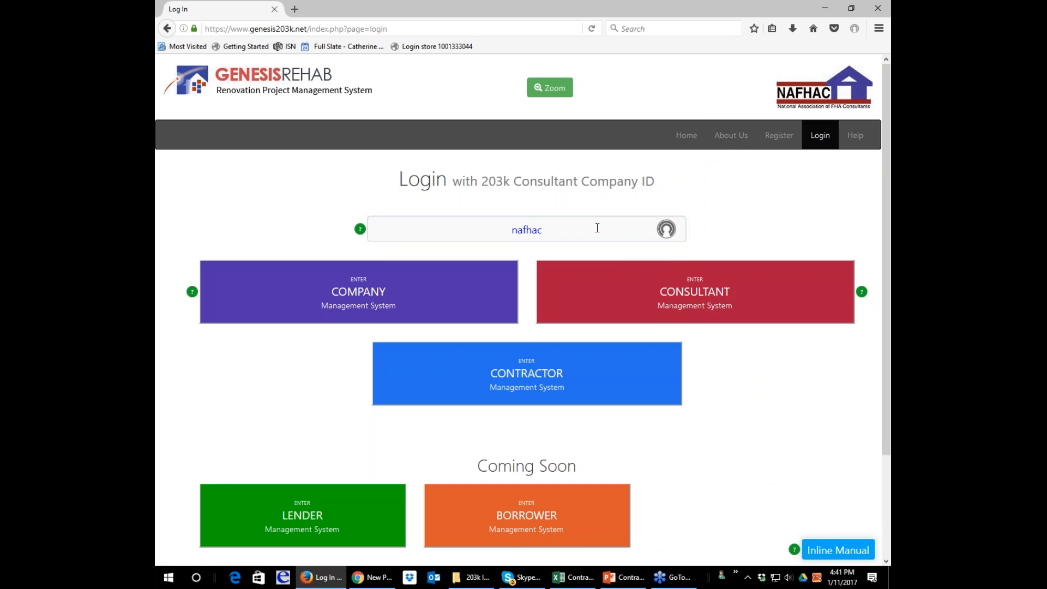
{"action": "left_click", "coordinate": [536, 380]}
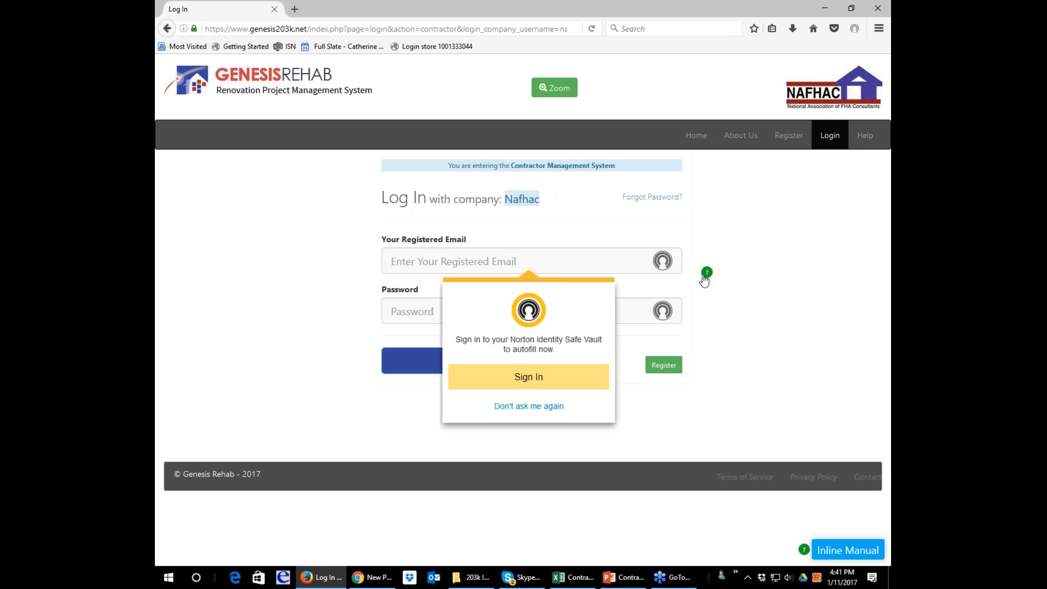
{"action": "left_click", "coordinate": [706, 274]}
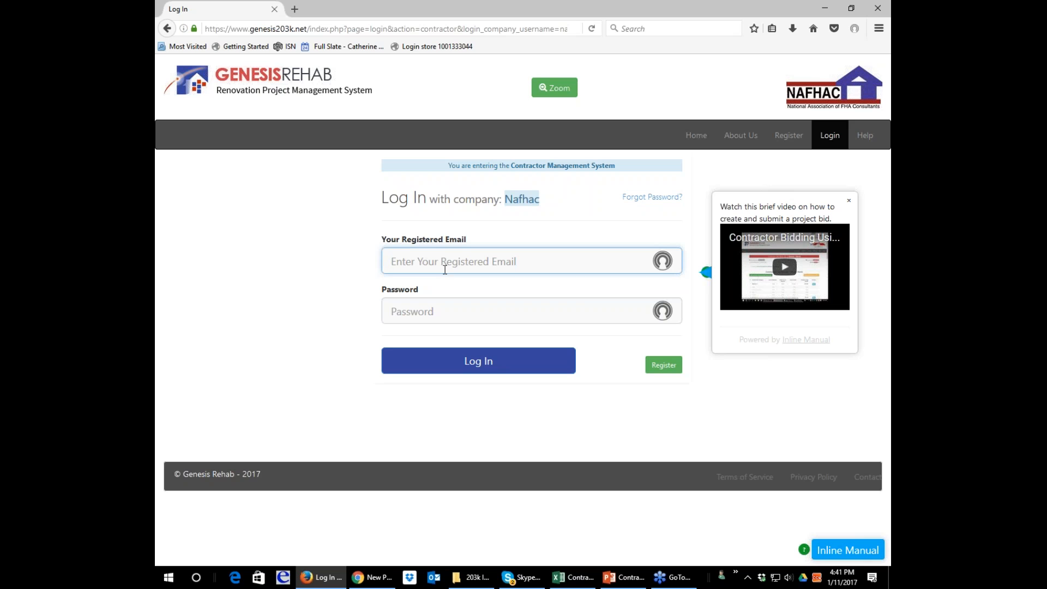
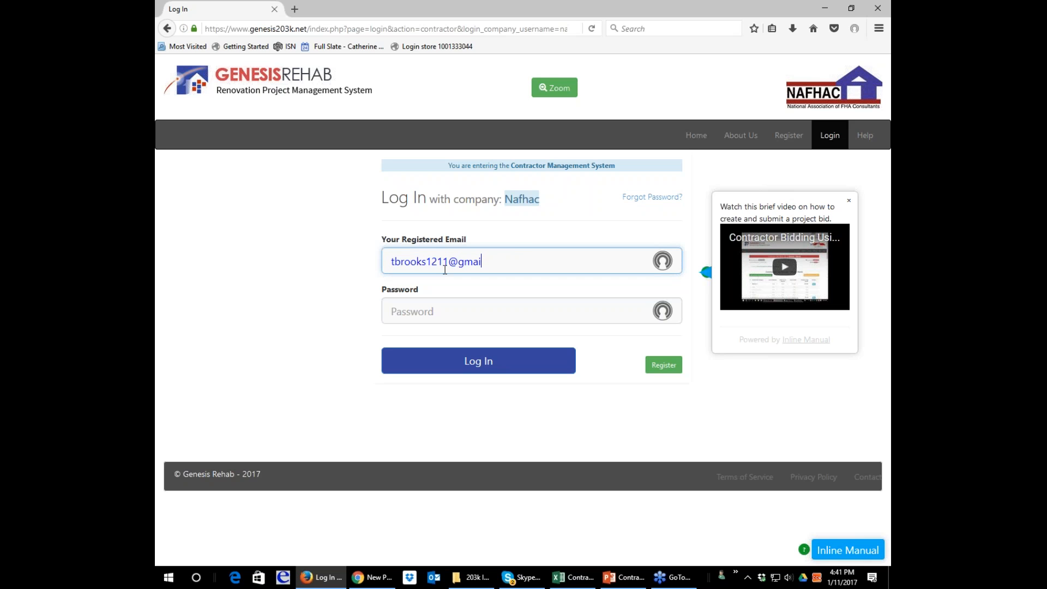
Log in with the contractor's registered email and account password, and dismiss the browser's offer to remember the login.
{"action": "key", "text": "Tab"}
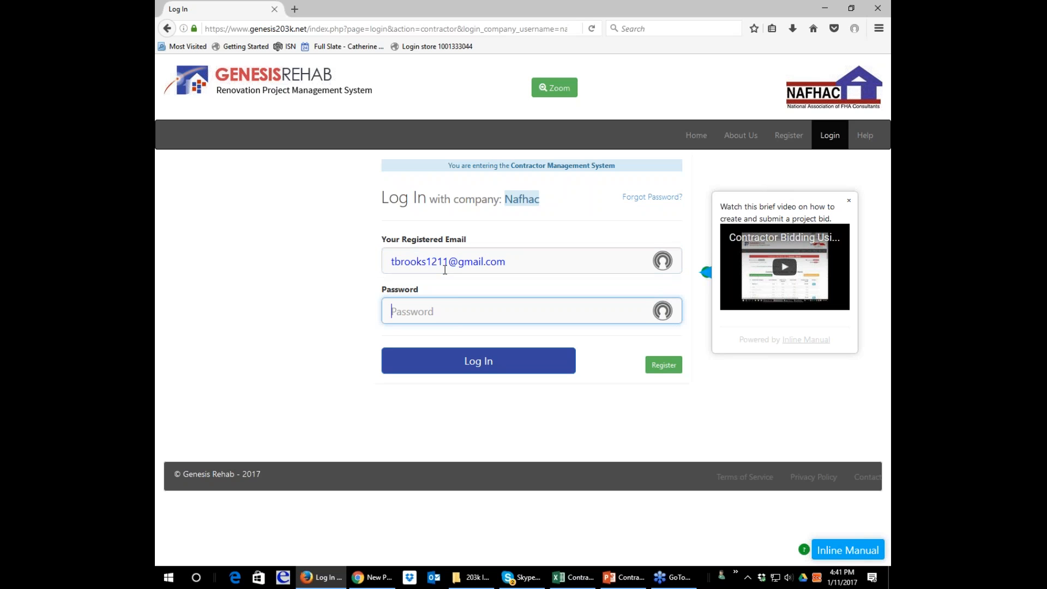
{"action": "type", "text": "•••••••••"}
{"action": "key", "text": "Tab"}
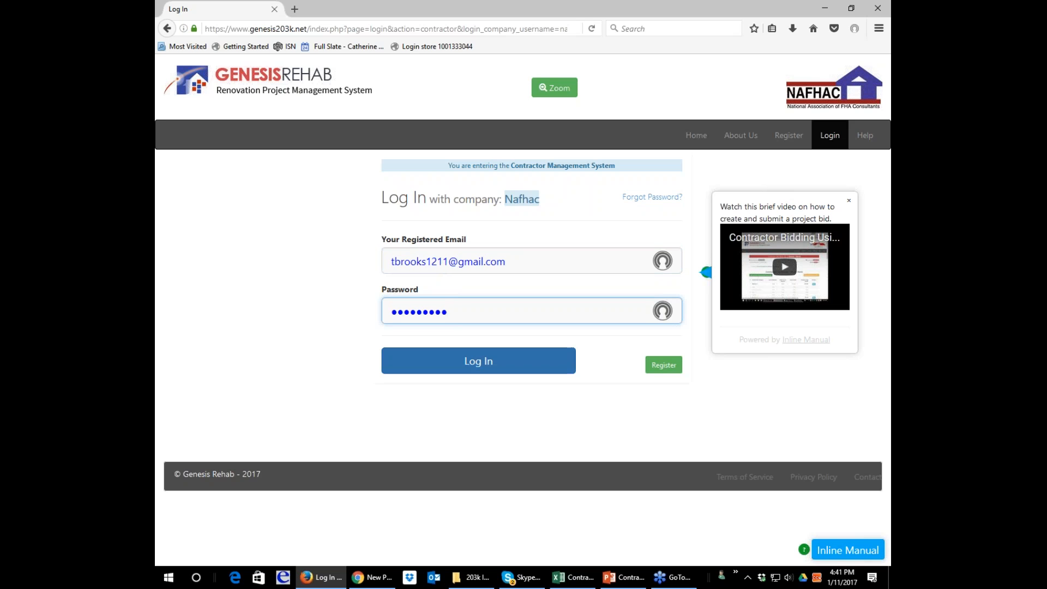
{"action": "key", "text": "Return"}
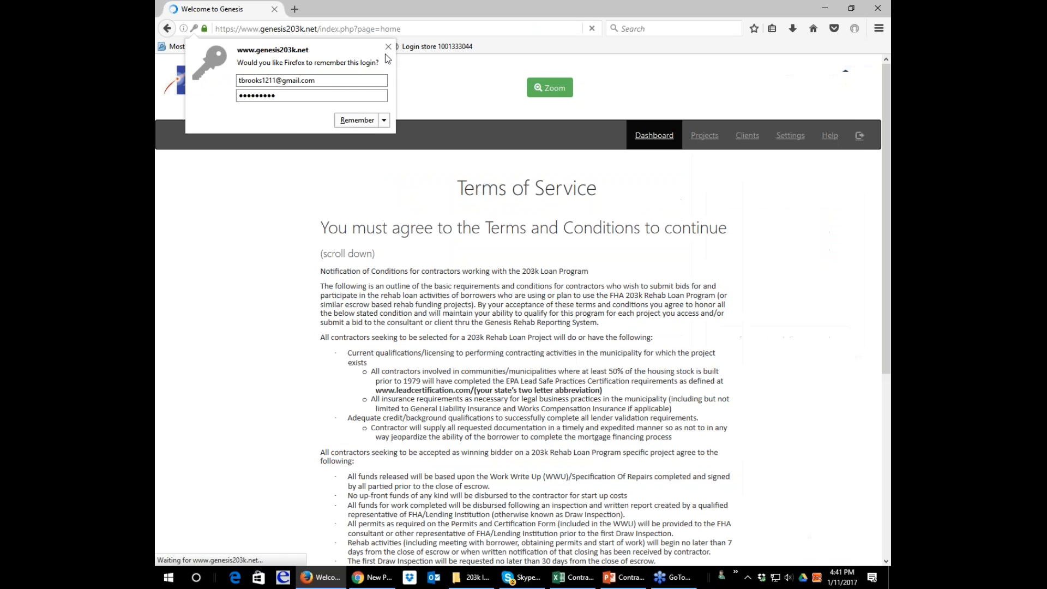
{"action": "left_click", "coordinate": [386, 49]}
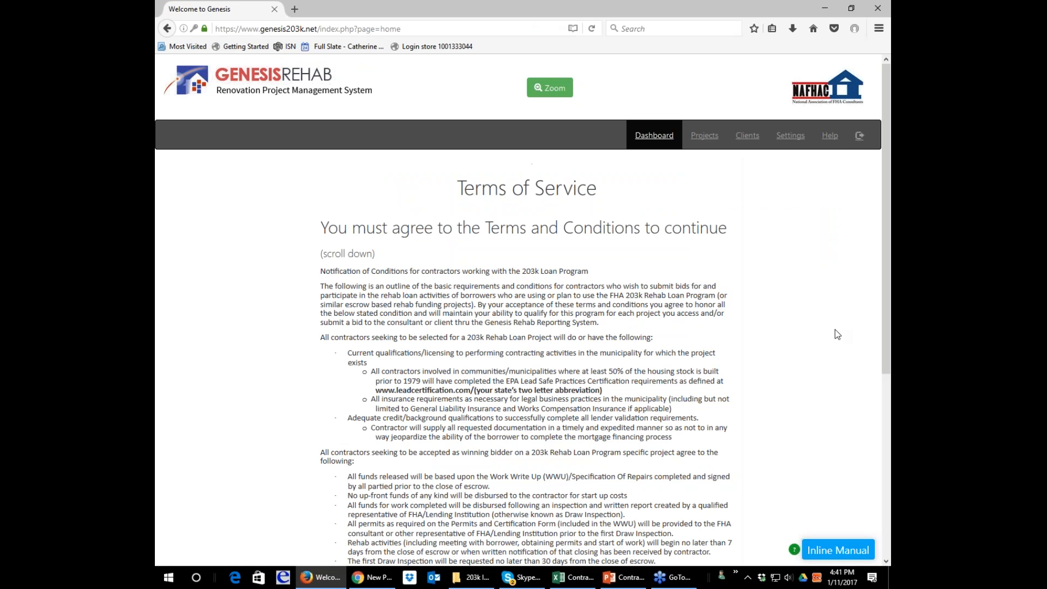
Enlarge the Terms of Service page by two browser zoom levels and return to its beginning.
{"action": "scroll", "coordinate": [836, 329], "scroll_direction": "down", "scroll_amount": 3}
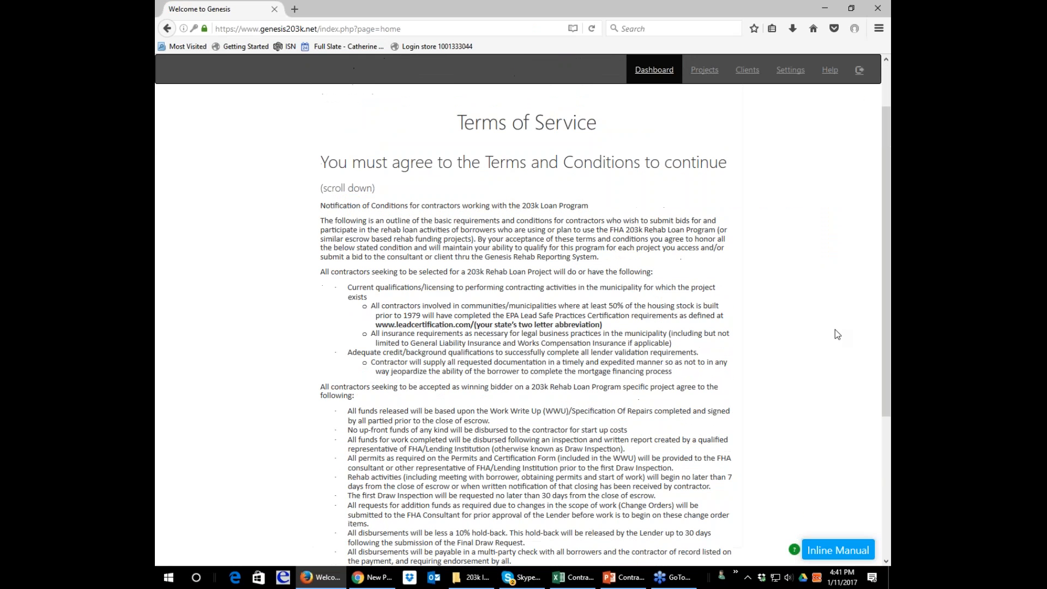
{"action": "left_click", "coordinate": [877, 29]}
{"action": "left_click", "coordinate": [851, 71]}
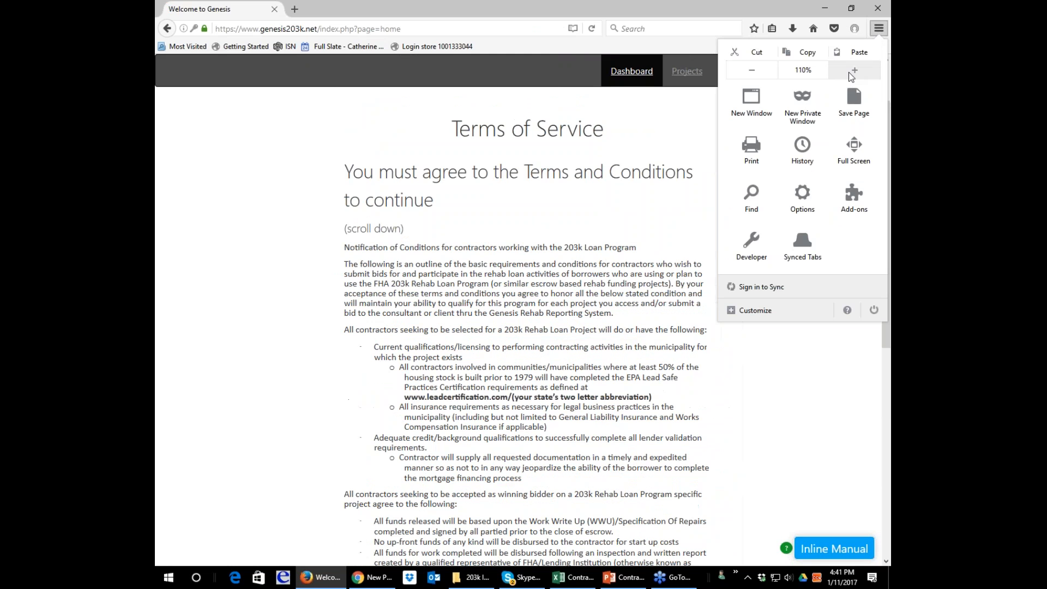
{"action": "left_click", "coordinate": [853, 71]}
{"action": "left_click", "coordinate": [820, 452]}
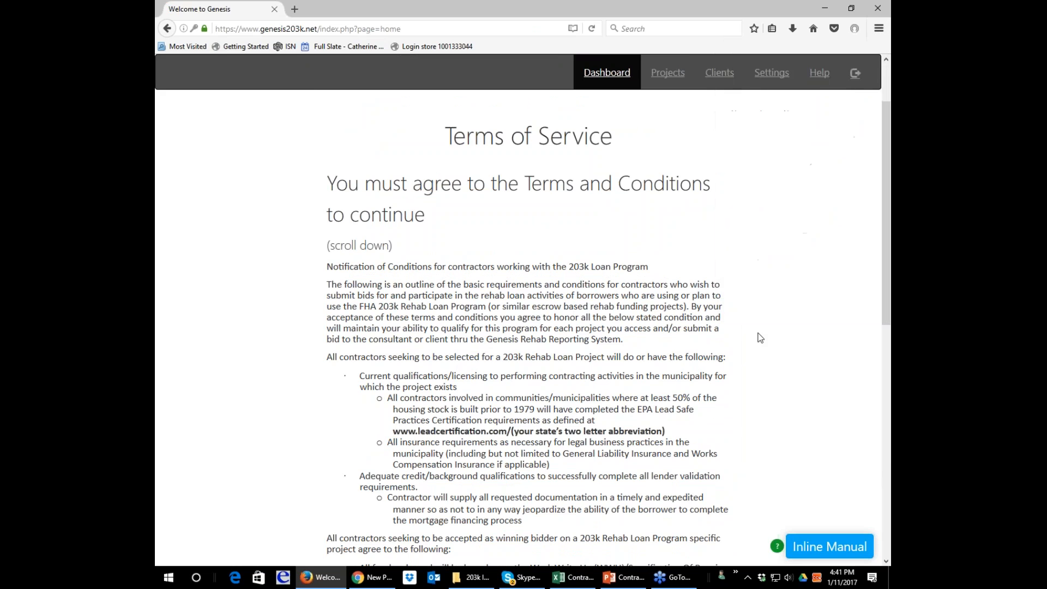
{"action": "scroll", "coordinate": [759, 338], "scroll_direction": "up", "scroll_amount": 3}
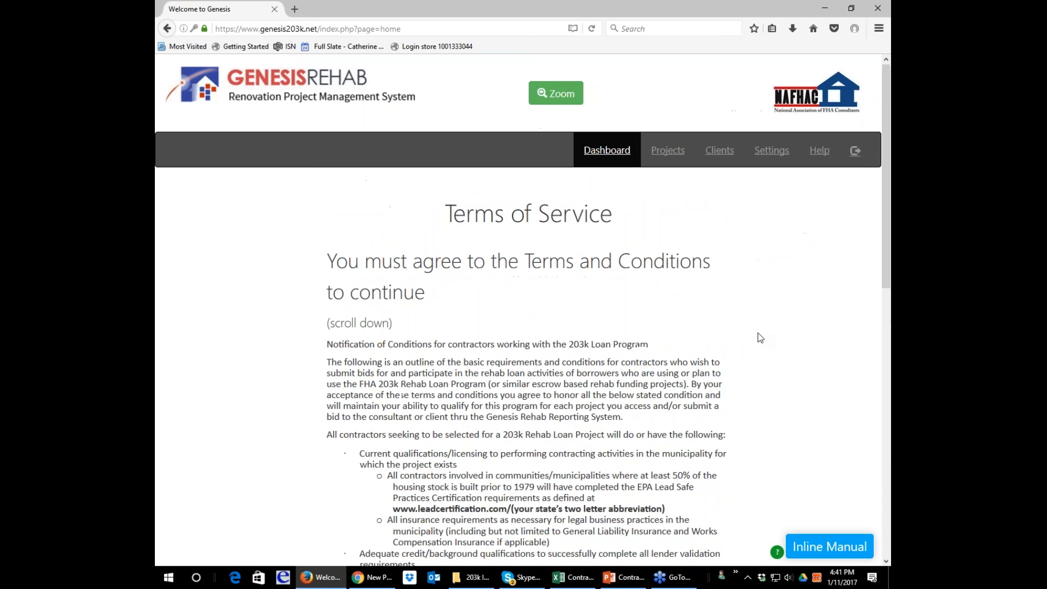
{"action": "left_click", "coordinate": [563, 101]}
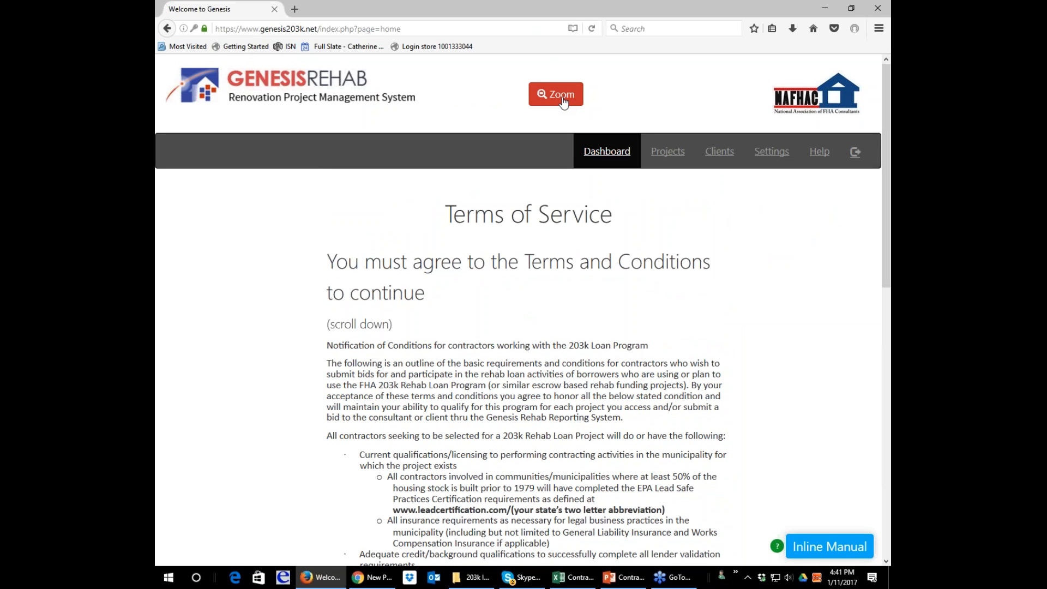
Read through the contractor Terms of Service, agree to the Terms and Conditions and Privacy Policy, and submit the agreement.
{"action": "scroll", "coordinate": [782, 242], "scroll_direction": "down", "scroll_amount": 4}
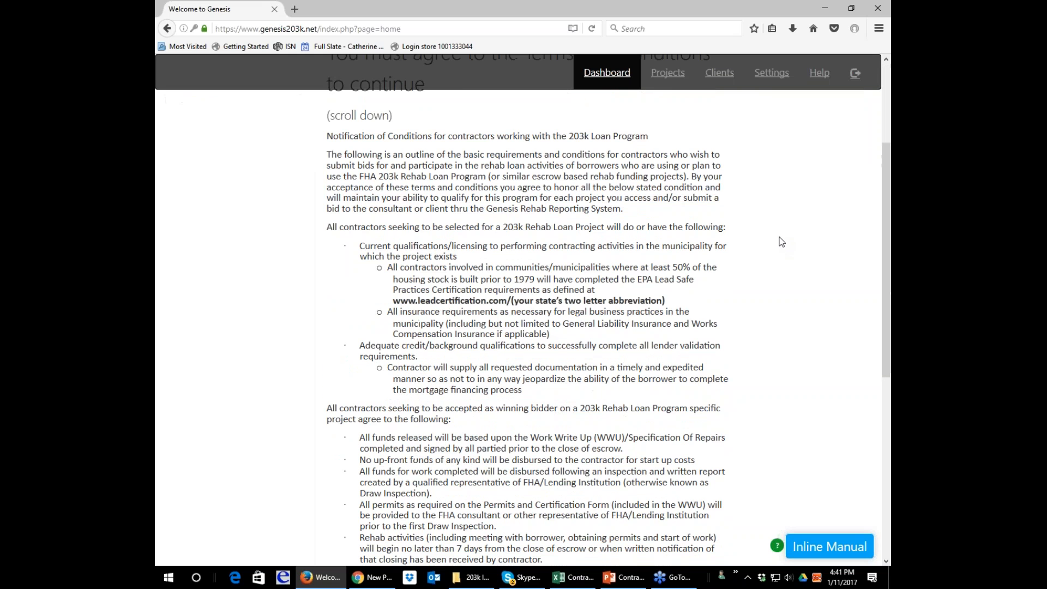
{"action": "scroll", "coordinate": [782, 241], "scroll_direction": "up", "scroll_amount": 2}
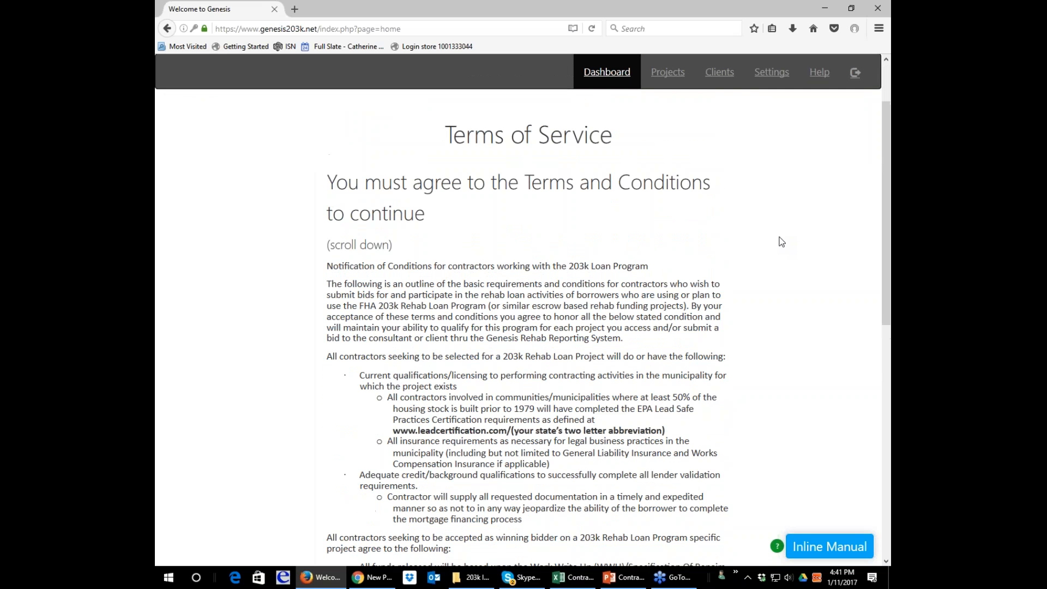
{"action": "scroll", "coordinate": [781, 242], "scroll_direction": "down", "scroll_amount": 2}
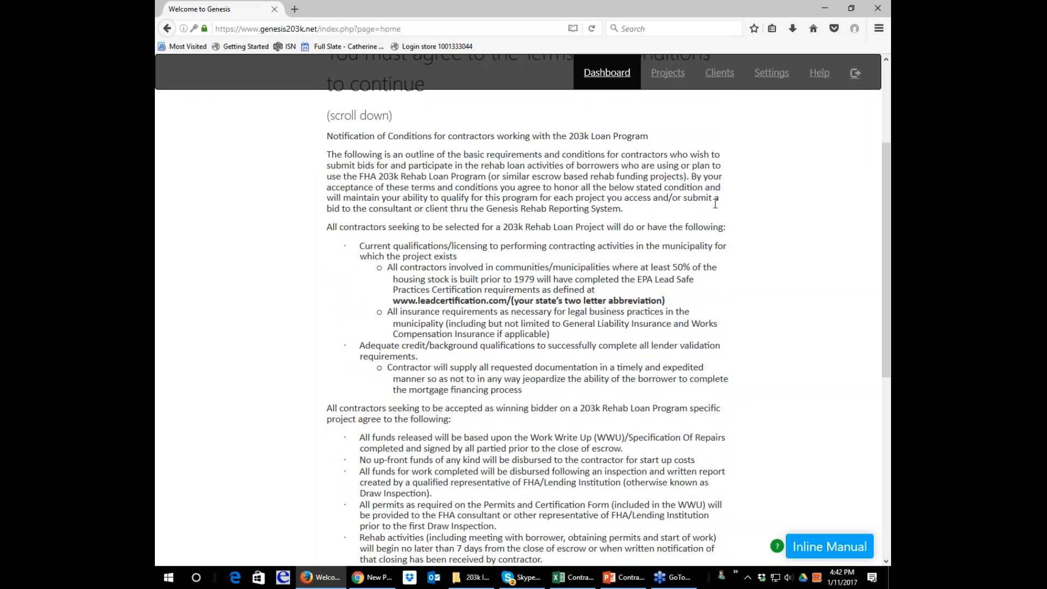
{"action": "scroll", "coordinate": [715, 204], "scroll_direction": "down", "scroll_amount": 2}
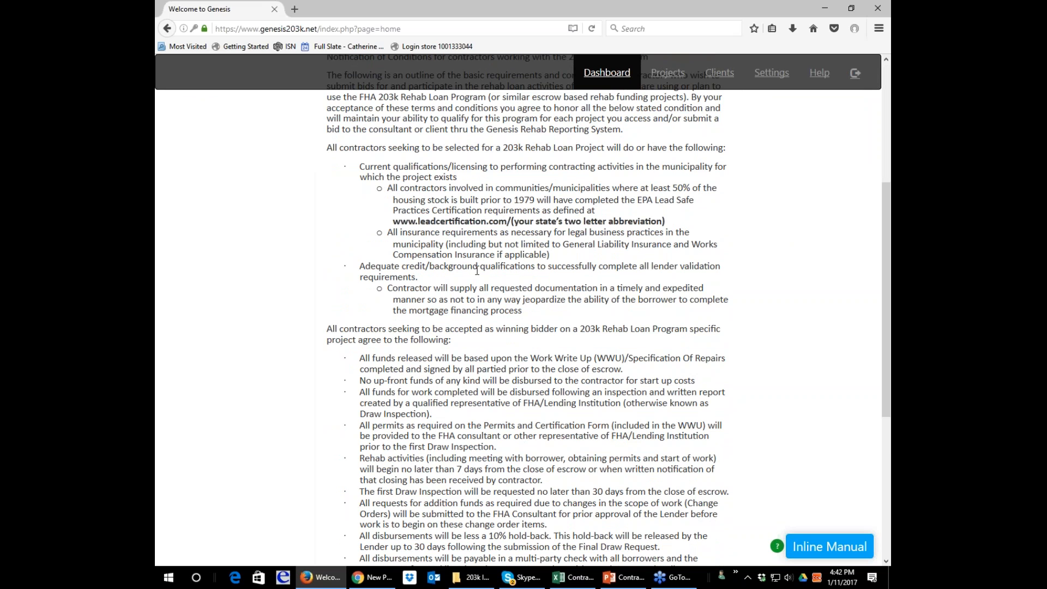
{"action": "scroll", "coordinate": [477, 269], "scroll_direction": "down", "scroll_amount": 3}
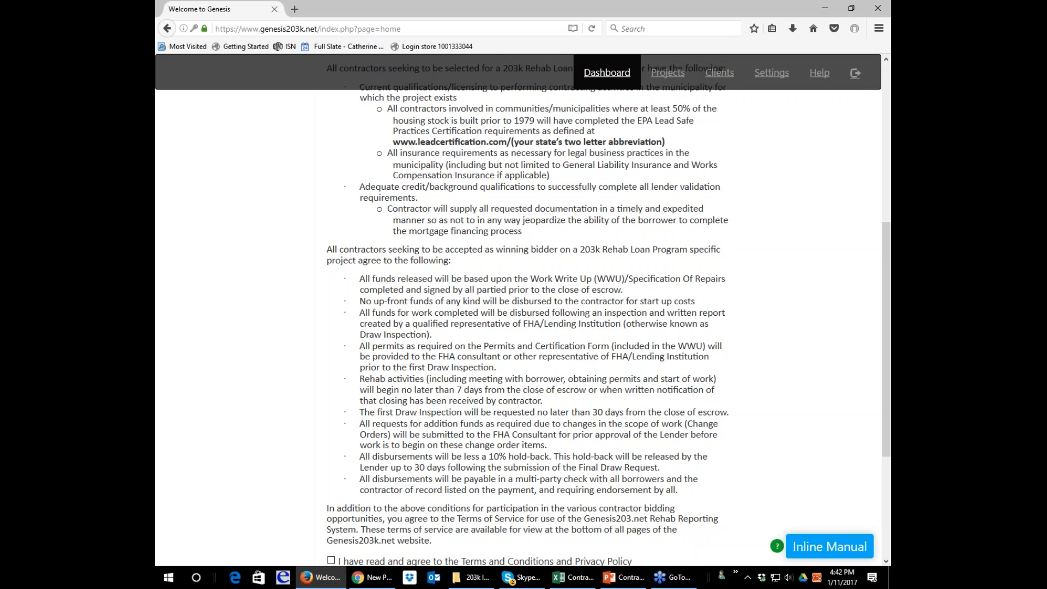
{"action": "scroll", "coordinate": [474, 278], "scroll_direction": "down", "scroll_amount": 3}
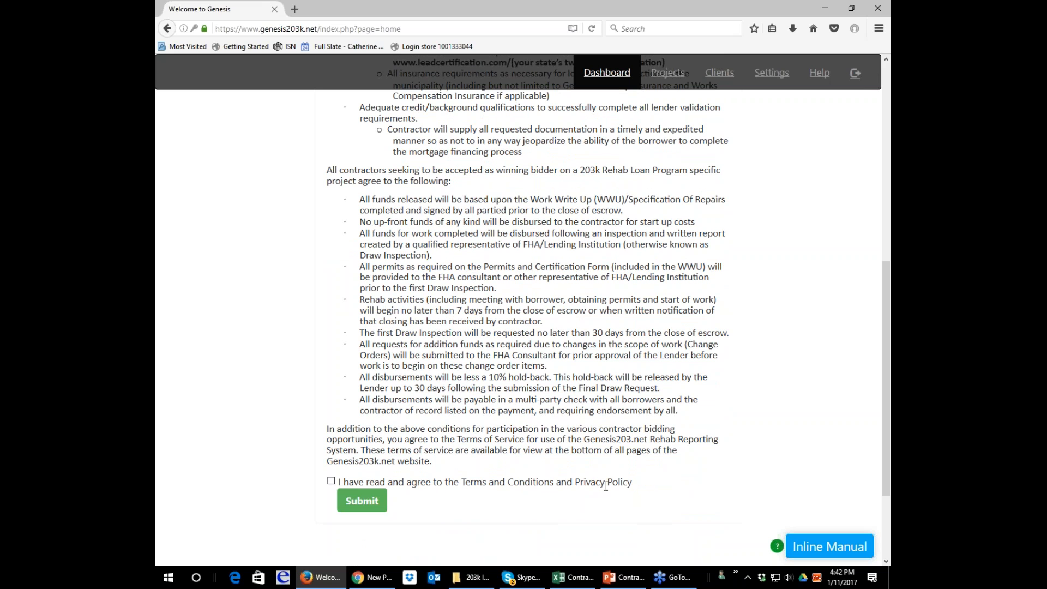
{"action": "left_click", "coordinate": [331, 480]}
{"action": "left_click", "coordinate": [352, 503]}
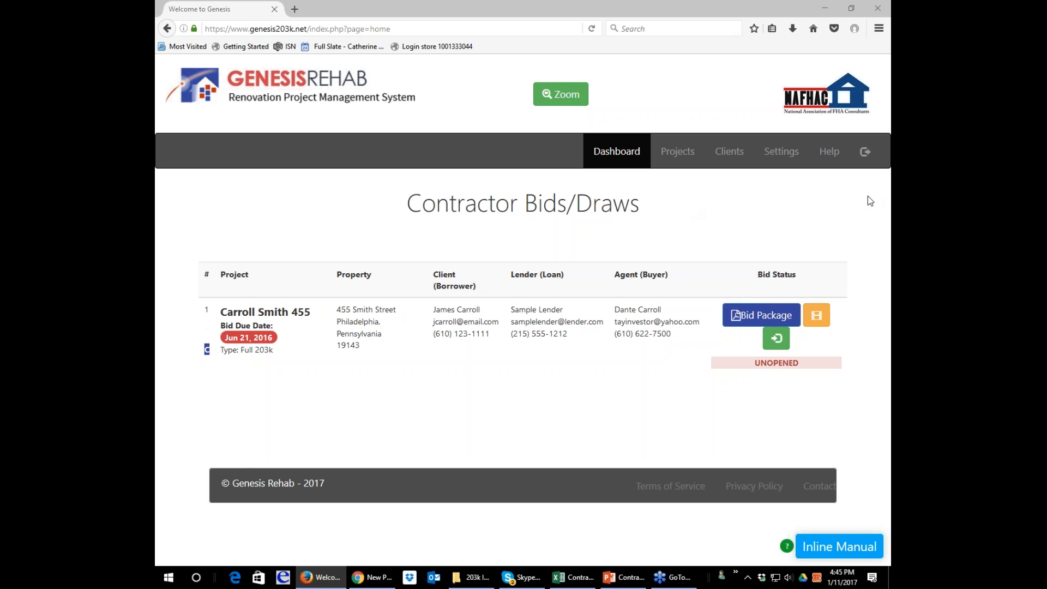
Open the project's Bid Package from the contractor dashboard and review its cover page and permit form.
{"action": "left_click", "coordinate": [782, 322]}
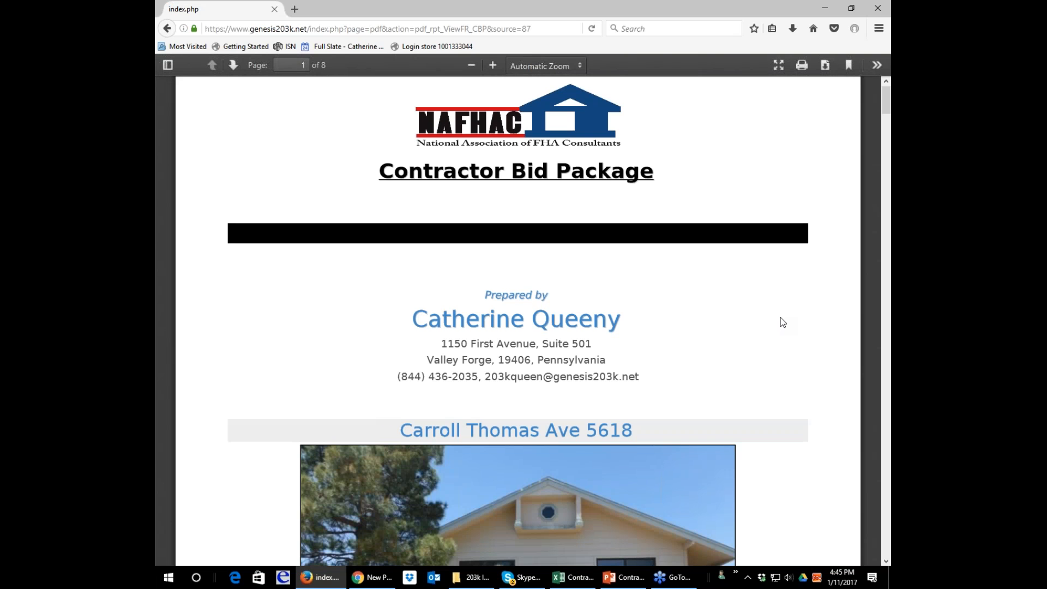
{"action": "scroll", "coordinate": [782, 322], "scroll_direction": "down", "scroll_amount": 3}
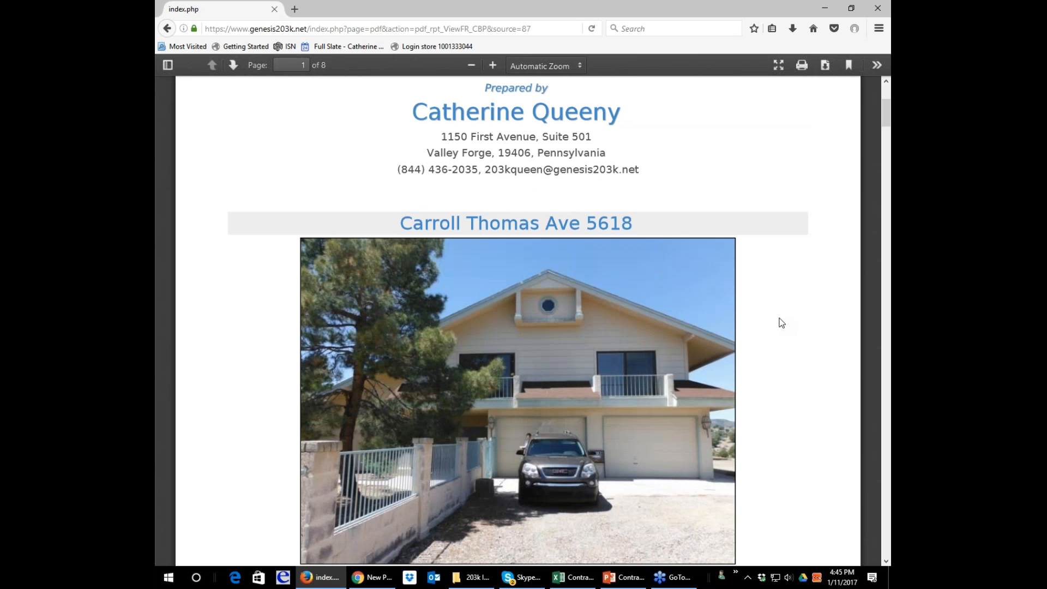
{"action": "scroll", "coordinate": [777, 322], "scroll_direction": "down", "scroll_amount": 3}
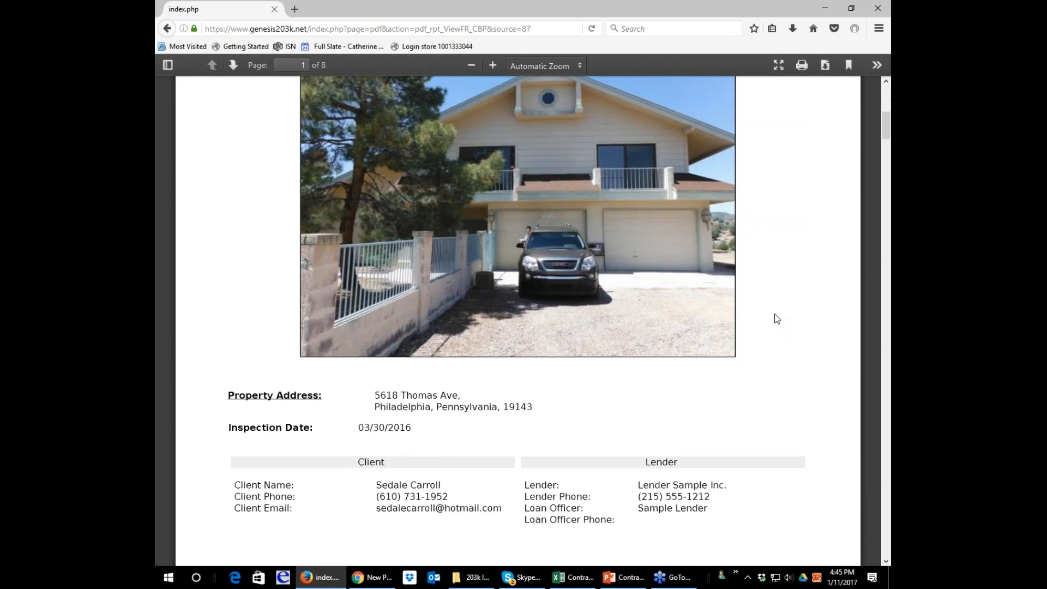
{"action": "scroll", "coordinate": [777, 319], "scroll_direction": "down", "scroll_amount": 15}
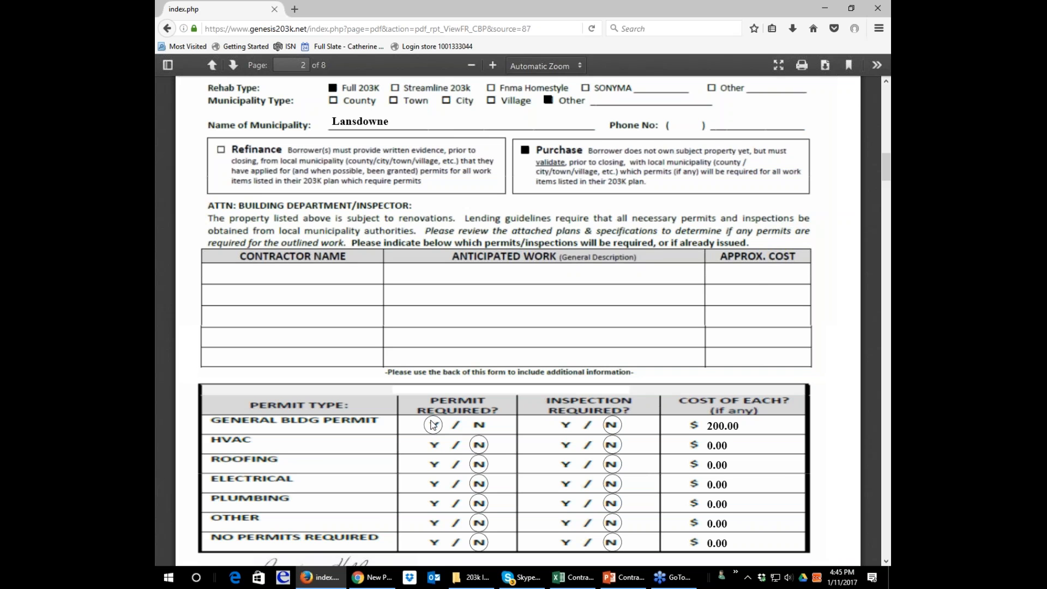
{"action": "scroll", "coordinate": [495, 346], "scroll_direction": "down", "scroll_amount": 4}
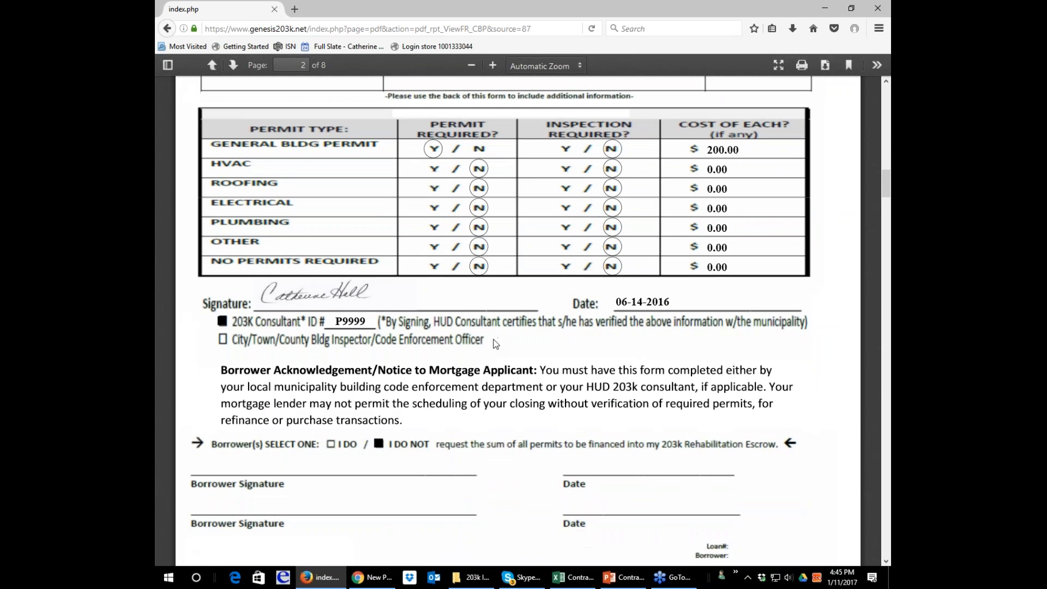
{"action": "scroll", "coordinate": [496, 344], "scroll_direction": "down", "scroll_amount": 9}
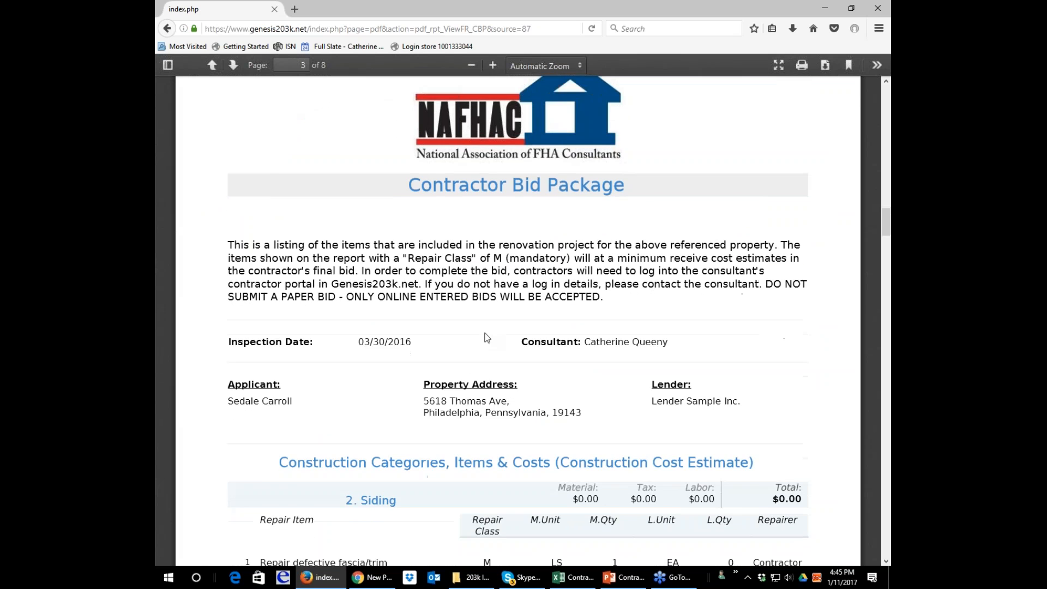
Examine the Construction Cost Estimate's Siding and Walks repair items, repair classes, quantities and notes, and the photo album.
{"action": "scroll", "coordinate": [487, 338], "scroll_direction": "down", "scroll_amount": 2}
{"action": "scroll", "coordinate": [480, 330], "scroll_direction": "down", "scroll_amount": 2}
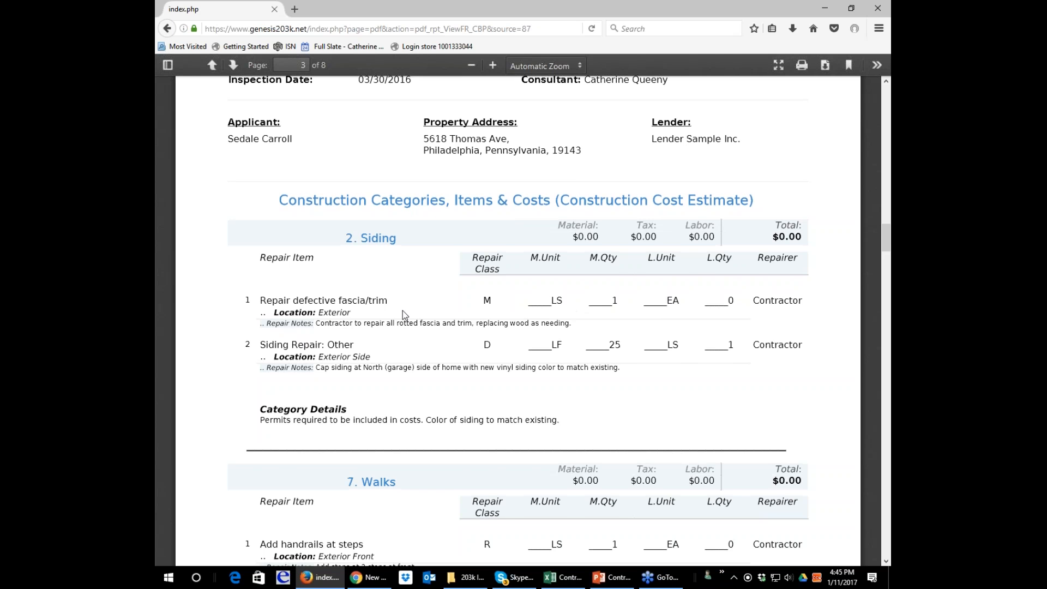
{"action": "scroll", "coordinate": [402, 315], "scroll_direction": "down", "scroll_amount": 2}
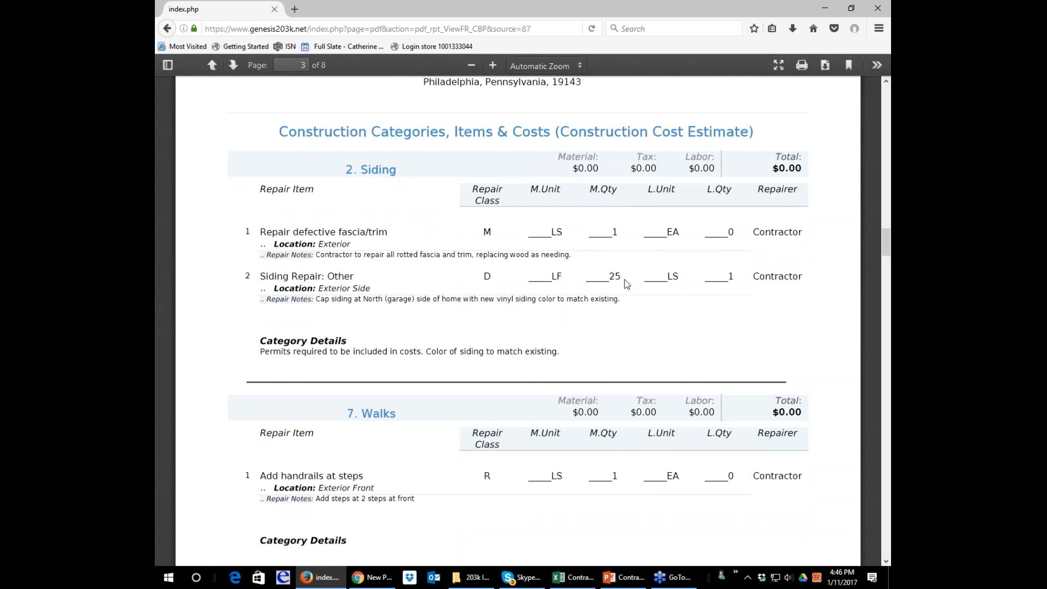
{"action": "scroll", "coordinate": [624, 281], "scroll_direction": "down", "scroll_amount": 5}
{"action": "scroll", "coordinate": [624, 279], "scroll_direction": "down", "scroll_amount": 2}
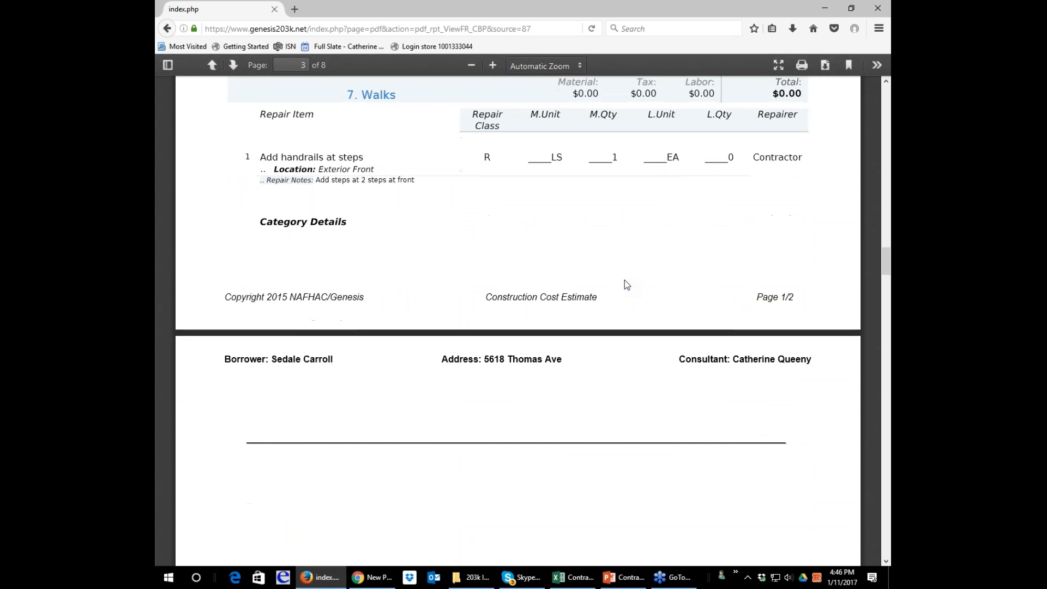
{"action": "scroll", "coordinate": [624, 280], "scroll_direction": "up", "scroll_amount": 2}
{"action": "scroll", "coordinate": [624, 280], "scroll_direction": "down", "scroll_amount": 4}
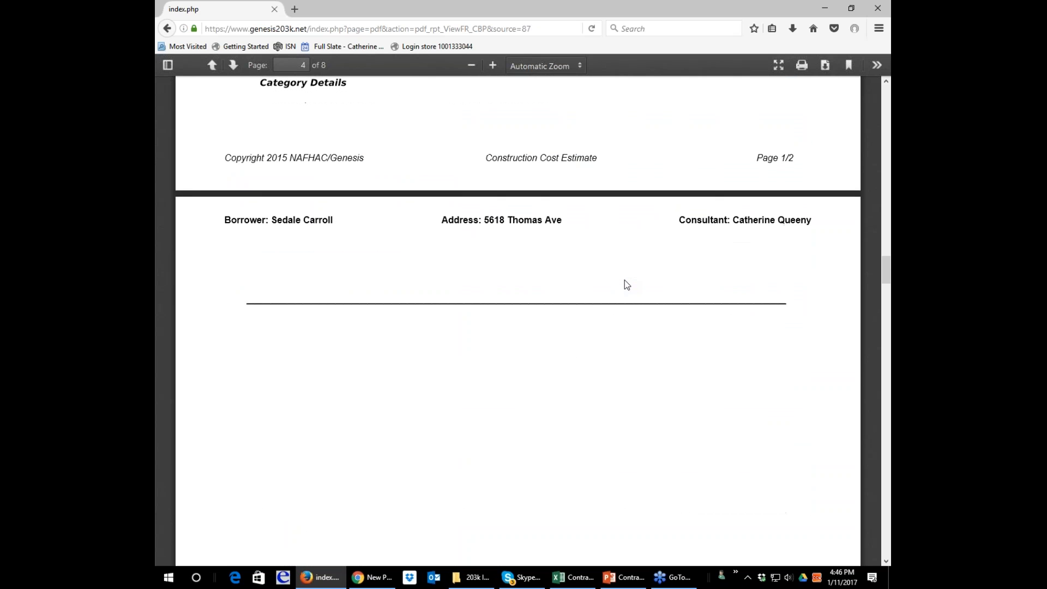
{"action": "scroll", "coordinate": [624, 280], "scroll_direction": "down", "scroll_amount": 14}
{"action": "scroll", "coordinate": [625, 284], "scroll_direction": "down", "scroll_amount": 4}
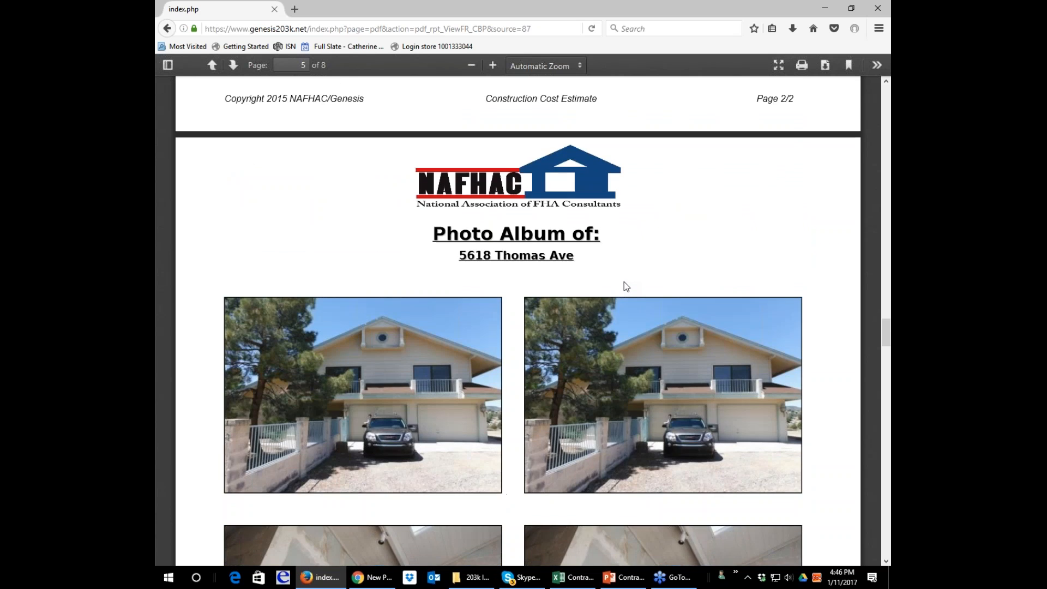
{"action": "scroll", "coordinate": [625, 284], "scroll_direction": "up", "scroll_amount": 20}
{"action": "scroll", "coordinate": [625, 285], "scroll_direction": "up", "scroll_amount": 10}
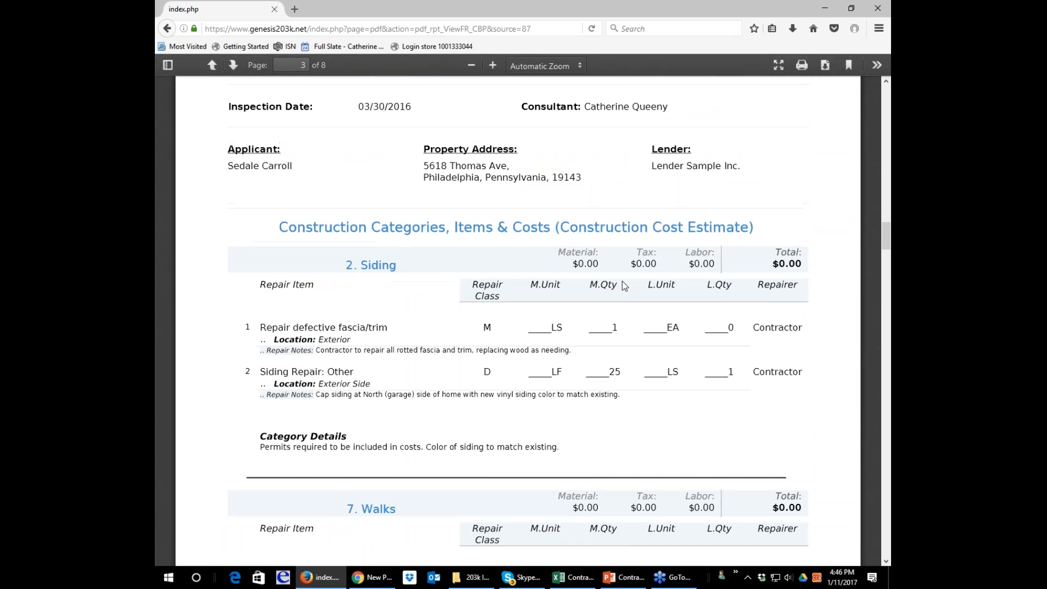
{"action": "scroll", "coordinate": [624, 286], "scroll_direction": "down", "scroll_amount": 6}
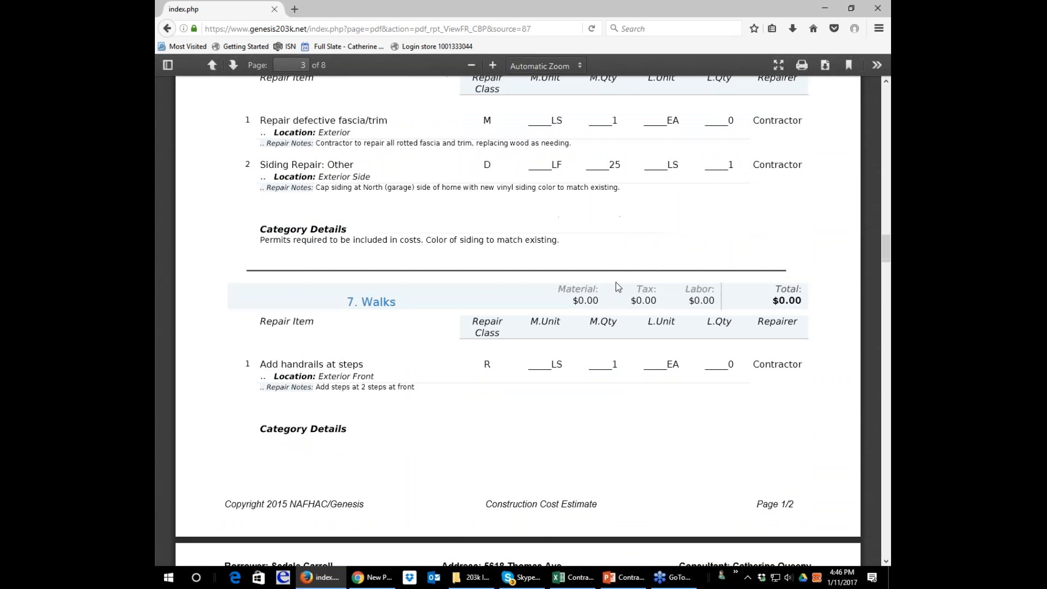
{"action": "scroll", "coordinate": [620, 288], "scroll_direction": "down", "scroll_amount": 4}
{"action": "scroll", "coordinate": [621, 287], "scroll_direction": "down", "scroll_amount": 10}
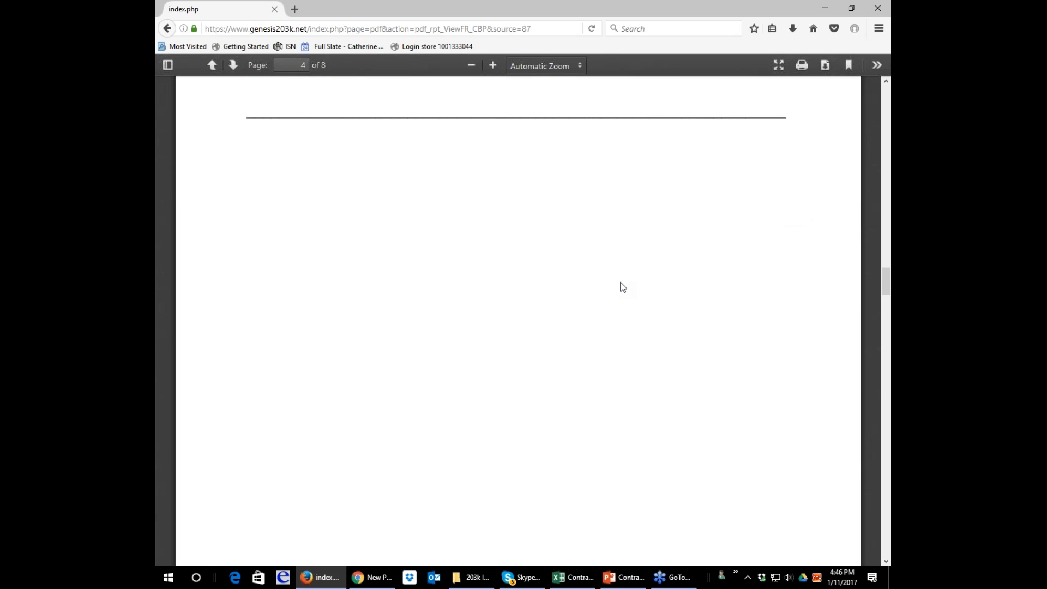
Look through the remaining photo album pages of the bid package and return to the contractor dashboard.
{"action": "scroll", "coordinate": [620, 283], "scroll_direction": "down", "scroll_amount": 10}
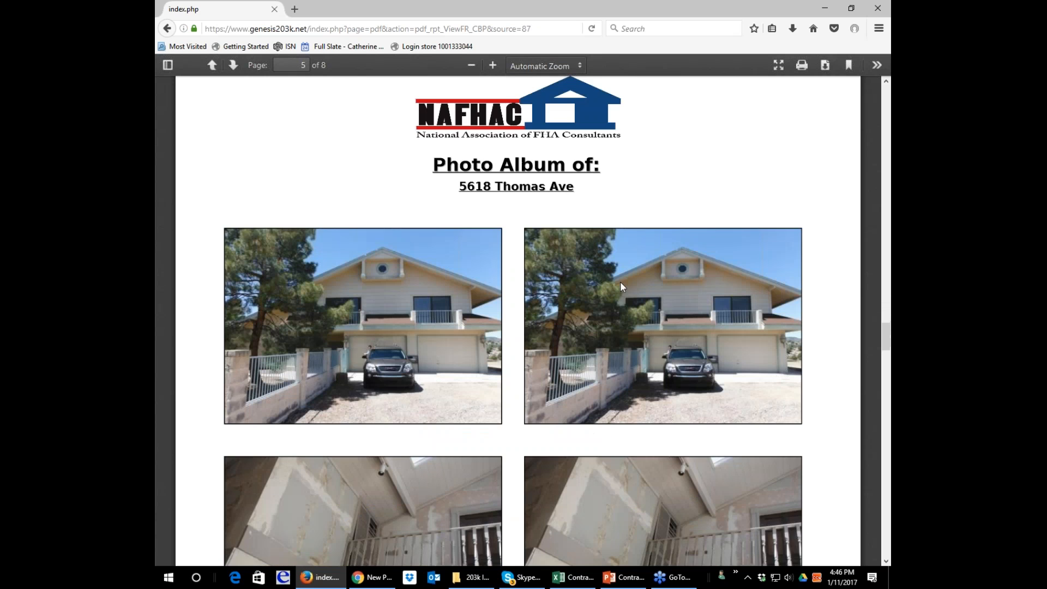
{"action": "scroll", "coordinate": [620, 282], "scroll_direction": "down", "scroll_amount": 10}
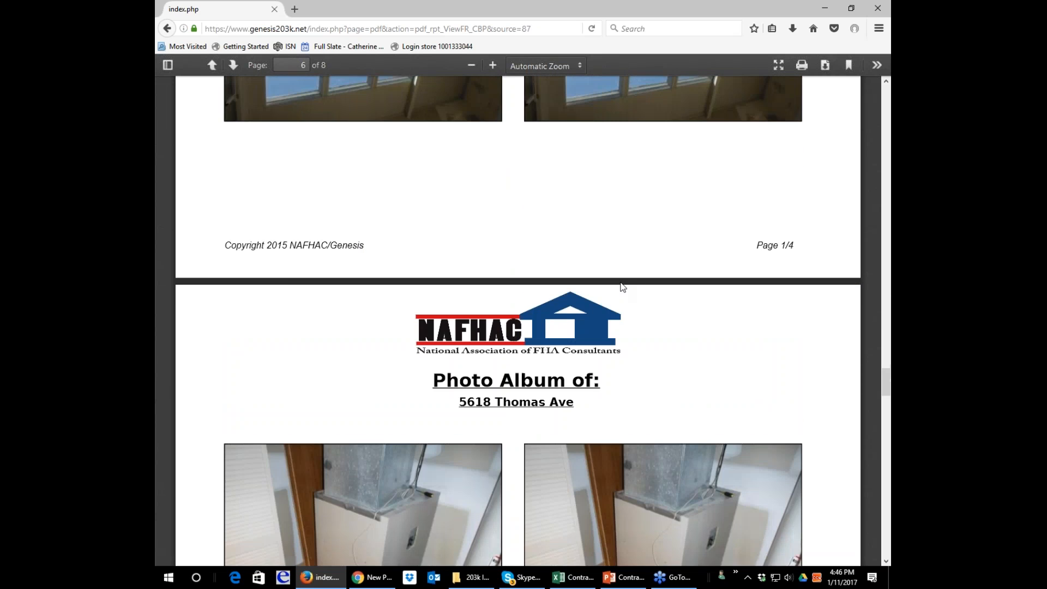
{"action": "scroll", "coordinate": [623, 287], "scroll_direction": "down", "scroll_amount": 10}
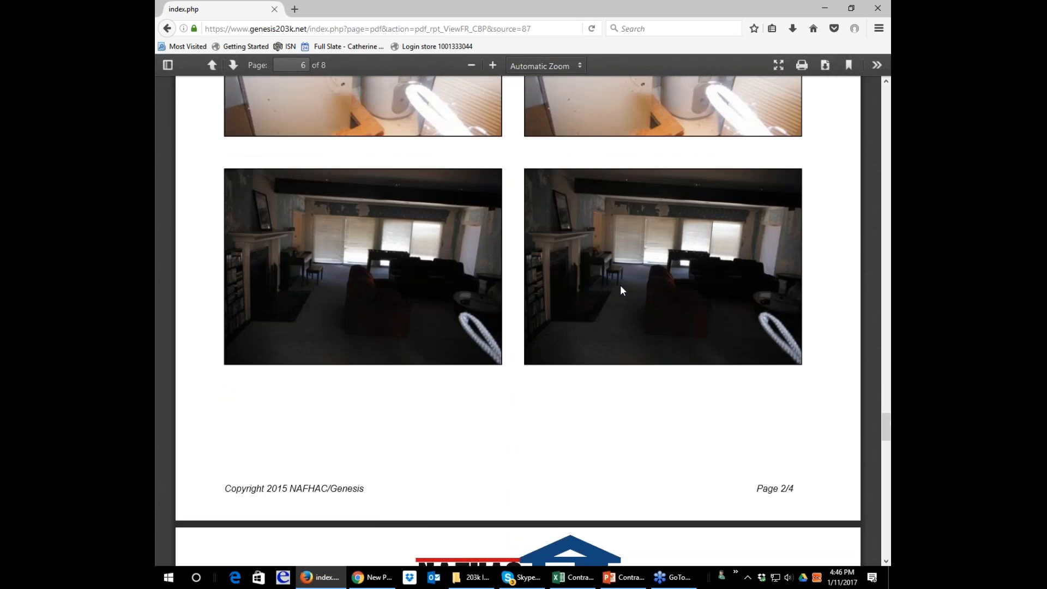
{"action": "scroll", "coordinate": [622, 290], "scroll_direction": "down", "scroll_amount": 7}
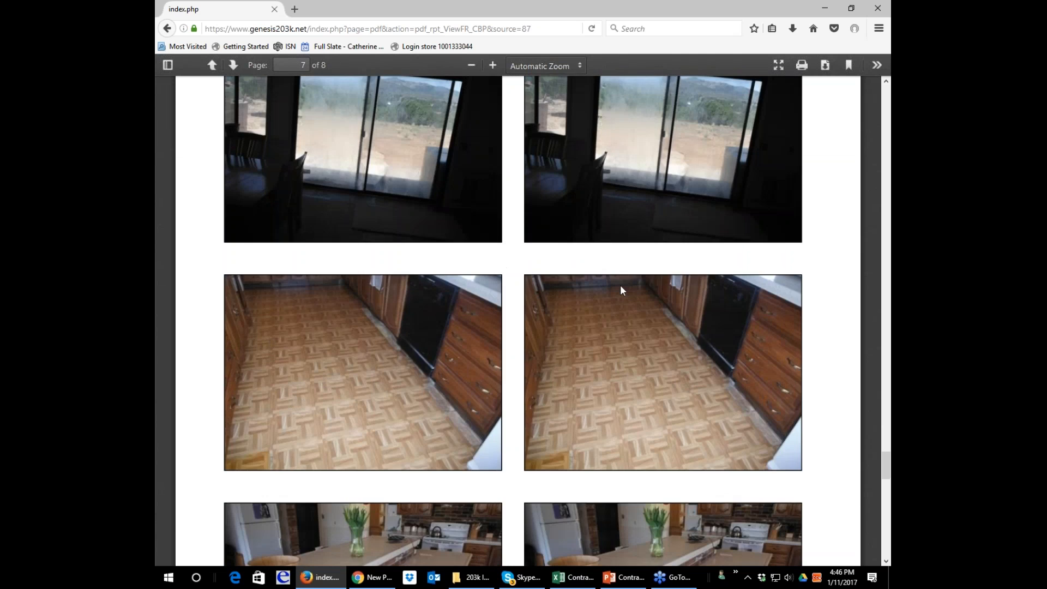
{"action": "scroll", "coordinate": [620, 290], "scroll_direction": "down", "scroll_amount": 10}
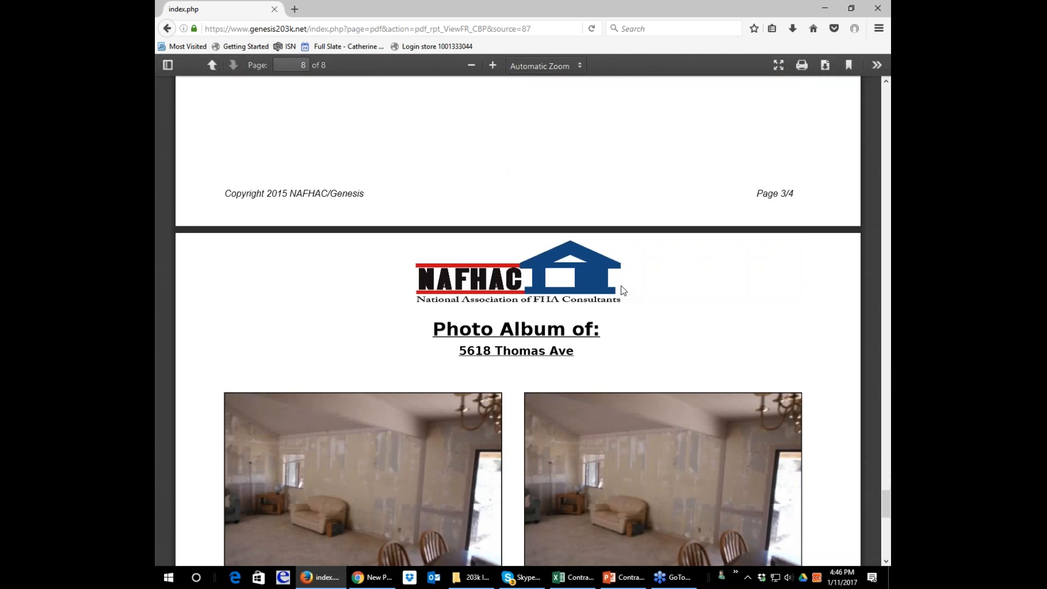
{"action": "scroll", "coordinate": [623, 290], "scroll_direction": "down", "scroll_amount": 4}
{"action": "scroll", "coordinate": [623, 289], "scroll_direction": "down", "scroll_amount": 7}
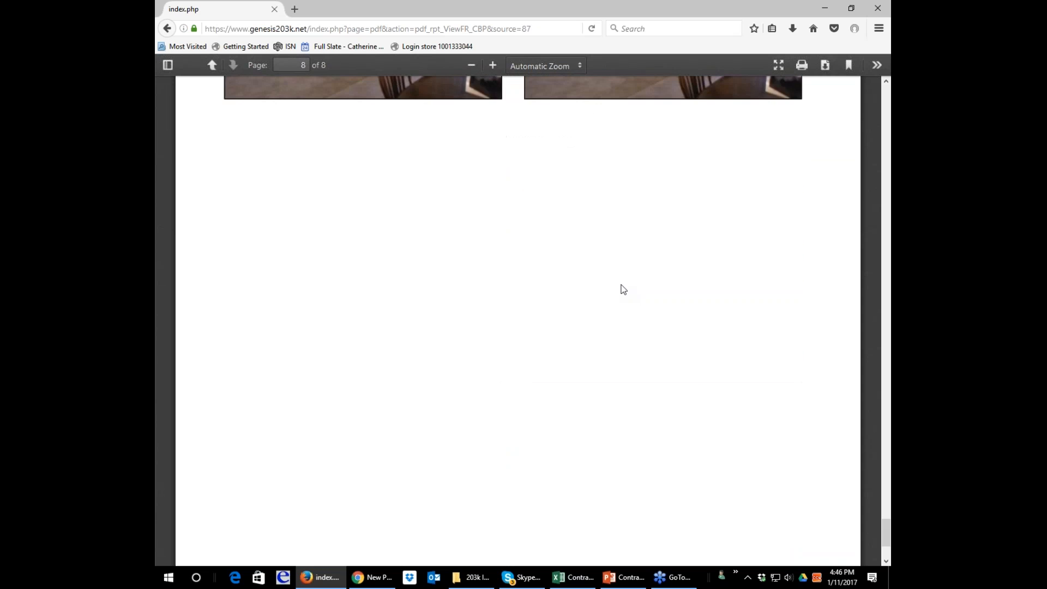
{"action": "scroll", "coordinate": [622, 289], "scroll_direction": "up", "scroll_amount": 12}
{"action": "scroll", "coordinate": [623, 289], "scroll_direction": "up", "scroll_amount": 14}
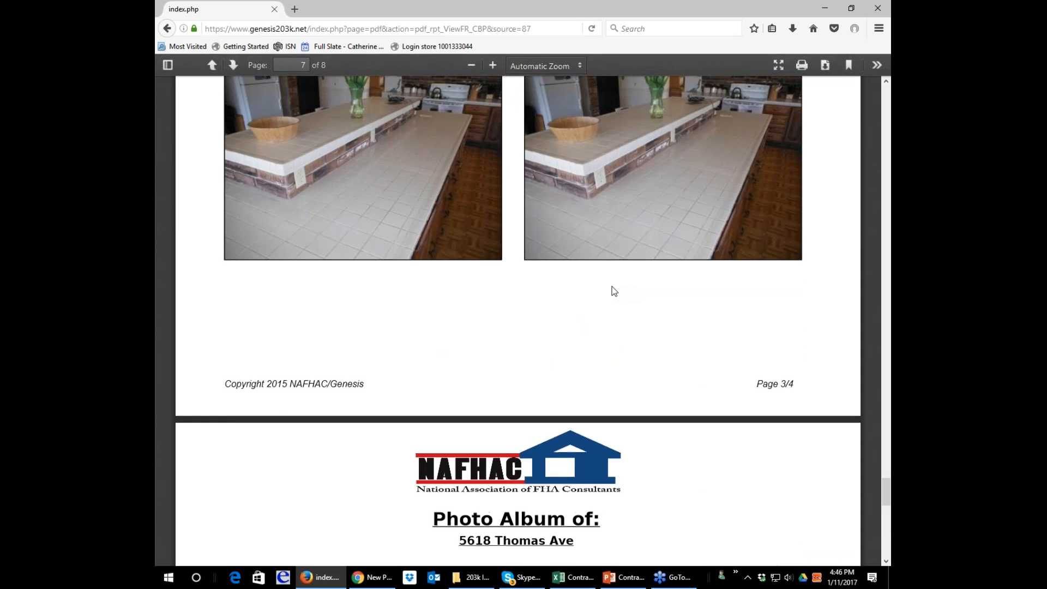
{"action": "scroll", "coordinate": [609, 291], "scroll_direction": "up", "scroll_amount": 12}
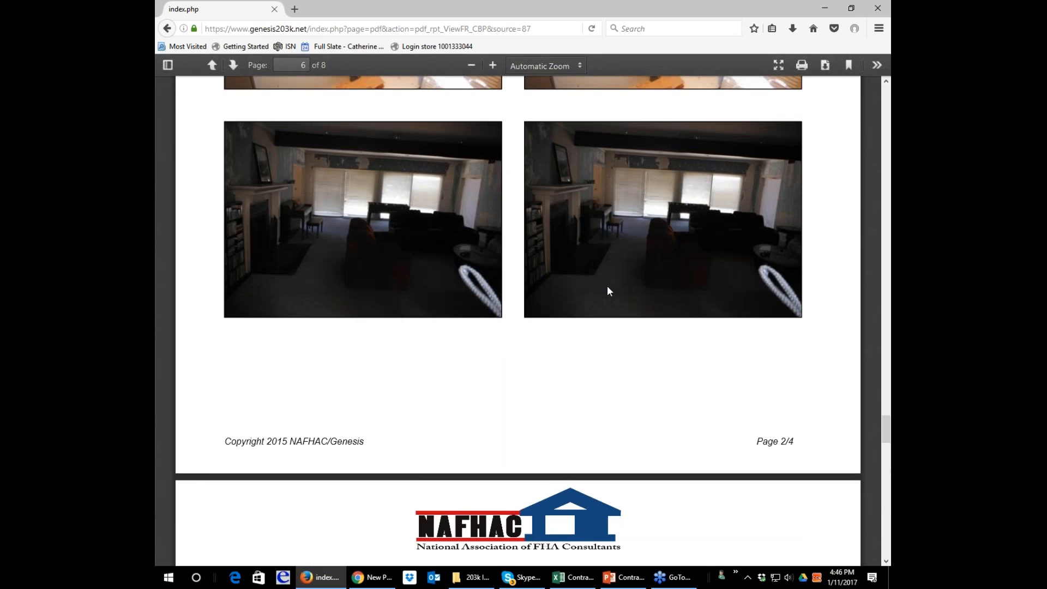
{"action": "scroll", "coordinate": [608, 289], "scroll_direction": "up", "scroll_amount": 14}
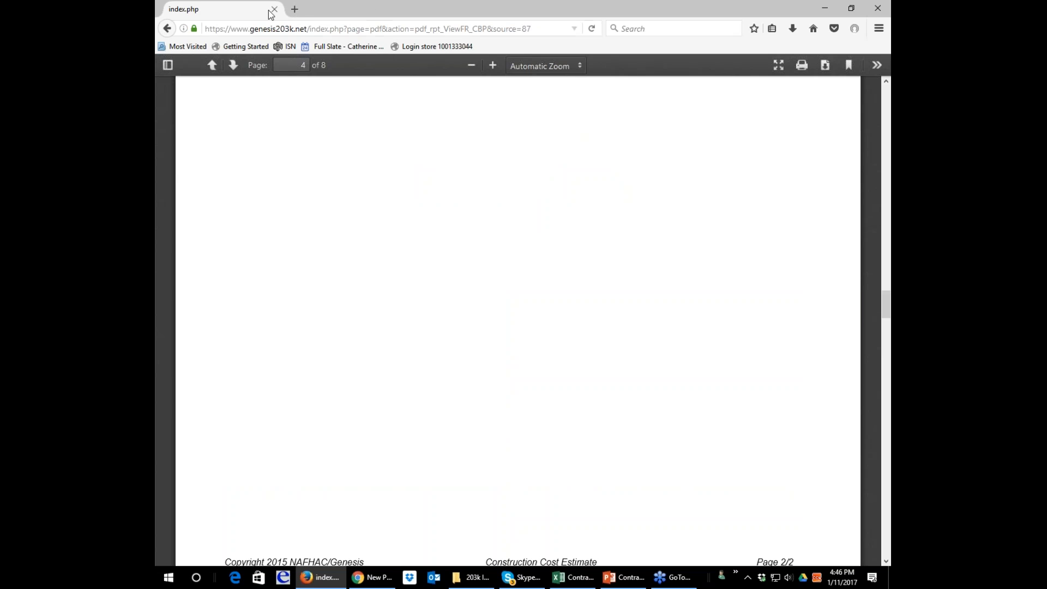
{"action": "left_click", "coordinate": [167, 29]}
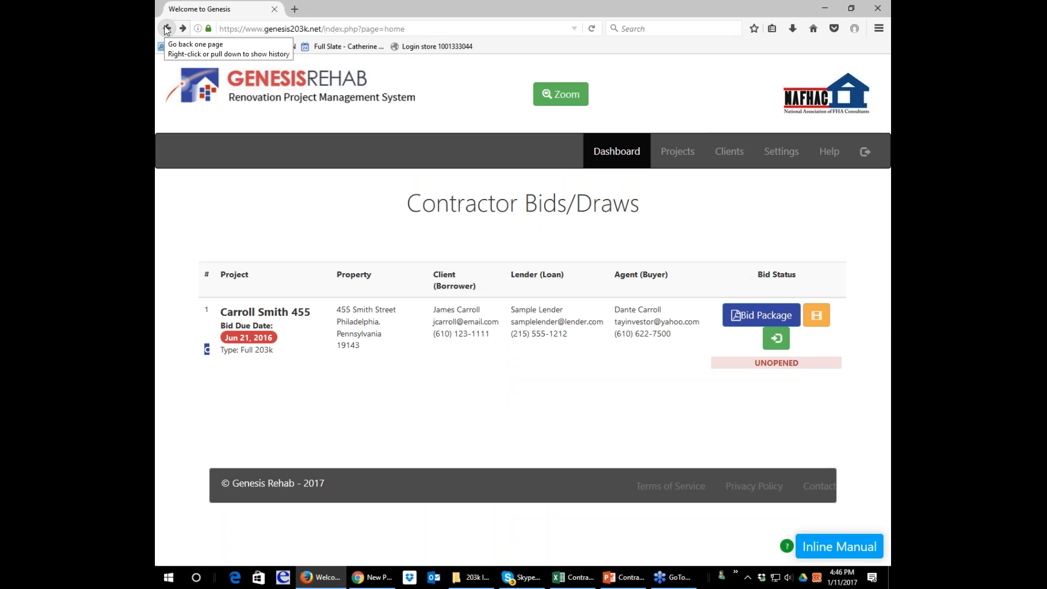
Open the project's picture album, look through its photos, and go back to the projects available for bidding.
{"action": "left_click", "coordinate": [786, 315]}
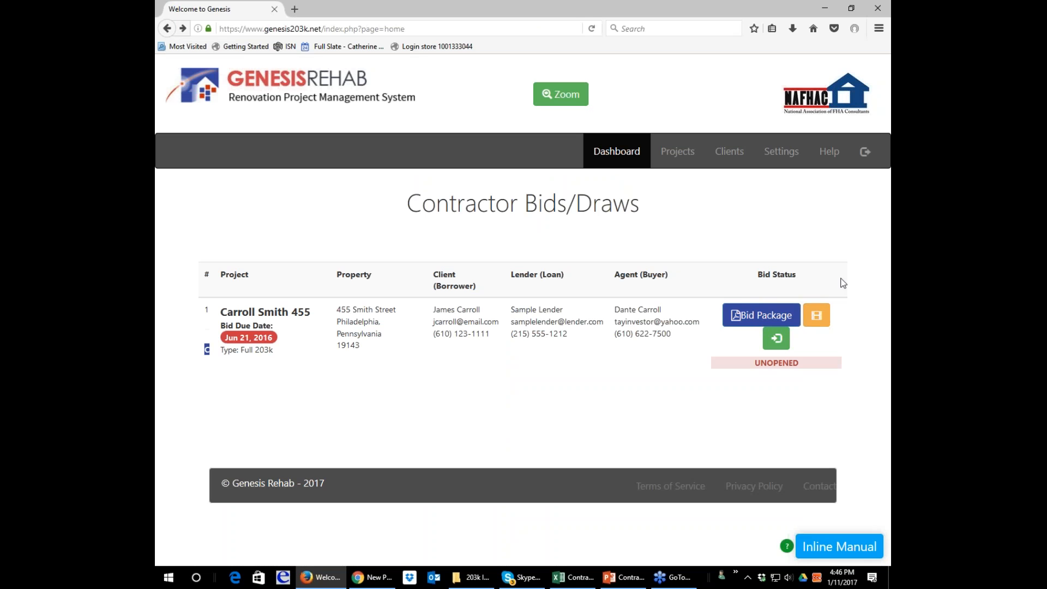
{"action": "left_click", "coordinate": [817, 321]}
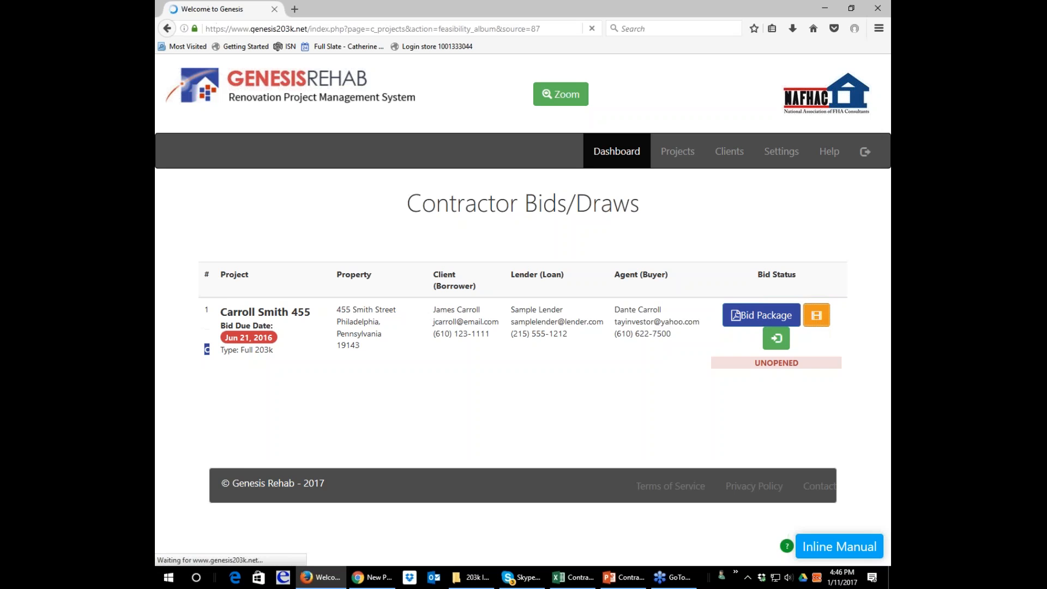
{"action": "scroll", "coordinate": [814, 325], "scroll_direction": "down", "scroll_amount": 2}
{"action": "scroll", "coordinate": [814, 325], "scroll_direction": "down", "scroll_amount": 2}
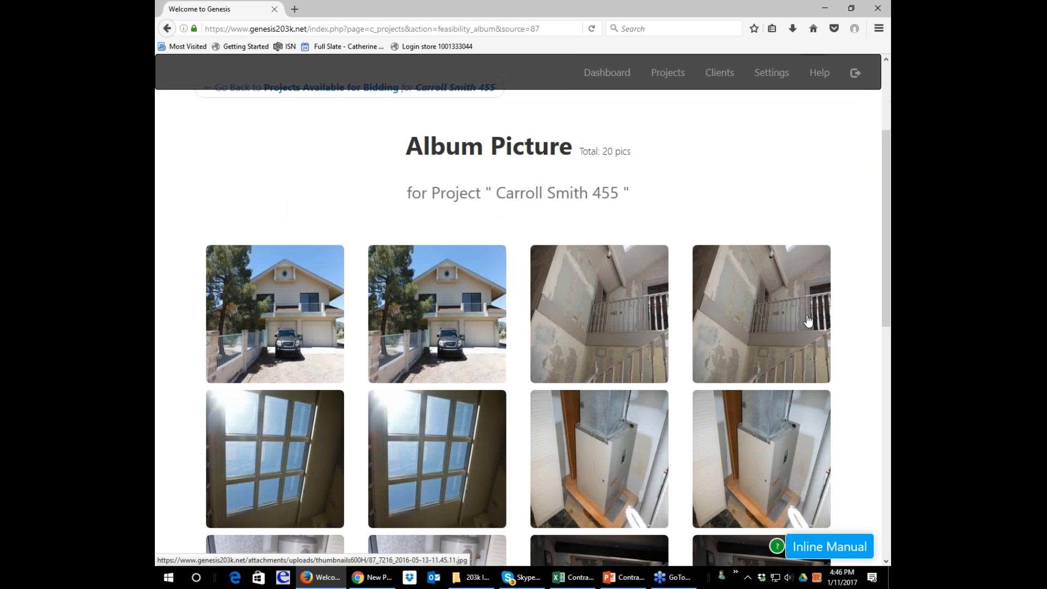
{"action": "scroll", "coordinate": [809, 320], "scroll_direction": "down", "scroll_amount": 10}
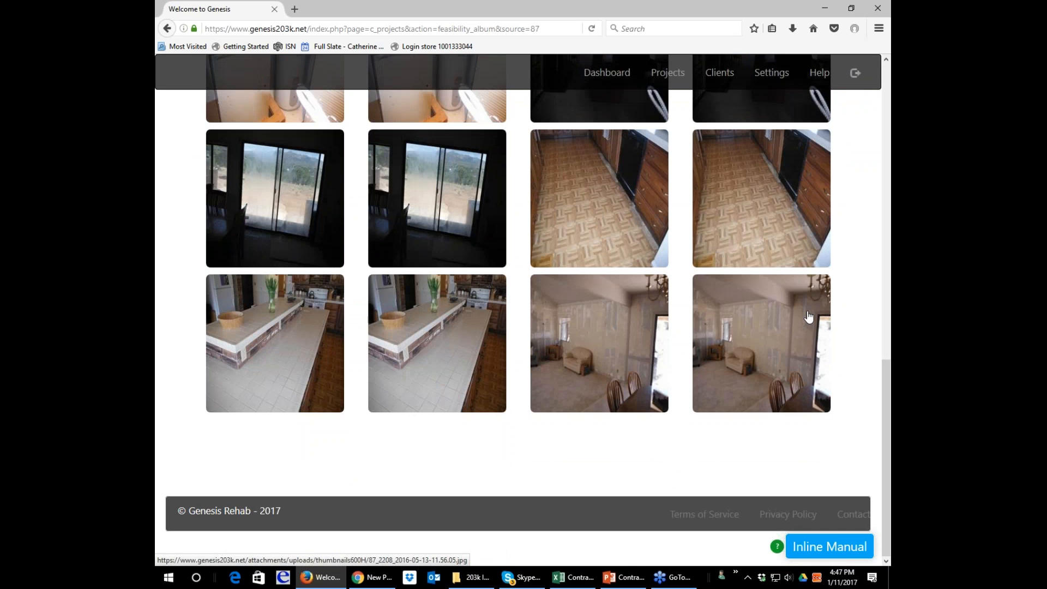
{"action": "scroll", "coordinate": [808, 318], "scroll_direction": "up", "scroll_amount": 12}
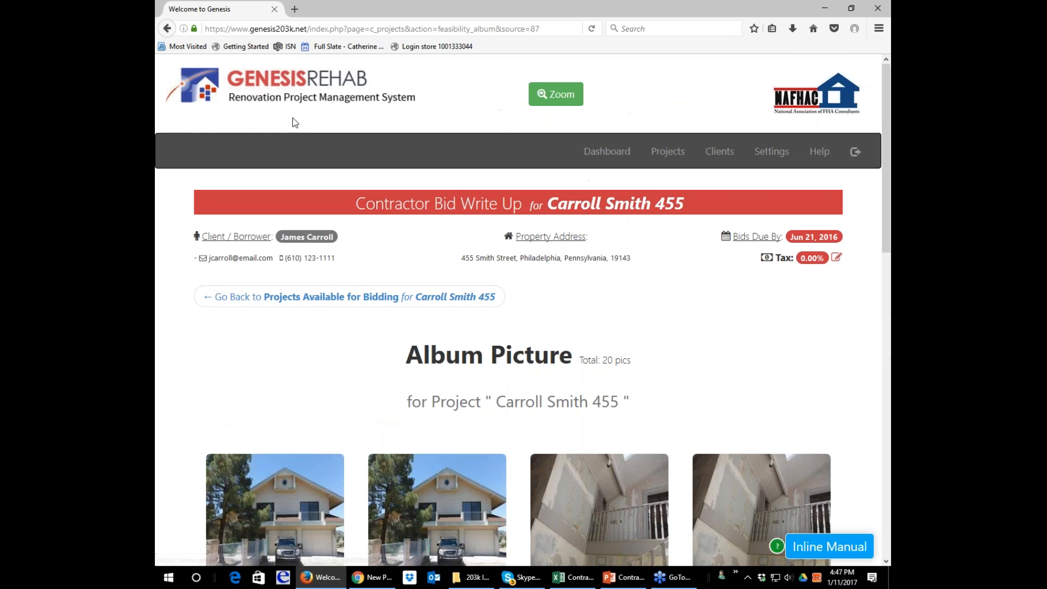
{"action": "left_click", "coordinate": [349, 296]}
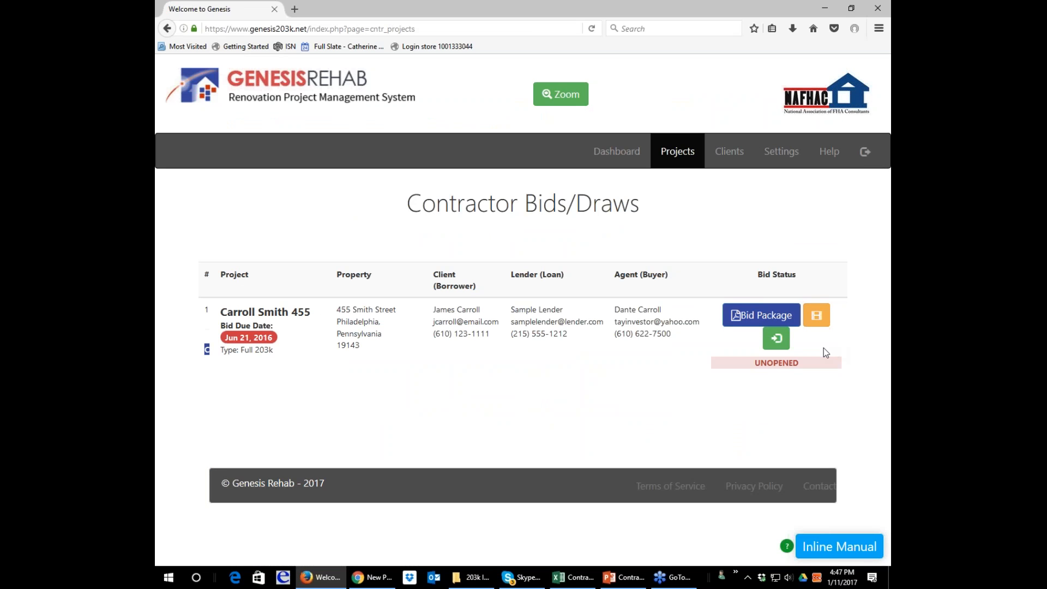
Reopen the project's Bid Package, check its print options without printing, and return to the project list.
{"action": "left_click", "coordinate": [764, 315]}
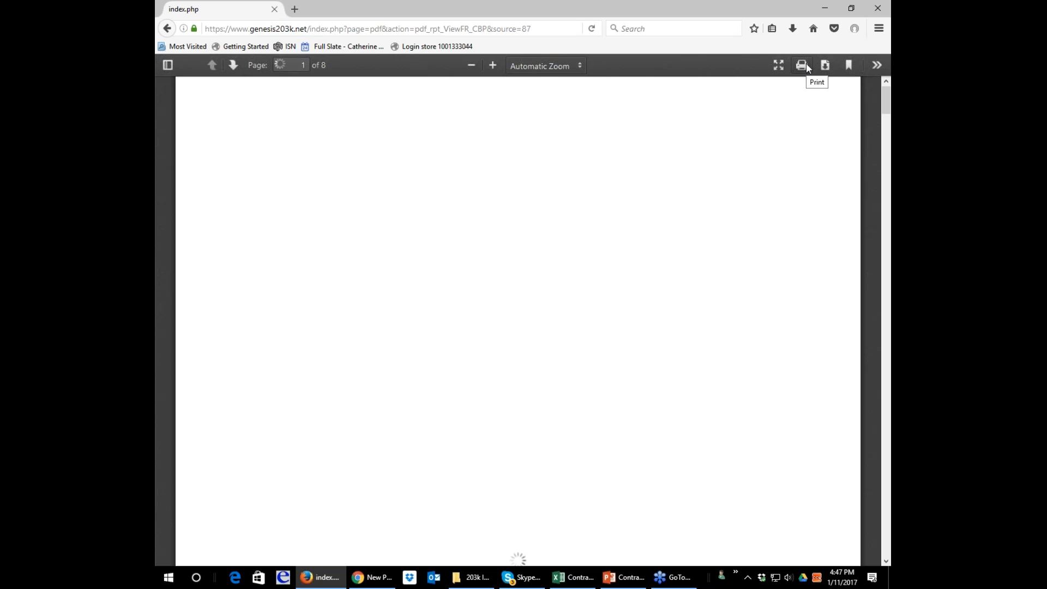
{"action": "left_click", "coordinate": [804, 67]}
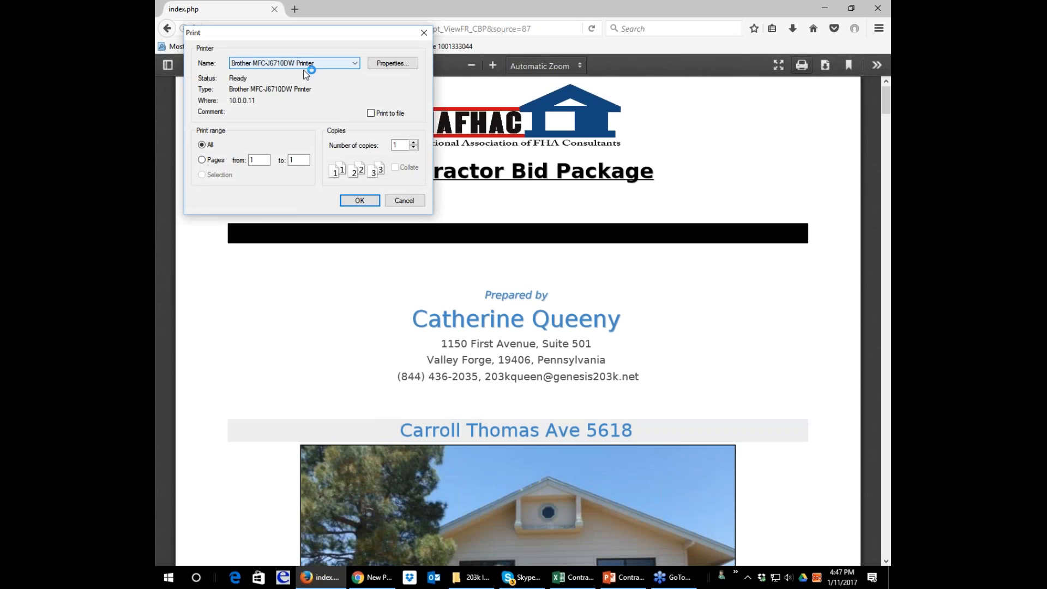
{"action": "left_click", "coordinate": [403, 200]}
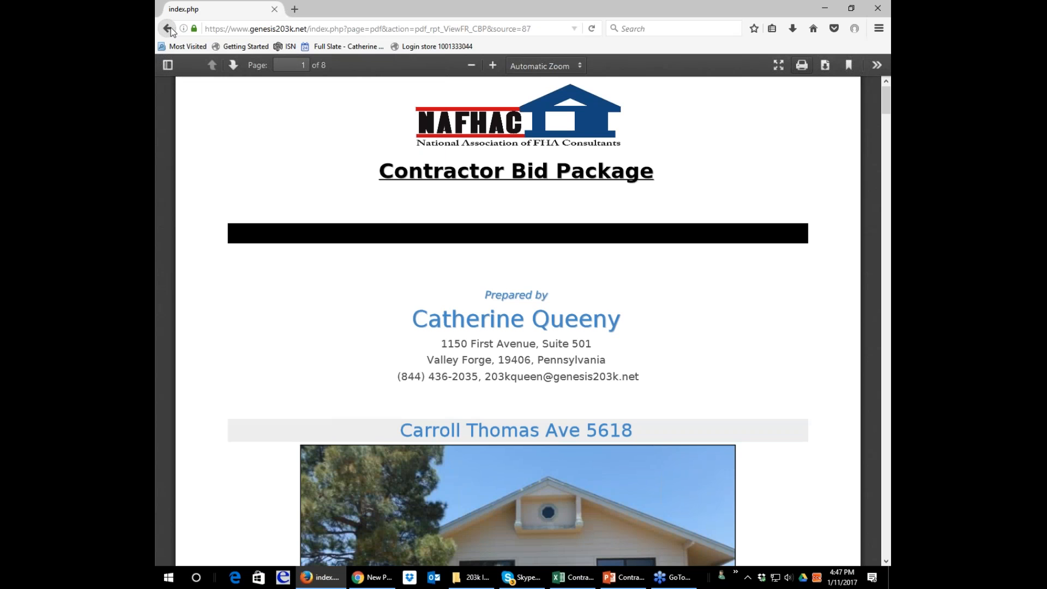
{"action": "left_click", "coordinate": [167, 29]}
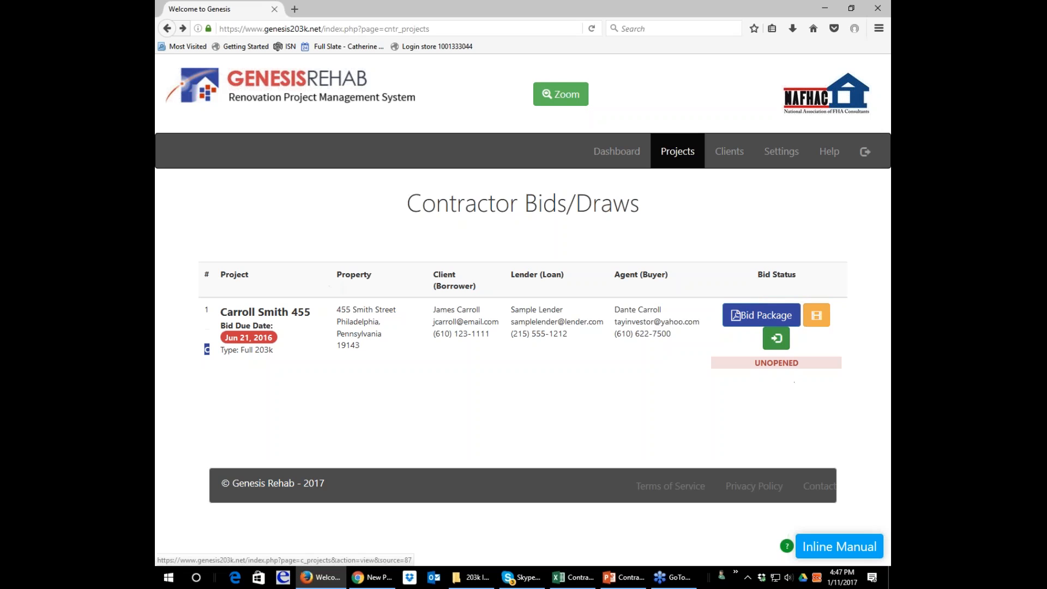
Open the project's Contractor Bid Write Up and review the legend and categories of the Construction Cost Estimate.
{"action": "left_click", "coordinate": [777, 339]}
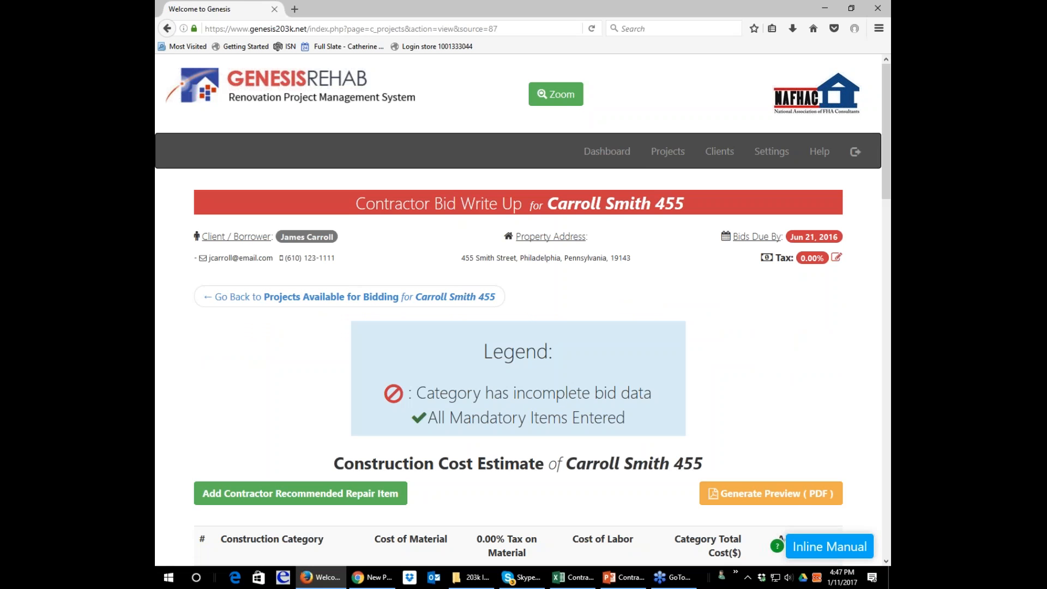
{"action": "scroll", "coordinate": [639, 380], "scroll_direction": "down", "scroll_amount": 7}
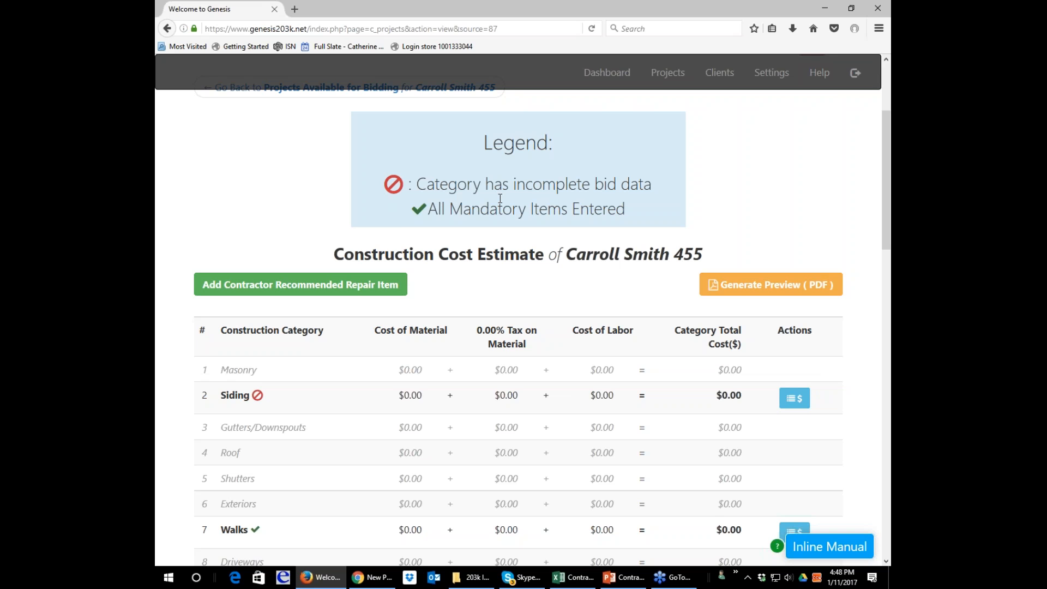
{"action": "scroll", "coordinate": [500, 199], "scroll_direction": "down", "scroll_amount": 3}
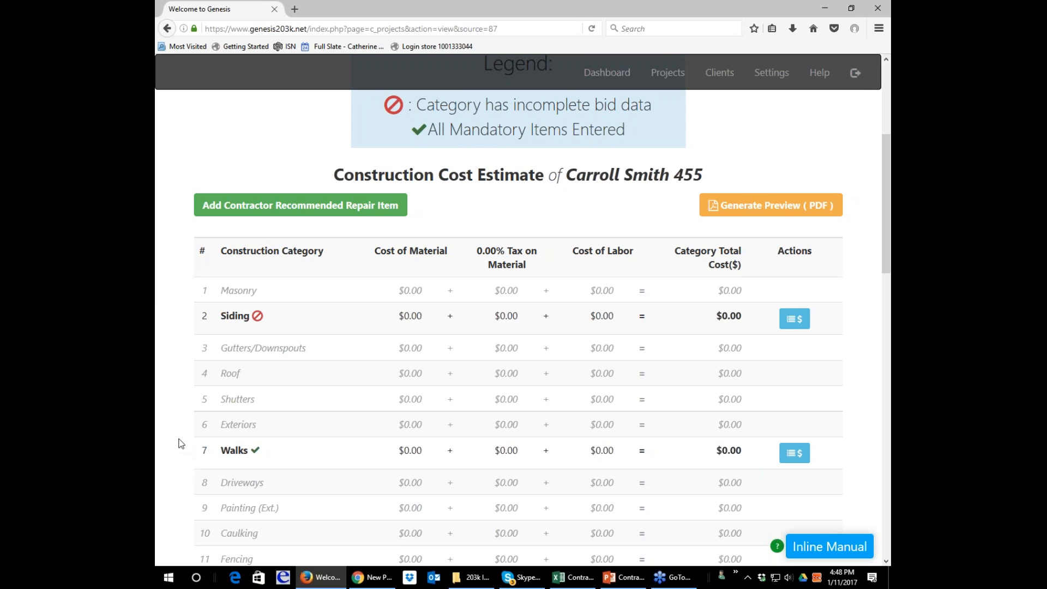
{"action": "scroll", "coordinate": [248, 359], "scroll_direction": "down", "scroll_amount": 5}
{"action": "scroll", "coordinate": [269, 332], "scroll_direction": "up", "scroll_amount": 5}
Open the Siding category's bid repair items and review the mandatory and desired repairs, rate fields and category description.
{"action": "left_click", "coordinate": [806, 326]}
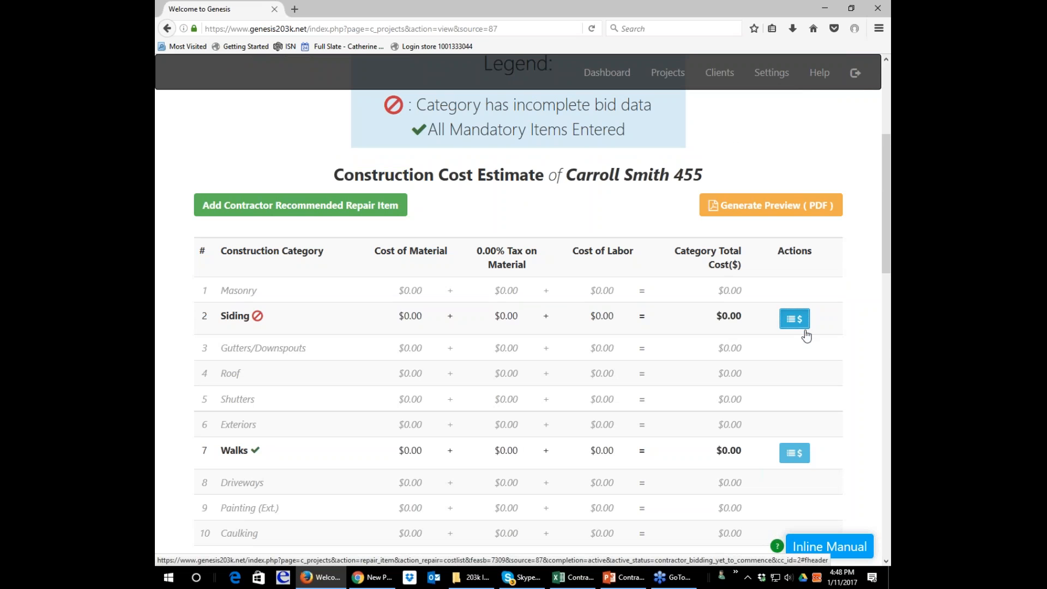
{"action": "left_click", "coordinate": [806, 327]}
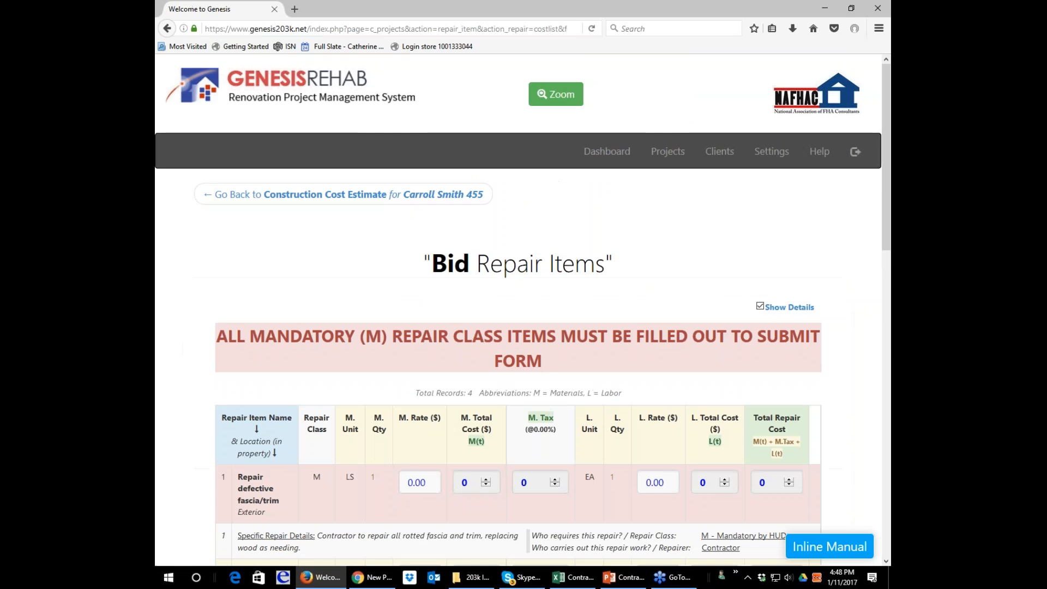
{"action": "scroll", "coordinate": [778, 313], "scroll_direction": "down", "scroll_amount": 5}
{"action": "scroll", "coordinate": [778, 312], "scroll_direction": "down", "scroll_amount": 1}
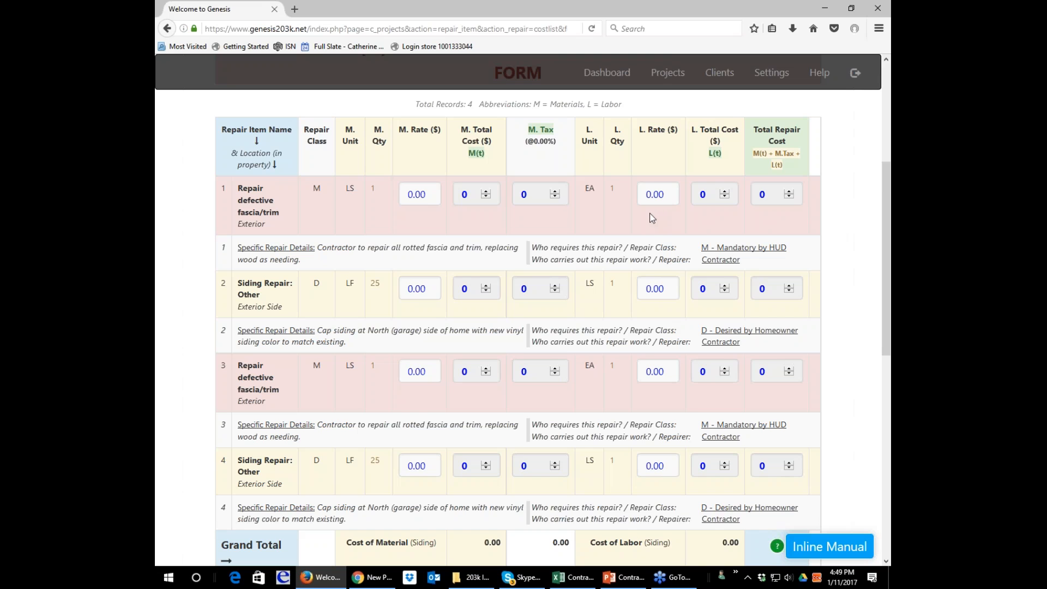
{"action": "scroll", "coordinate": [401, 215], "scroll_direction": "down", "scroll_amount": 1}
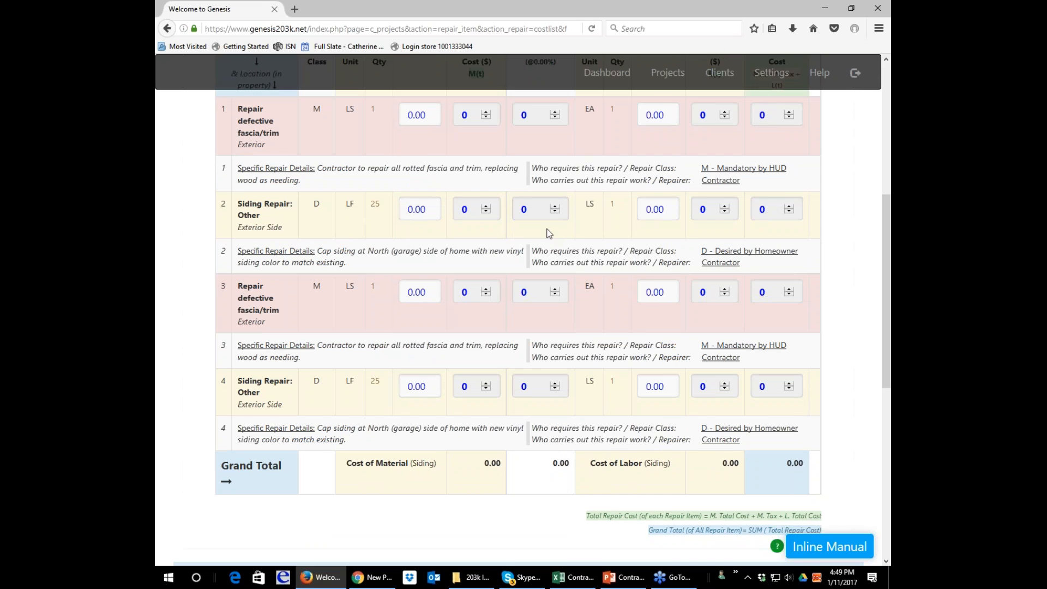
{"action": "scroll", "coordinate": [549, 233], "scroll_direction": "up", "scroll_amount": 1}
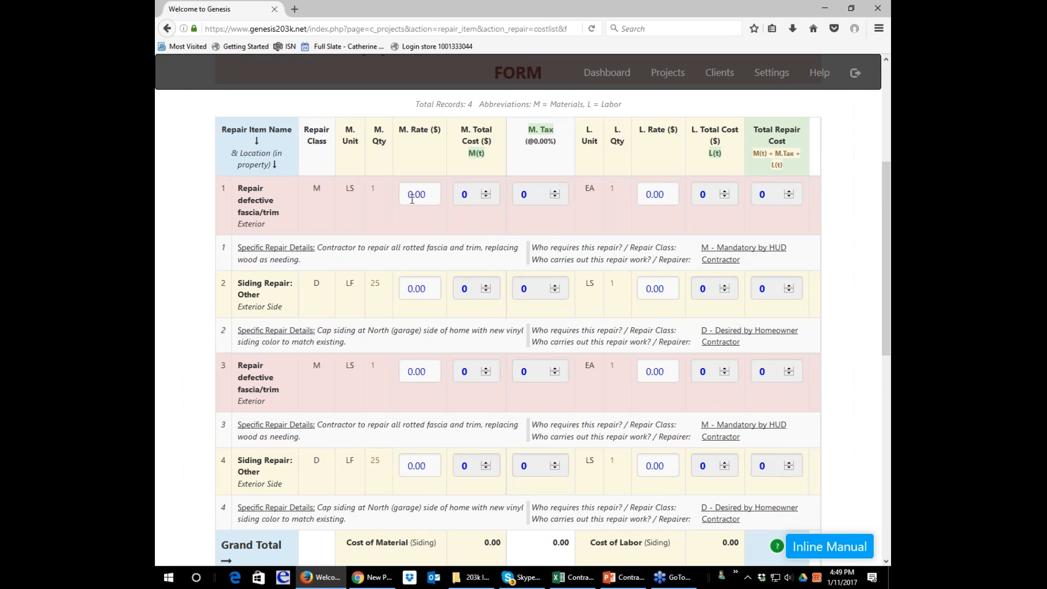
{"action": "left_click_drag", "start_coordinate": [406, 194], "coordinate": [439, 190]}
{"action": "scroll", "coordinate": [349, 251], "scroll_direction": "down", "scroll_amount": 5}
{"action": "scroll", "coordinate": [385, 329], "scroll_direction": "down", "scroll_amount": 3}
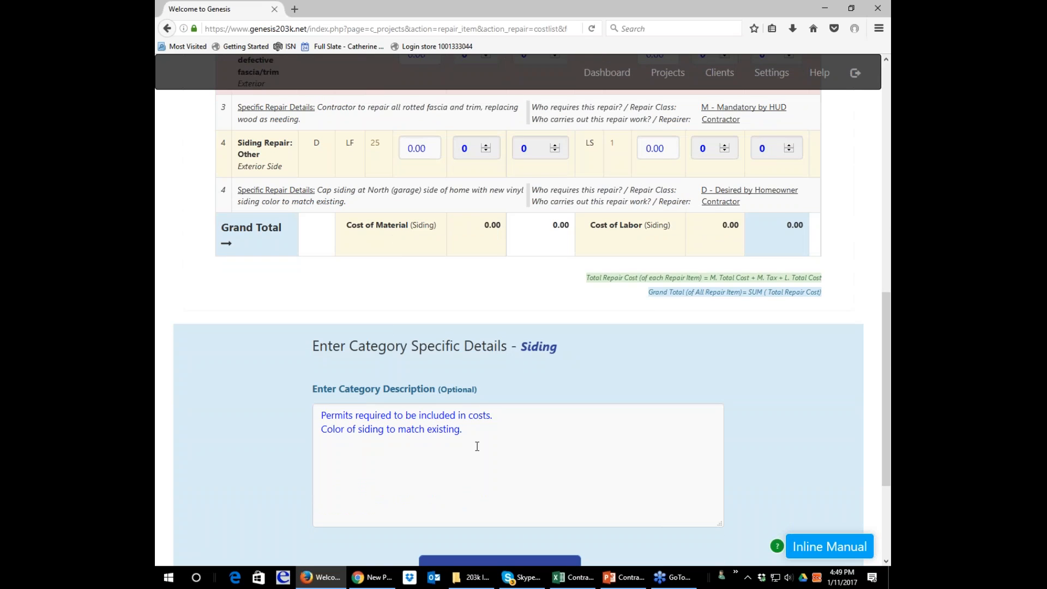
Add "As per borrower, replacement siding material to be wood" to the end of the Siding category description.
{"action": "left_click", "coordinate": [498, 435]}
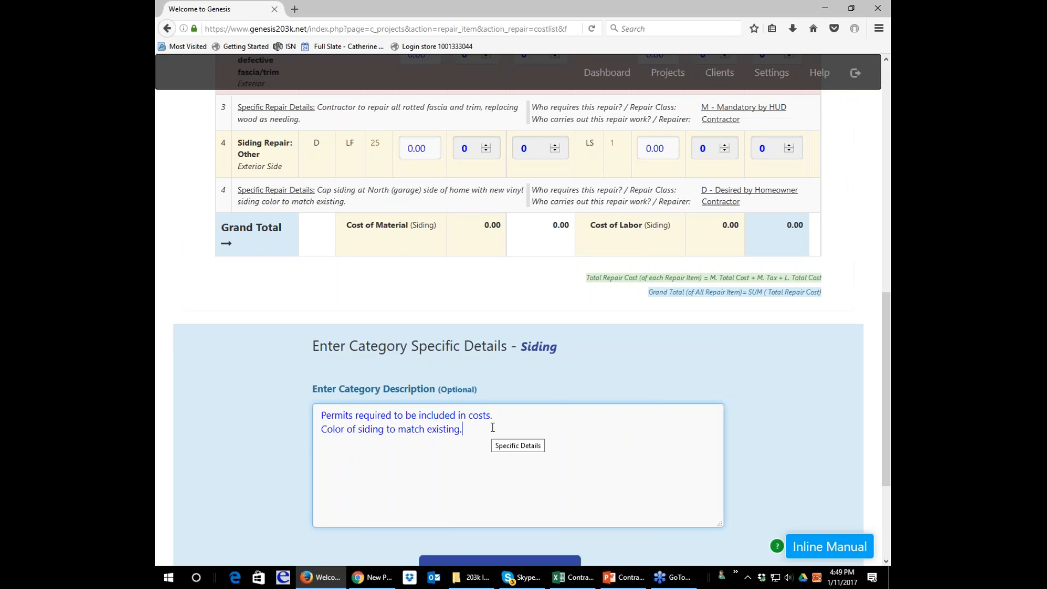
{"action": "scroll", "coordinate": [492, 428], "scroll_direction": "up", "scroll_amount": 5}
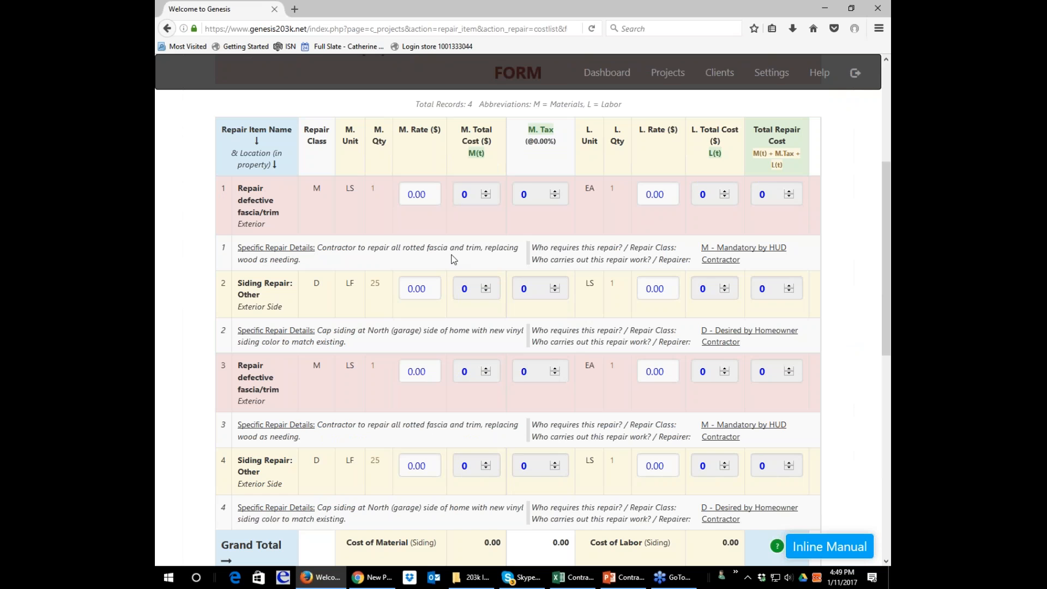
{"action": "scroll", "coordinate": [313, 263], "scroll_direction": "down", "scroll_amount": 1}
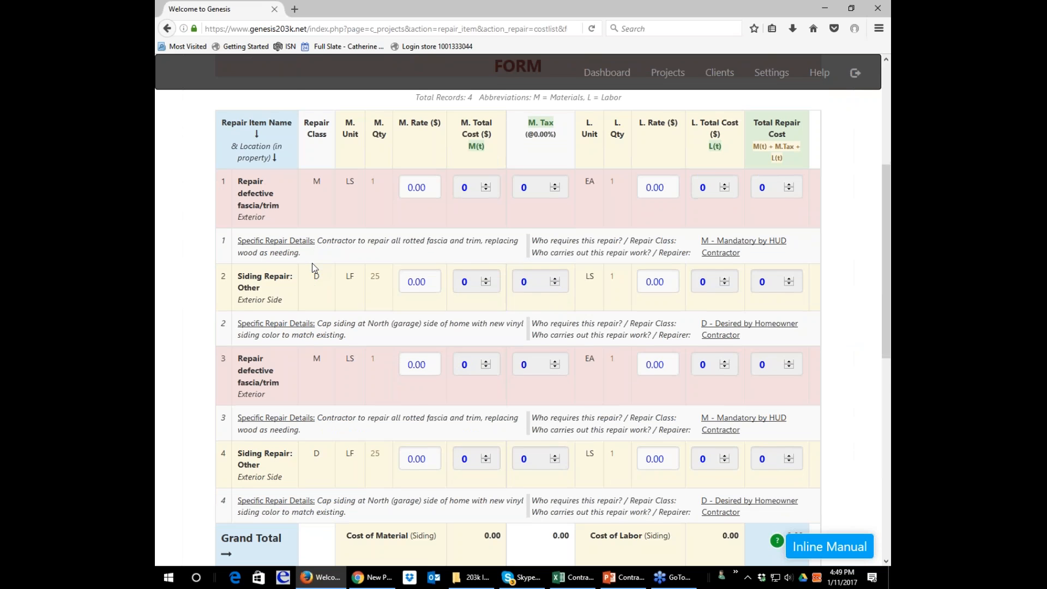
{"action": "scroll", "coordinate": [312, 263], "scroll_direction": "down", "scroll_amount": 3}
{"action": "scroll", "coordinate": [312, 263], "scroll_direction": "down", "scroll_amount": 6}
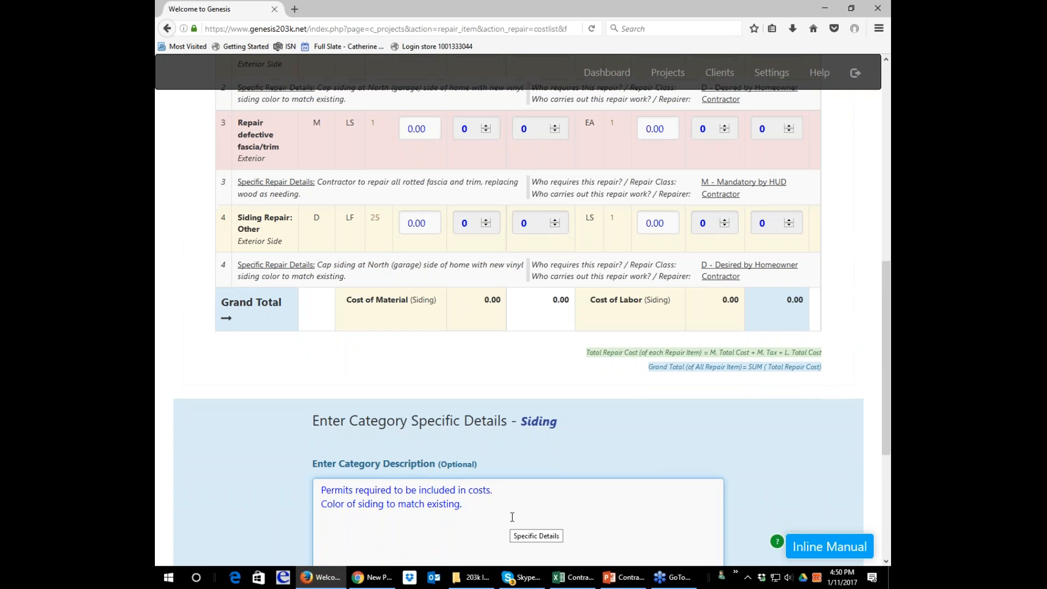
{"action": "scroll", "coordinate": [511, 516], "scroll_direction": "down", "scroll_amount": 3}
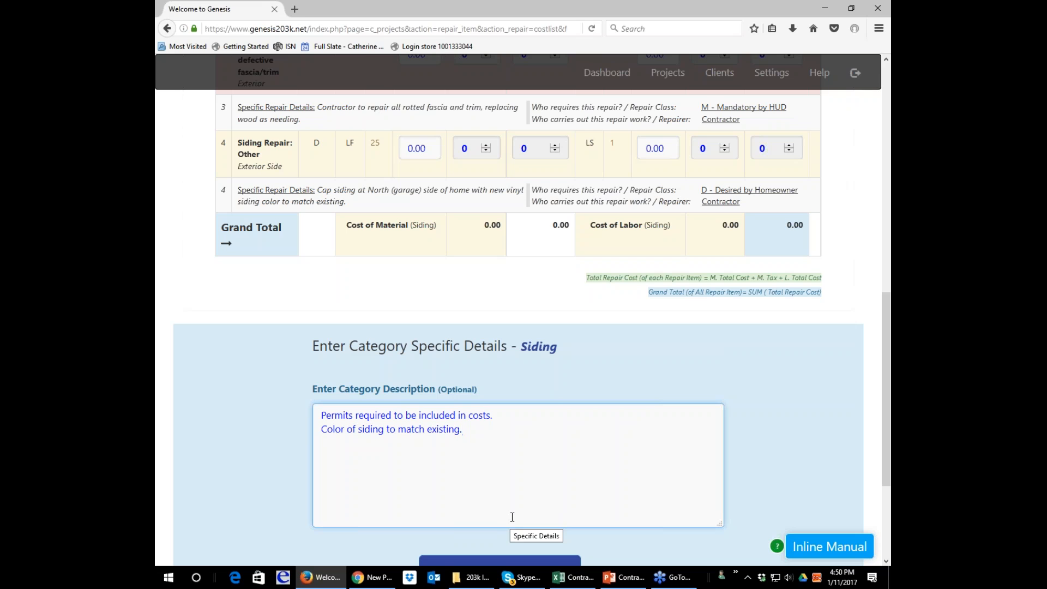
{"action": "type", "text": "As er"}
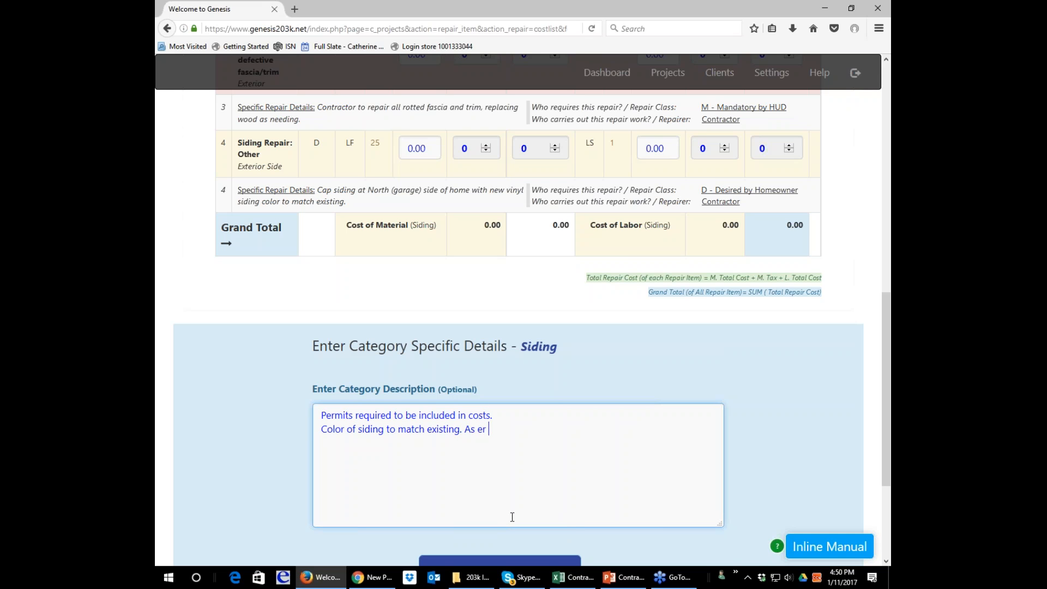
{"action": "key", "text": "BackSpace"}
{"action": "key", "text": "BackSpace"}
{"action": "key", "text": "BackSpace"}
{"action": "type", "text": "per borrower, replacement siding mat"}
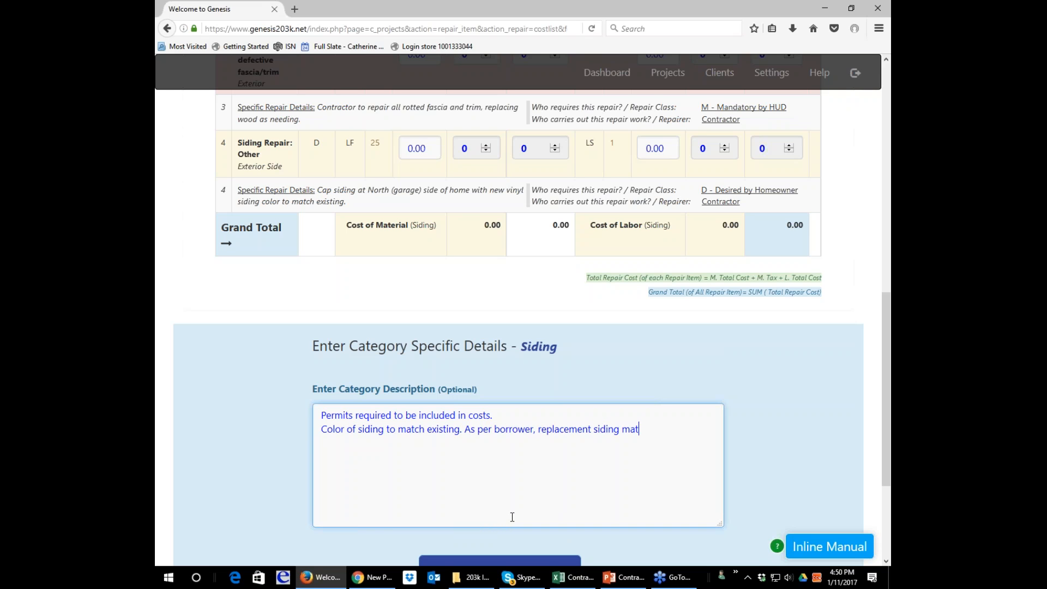
{"action": "type", "text": "erial to be wood"}
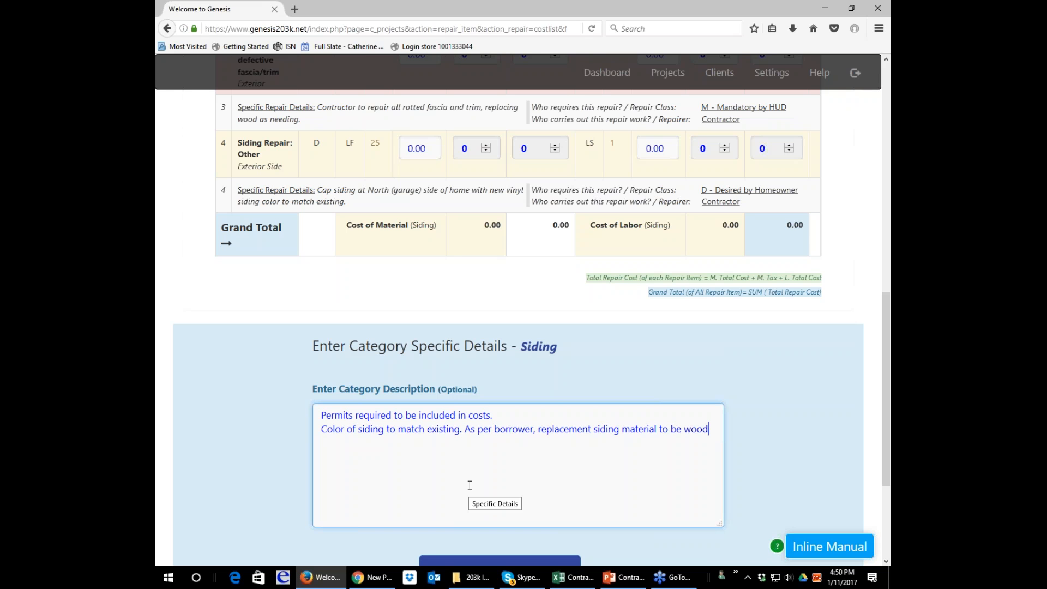
Set the material rate of the first mandatory repair item, Repair defective fascia/trim, to 500.00.
{"action": "scroll", "coordinate": [470, 485], "scroll_direction": "down", "scroll_amount": 2}
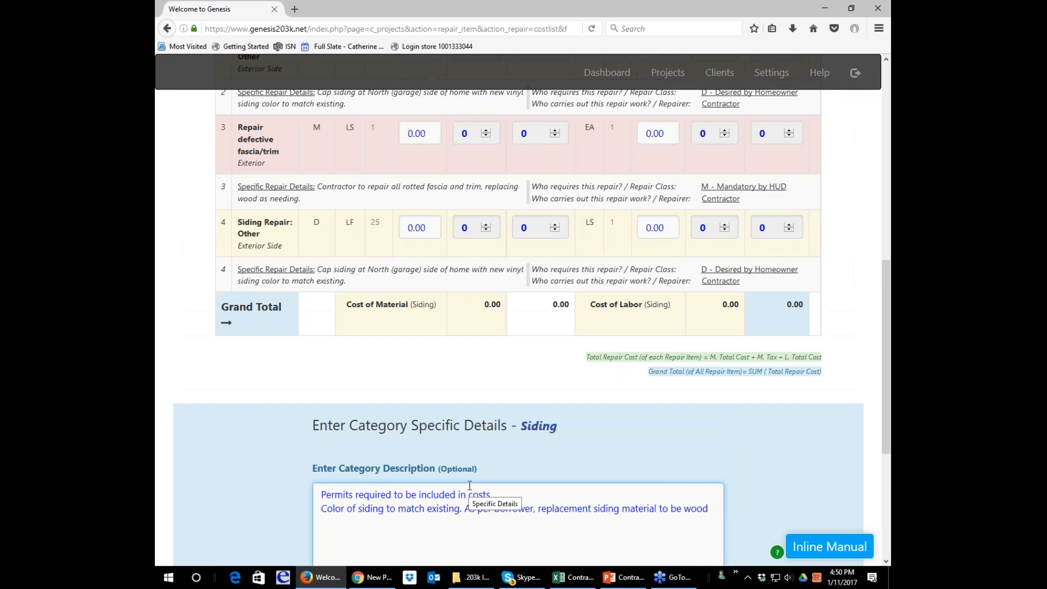
{"action": "left_click", "coordinate": [469, 485]}
{"action": "scroll", "coordinate": [470, 485], "scroll_direction": "up", "scroll_amount": 5}
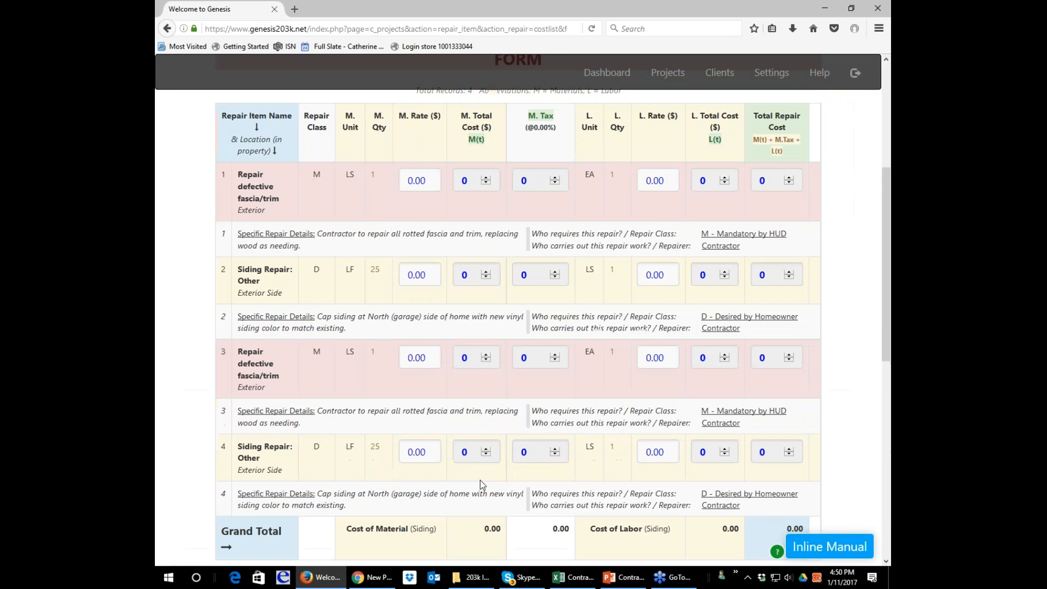
{"action": "scroll", "coordinate": [484, 500], "scroll_direction": "down", "scroll_amount": 4}
{"action": "scroll", "coordinate": [484, 500], "scroll_direction": "up", "scroll_amount": 8}
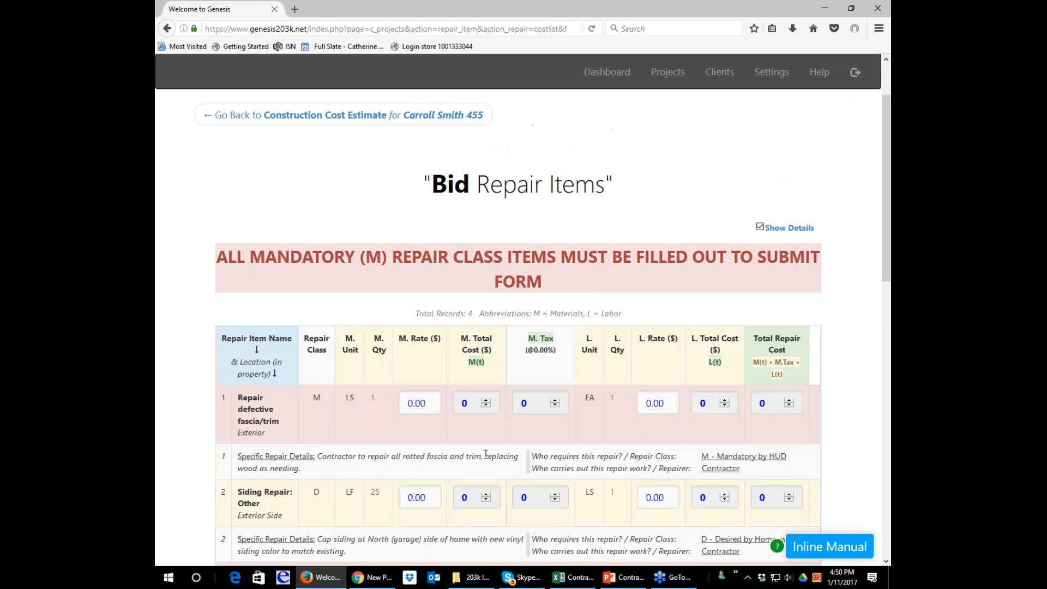
{"action": "scroll", "coordinate": [486, 463], "scroll_direction": "down", "scroll_amount": 1}
{"action": "scroll", "coordinate": [712, 303], "scroll_direction": "down", "scroll_amount": 3}
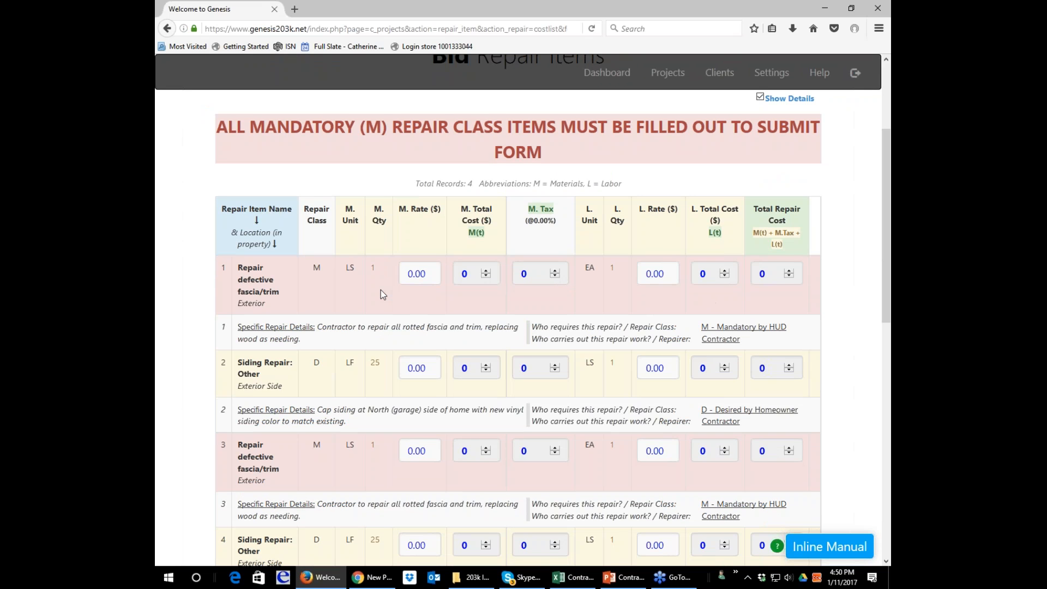
{"action": "left_click", "coordinate": [431, 272]}
{"action": "double_click", "coordinate": [439, 269]}
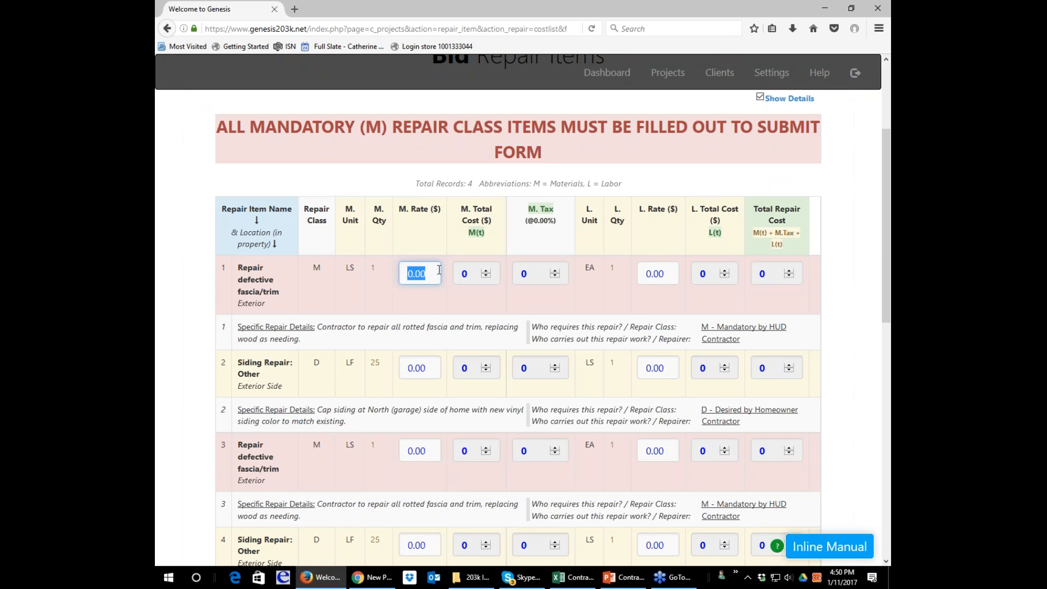
{"action": "type", "text": "500.00"}
{"action": "key", "text": "Tab"}
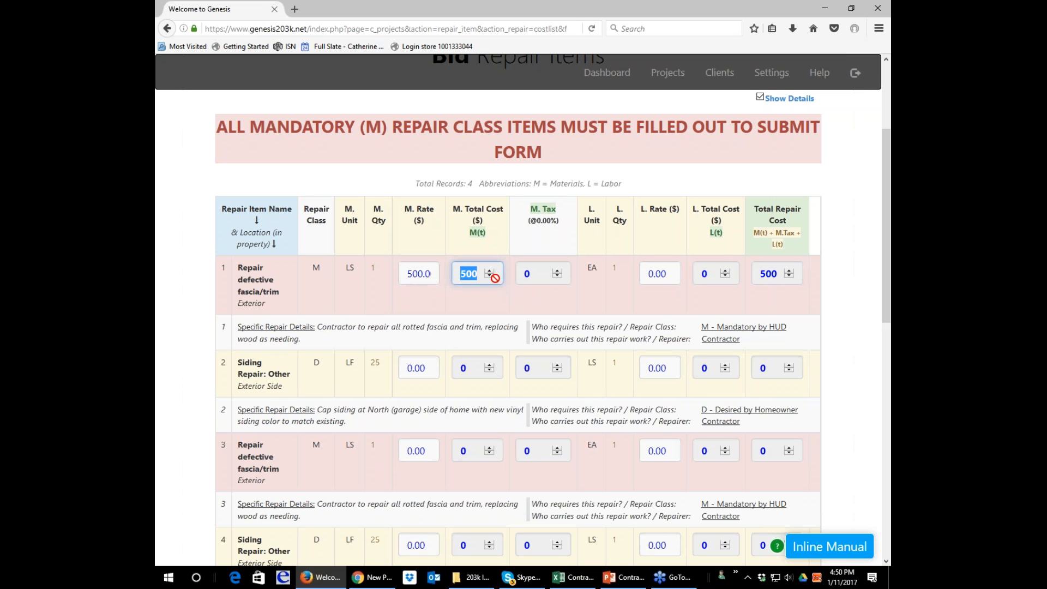
Set the labor rate of the first Repair defective fascia/trim item to 1200.00.
{"action": "left_click", "coordinate": [540, 274]}
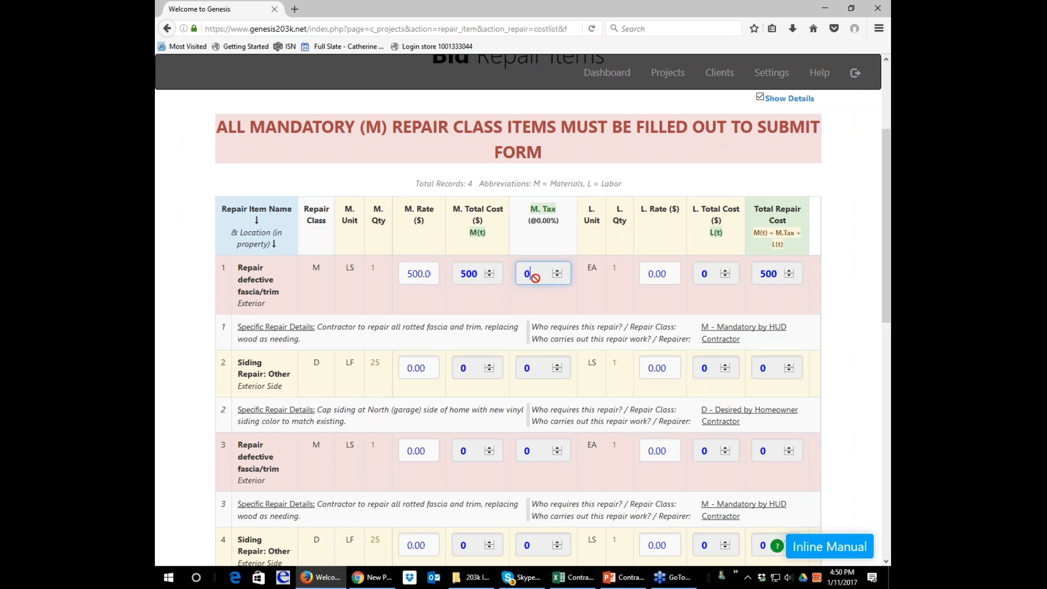
{"action": "key", "text": "Tab"}
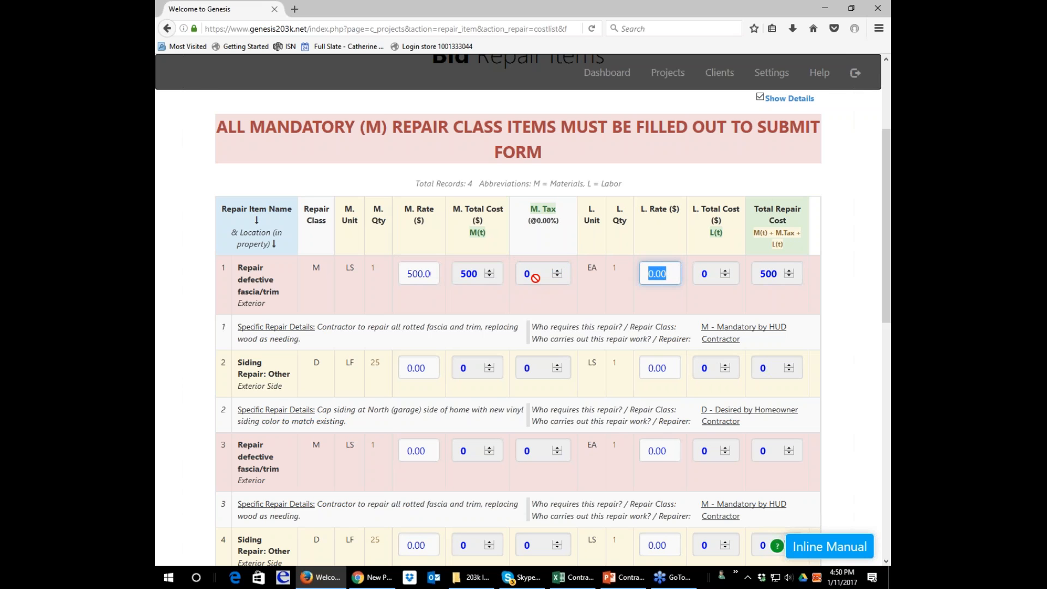
{"action": "scroll", "coordinate": [535, 278], "scroll_direction": "up", "scroll_amount": 5}
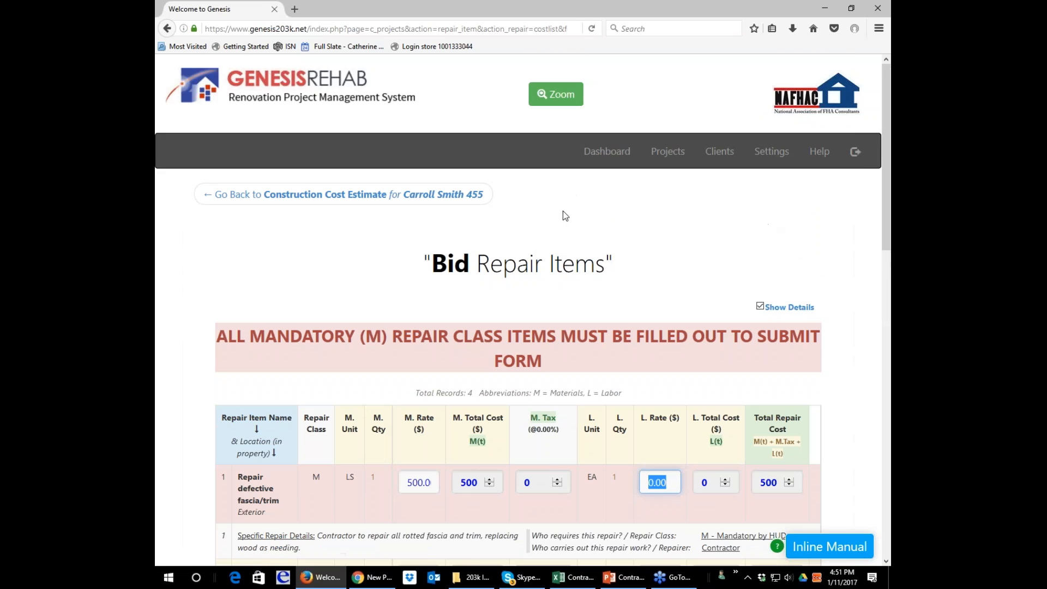
{"action": "scroll", "coordinate": [566, 216], "scroll_direction": "down", "scroll_amount": 3}
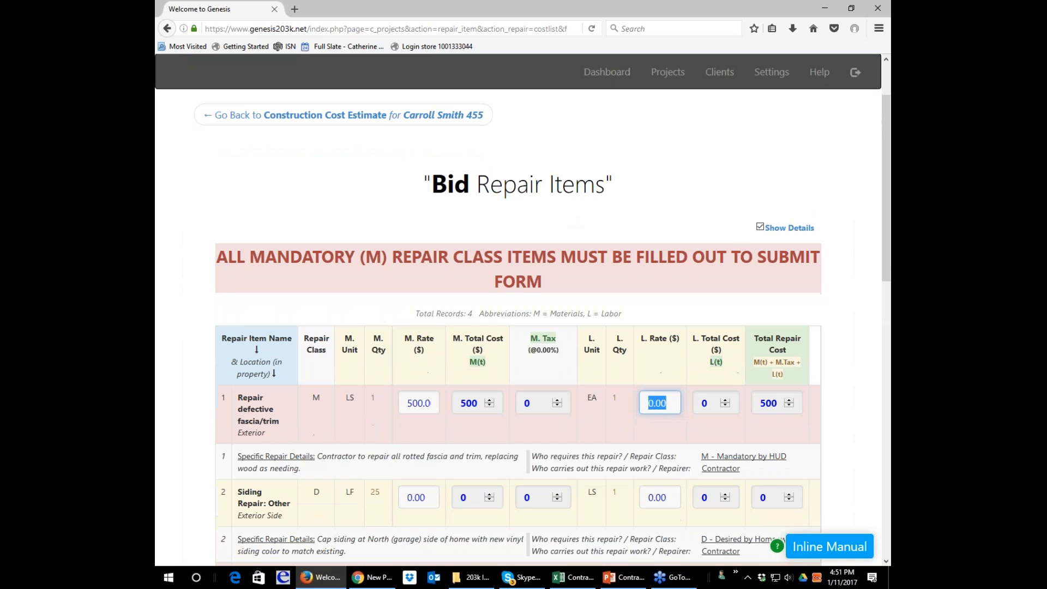
{"action": "left_click", "coordinate": [559, 403]}
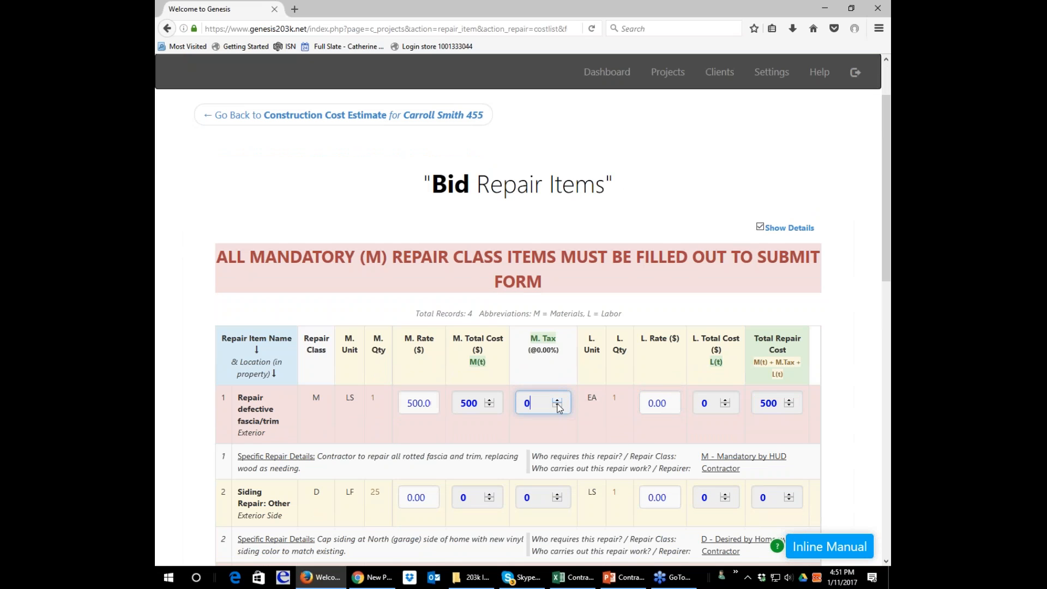
{"action": "left_click", "coordinate": [663, 402]}
{"action": "left_click", "coordinate": [654, 402]}
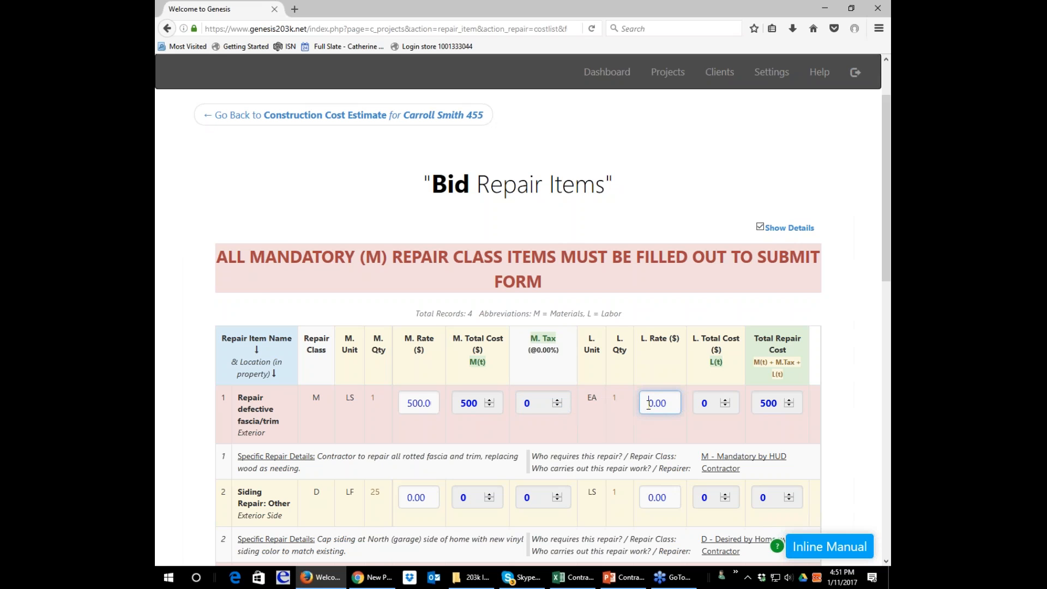
{"action": "left_click_drag", "start_coordinate": [646, 403], "coordinate": [679, 406]}
{"action": "type", "text": "1"}
{"action": "type", "text": "000.00"}
{"action": "key", "text": "Tab"}
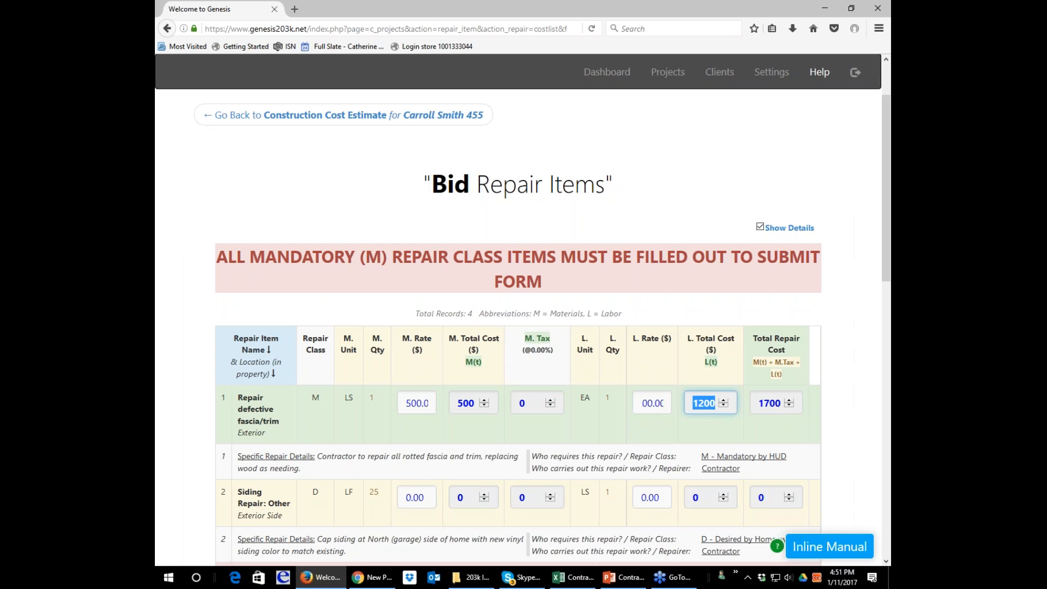
Reduce the browser's page zoom to 100%.
{"action": "left_click", "coordinate": [878, 29]}
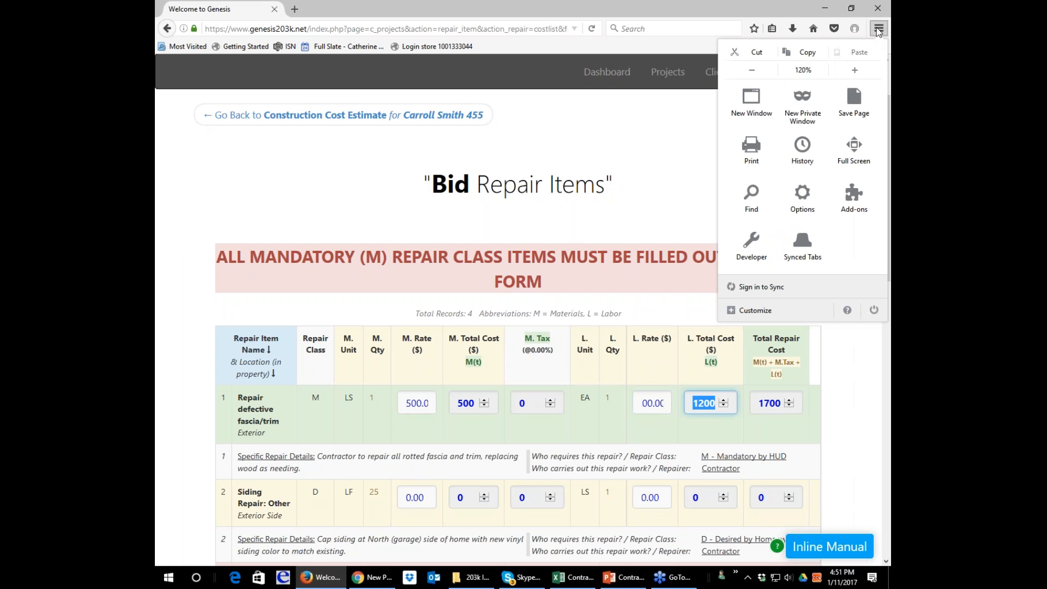
{"action": "left_click", "coordinate": [751, 70]}
{"action": "left_click", "coordinate": [751, 70]}
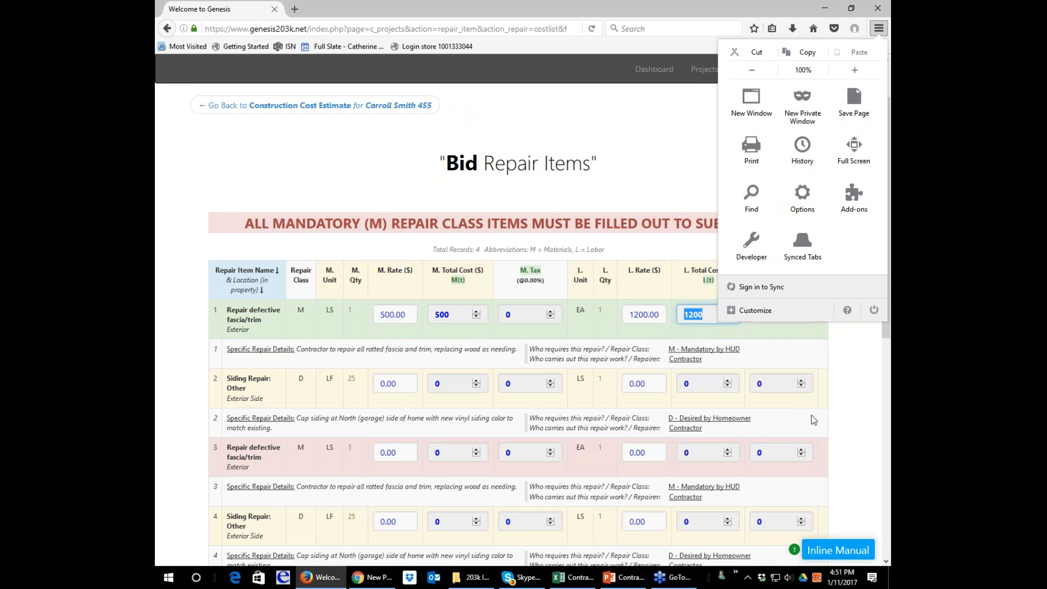
{"action": "left_click", "coordinate": [850, 364]}
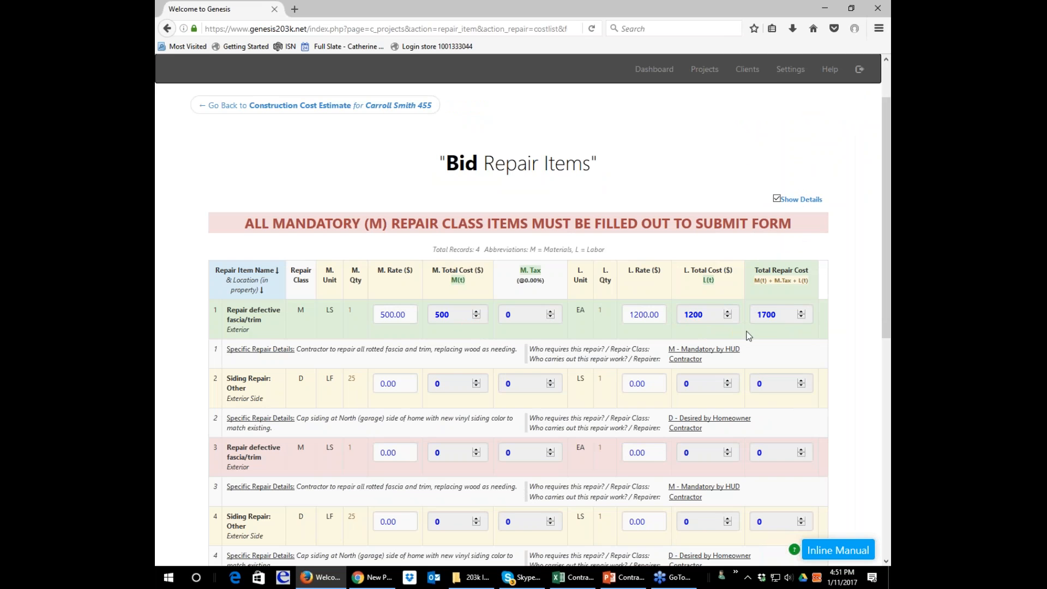
Set the material rate of the second Repair defective fascia/trim item, row 3, to 250.55.
{"action": "scroll", "coordinate": [793, 331], "scroll_direction": "down", "scroll_amount": 3}
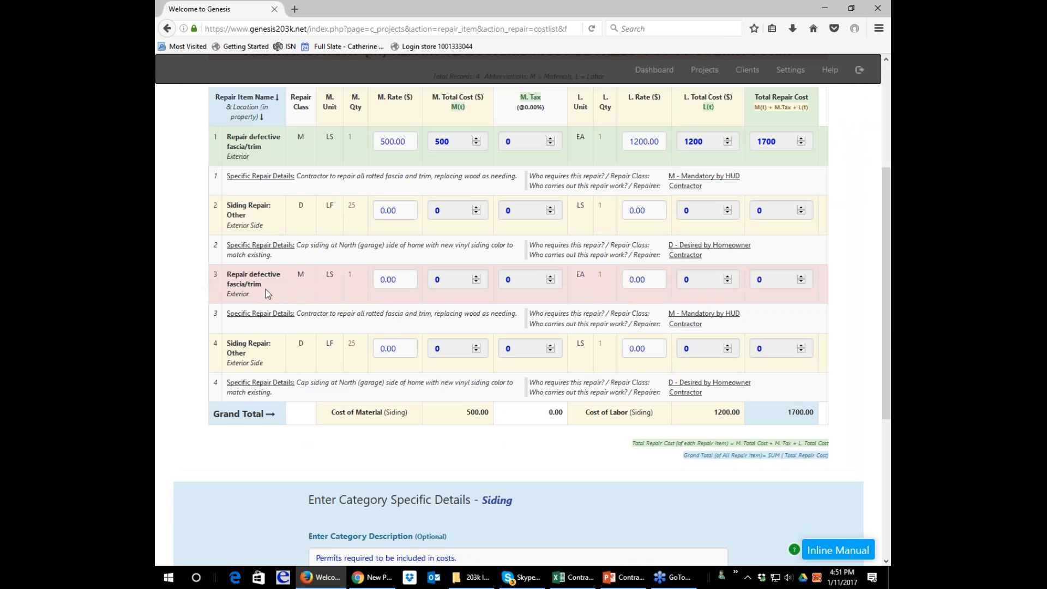
{"action": "scroll", "coordinate": [239, 220], "scroll_direction": "up", "scroll_amount": 1}
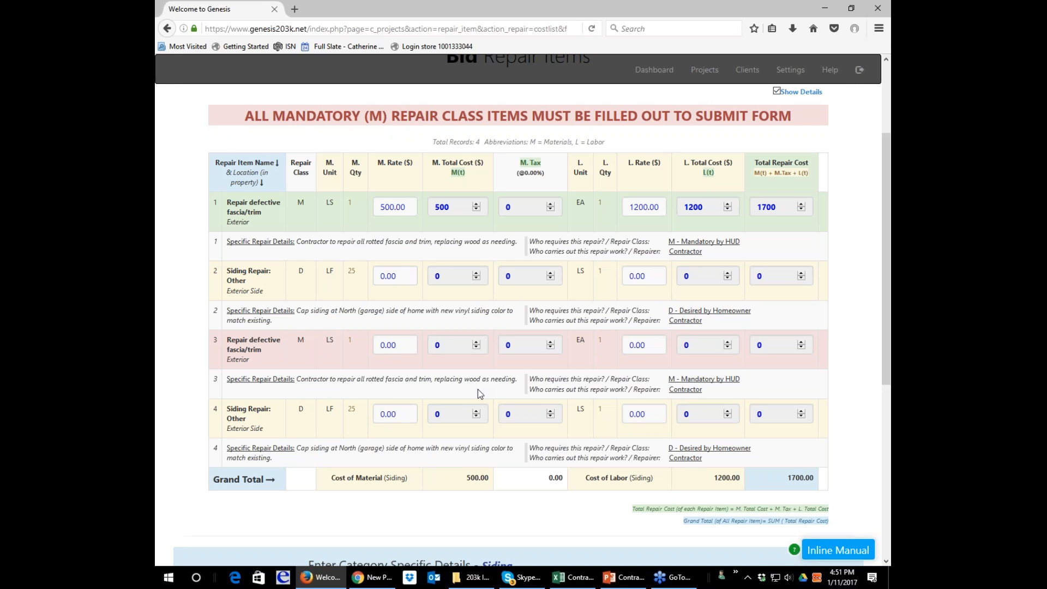
{"action": "left_click", "coordinate": [384, 344]}
{"action": "type", "text": "250.55"}
{"action": "key", "text": "Tab"}
{"action": "key", "text": "Tab"}
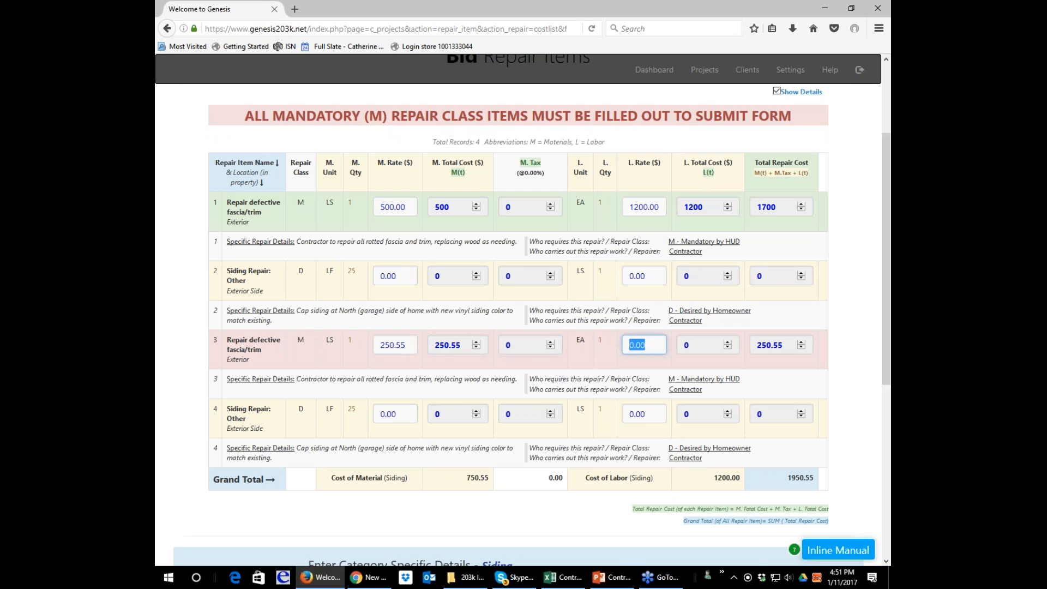
Set the labor rate of the row 3 Repair defective fascia/trim item to 1000.99.
{"action": "type", "text": "100"}
{"action": "key", "text": "BackSpace"}
{"action": "key", "text": "BackSpace"}
{"action": "type", "text": "000.99"}
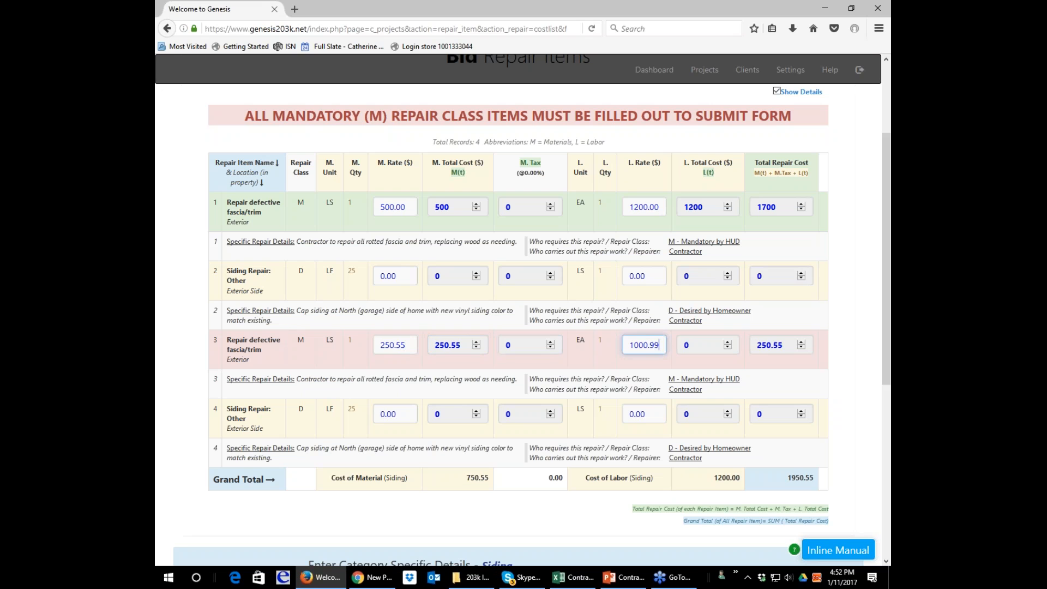
{"action": "key", "text": "Tab"}
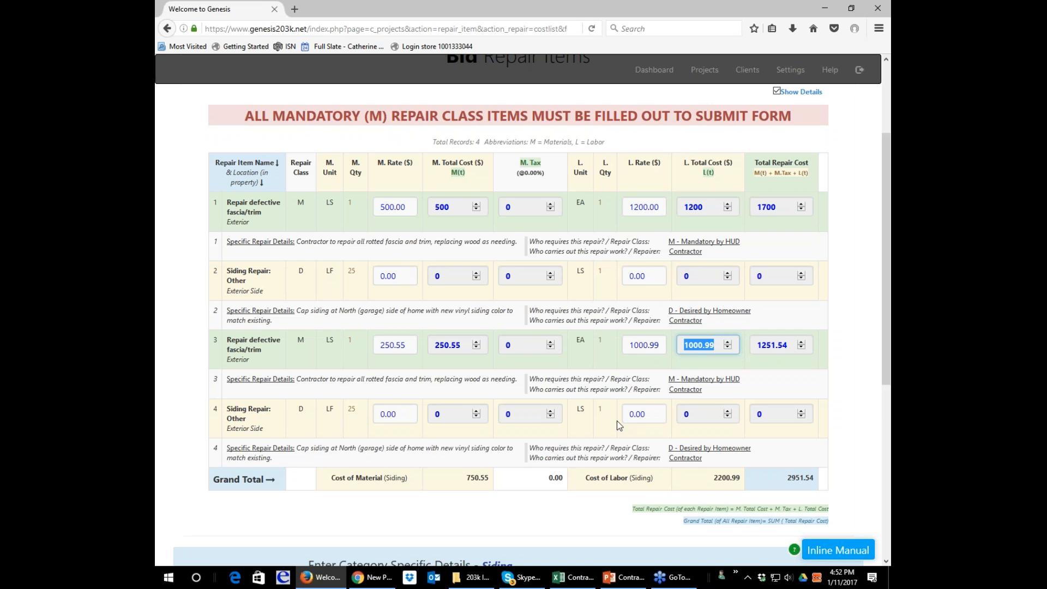
Submit the Siding bid and check the Construction Cost Estimate for categories with incomplete mandatory items.
{"action": "scroll", "coordinate": [616, 420], "scroll_direction": "down", "scroll_amount": 2}
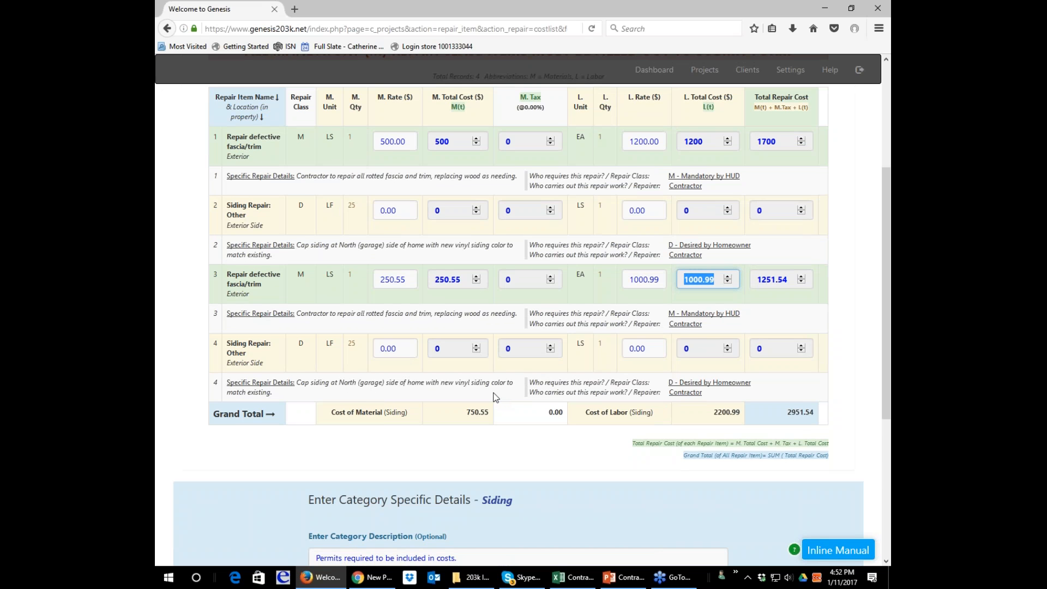
{"action": "scroll", "coordinate": [495, 397], "scroll_direction": "down", "scroll_amount": 3}
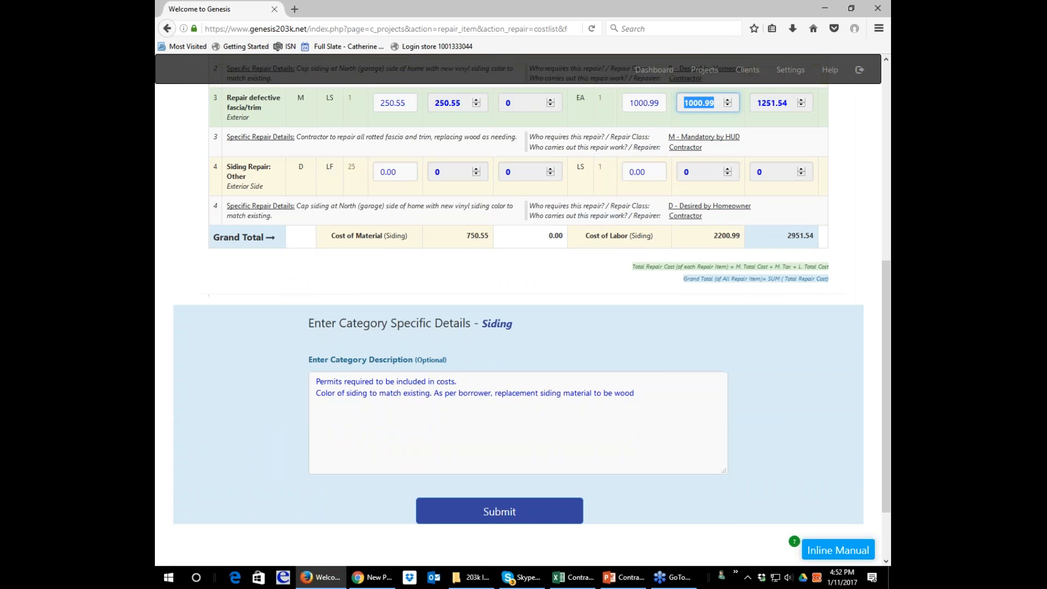
{"action": "left_click", "coordinate": [499, 491]}
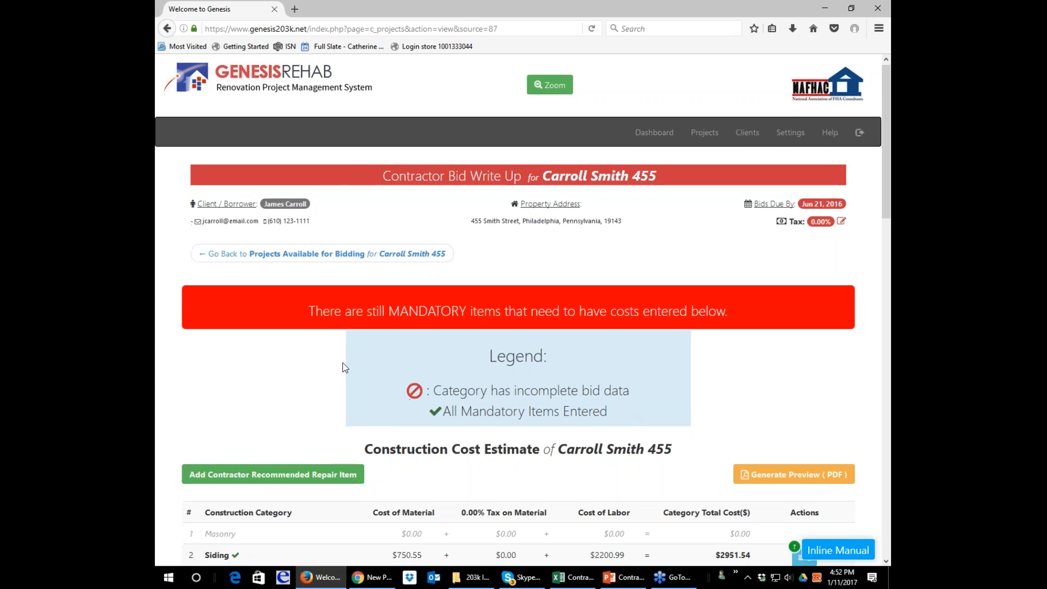
{"action": "scroll", "coordinate": [342, 362], "scroll_direction": "down", "scroll_amount": 3}
{"action": "scroll", "coordinate": [342, 361], "scroll_direction": "down", "scroll_amount": 7}
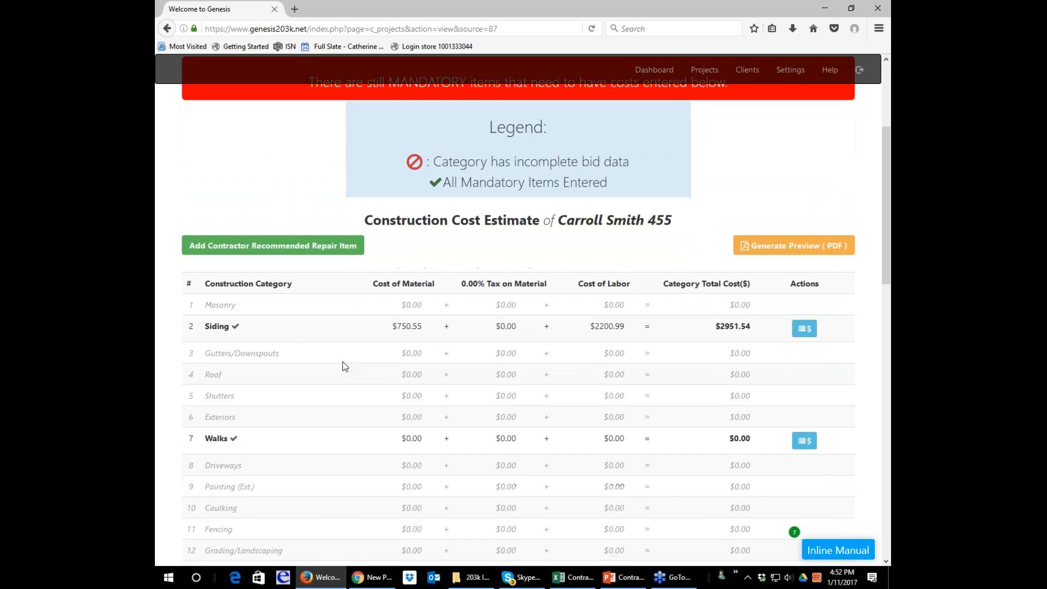
{"action": "scroll", "coordinate": [342, 361], "scroll_direction": "down", "scroll_amount": 5}
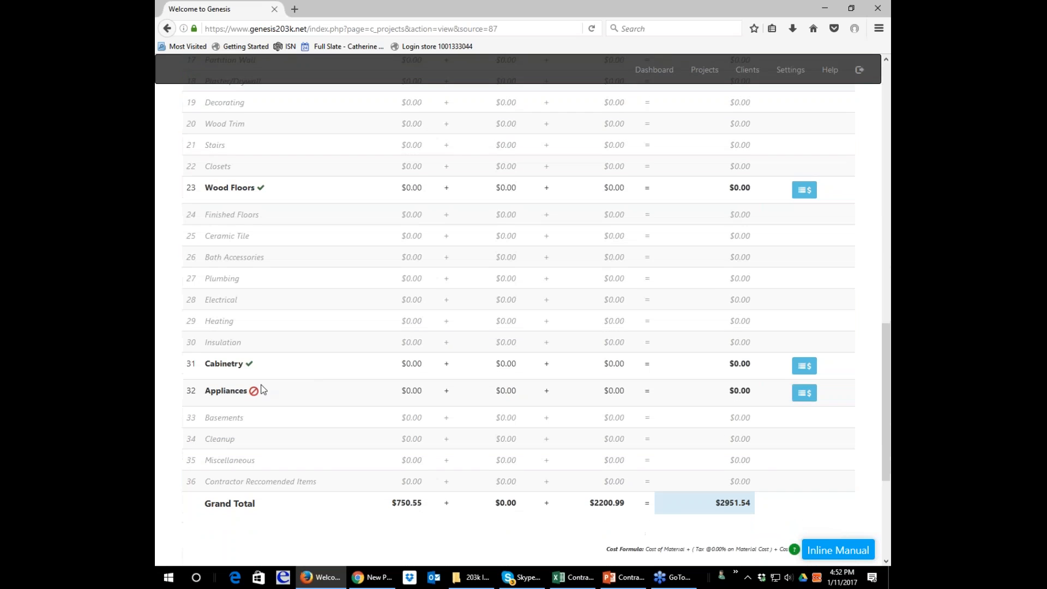
{"action": "scroll", "coordinate": [257, 394], "scroll_direction": "down", "scroll_amount": 1}
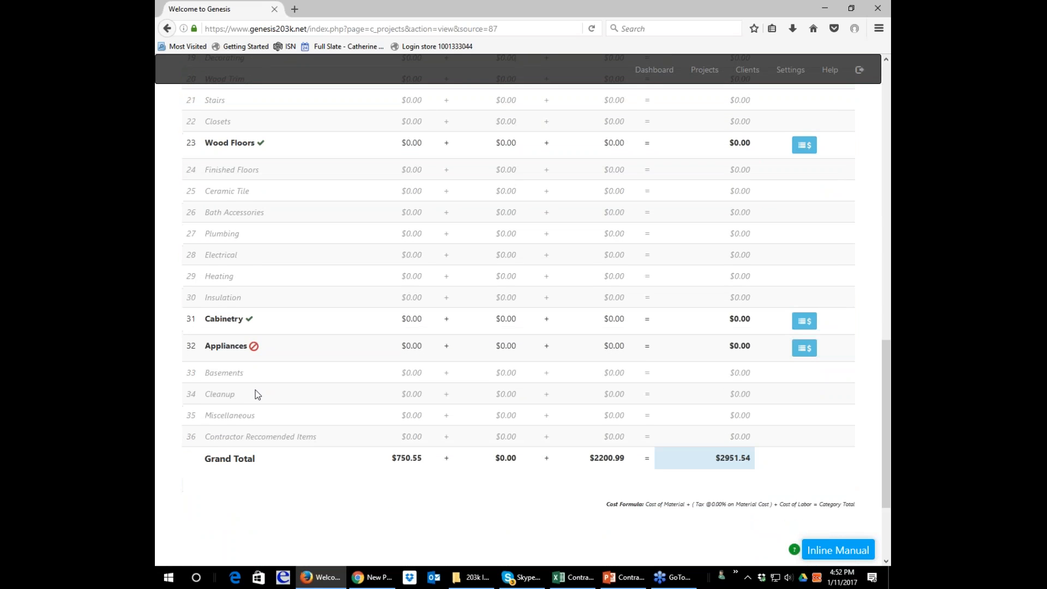
Check the Construction Cost Estimate for the category with incomplete bid data and open the Appliances bid items.
{"action": "scroll", "coordinate": [255, 391], "scroll_direction": "up", "scroll_amount": 4}
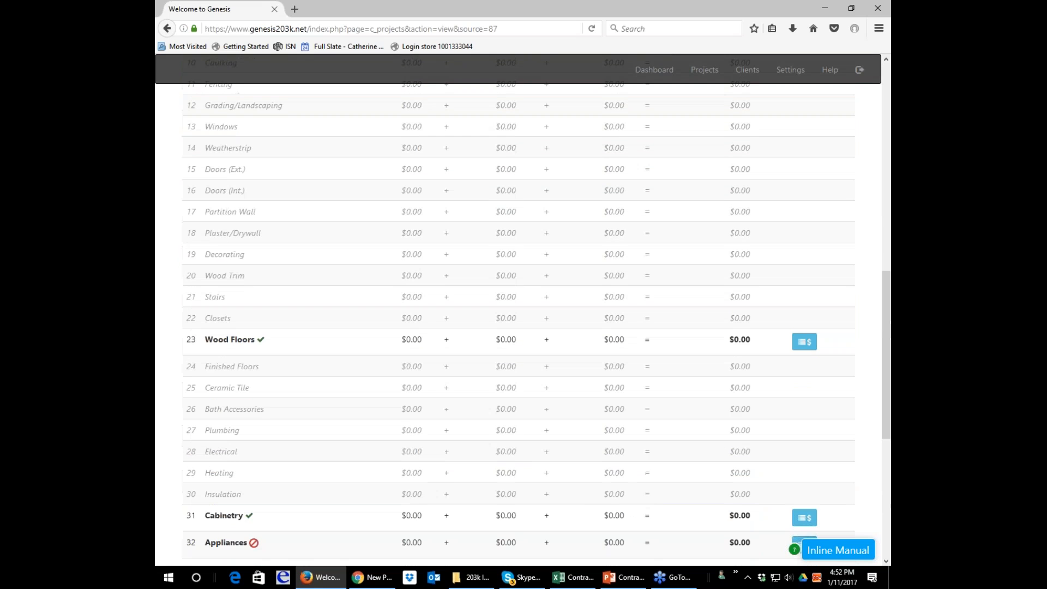
{"action": "scroll", "coordinate": [255, 390], "scroll_direction": "up", "scroll_amount": 3}
{"action": "scroll", "coordinate": [247, 319], "scroll_direction": "up", "scroll_amount": 3}
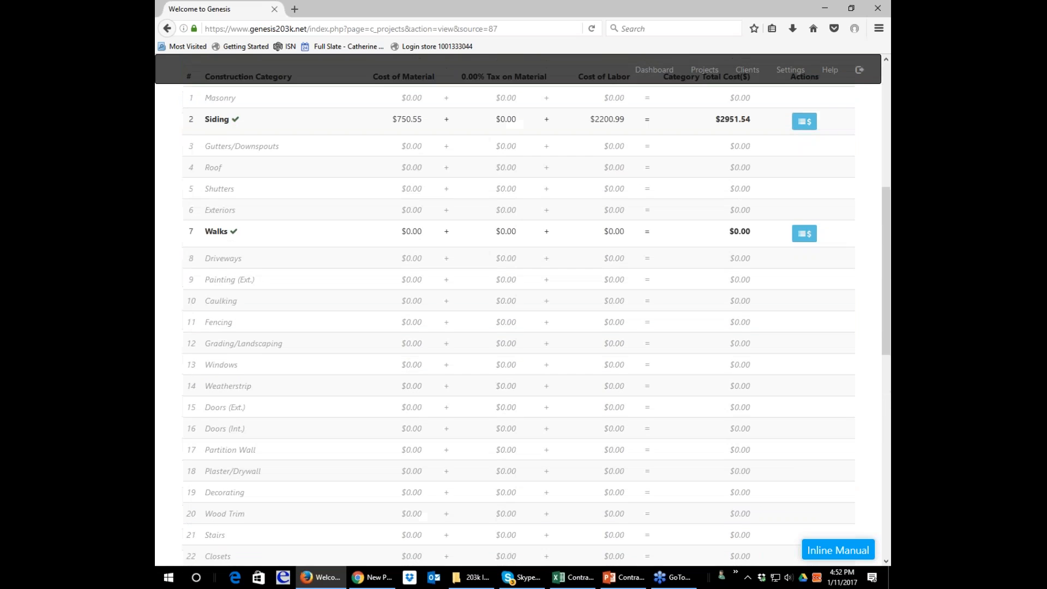
{"action": "scroll", "coordinate": [242, 260], "scroll_direction": "down", "scroll_amount": 6}
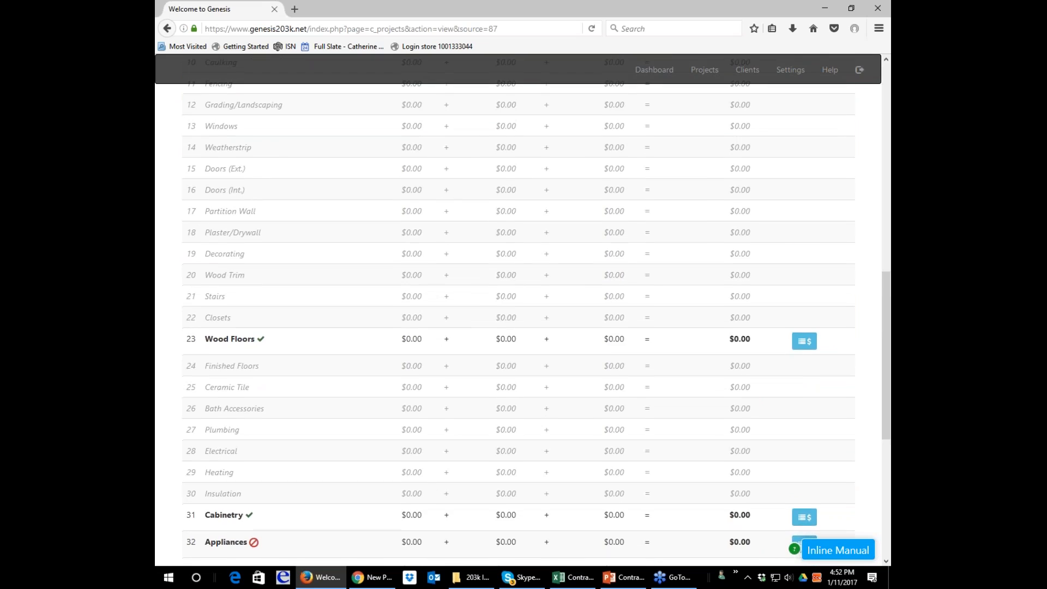
{"action": "scroll", "coordinate": [739, 360], "scroll_direction": "down", "scroll_amount": 5}
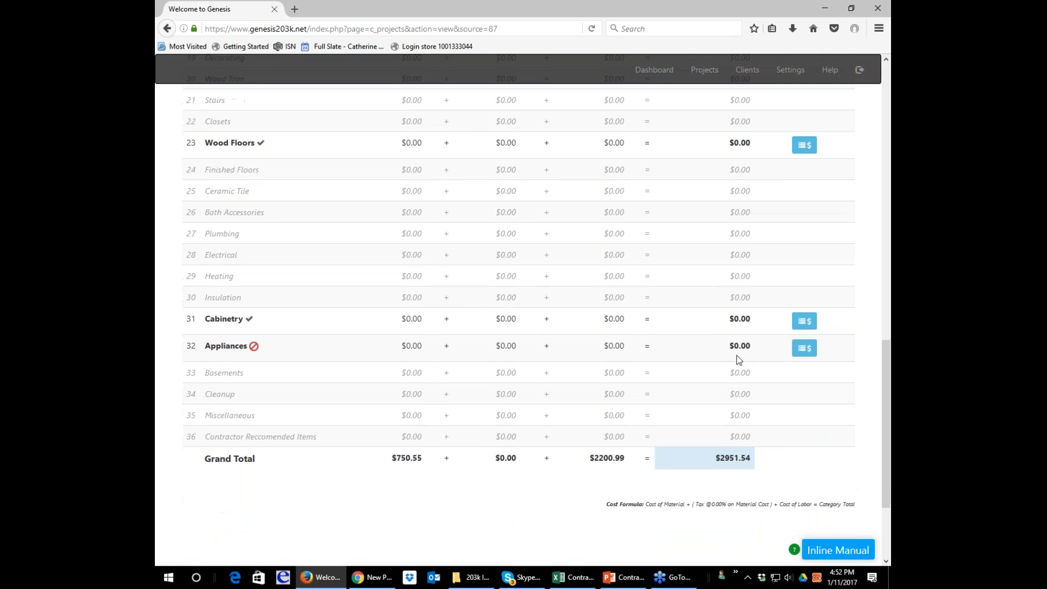
{"action": "left_click", "coordinate": [804, 348]}
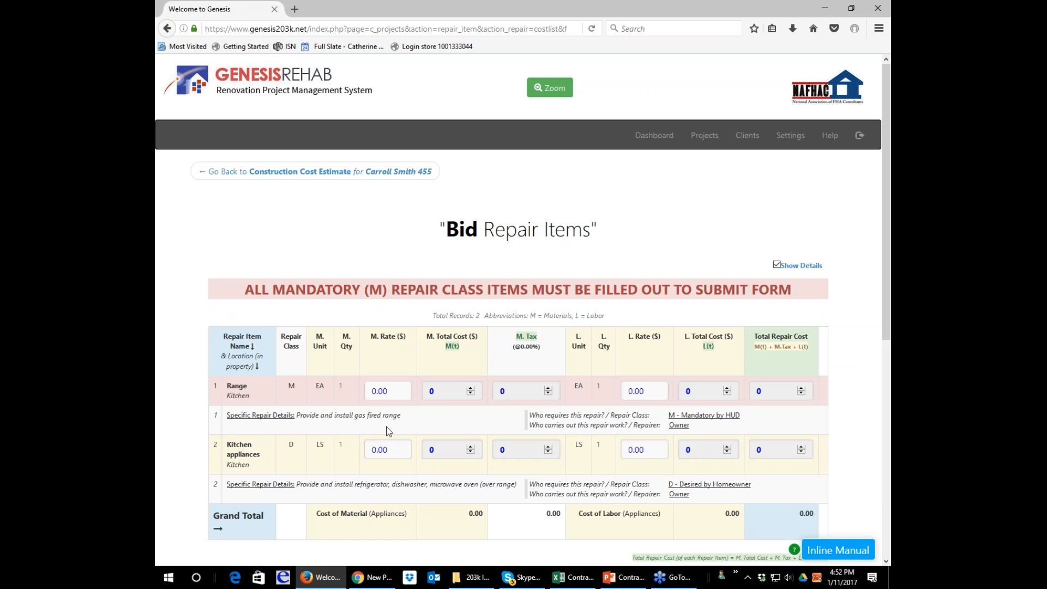
Replace the Appliances category description with "Contractor to provide range ($650) not including incidentals (hoses, etc)".
{"action": "left_click_drag", "start_coordinate": [392, 391], "coordinate": [356, 391]}
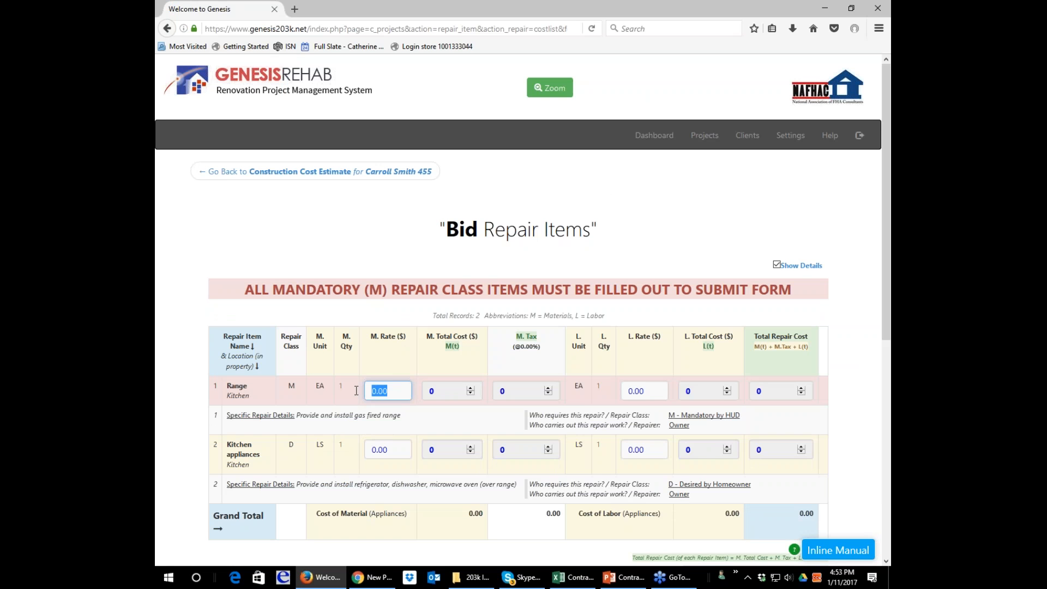
{"action": "scroll", "coordinate": [417, 437], "scroll_direction": "down", "scroll_amount": 4}
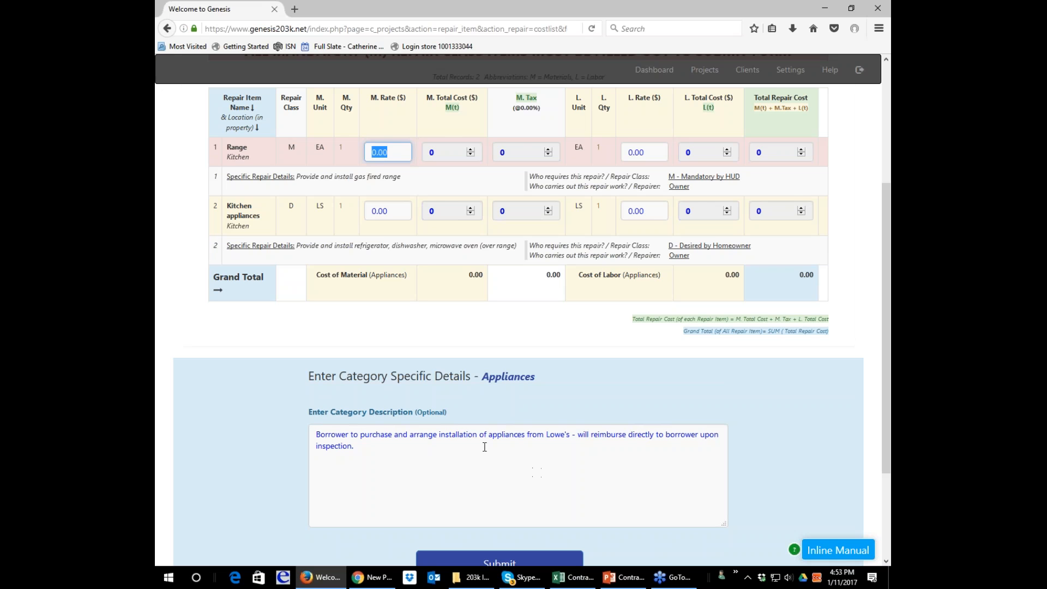
{"action": "scroll", "coordinate": [484, 447], "scroll_direction": "up", "scroll_amount": 4}
{"action": "scroll", "coordinate": [484, 447], "scroll_direction": "down", "scroll_amount": 3}
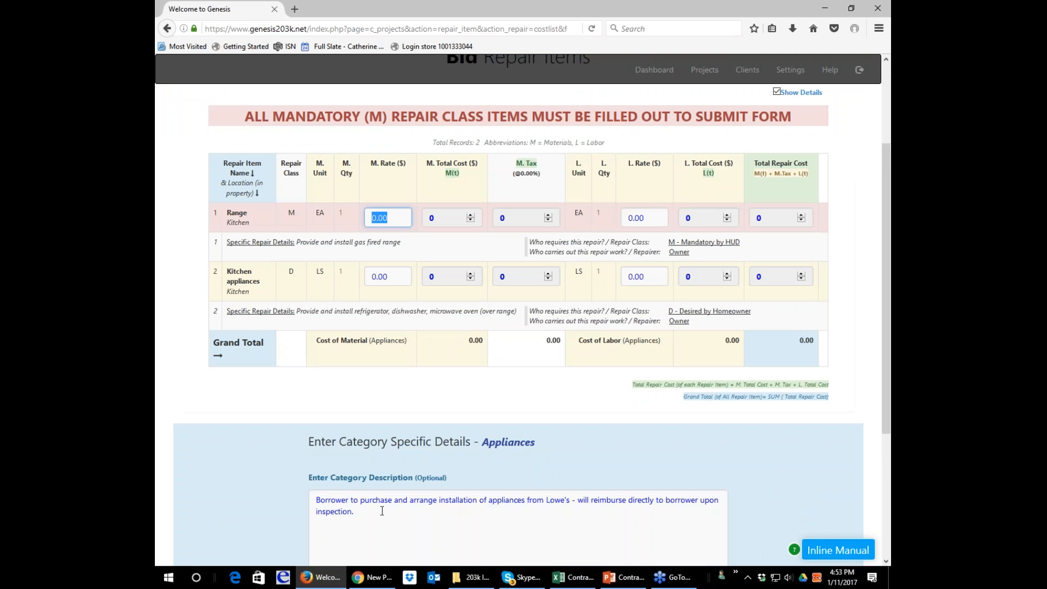
{"action": "left_click_drag", "start_coordinate": [382, 511], "coordinate": [305, 485]}
{"action": "key", "text": "BackSpace"}
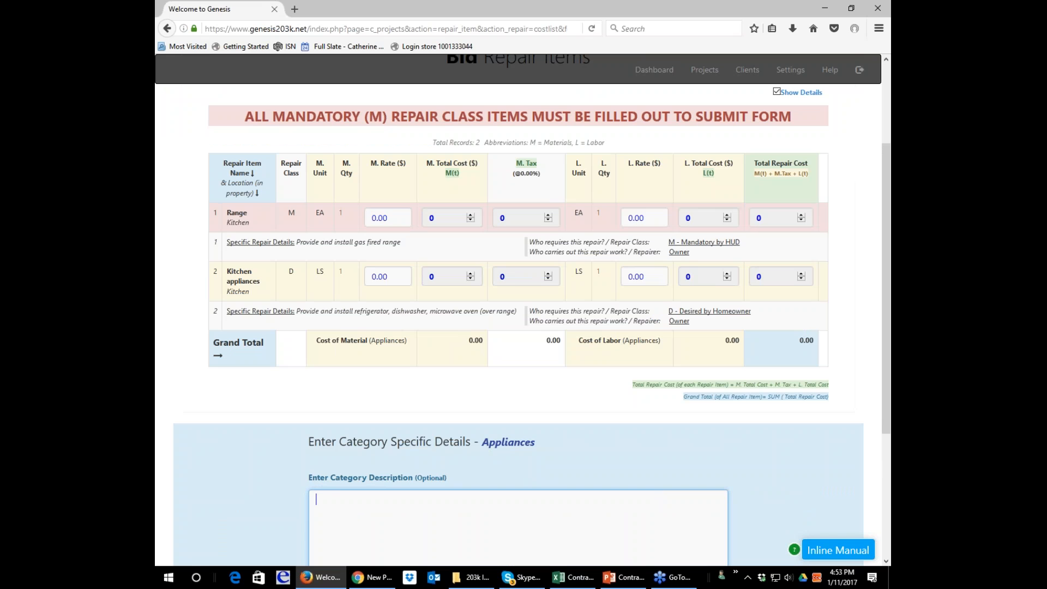
{"action": "type", "text": "Contractor to provide range "}
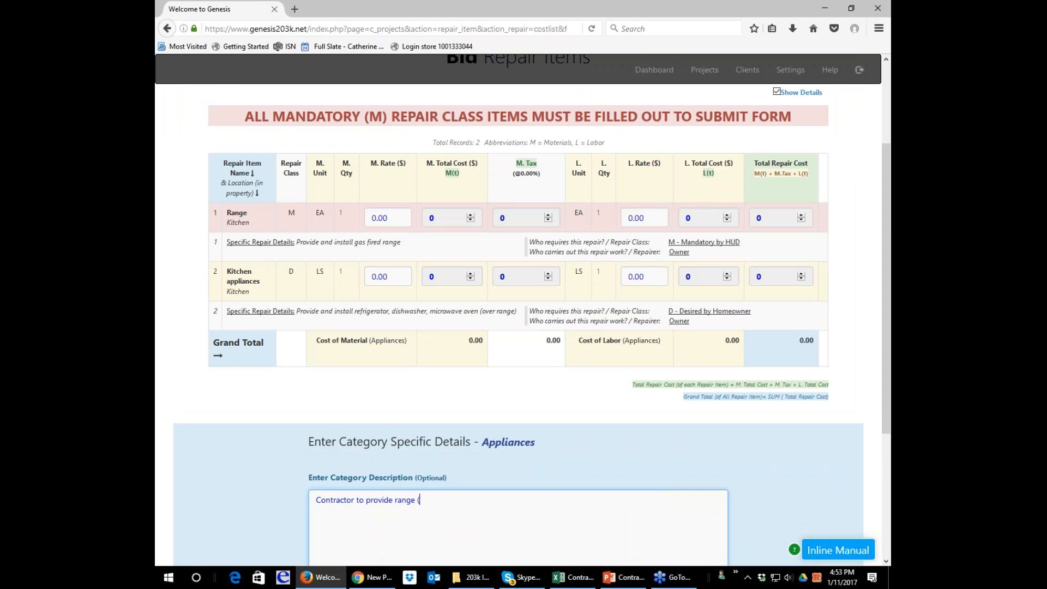
{"action": "type", "text": "($650) not inlcuding"}
{"action": "key", "text": "BackSpace"}
{"action": "key", "text": "BackSpace"}
{"action": "key", "text": "BackSpace"}
{"action": "key", "text": "BackSpace"}
{"action": "key", "text": "BackSpace"}
{"action": "key", "text": "BackSpace"}
{"action": "key", "text": "BackSpace"}
{"action": "key", "text": "BackSpace"}
{"action": "type", "text": "cluding incidentals"}
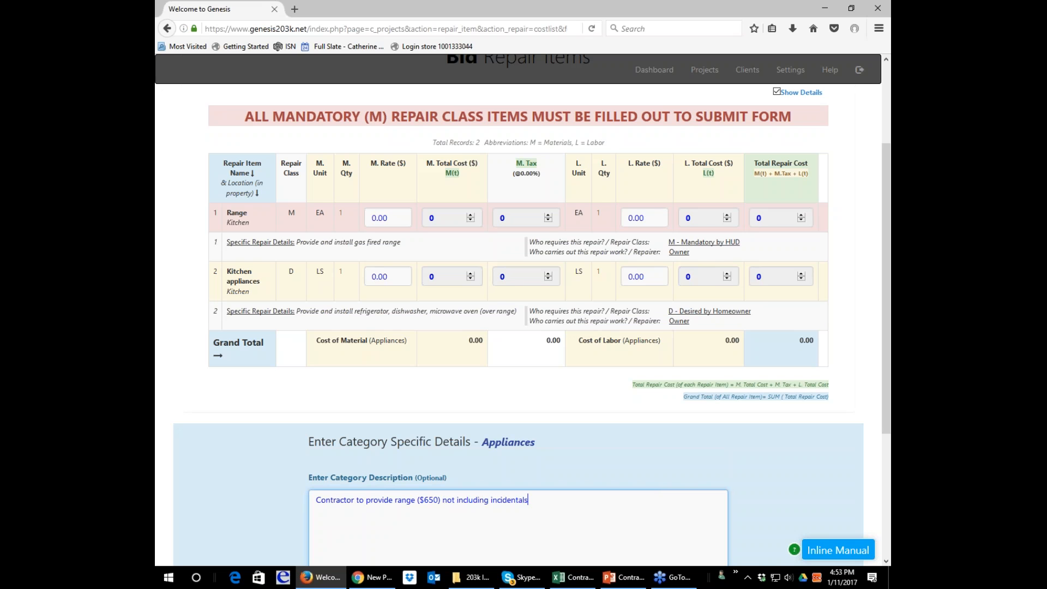
{"action": "type", "text": " (hoses, etc)"}
Set the material rate of the kitchen Range item to 650.
{"action": "left_click", "coordinate": [392, 217]}
{"action": "double_click", "coordinate": [379, 214]}
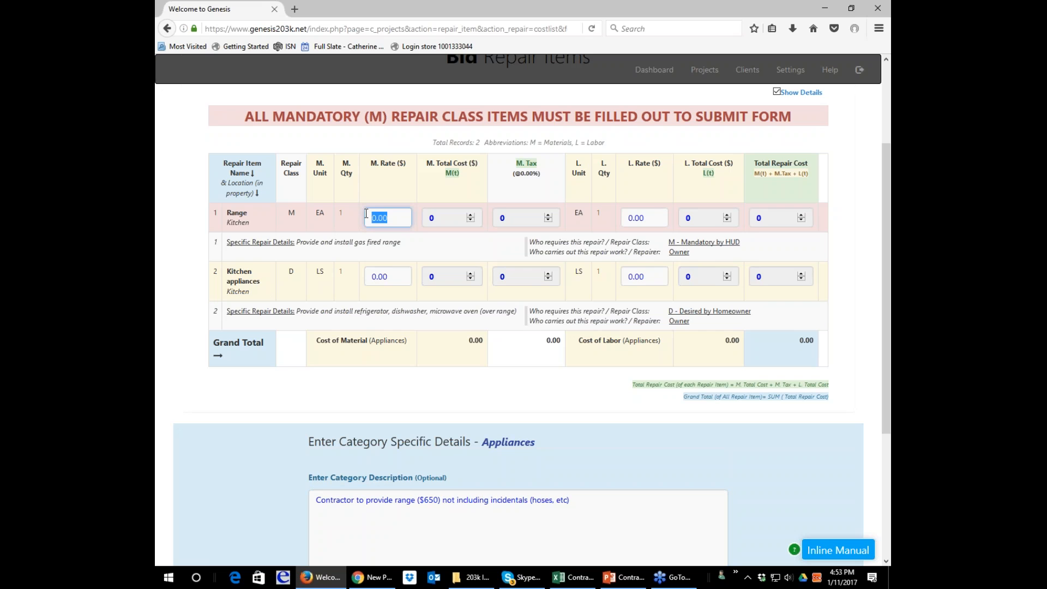
{"action": "type", "text": "650"}
{"action": "key", "text": "Tab"}
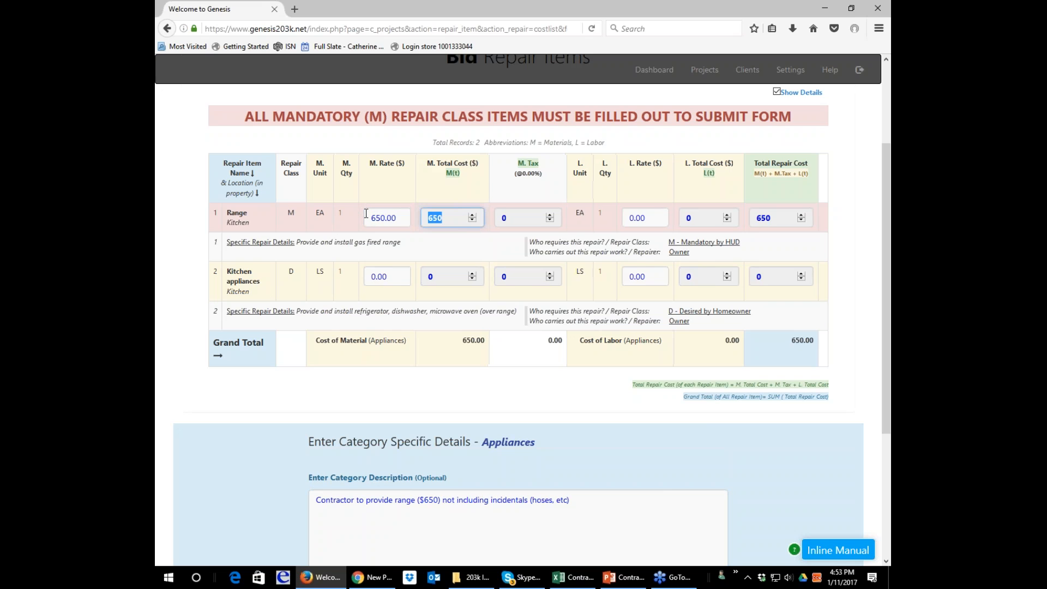
{"action": "key", "text": "Tab"}
{"action": "key", "text": "Tab"}
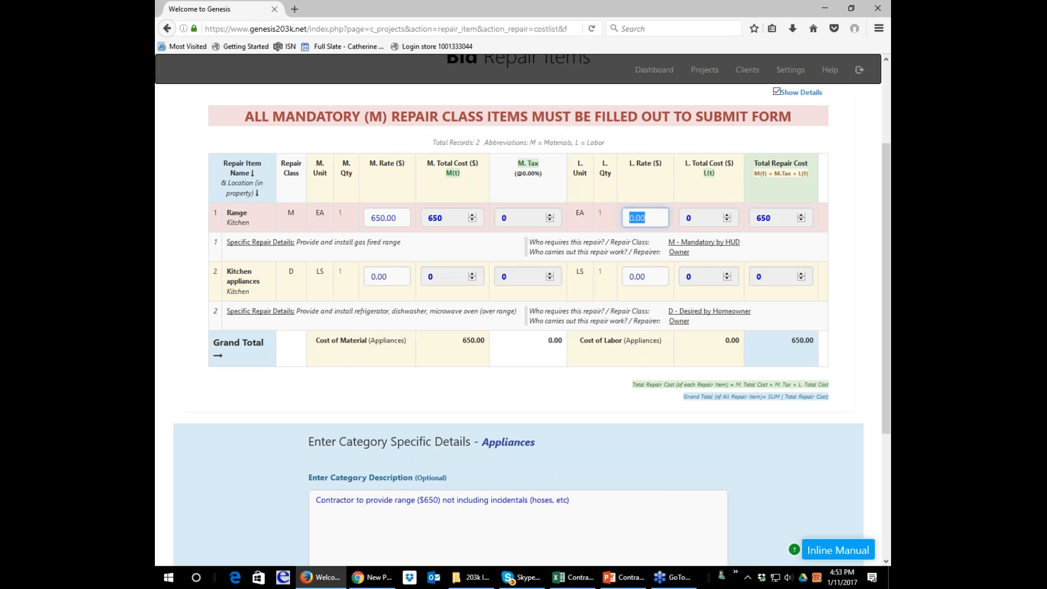
Change the kitchen Range item's material rate to 725.00.
{"action": "left_click", "coordinate": [398, 218]}
{"action": "left_click_drag", "start_coordinate": [398, 218], "coordinate": [372, 221]}
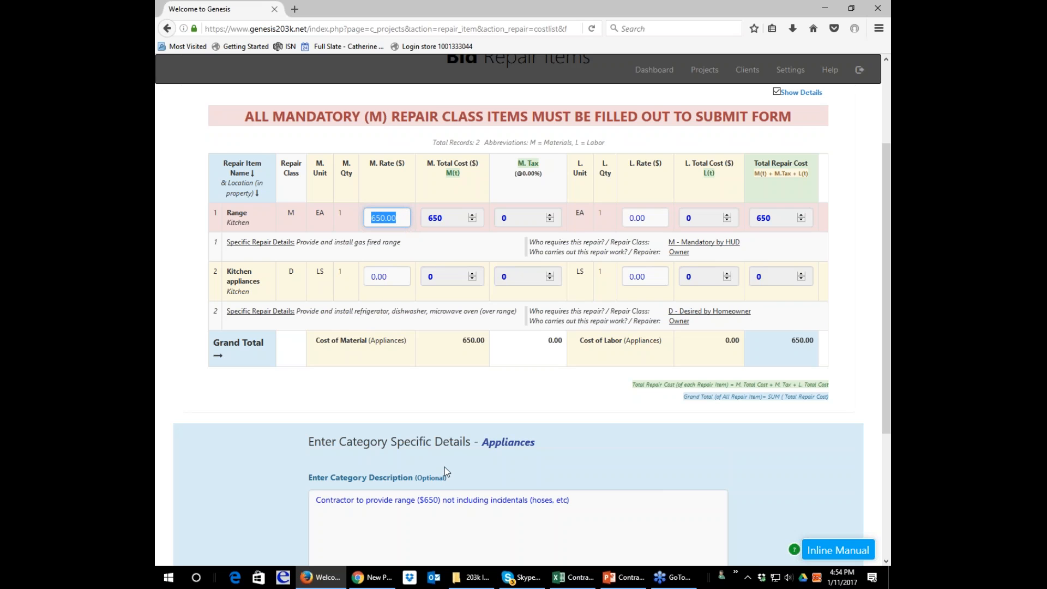
{"action": "type", "text": "70"}
{"action": "key", "text": "BackSpace"}
{"action": "type", "text": "25.00"}
{"action": "key", "text": "Tab"}
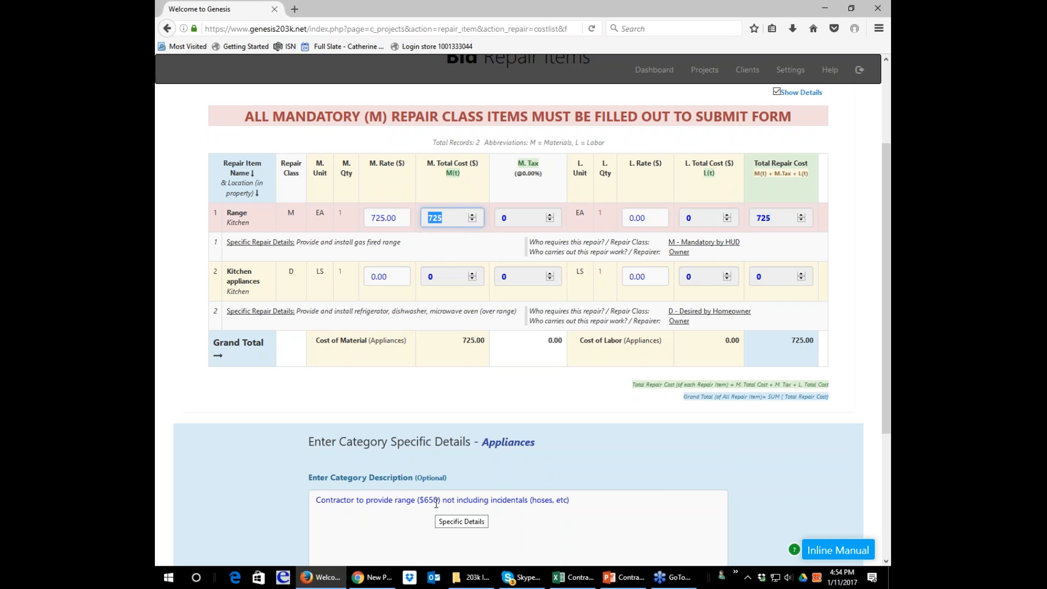
{"action": "left_click", "coordinate": [598, 505]}
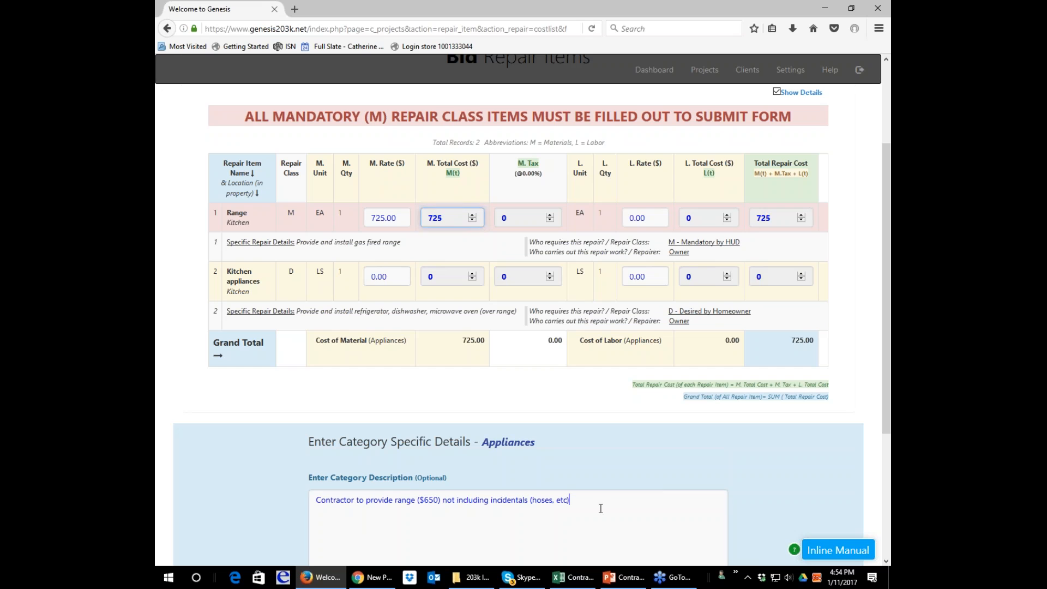
Set the labor rate of the kitchen Range item to 250.00.
{"action": "left_click", "coordinate": [639, 218]}
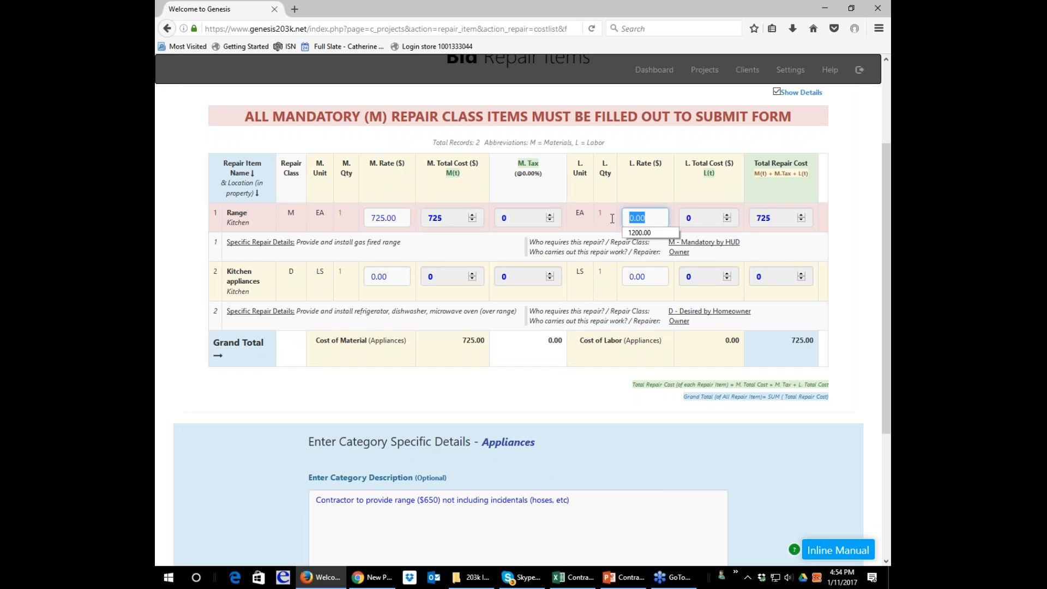
{"action": "type", "text": "250"}
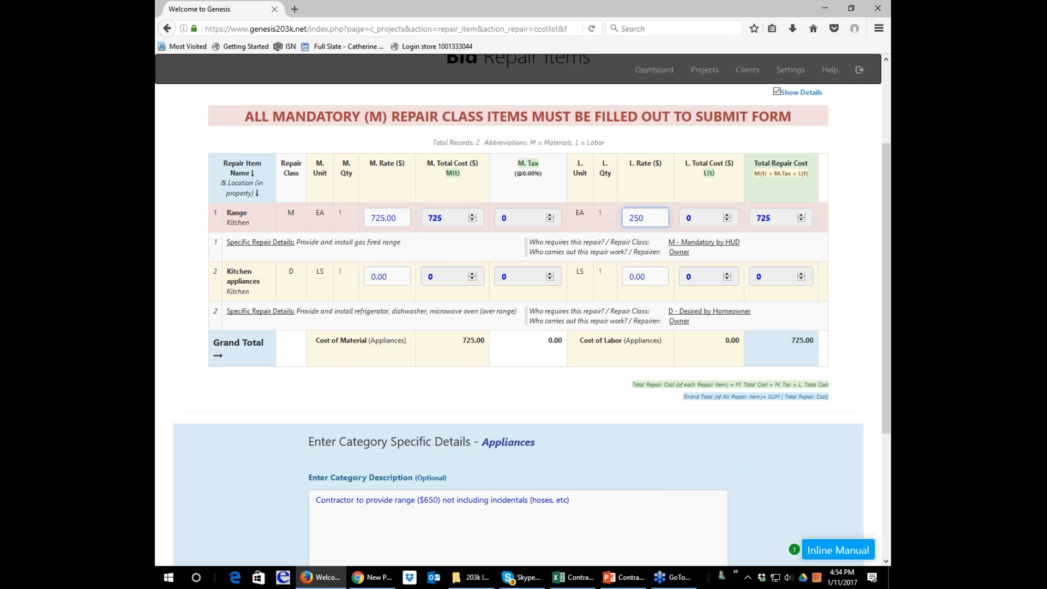
{"action": "type", "text": ".00"}
{"action": "key", "text": "Tab"}
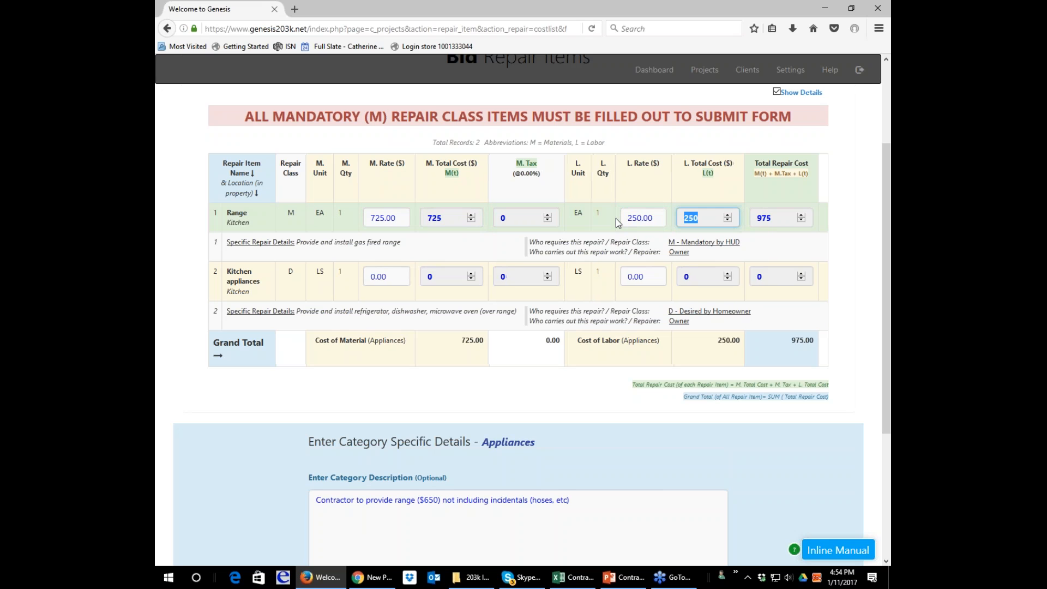
Submit the Appliances bid items and review the category costs and grand total in the Construction Cost Estimate.
{"action": "scroll", "coordinate": [616, 200], "scroll_direction": "down", "scroll_amount": 5}
{"action": "left_click", "coordinate": [499, 433]}
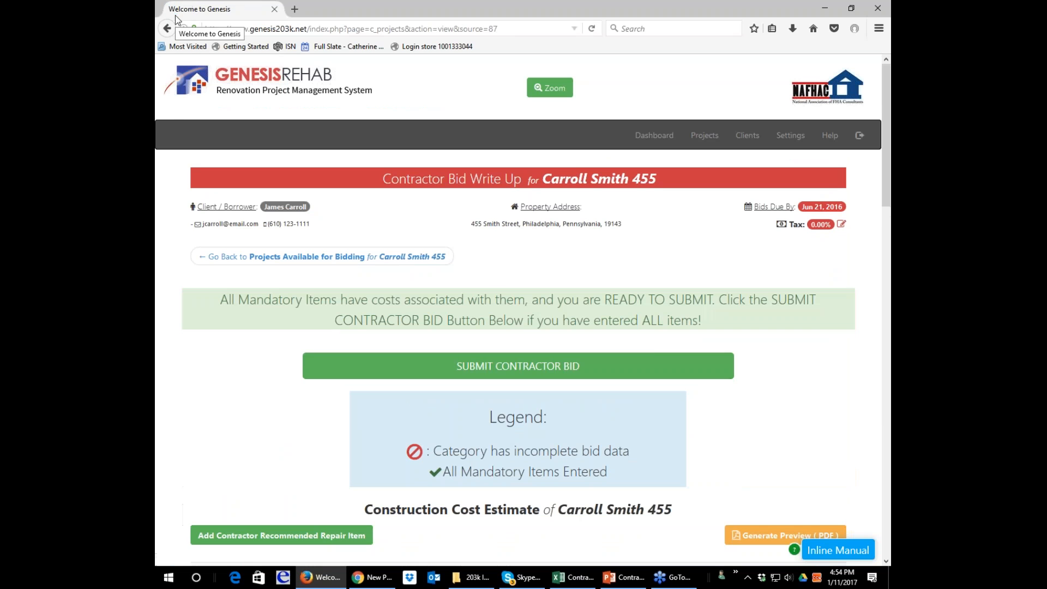
{"action": "scroll", "coordinate": [769, 375], "scroll_direction": "down", "scroll_amount": 2}
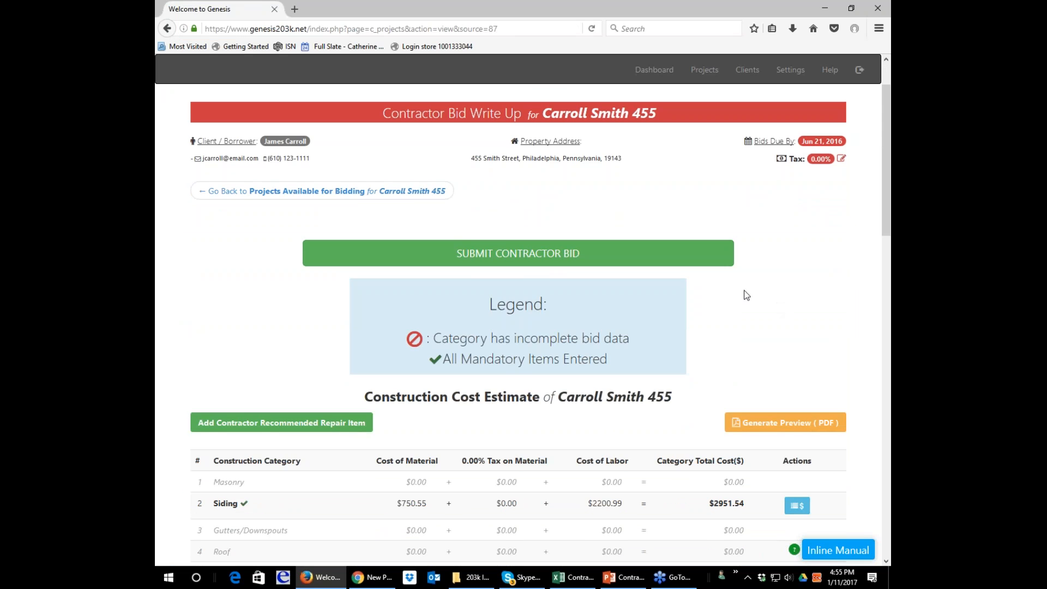
{"action": "scroll", "coordinate": [566, 263], "scroll_direction": "down", "scroll_amount": 15}
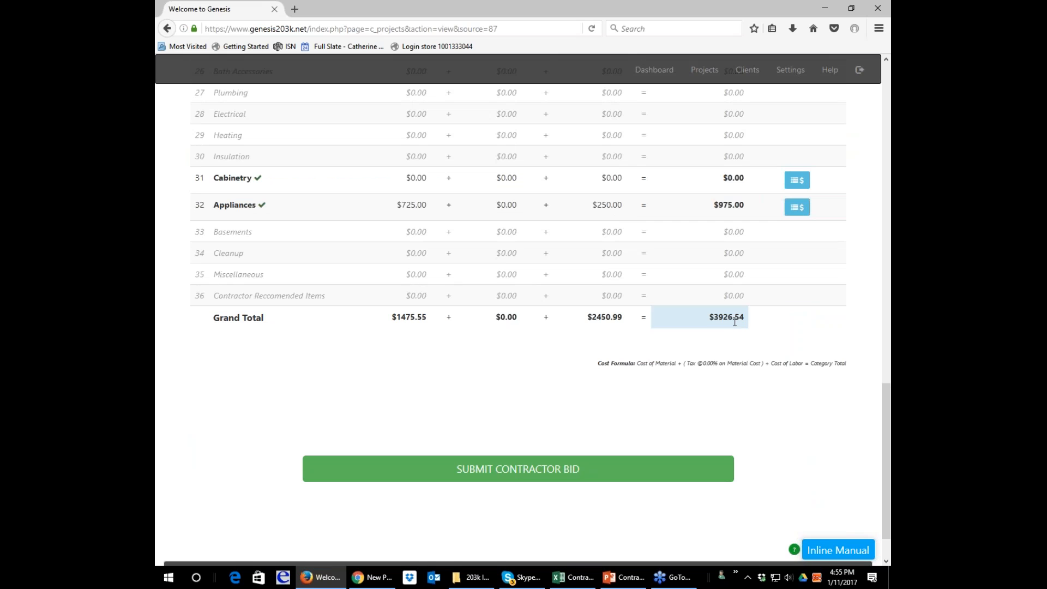
{"action": "scroll", "coordinate": [733, 321], "scroll_direction": "up", "scroll_amount": 5}
{"action": "scroll", "coordinate": [733, 321], "scroll_direction": "up", "scroll_amount": 9}
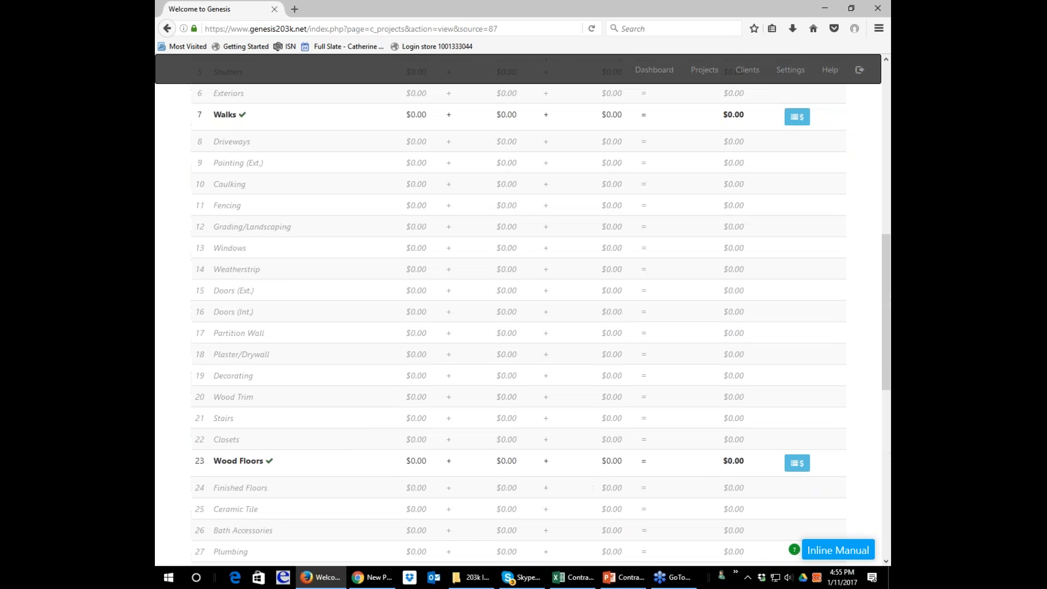
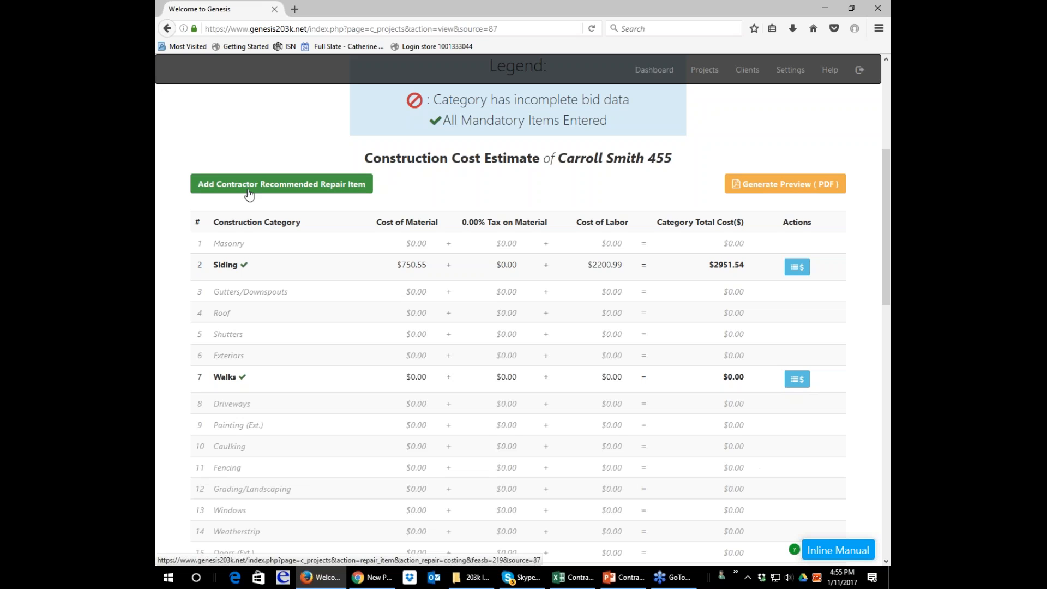
Start a contractor recommended repair item with location Exterior, repair class D - Desired by Homeowner, and Contractor carrying out the work.
{"action": "scroll", "coordinate": [249, 193], "scroll_direction": "up", "scroll_amount": 3}
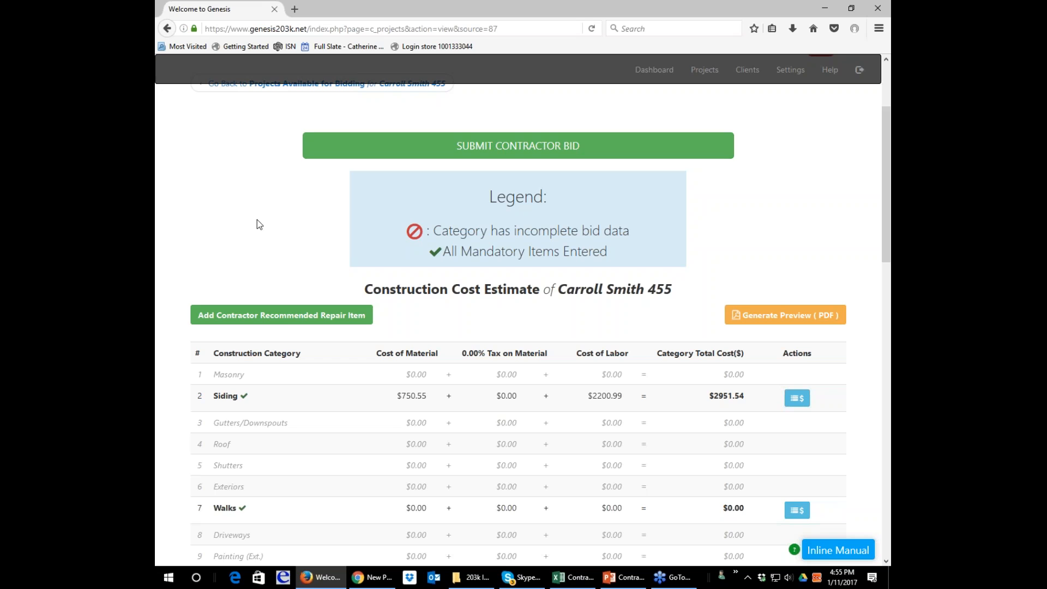
{"action": "left_click", "coordinate": [276, 316]}
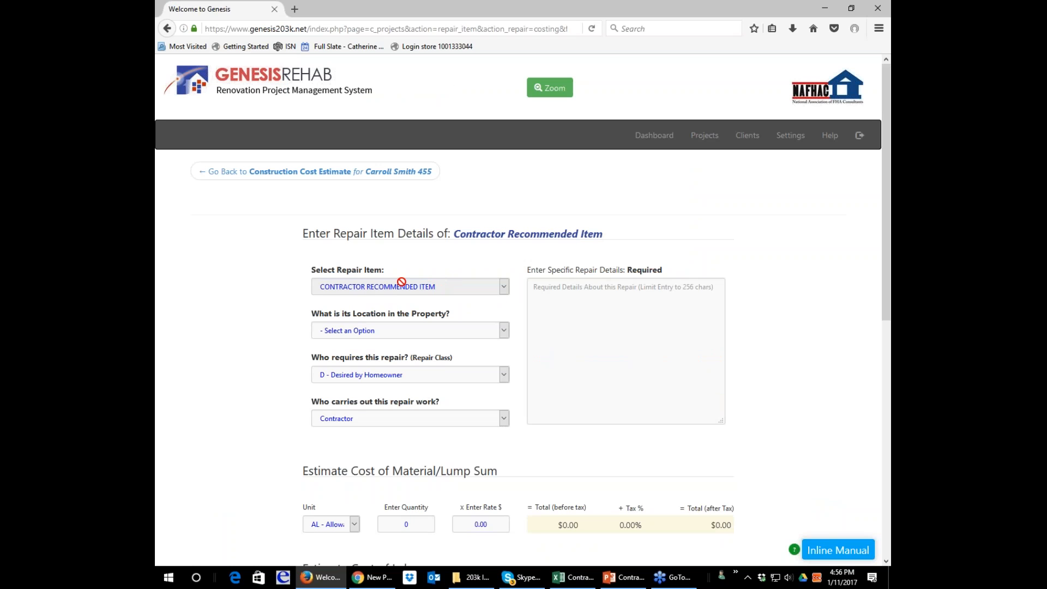
{"action": "left_click", "coordinate": [503, 332]}
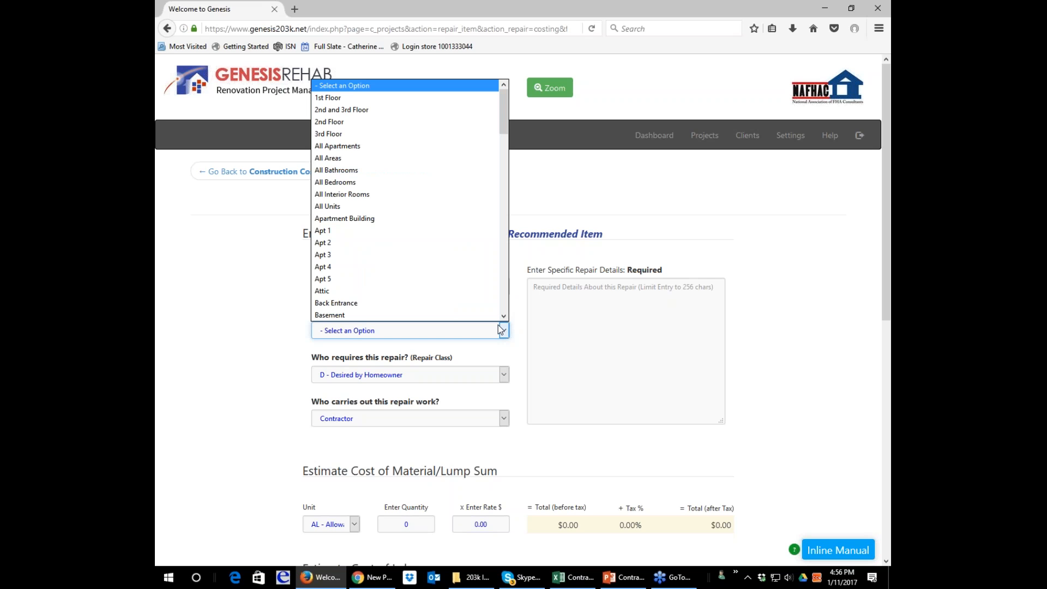
{"action": "key", "text": "e"}
{"action": "key", "text": "Return"}
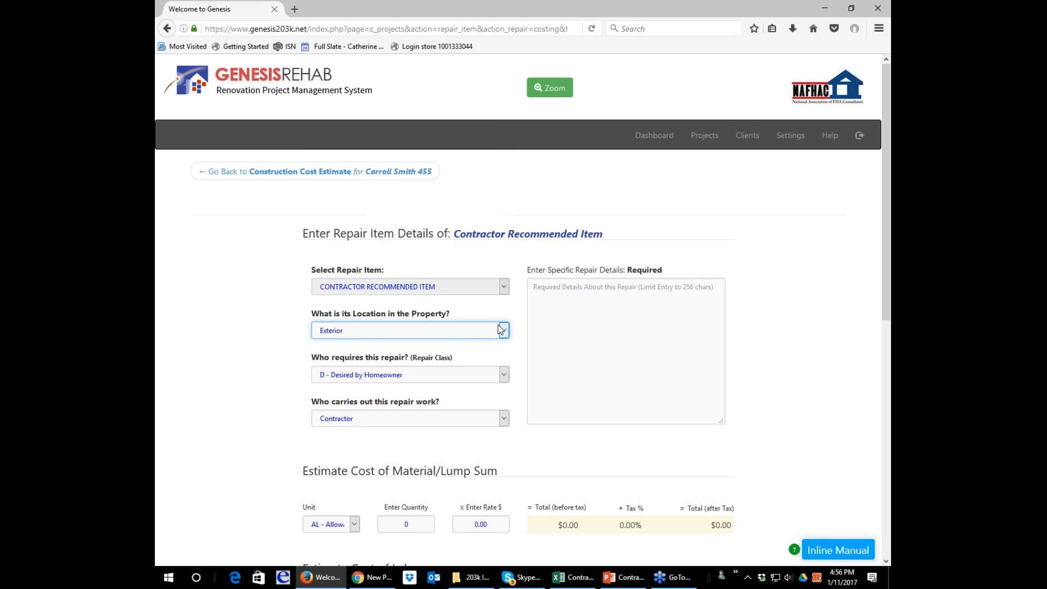
{"action": "left_click", "coordinate": [503, 374]}
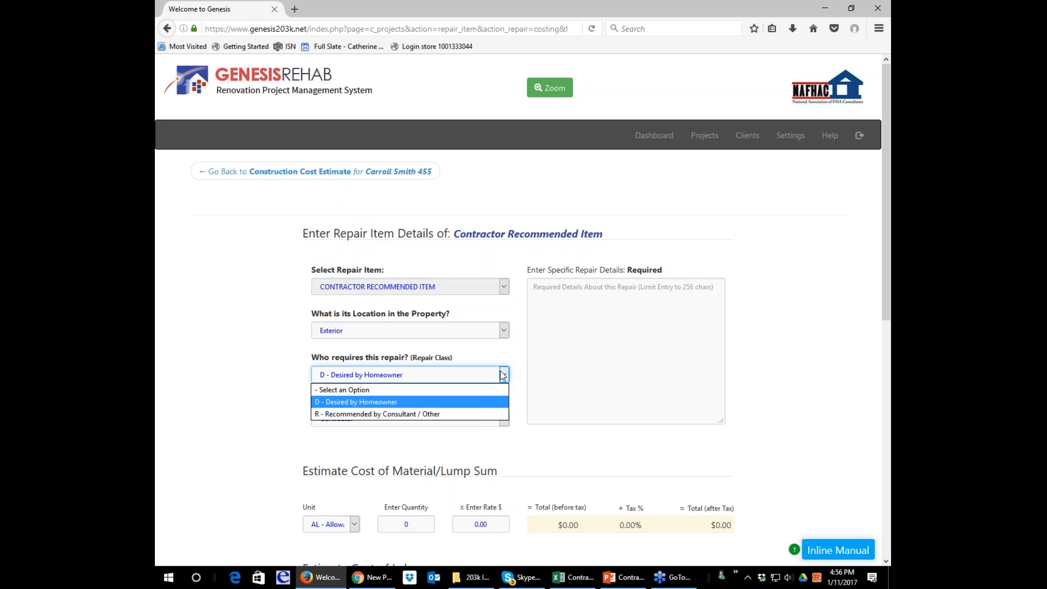
{"action": "left_click", "coordinate": [476, 405]}
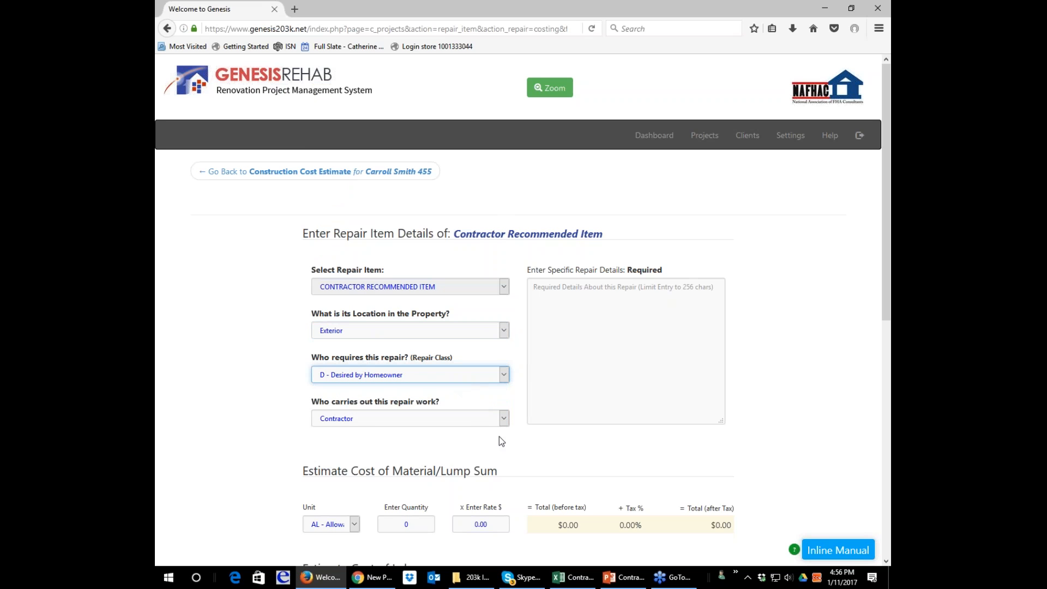
{"action": "left_click", "coordinate": [503, 420]}
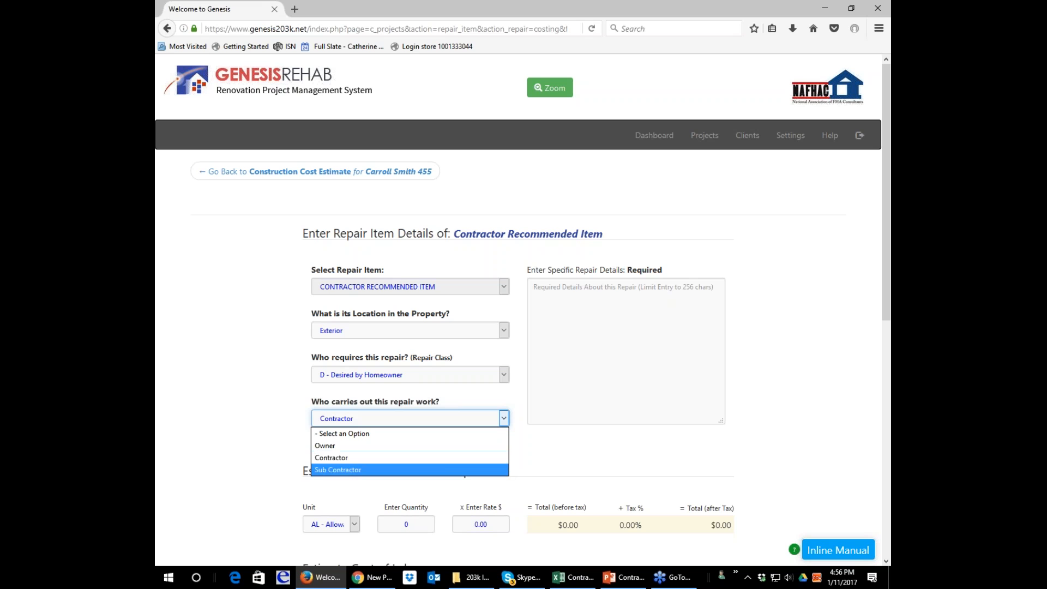
{"action": "left_click", "coordinate": [443, 461]}
Enter the repair details "Contractor to provide and install pvc privacy fence along driveway side (45 Ft) white".
{"action": "left_click", "coordinate": [549, 328]}
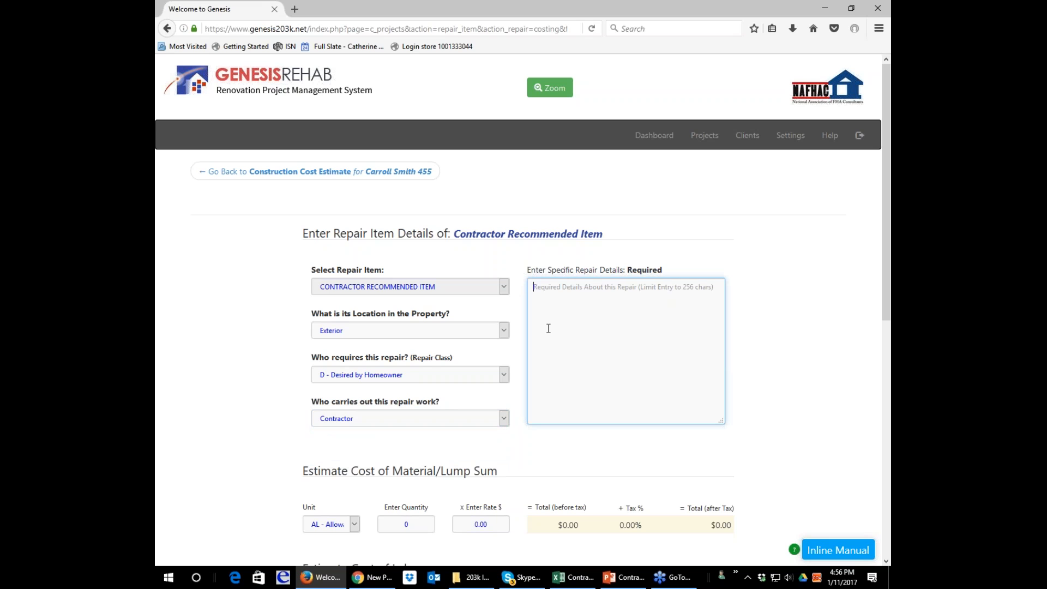
{"action": "type", "text": "Contractor to "}
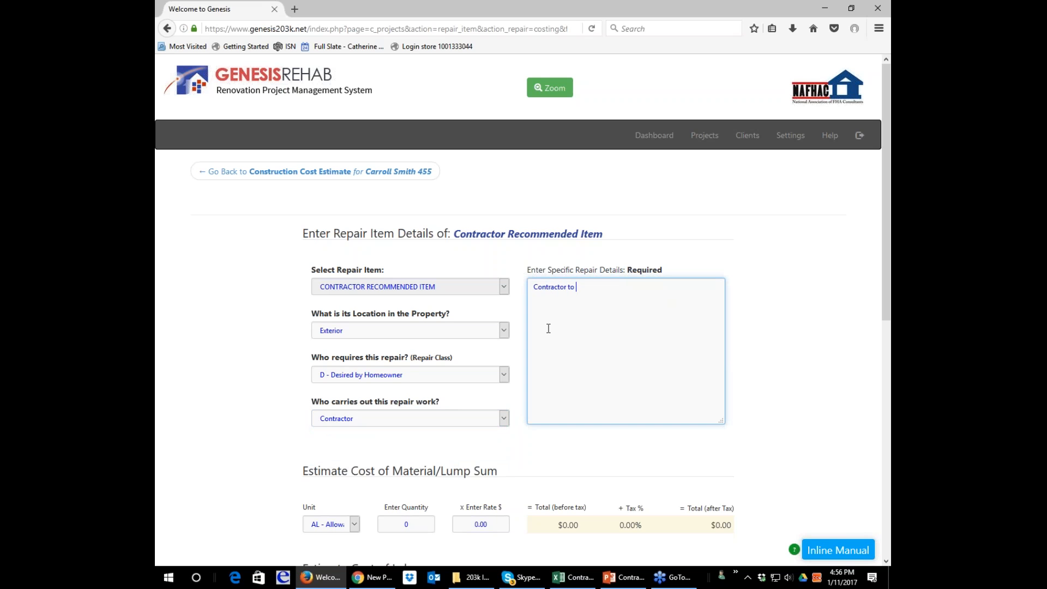
{"action": "type", "text": "provide and install pvc pic"}
{"action": "key", "text": "BackSpace"}
{"action": "key", "text": "BackSpace"}
{"action": "type", "text": "rivacy fence along "}
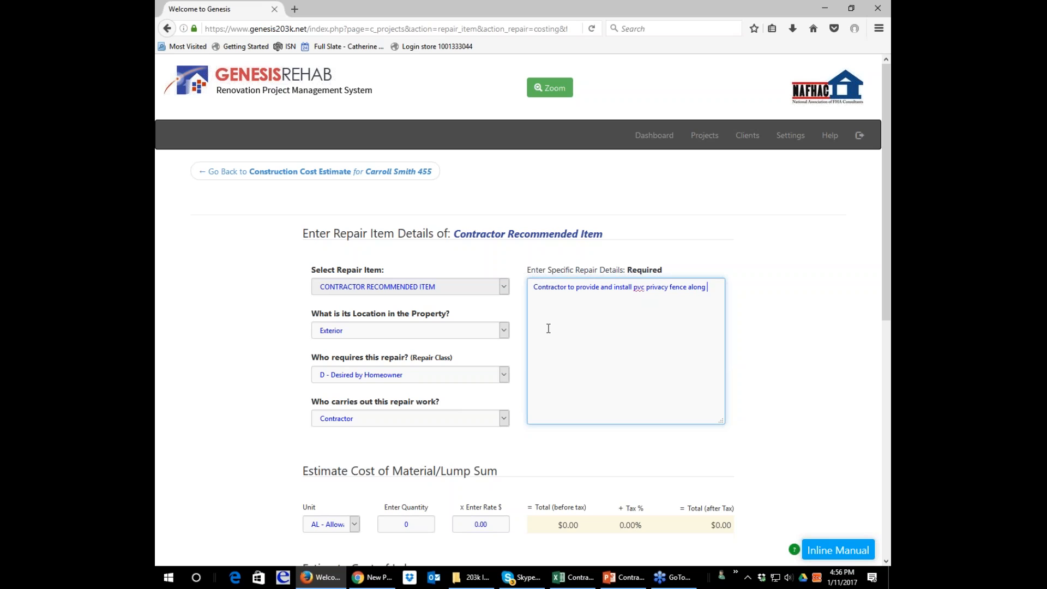
{"action": "type", "text": "driveway side (45 Ft) white"}
Estimate the fence's material cost in linear feet with a quantity of 45 and a rate of 30.
{"action": "scroll", "coordinate": [543, 321], "scroll_direction": "down", "scroll_amount": 2}
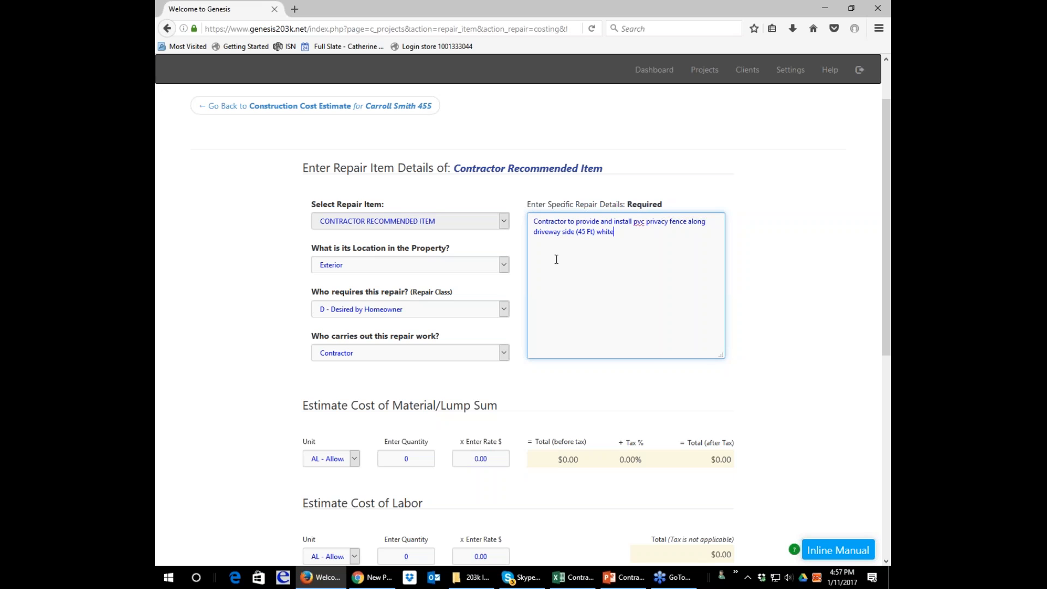
{"action": "scroll", "coordinate": [557, 257], "scroll_direction": "down", "scroll_amount": 4}
{"action": "scroll", "coordinate": [365, 351], "scroll_direction": "up", "scroll_amount": 2}
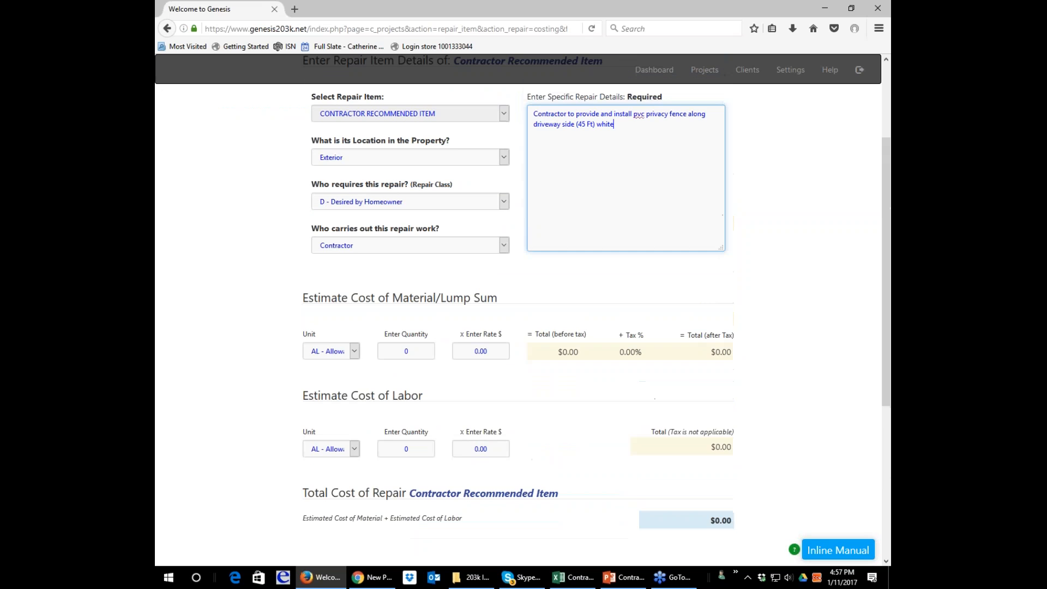
{"action": "left_click", "coordinate": [354, 350]}
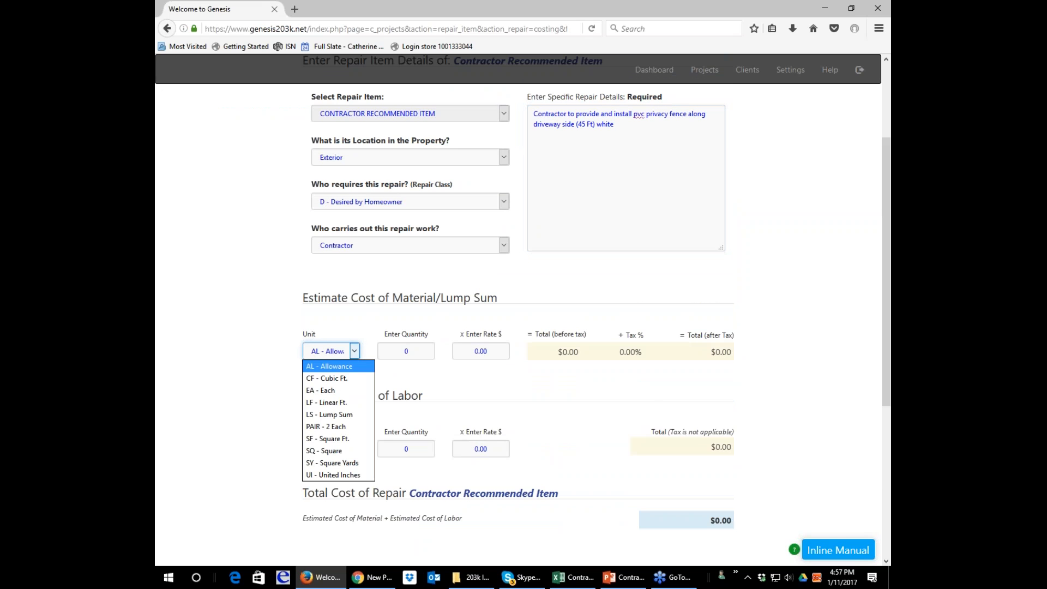
{"action": "left_click", "coordinate": [351, 402]}
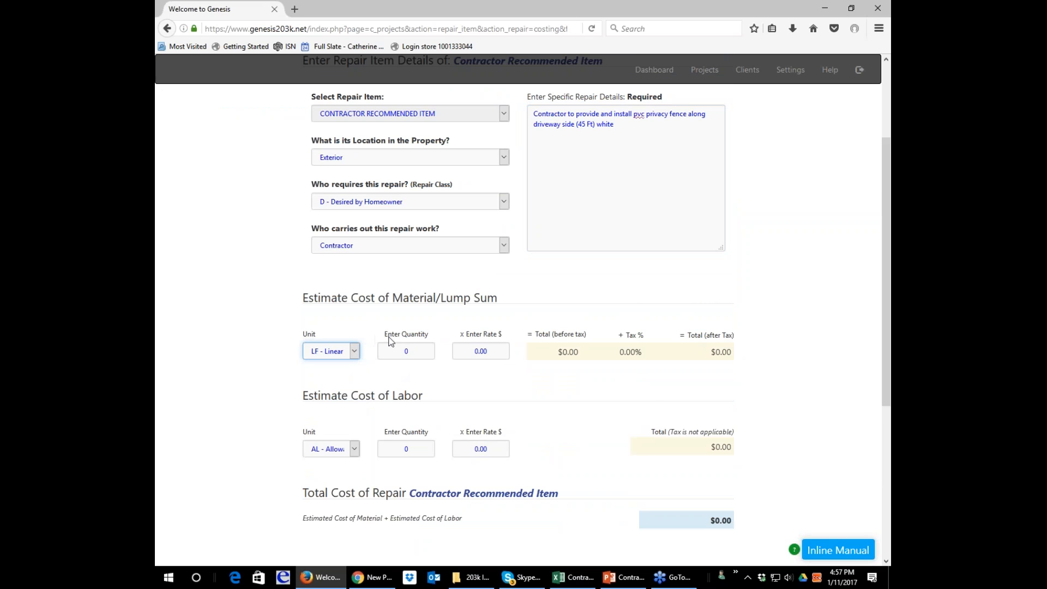
{"action": "left_click", "coordinate": [414, 350]}
{"action": "key", "text": "BackSpace"}
{"action": "type", "text": "45"}
{"action": "key", "text": "Tab"}
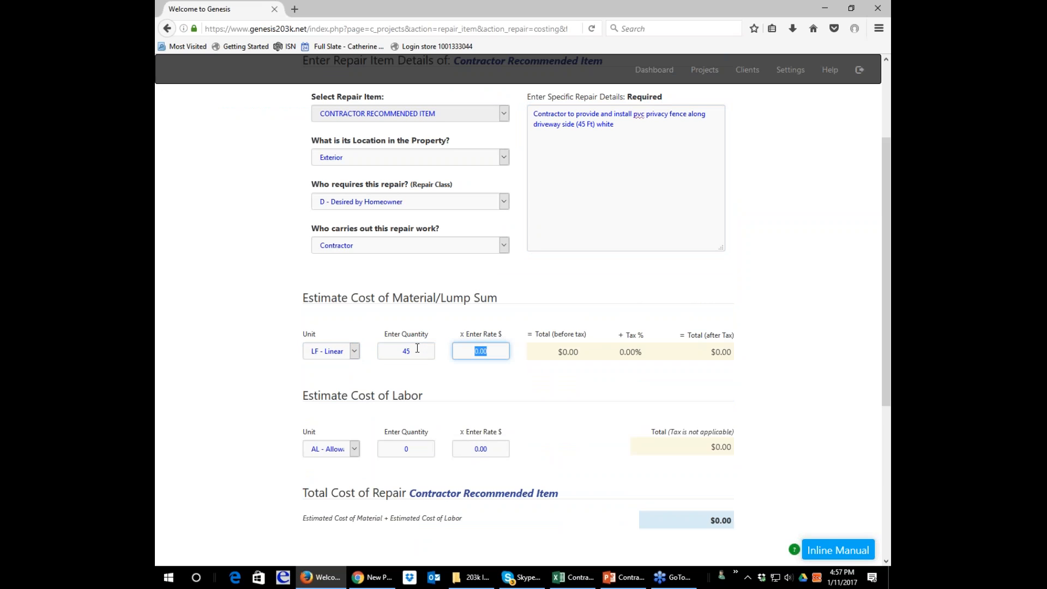
{"action": "type", "text": "30"}
{"action": "key", "text": "Tab"}
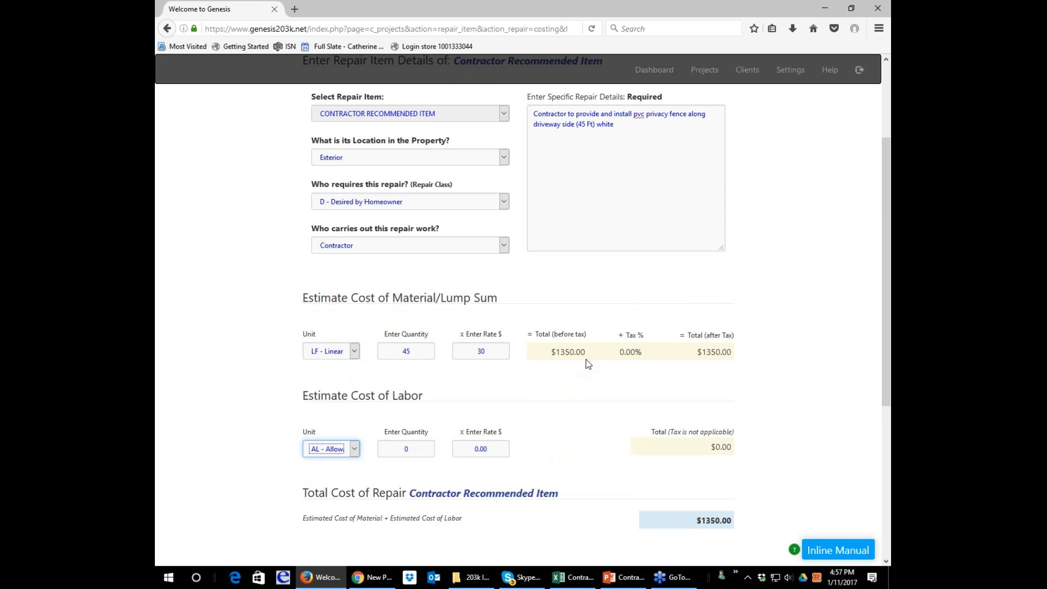
Estimate the fence's labor cost as a lump sum with quantity 1 and a rate of 1200.
{"action": "scroll", "coordinate": [583, 363], "scroll_direction": "down", "scroll_amount": 2}
{"action": "left_click", "coordinate": [355, 384]}
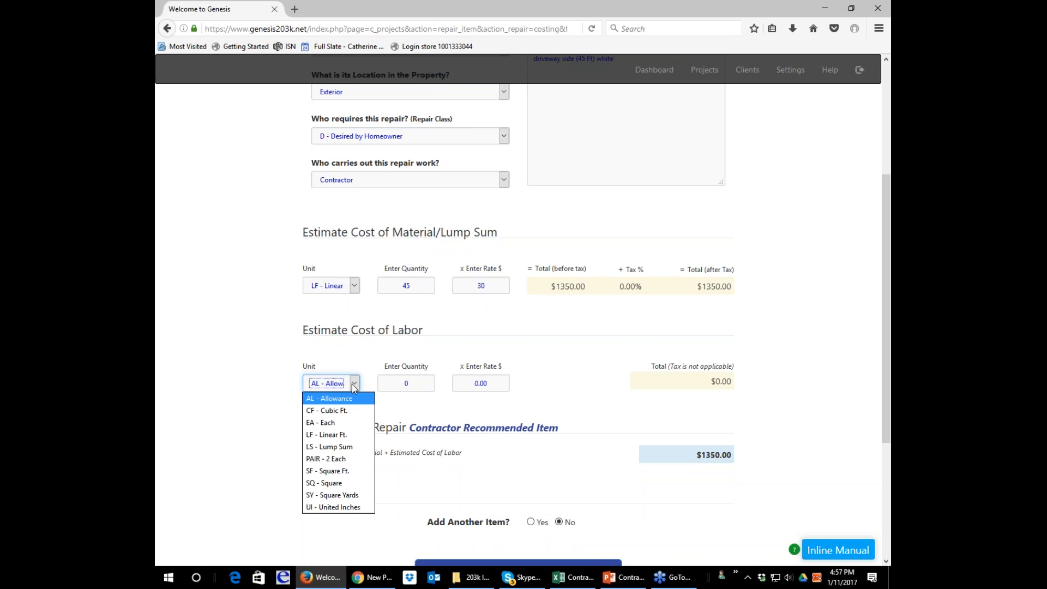
{"action": "left_click", "coordinate": [347, 449]}
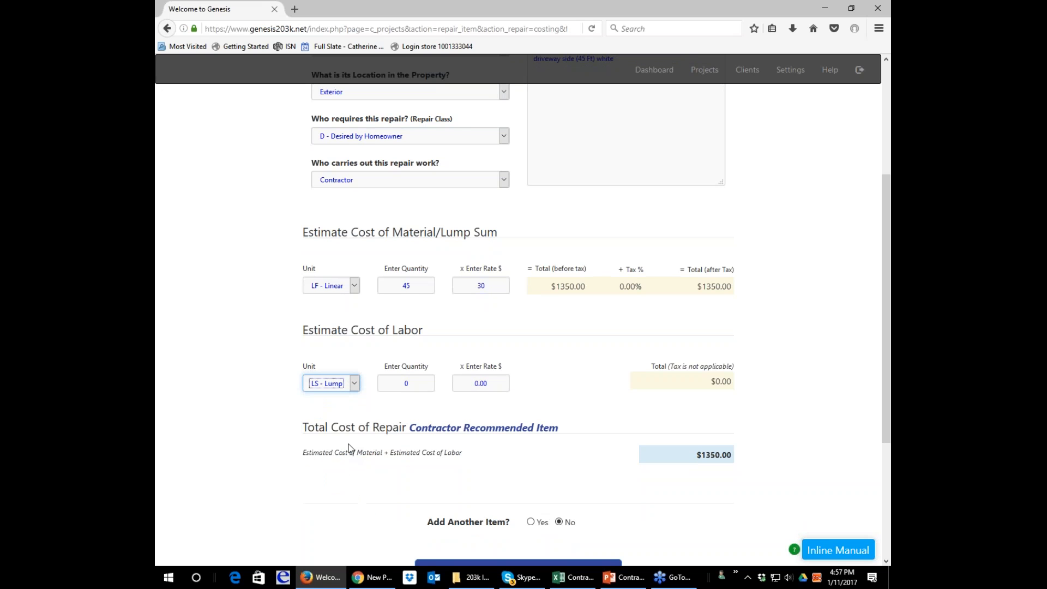
{"action": "left_click", "coordinate": [357, 387]}
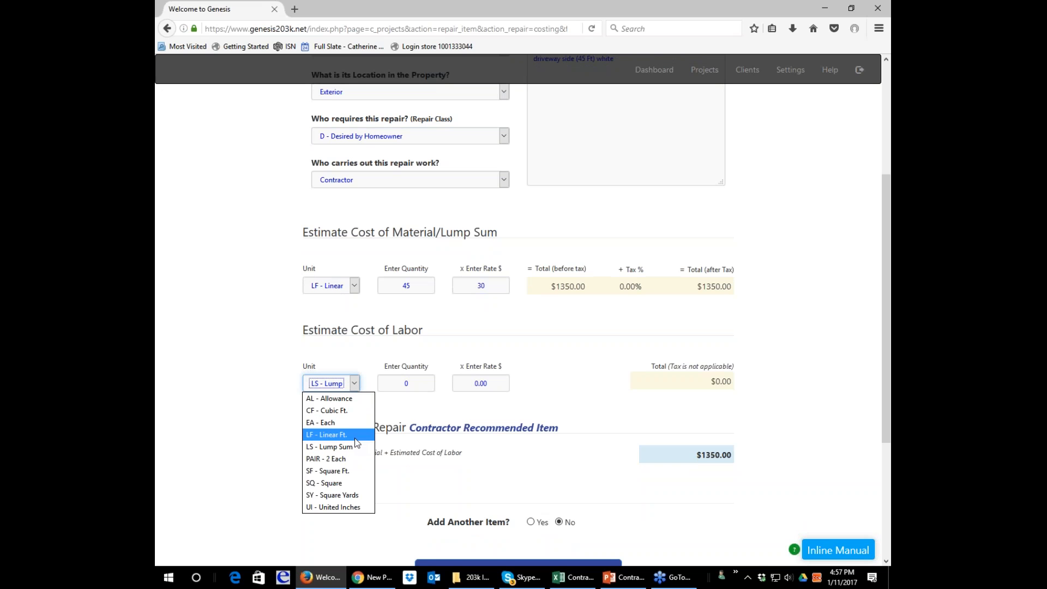
{"action": "left_click", "coordinate": [352, 447]}
{"action": "left_click", "coordinate": [417, 382]}
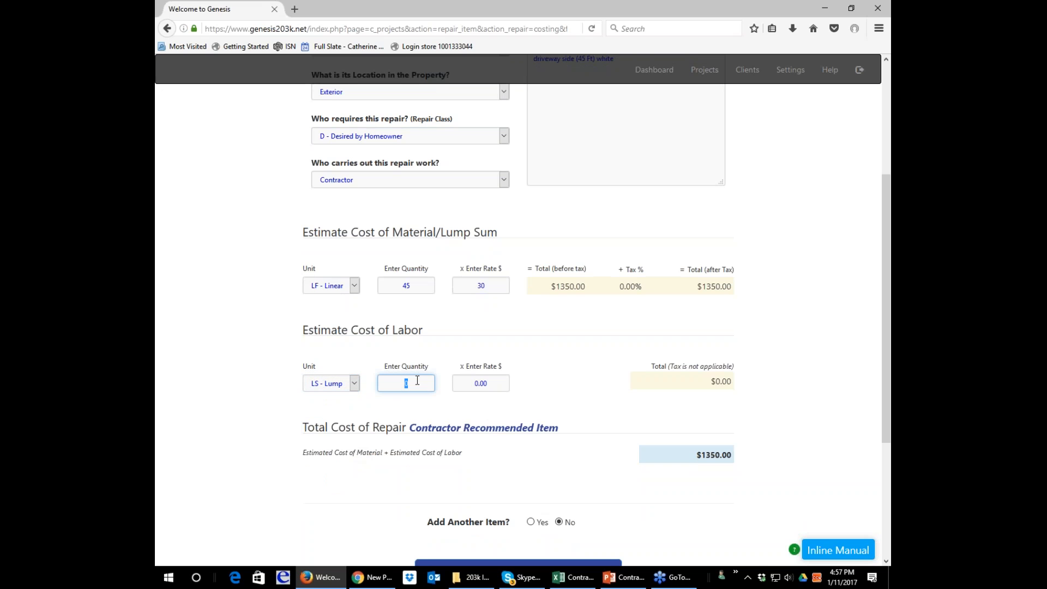
{"action": "type", "text": "1"}
{"action": "key", "text": "Tab"}
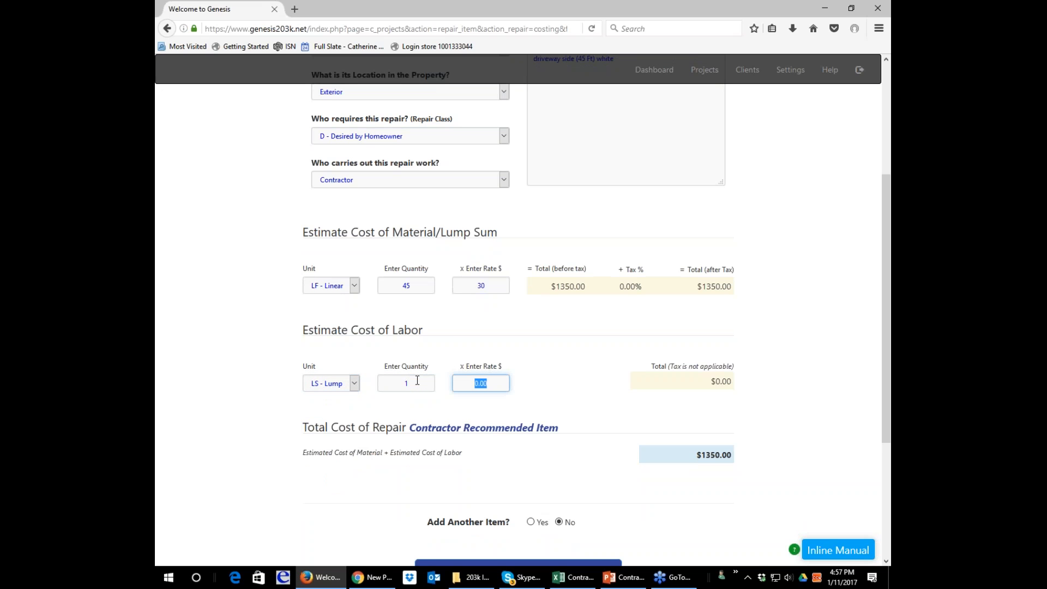
{"action": "type", "text": "1200"}
Choose to add another item after the fence item and review its entered details and costs.
{"action": "scroll", "coordinate": [584, 239], "scroll_direction": "down", "scroll_amount": 4}
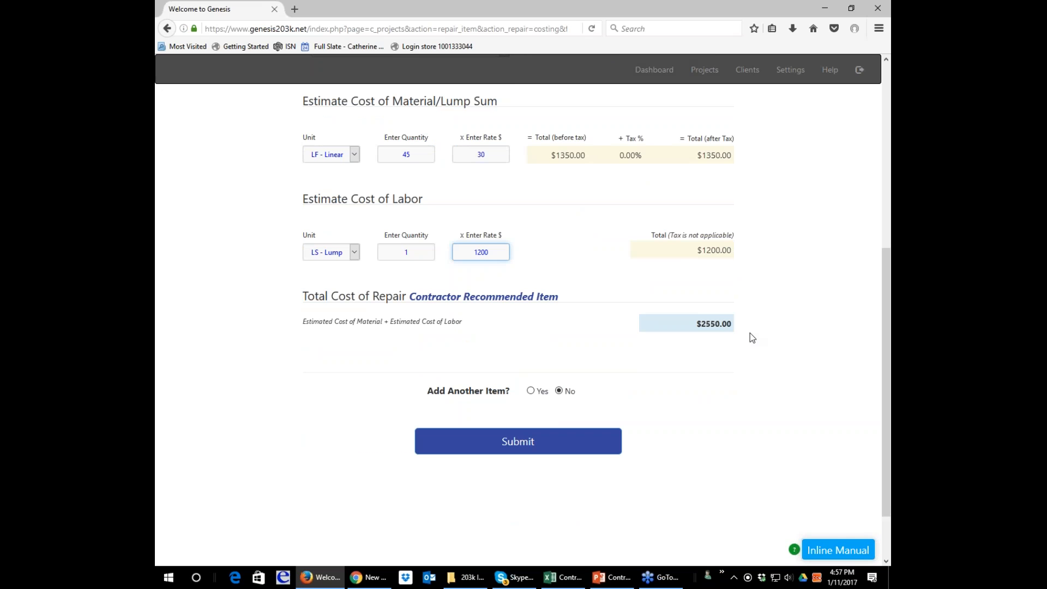
{"action": "left_click", "coordinate": [530, 391]}
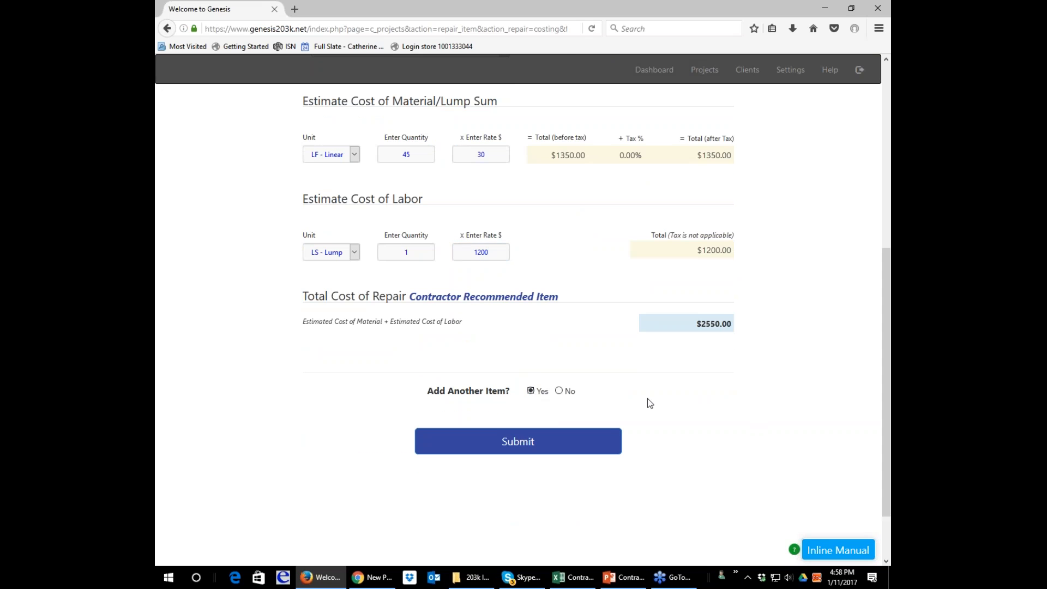
{"action": "scroll", "coordinate": [646, 398], "scroll_direction": "up", "scroll_amount": 5}
{"action": "scroll", "coordinate": [644, 406], "scroll_direction": "up", "scroll_amount": 2}
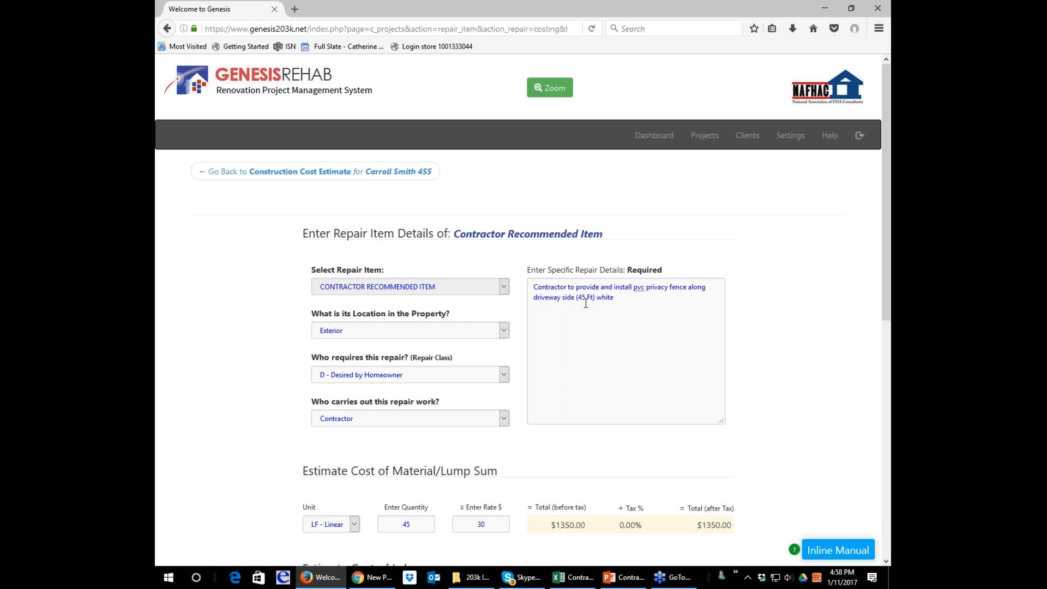
{"action": "scroll", "coordinate": [585, 303], "scroll_direction": "down", "scroll_amount": 7}
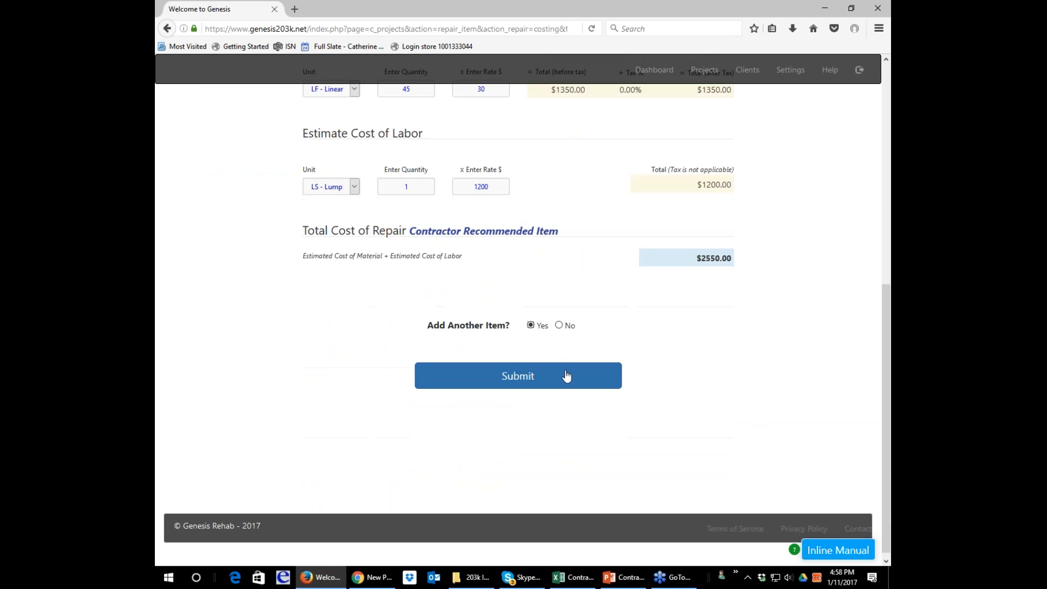
Change the material quantity of the fence item to 15.
{"action": "scroll", "coordinate": [586, 266], "scroll_direction": "up", "scroll_amount": 3}
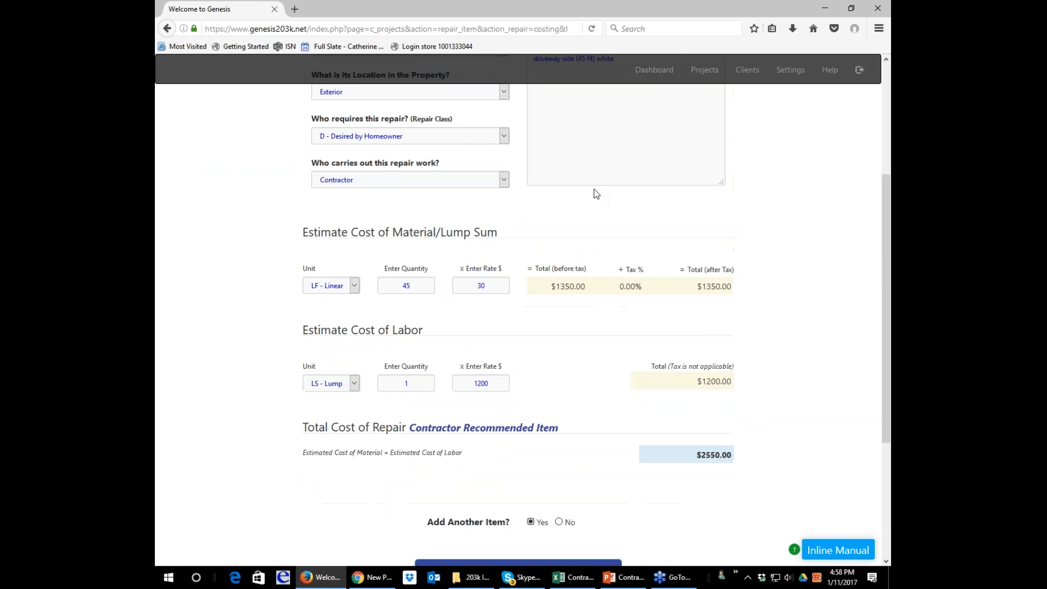
{"action": "scroll", "coordinate": [595, 191], "scroll_direction": "up", "scroll_amount": 1}
{"action": "double_click", "coordinate": [403, 351]}
{"action": "type", "text": "1"}
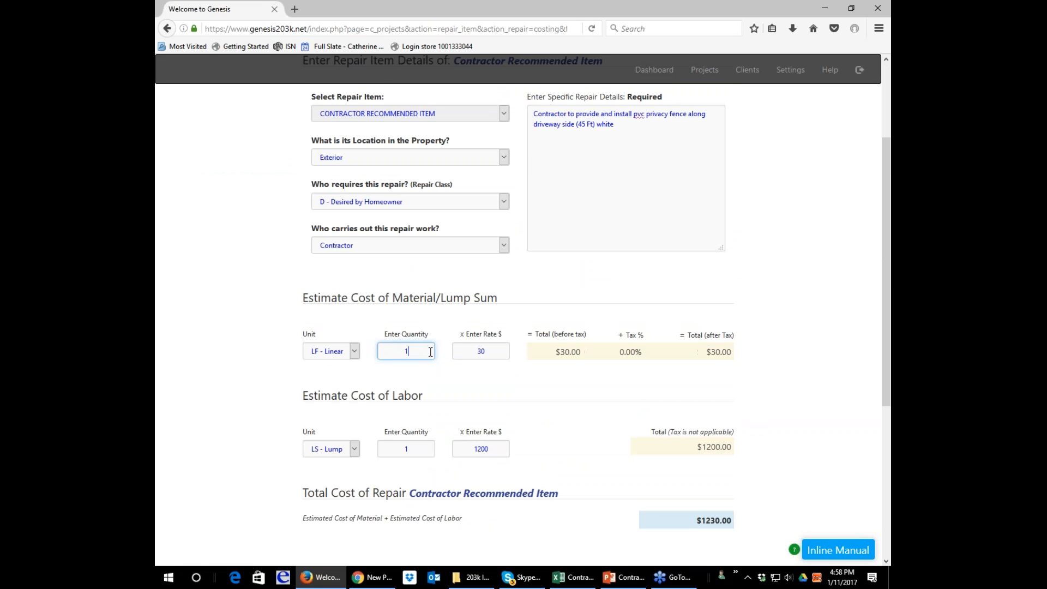
{"action": "type", "text": "5"}
Correct the fence length in the repair details to 15 Ft and submit the item.
{"action": "scroll", "coordinate": [573, 241], "scroll_direction": "up", "scroll_amount": 3}
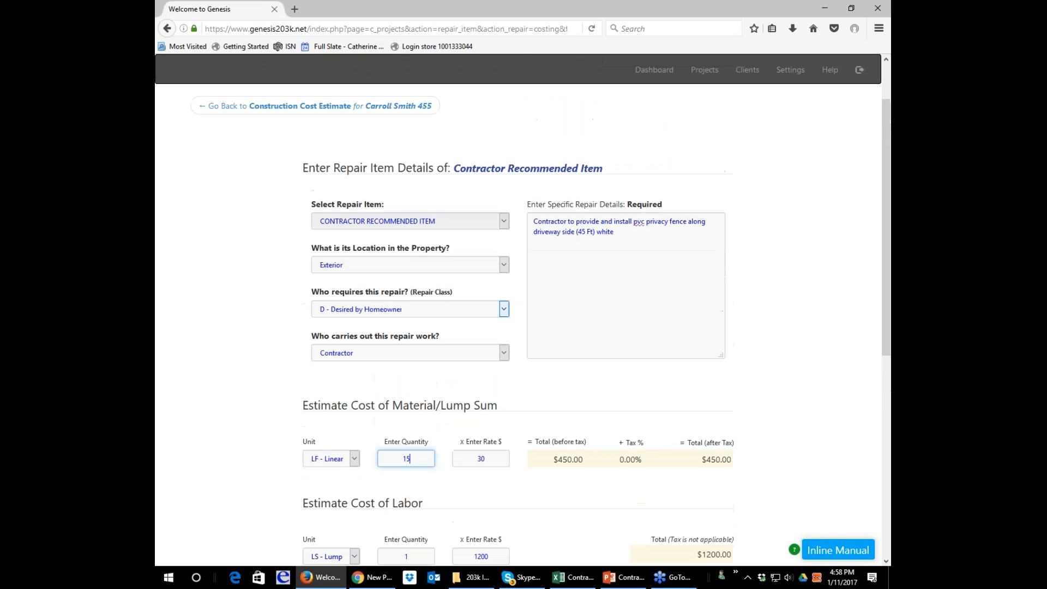
{"action": "left_click", "coordinate": [582, 232]}
{"action": "key", "text": "BackSpace"}
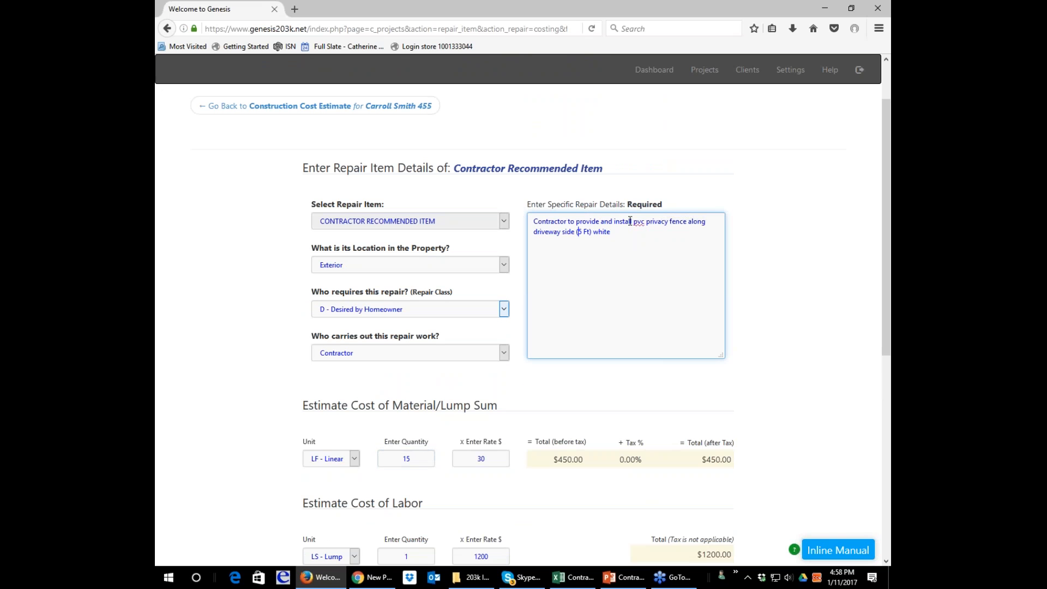
{"action": "type", "text": "1"}
{"action": "scroll", "coordinate": [641, 260], "scroll_direction": "down", "scroll_amount": 5}
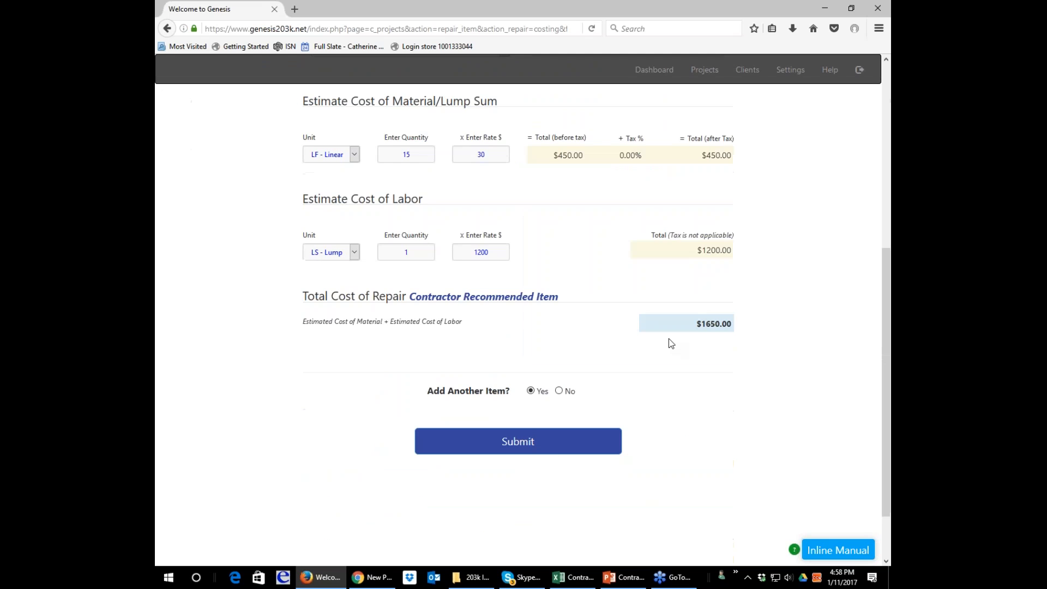
{"action": "left_click", "coordinate": [579, 449]}
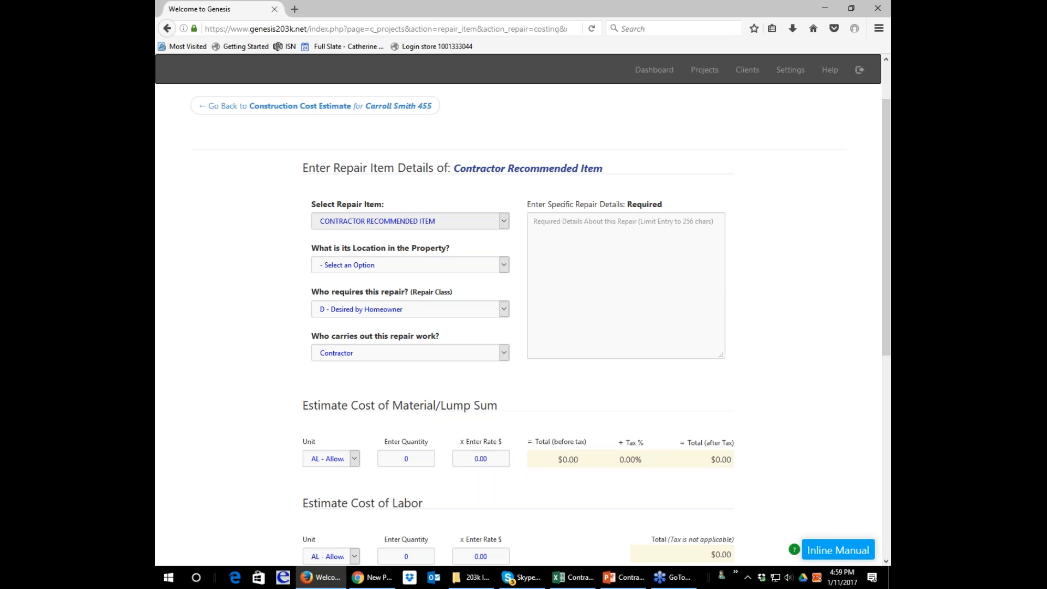
Choose to add another item after this one and try to submit the blank contractor recommended item.
{"action": "scroll", "coordinate": [423, 498], "scroll_direction": "down", "scroll_amount": 3}
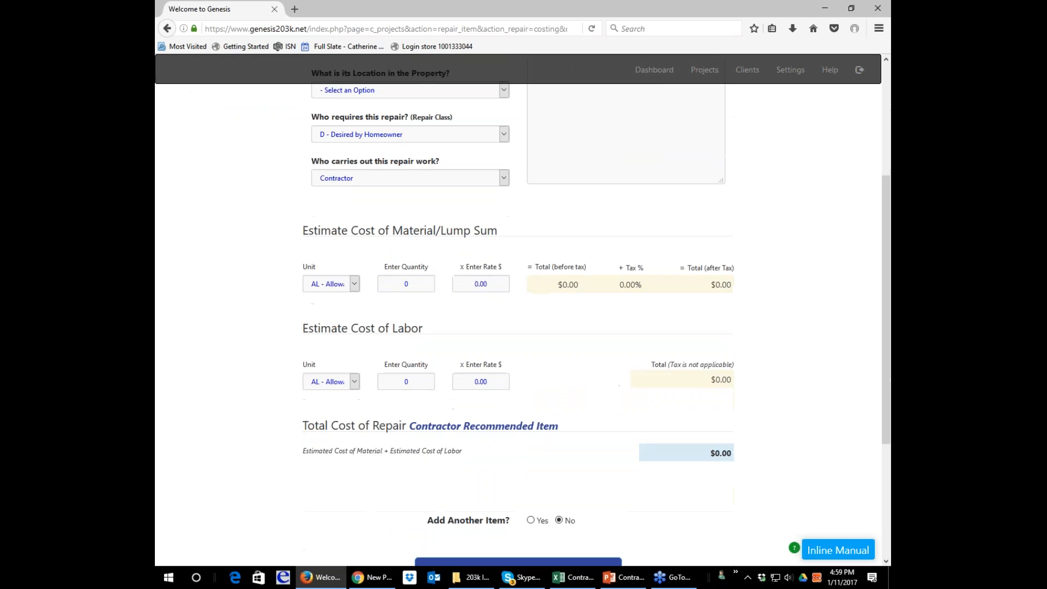
{"action": "scroll", "coordinate": [468, 463], "scroll_direction": "down", "scroll_amount": 1}
{"action": "left_click", "coordinate": [531, 457]}
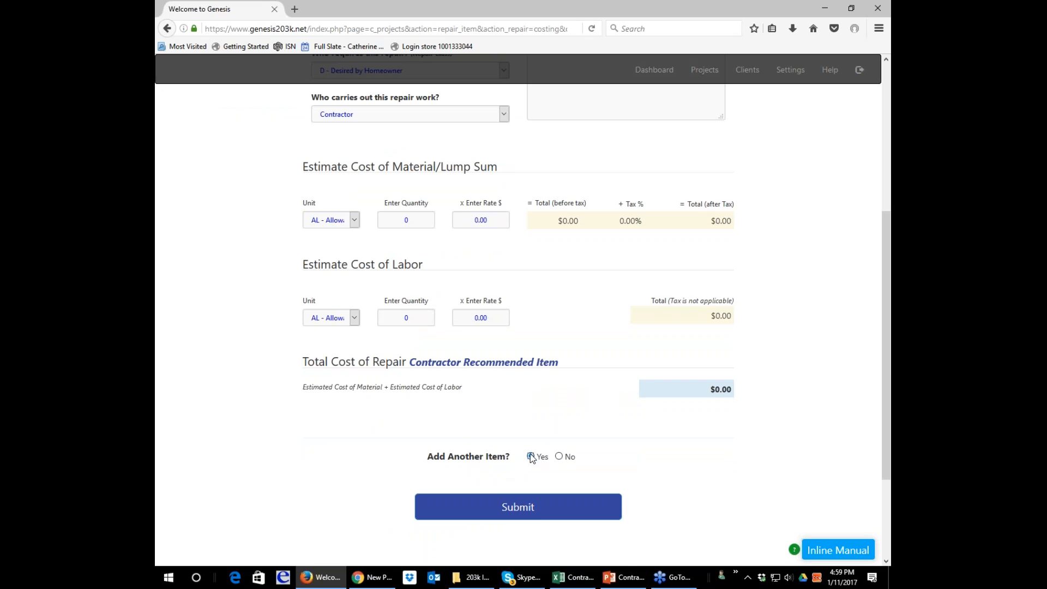
{"action": "left_click", "coordinate": [537, 516]}
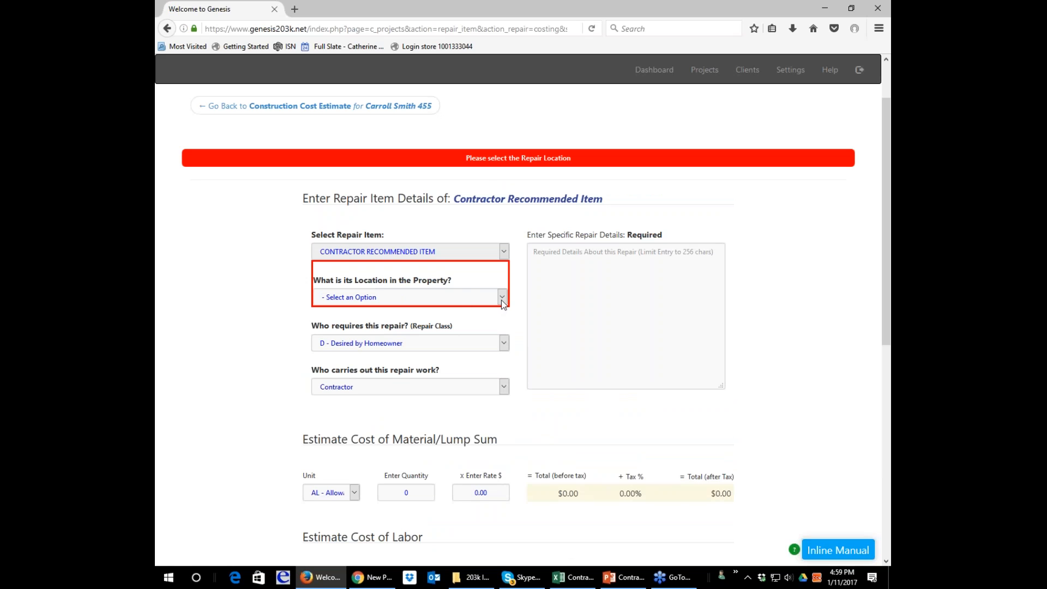
Set the repair item's location to Exterior and its repair class to R - Recommended by Consultant / Other.
{"action": "left_click", "coordinate": [500, 299]}
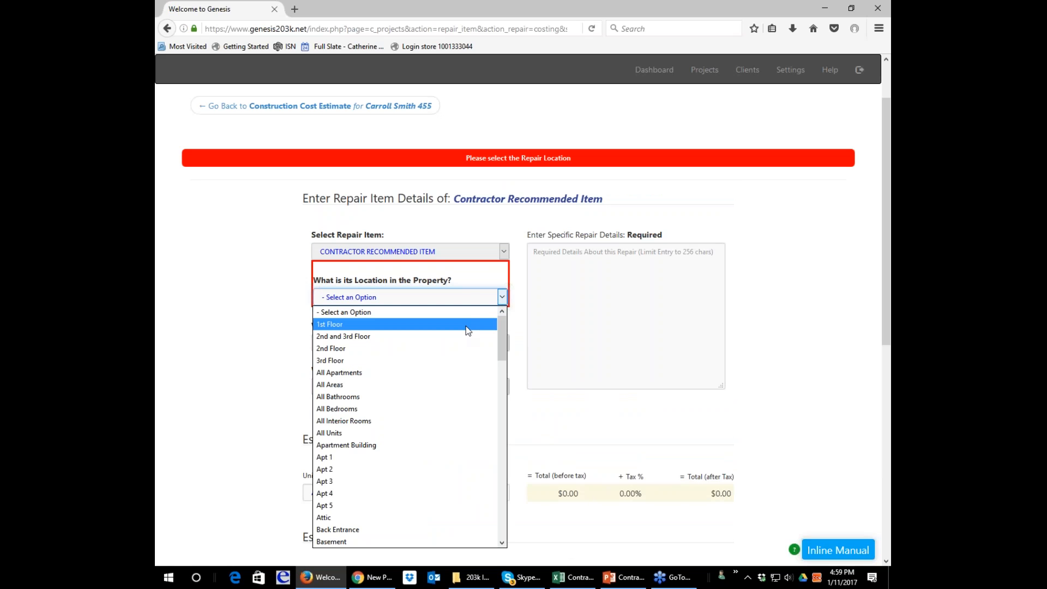
{"action": "key", "text": "e"}
{"action": "key", "text": "Return"}
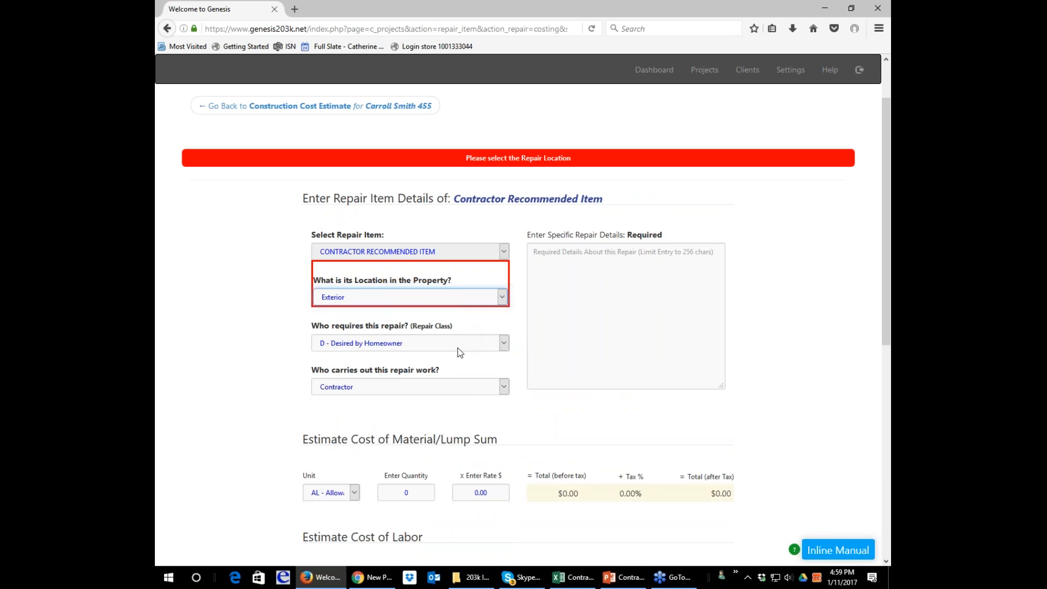
{"action": "left_click", "coordinate": [457, 347]}
{"action": "left_click", "coordinate": [459, 381]}
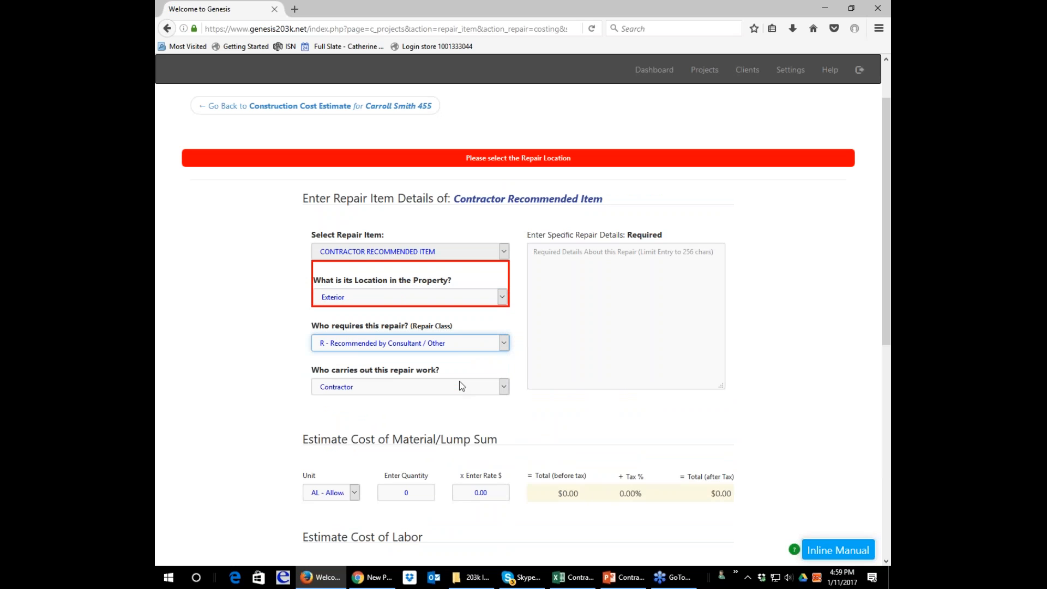
Enter "Permit for 15 ft fence along driveway" as the specific repair details.
{"action": "left_click", "coordinate": [565, 294]}
{"action": "type", "text": "Permit"}
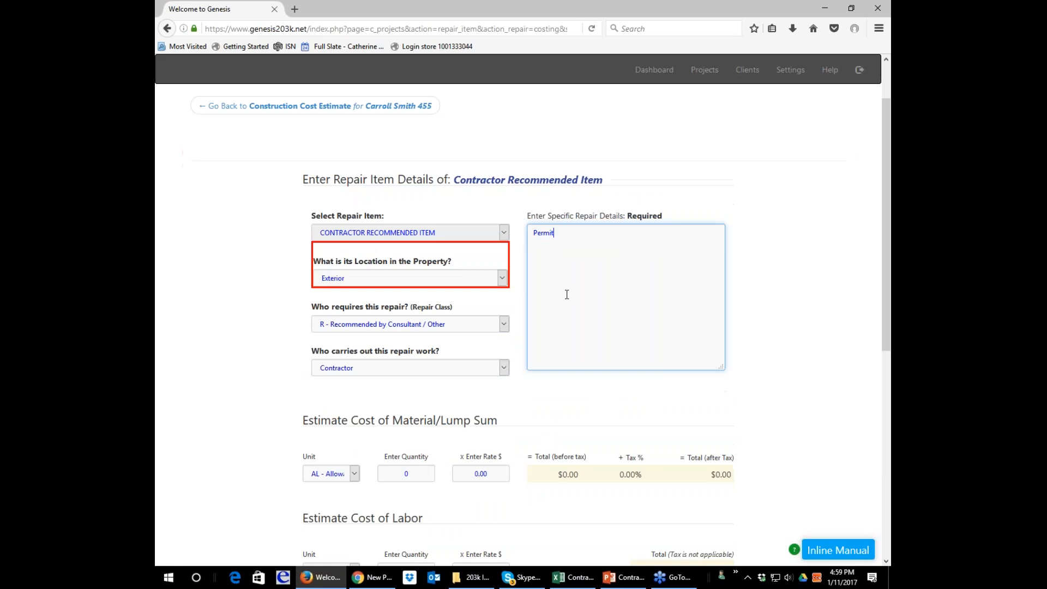
{"action": "type", "text": " for 15 ft fence along driveway"}
Estimate the permit's material cost as an allowance with quantity 1 and a rate of 75.
{"action": "scroll", "coordinate": [567, 295], "scroll_direction": "down", "scroll_amount": 5}
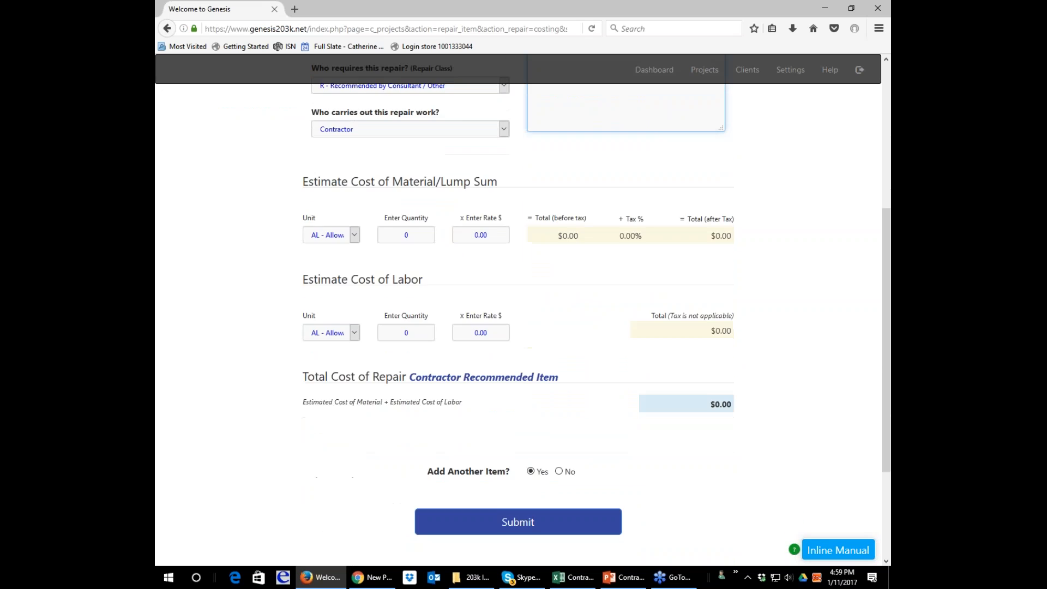
{"action": "scroll", "coordinate": [567, 294], "scroll_direction": "up", "scroll_amount": 1}
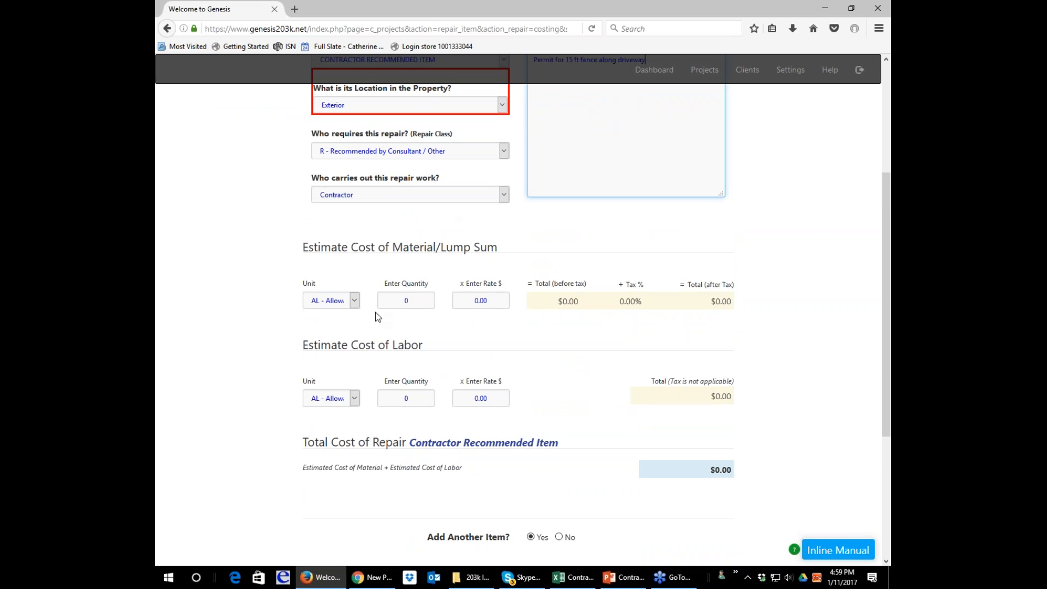
{"action": "left_click", "coordinate": [406, 300]}
{"action": "type", "text": "1"}
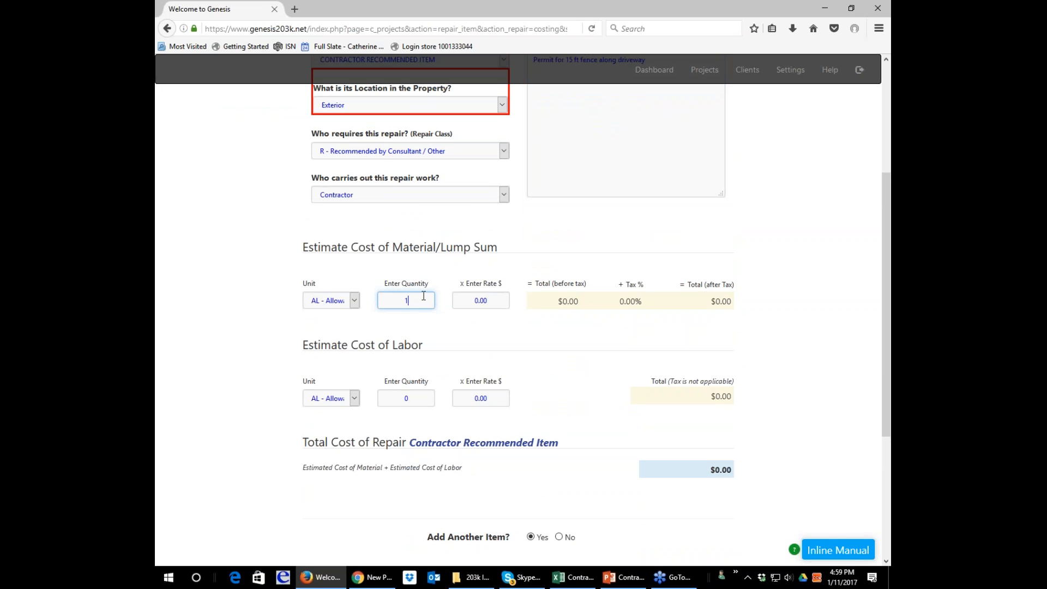
{"action": "key", "text": "Tab"}
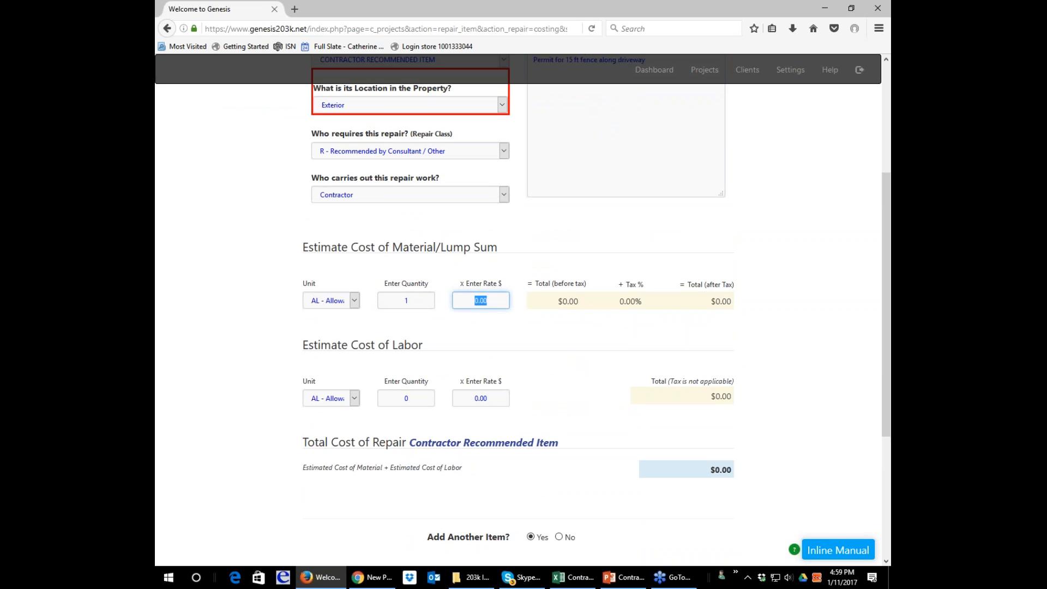
{"action": "type", "text": "75."}
{"action": "key", "text": "Tab"}
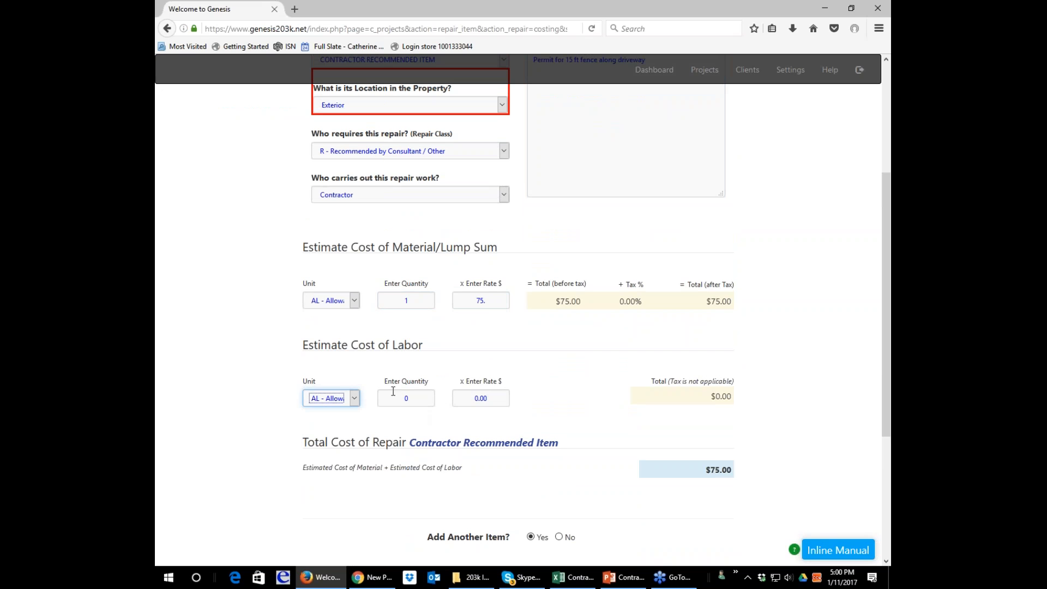
Estimate the permit's labor cost as an allowance with quantity 1 and a rate of 75.00.
{"action": "key", "text": "Tab"}
{"action": "type", "text": "1"}
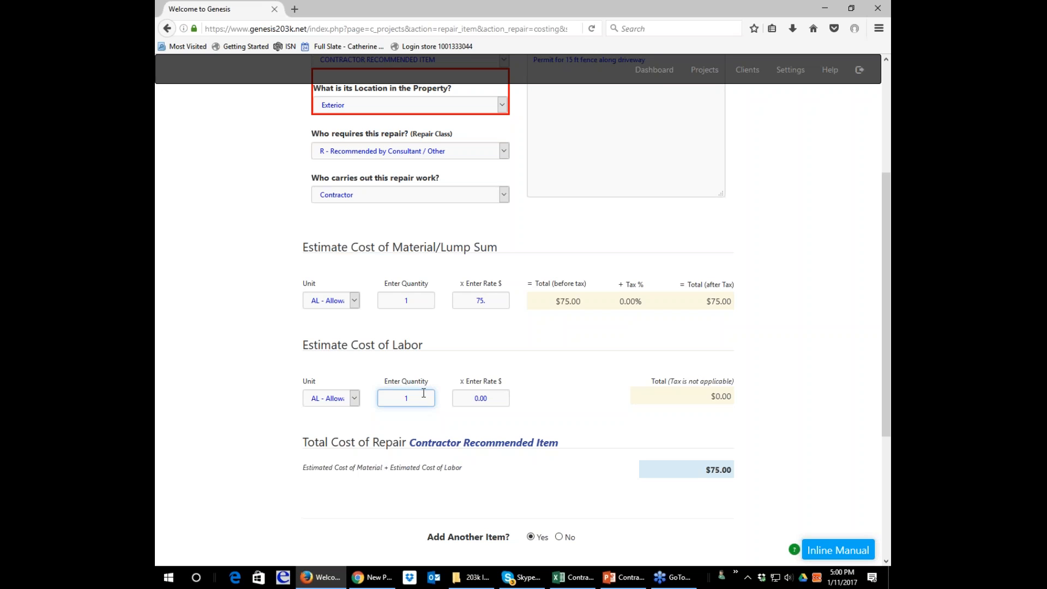
{"action": "key", "text": "Tab"}
{"action": "type", "text": "75"}
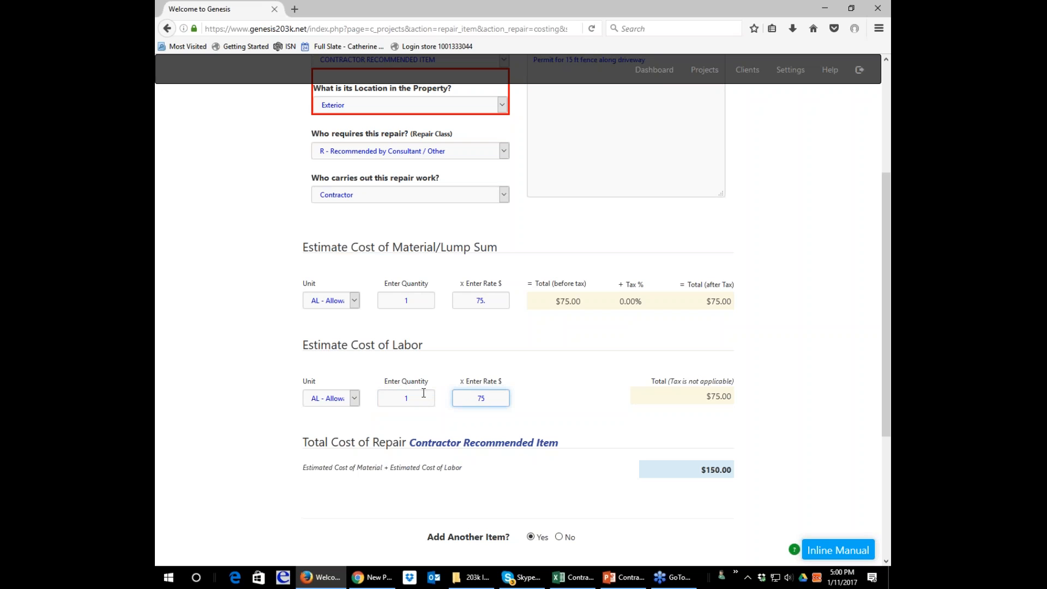
{"action": "type", "text": ".00"}
{"action": "key", "text": "Tab"}
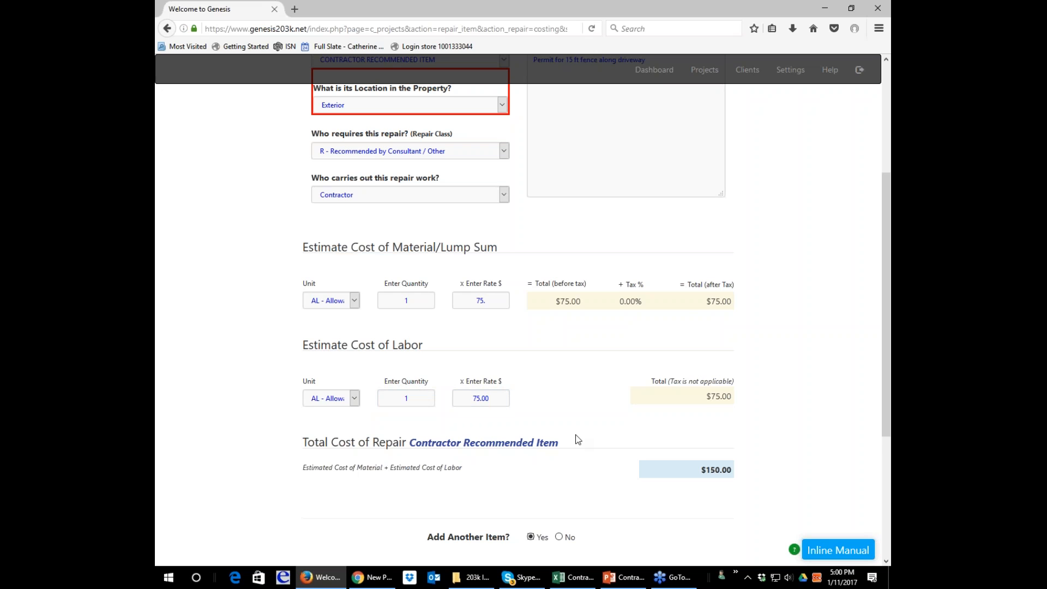
Check the permit item's entered details and costs, and submit the item.
{"action": "scroll", "coordinate": [576, 436], "scroll_direction": "up", "scroll_amount": 2}
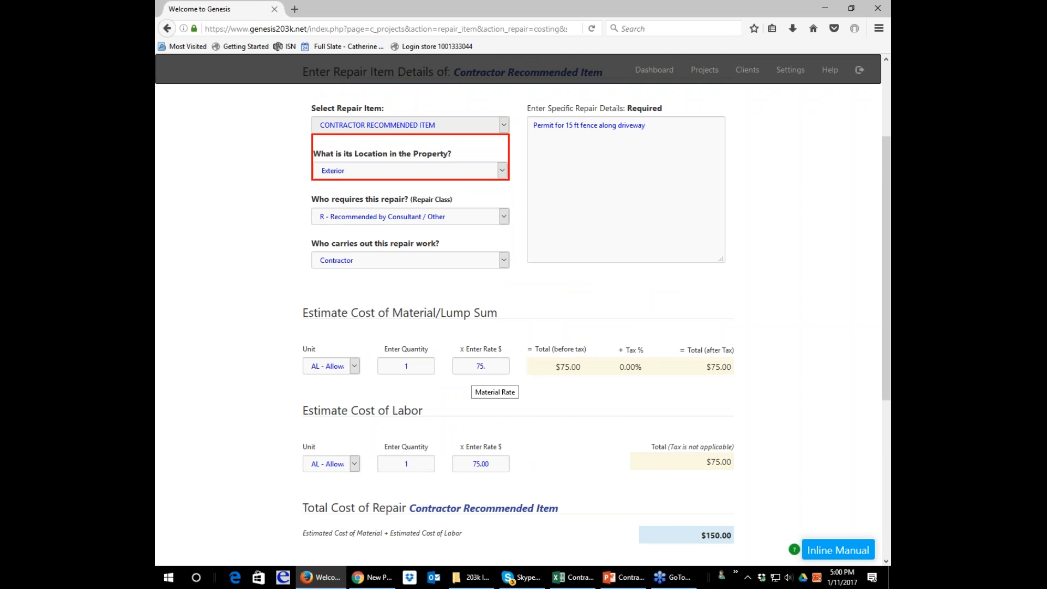
{"action": "type", "text": "."}
{"action": "scroll", "coordinate": [578, 469], "scroll_direction": "down", "scroll_amount": 3}
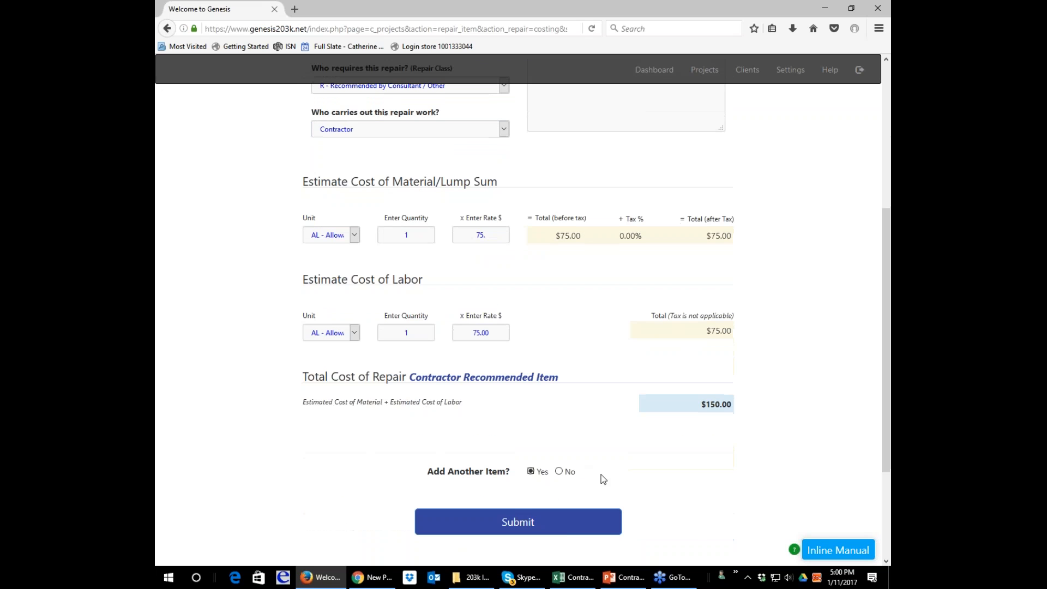
{"action": "left_click", "coordinate": [567, 529]}
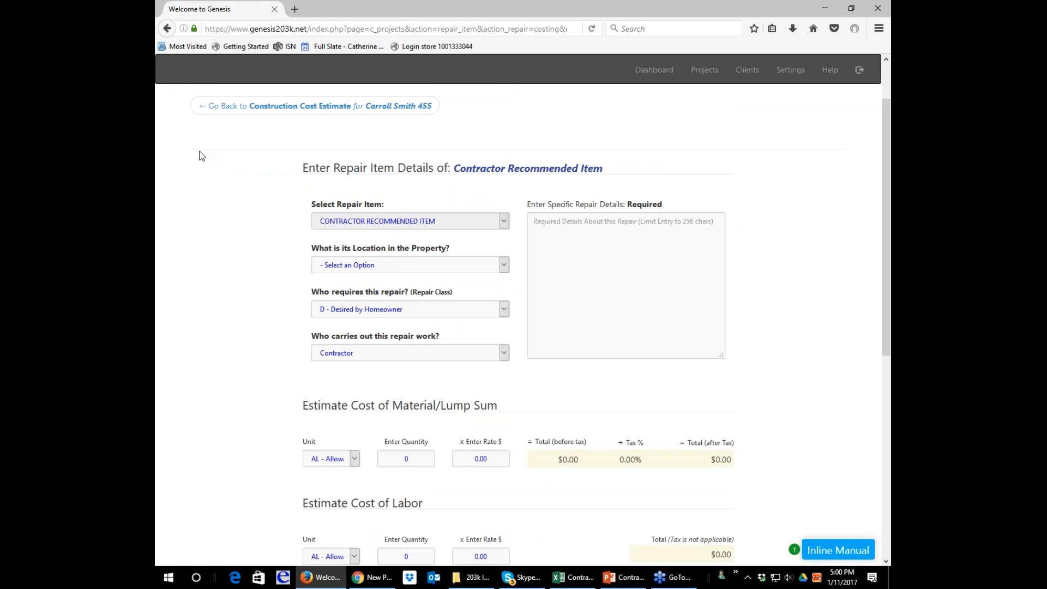
Return to the Construction Cost Estimate and open the bid repair items of the contractor recommended items category.
{"action": "left_click", "coordinate": [280, 107]}
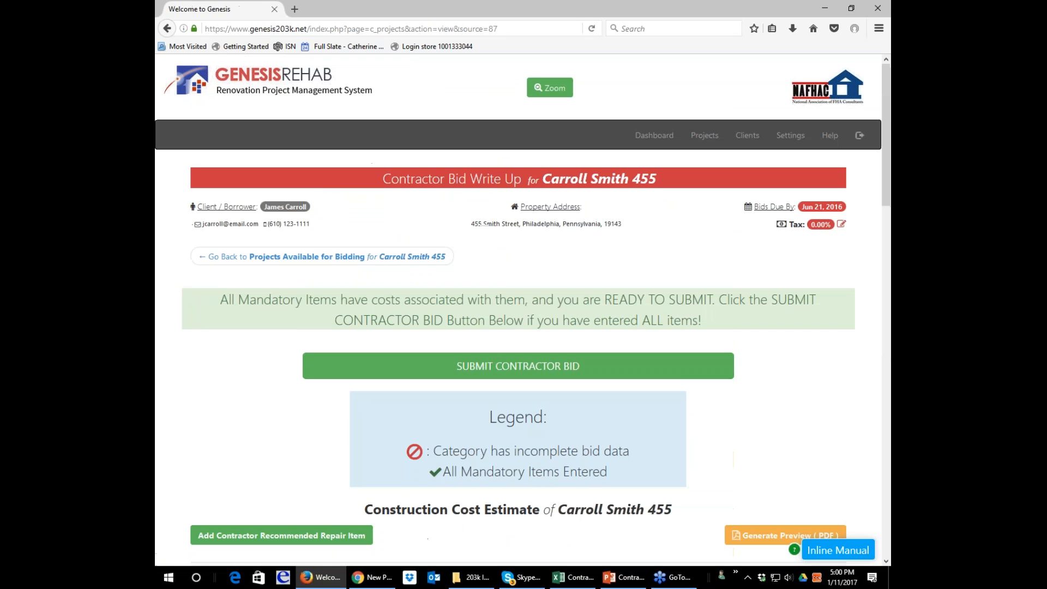
{"action": "scroll", "coordinate": [380, 249], "scroll_direction": "down", "scroll_amount": 5}
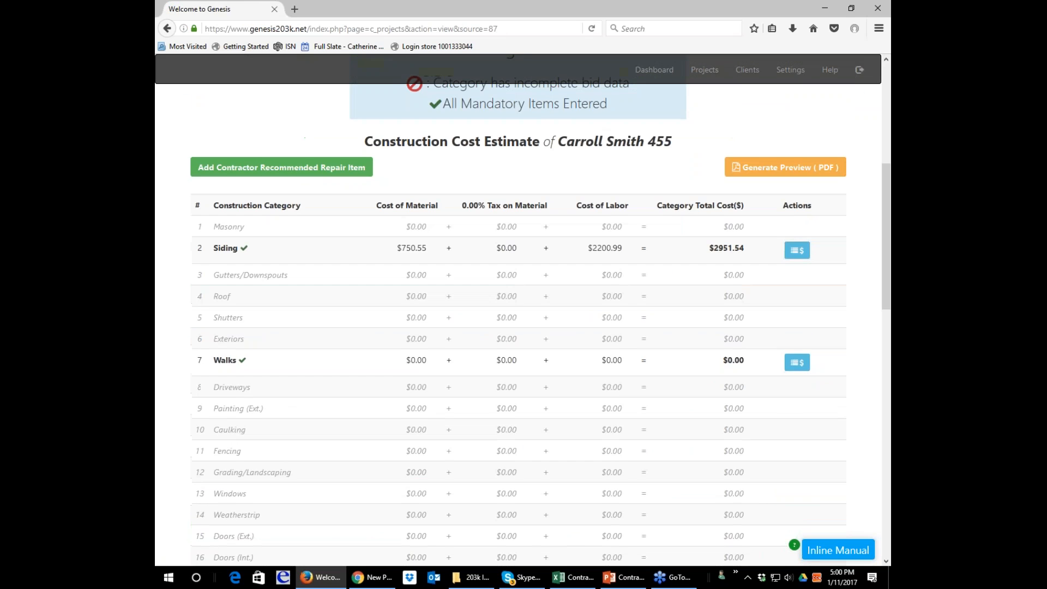
{"action": "scroll", "coordinate": [519, 317], "scroll_direction": "down", "scroll_amount": 5}
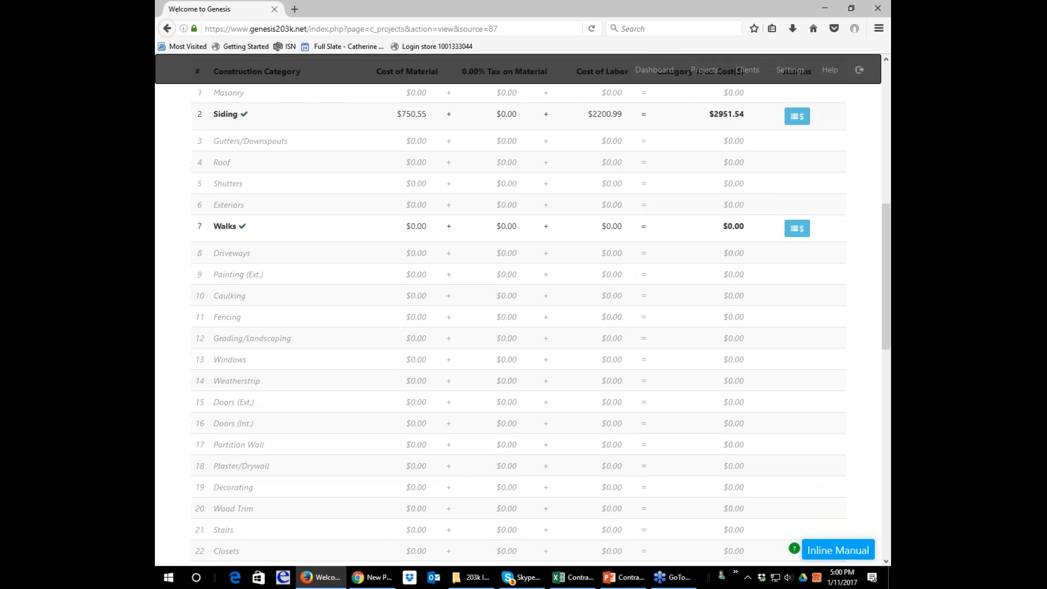
{"action": "scroll", "coordinate": [731, 486], "scroll_direction": "down", "scroll_amount": 3}
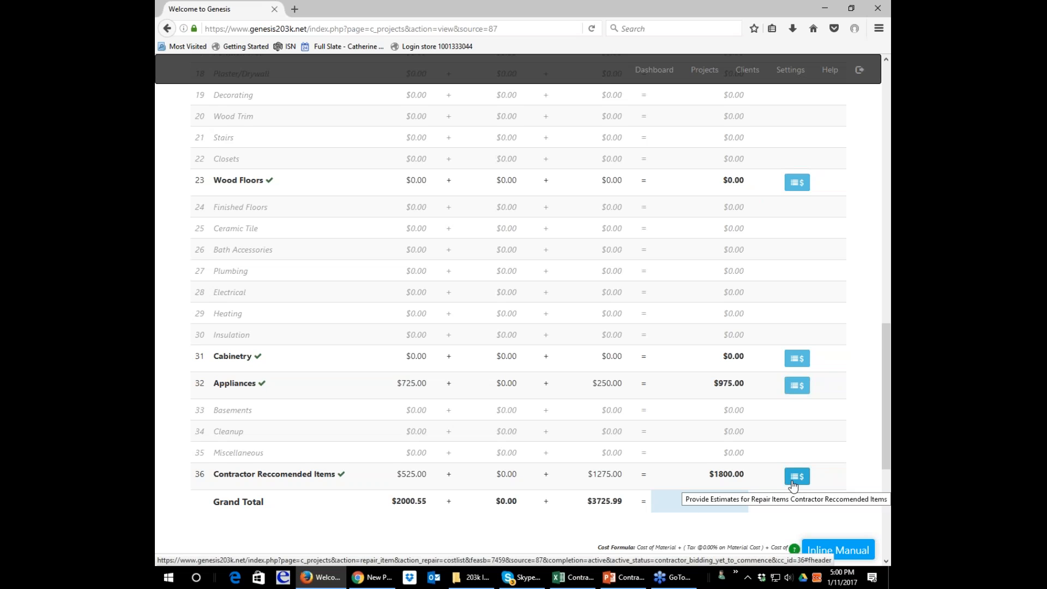
{"action": "left_click", "coordinate": [793, 482]}
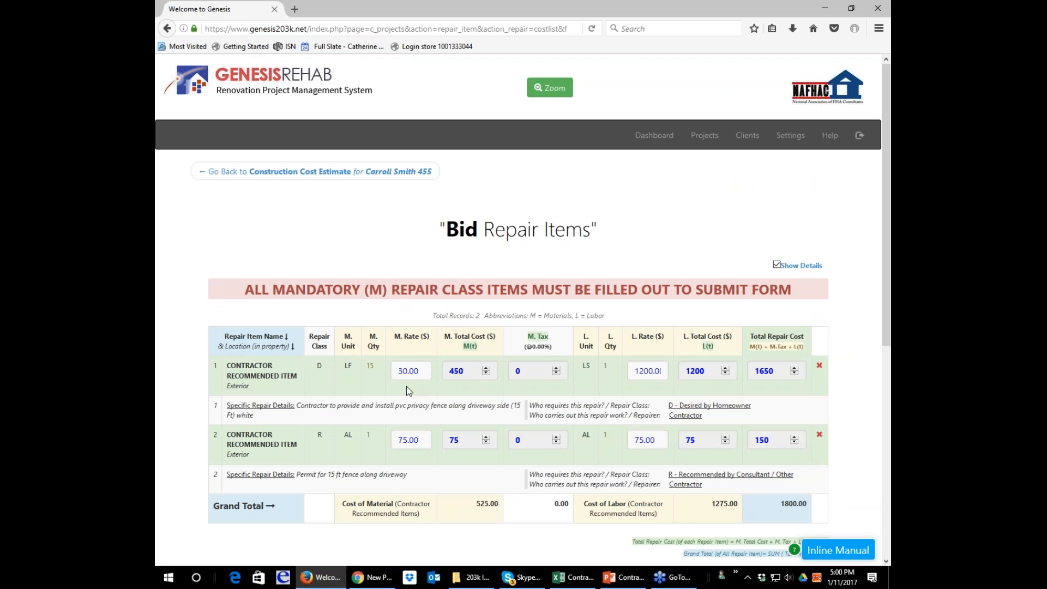
Begin the category description with "Borrower requested a privacy fence along driveway side".
{"action": "scroll", "coordinate": [497, 394], "scroll_direction": "down", "scroll_amount": 3}
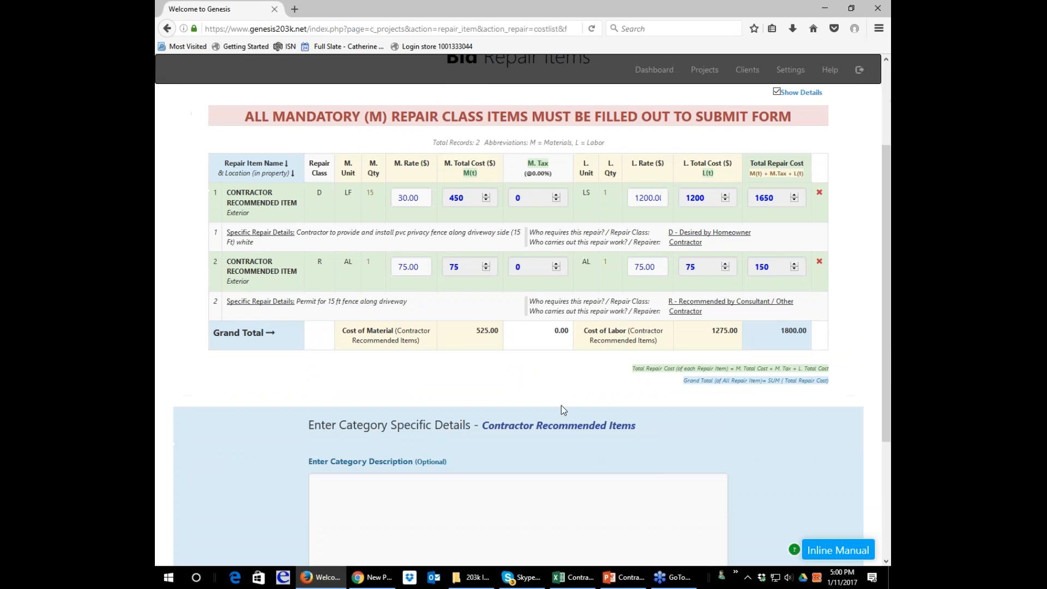
{"action": "left_click", "coordinate": [519, 495]}
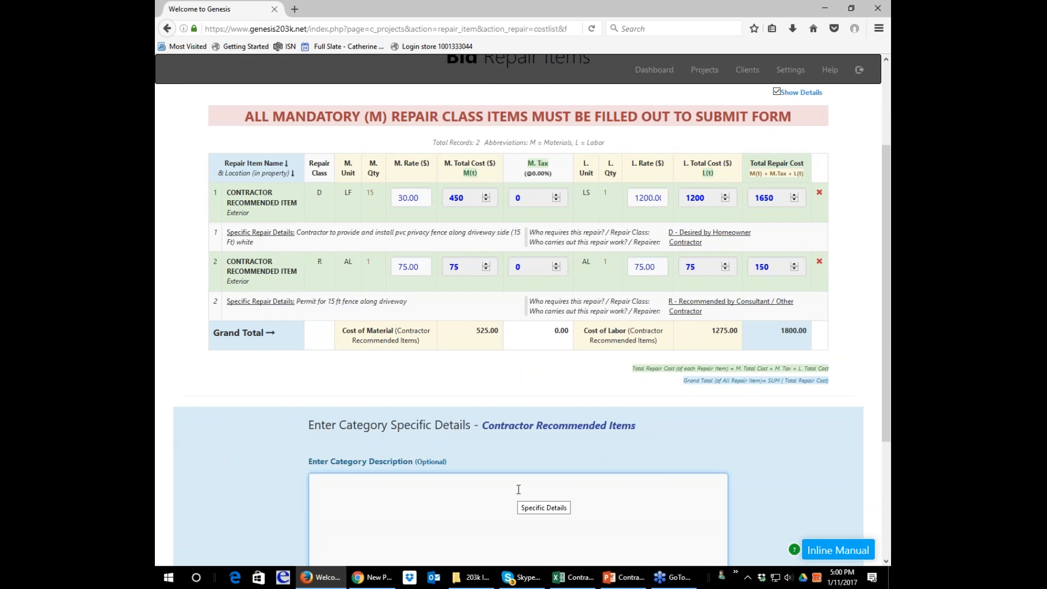
{"action": "scroll", "coordinate": [519, 489], "scroll_direction": "down", "scroll_amount": 1}
{"action": "type", "text": "Borrwe"}
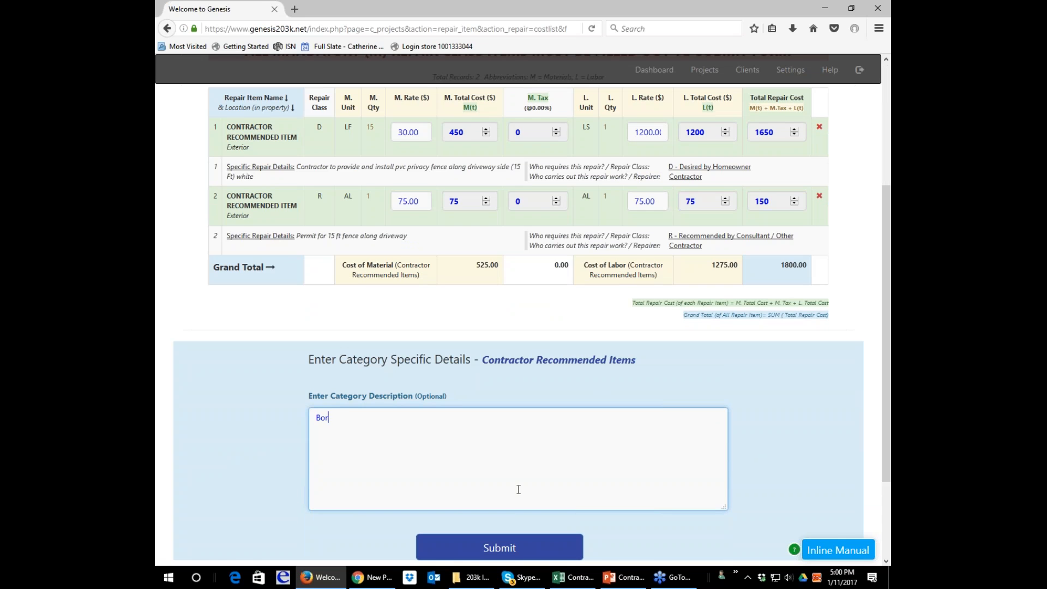
{"action": "key", "text": "BackSpace"}
{"action": "key", "text": "BackSpace"}
{"action": "type", "text": "ower requested a privacy fence along drivew"}
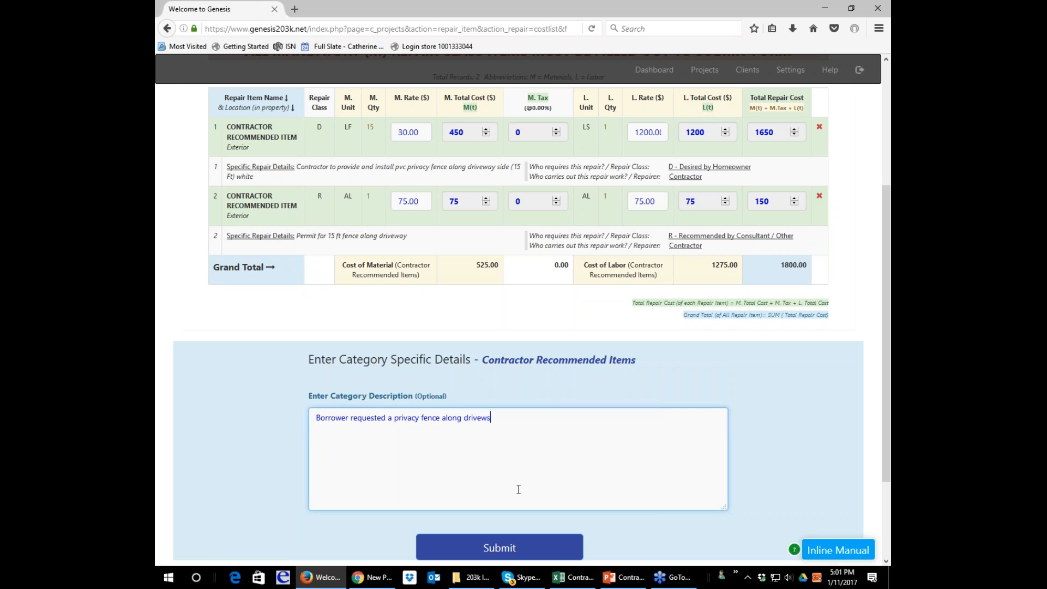
{"action": "type", "text": "ay side, permit fee a"}
Extend the category description with ", permit fee is an approximation.".
{"action": "key", "text": "BackSpace"}
{"action": "type", "text": "is an approximation. "}
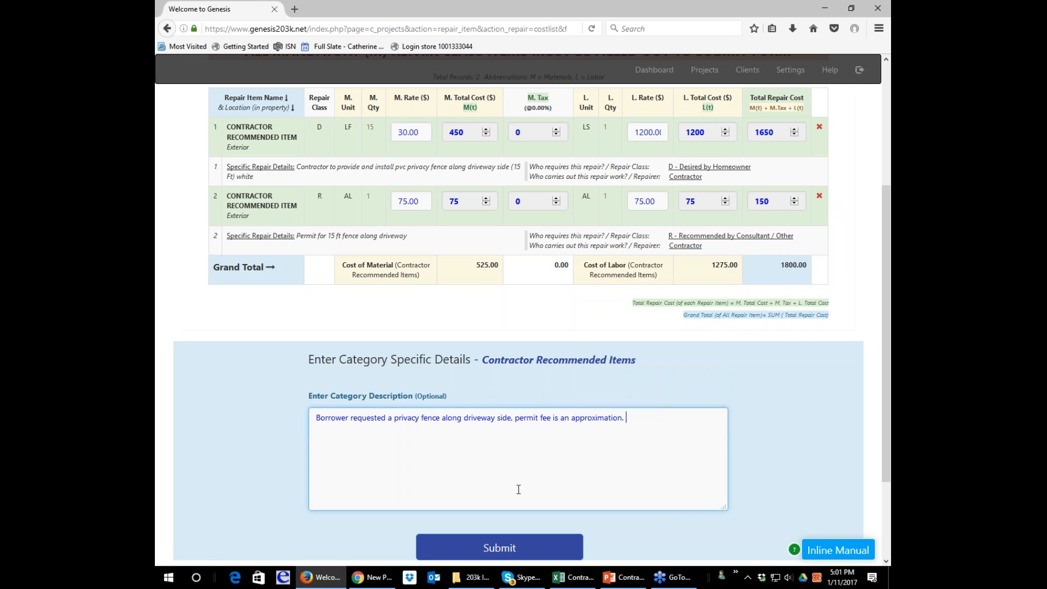
{"action": "type", "text": "Exact fee for fencing to be determined after closing"}
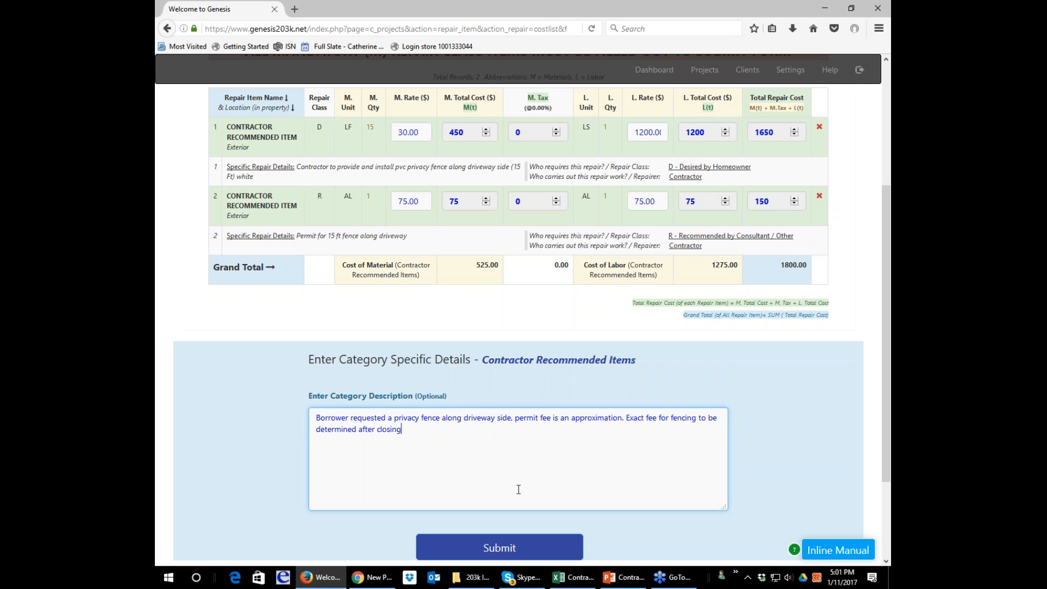
Add "Exact fee for fencing to be determined after closing" to the category description and submit the bid repair items.
{"action": "left_click", "coordinate": [475, 545]}
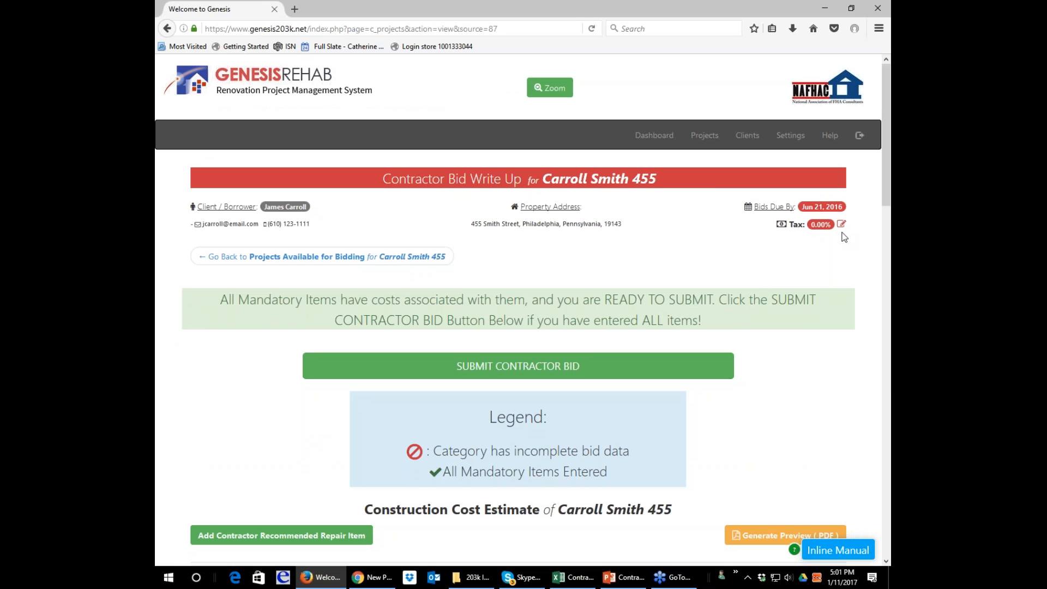
Review the cost estimate, set the project's tax rate to 0.08%, and submit the rate.
{"action": "scroll", "coordinate": [846, 263], "scroll_direction": "down", "scroll_amount": 2}
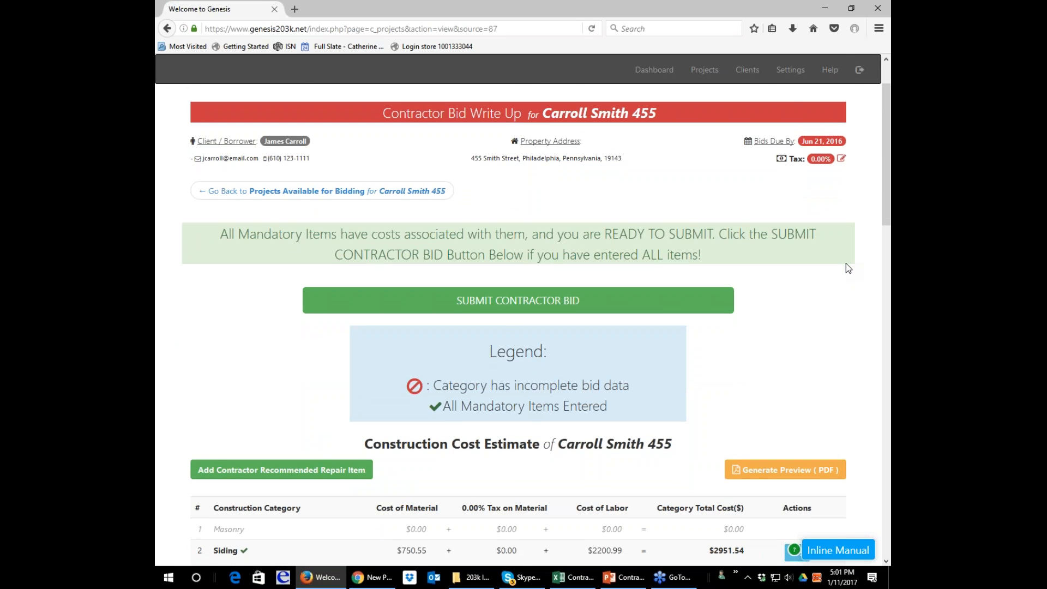
{"action": "scroll", "coordinate": [846, 263], "scroll_direction": "down", "scroll_amount": 5}
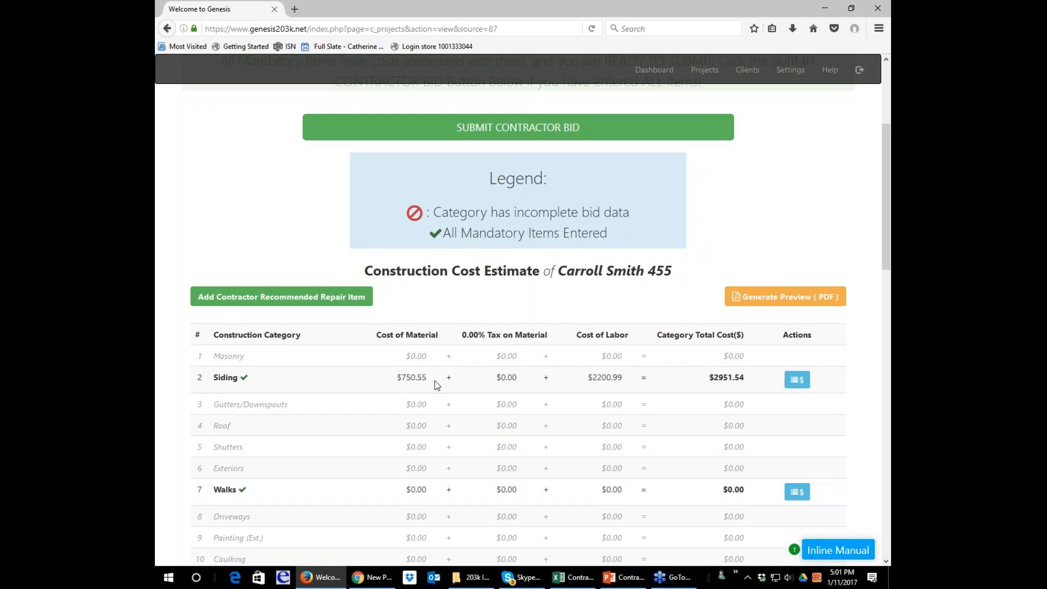
{"action": "scroll", "coordinate": [434, 381], "scroll_direction": "down", "scroll_amount": 1}
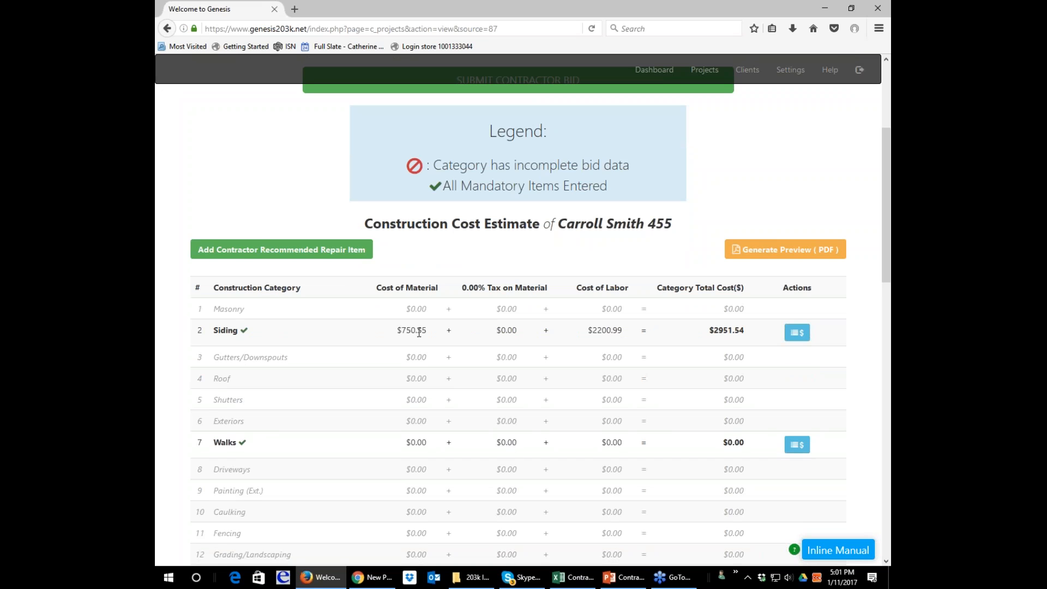
{"action": "scroll", "coordinate": [559, 256], "scroll_direction": "up", "scroll_amount": 4}
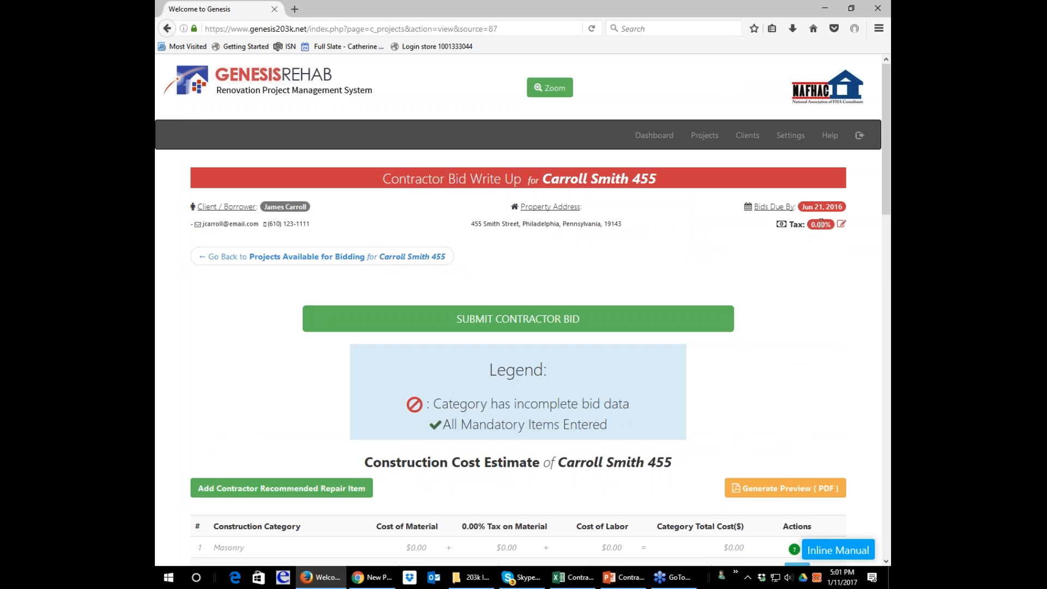
{"action": "left_click", "coordinate": [841, 224]}
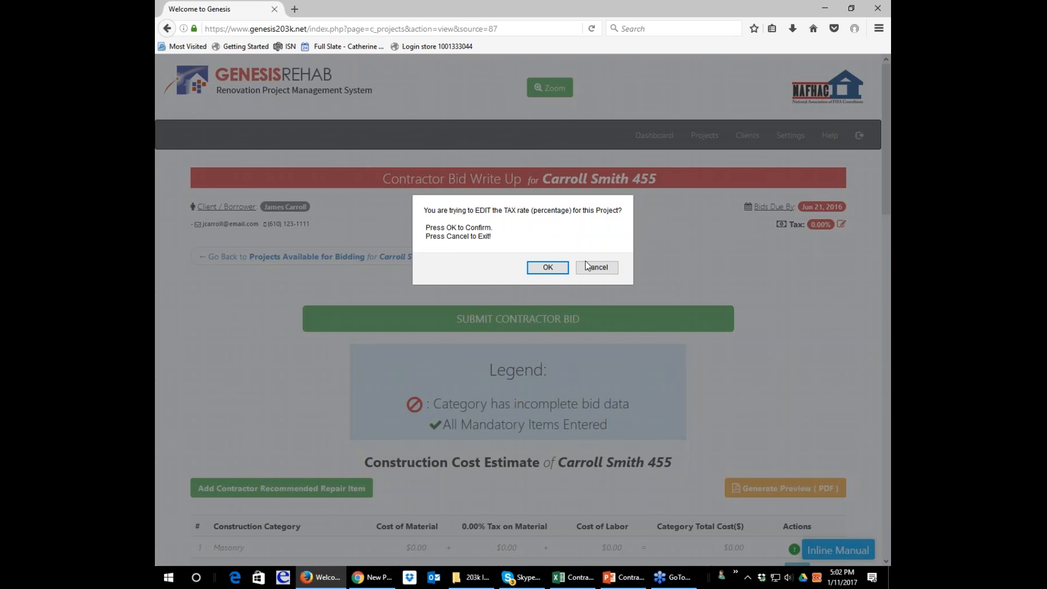
{"action": "left_click", "coordinate": [547, 267]}
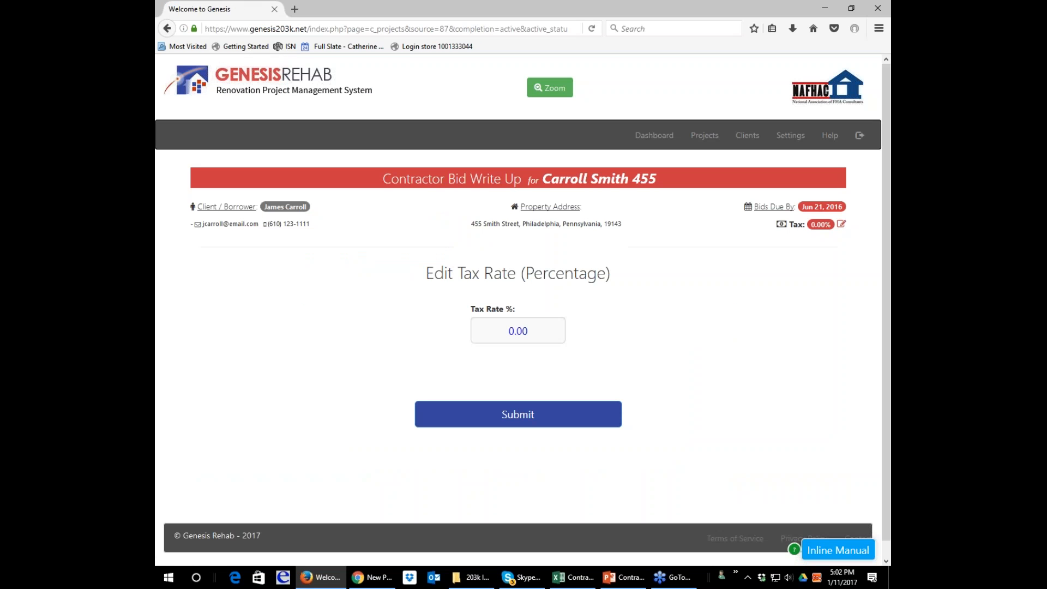
{"action": "double_click", "coordinate": [508, 330]}
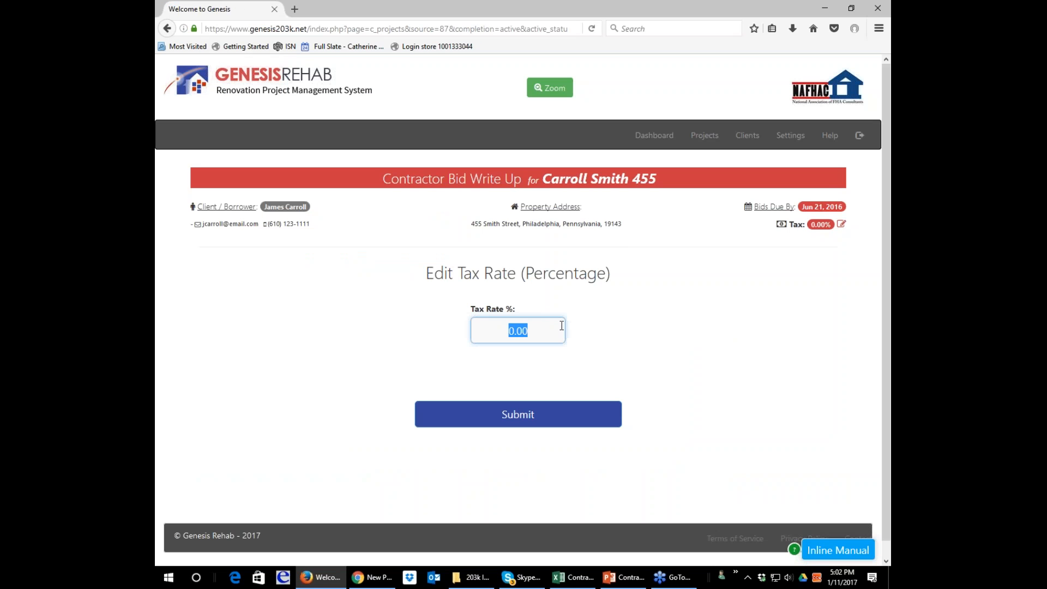
{"action": "type", "text": "0.08"}
{"action": "left_click", "coordinate": [572, 421]}
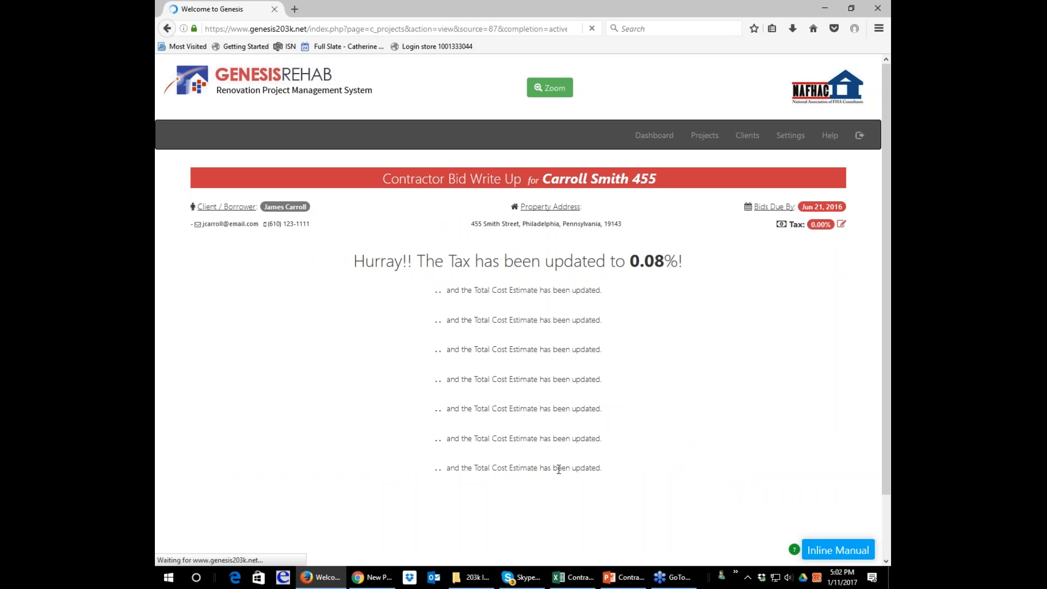
Check the tax in the cost estimate, reopen the project's tax rate for editing, and submit it as 8.0%.
{"action": "scroll", "coordinate": [565, 413], "scroll_direction": "down", "scroll_amount": 2}
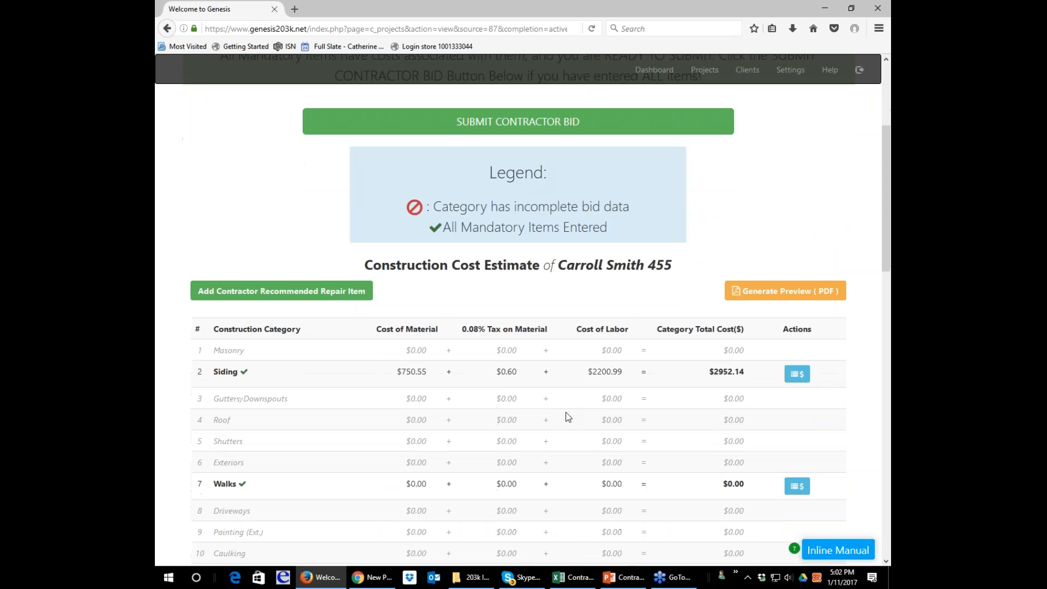
{"action": "scroll", "coordinate": [695, 306], "scroll_direction": "up", "scroll_amount": 2}
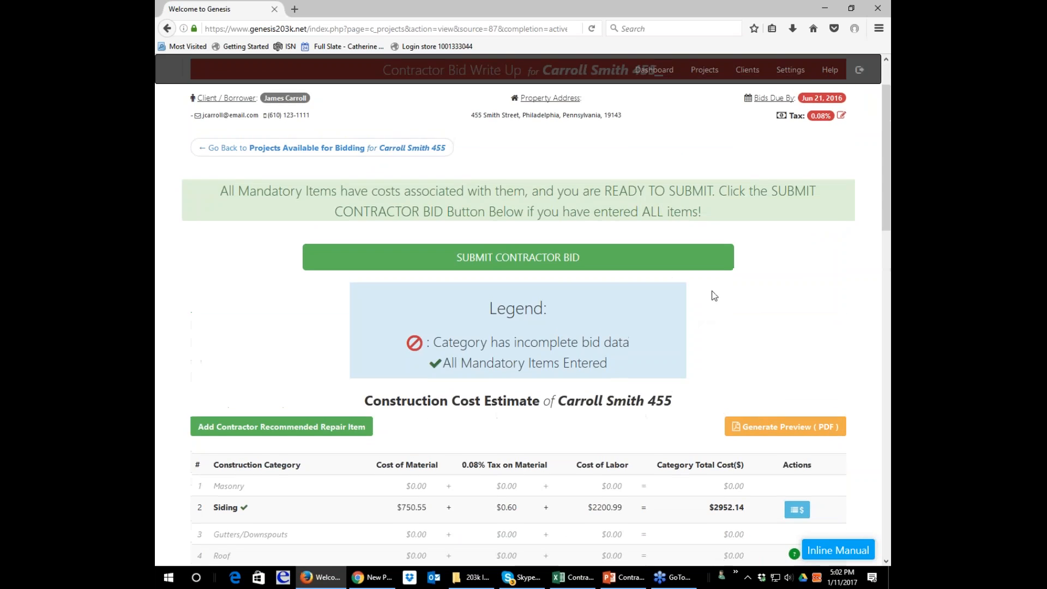
{"action": "scroll", "coordinate": [713, 294], "scroll_direction": "up", "scroll_amount": 2}
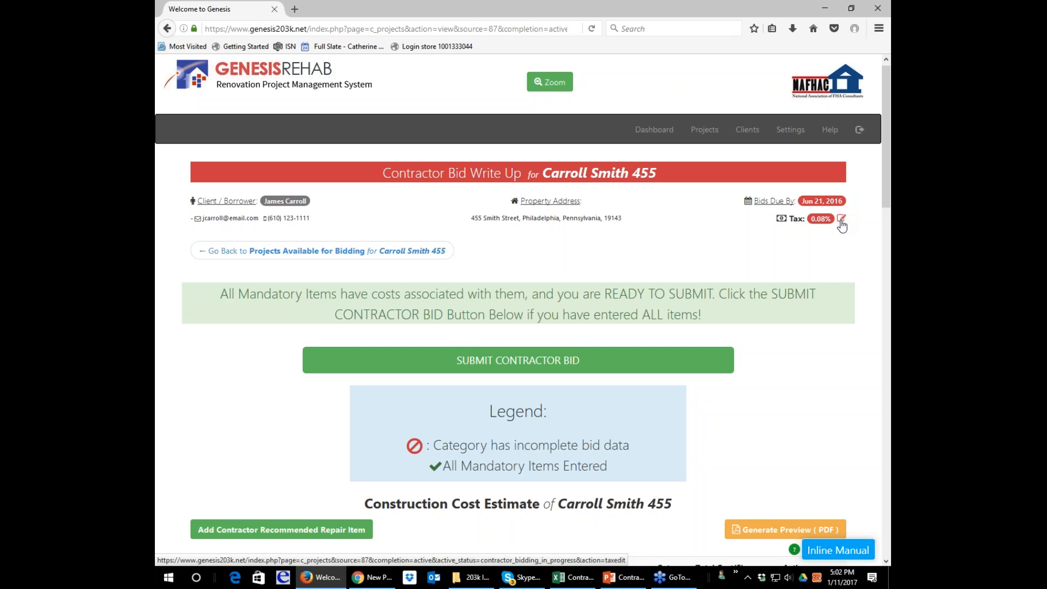
{"action": "left_click", "coordinate": [840, 221]}
{"action": "key", "text": "Return"}
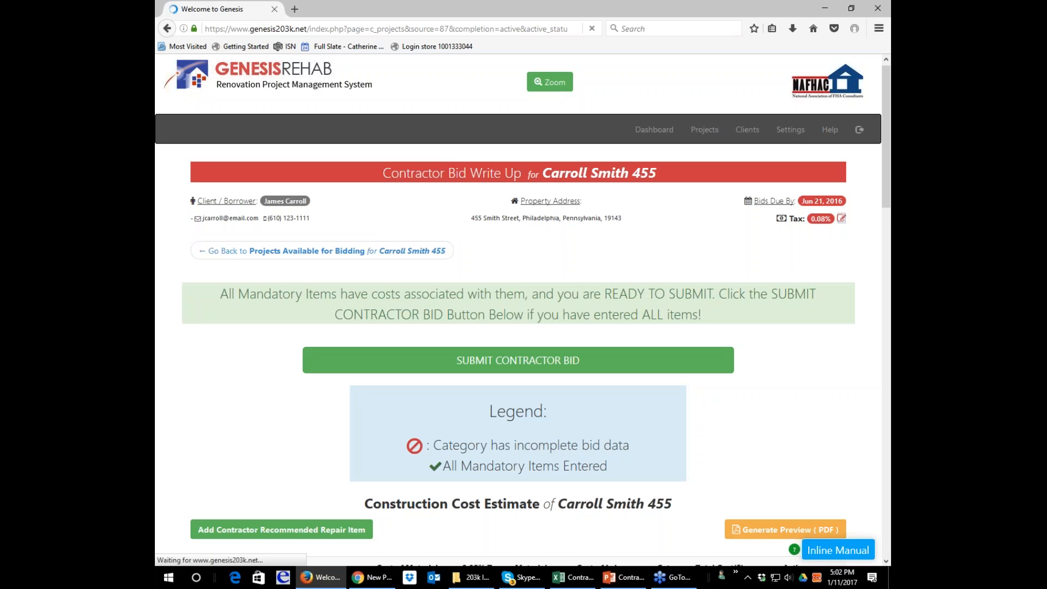
{"action": "left_click_drag", "start_coordinate": [506, 330], "coordinate": [563, 328]}
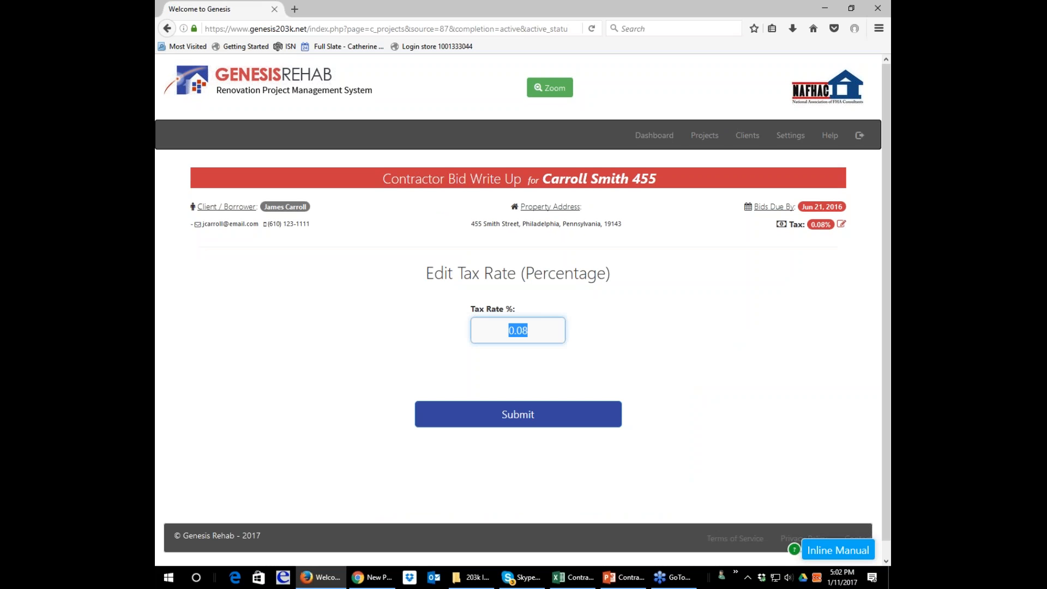
{"action": "type", "text": "8.0"}
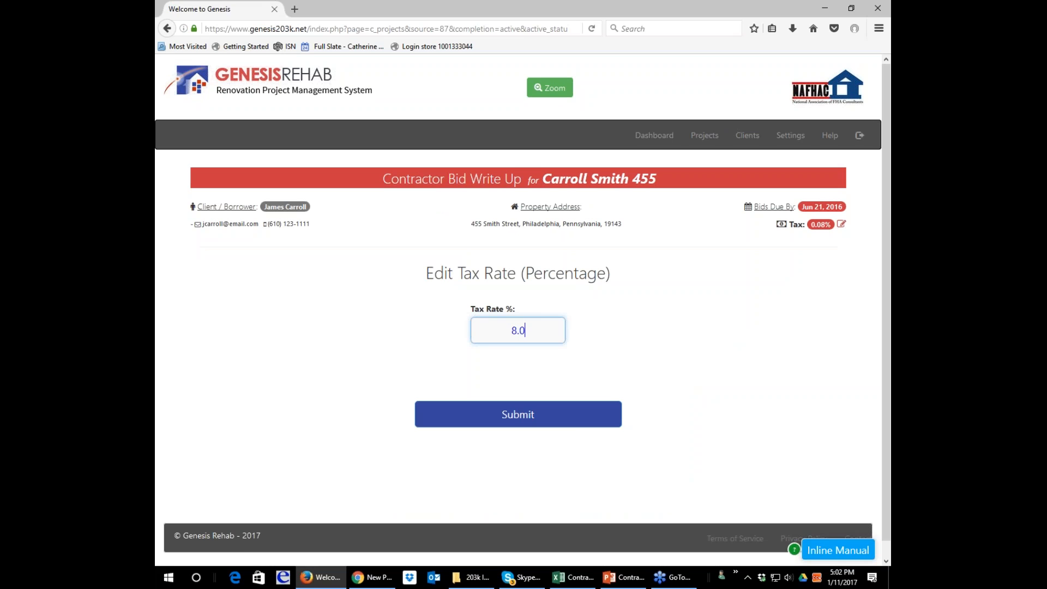
{"action": "left_click", "coordinate": [575, 423]}
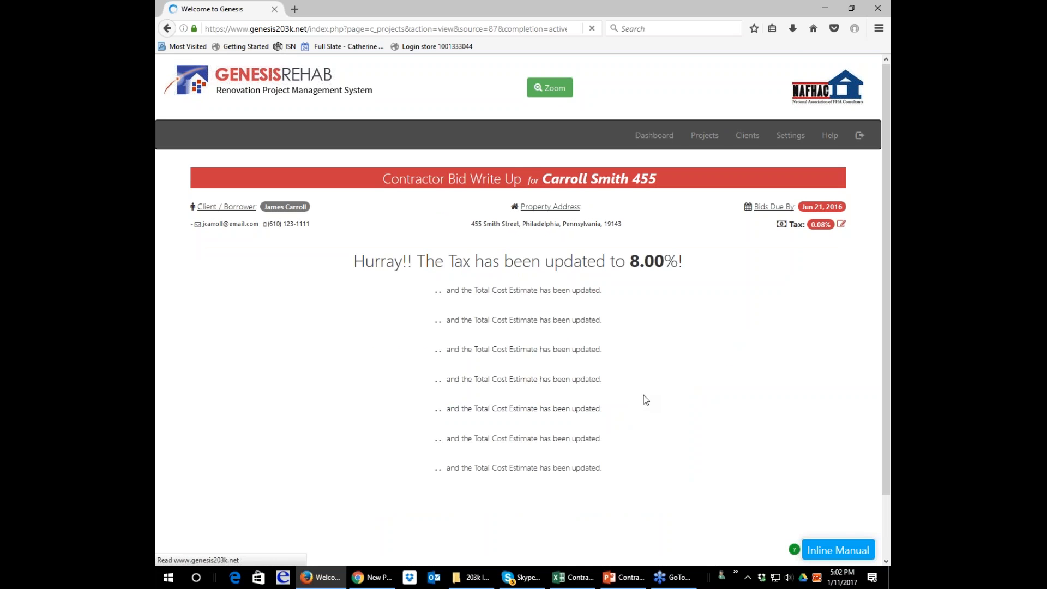
Review the category costs through the grand total, submit the contractor bid, and confirm the submission.
{"action": "scroll", "coordinate": [502, 375], "scroll_direction": "down", "scroll_amount": 4}
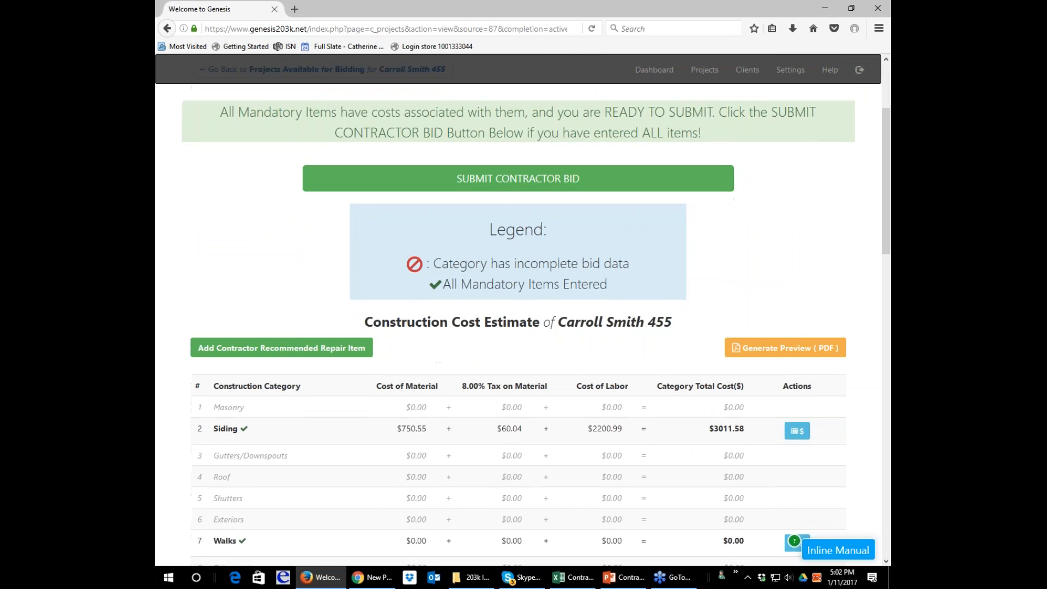
{"action": "scroll", "coordinate": [502, 376], "scroll_direction": "down", "scroll_amount": 15}
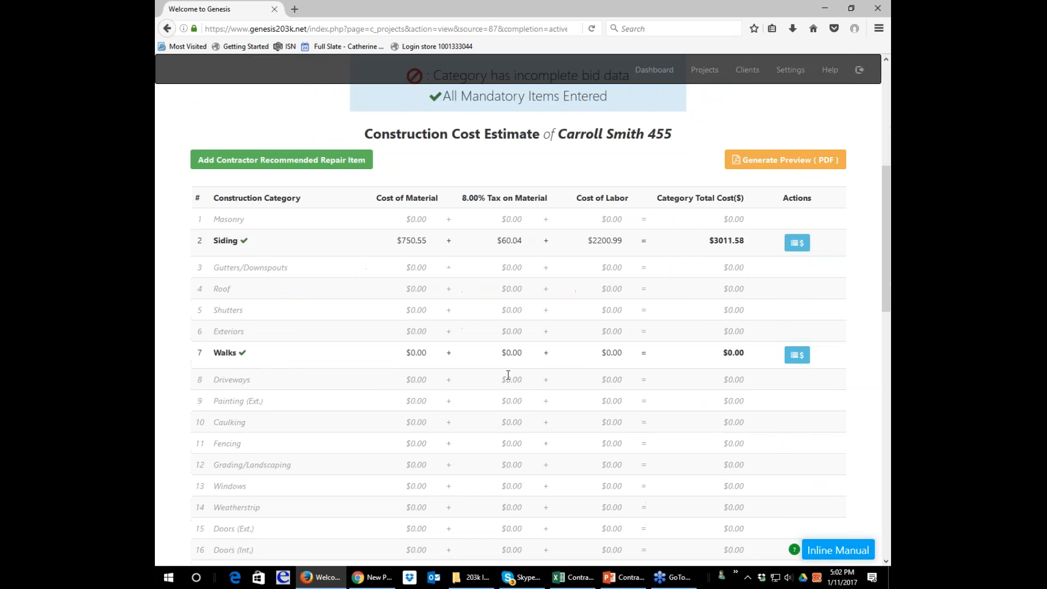
{"action": "scroll", "coordinate": [508, 374], "scroll_direction": "down", "scroll_amount": 4}
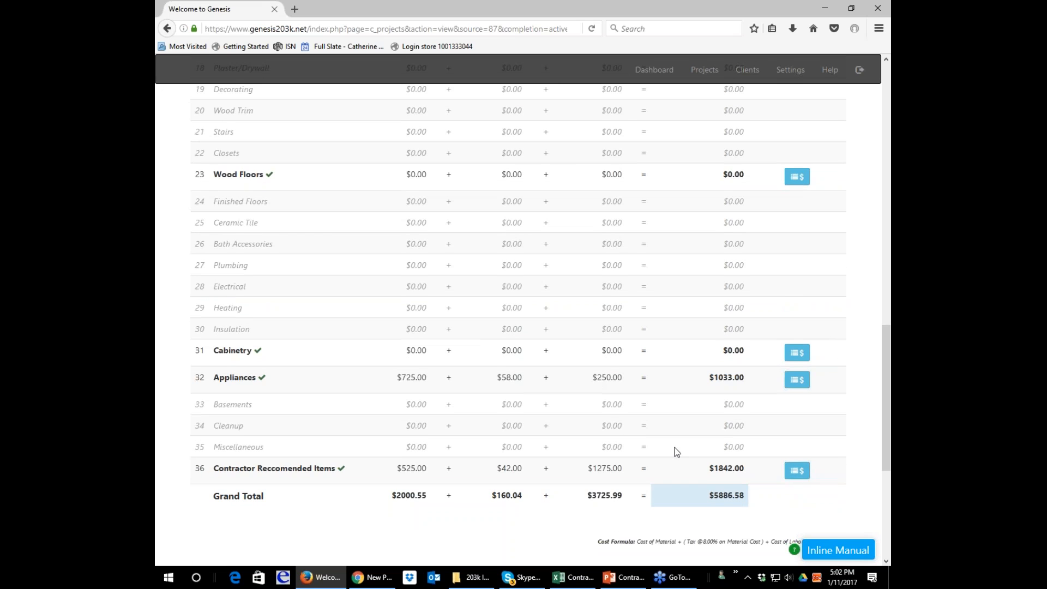
{"action": "scroll", "coordinate": [679, 448], "scroll_direction": "down", "scroll_amount": 2}
{"action": "scroll", "coordinate": [679, 447], "scroll_direction": "down", "scroll_amount": 5}
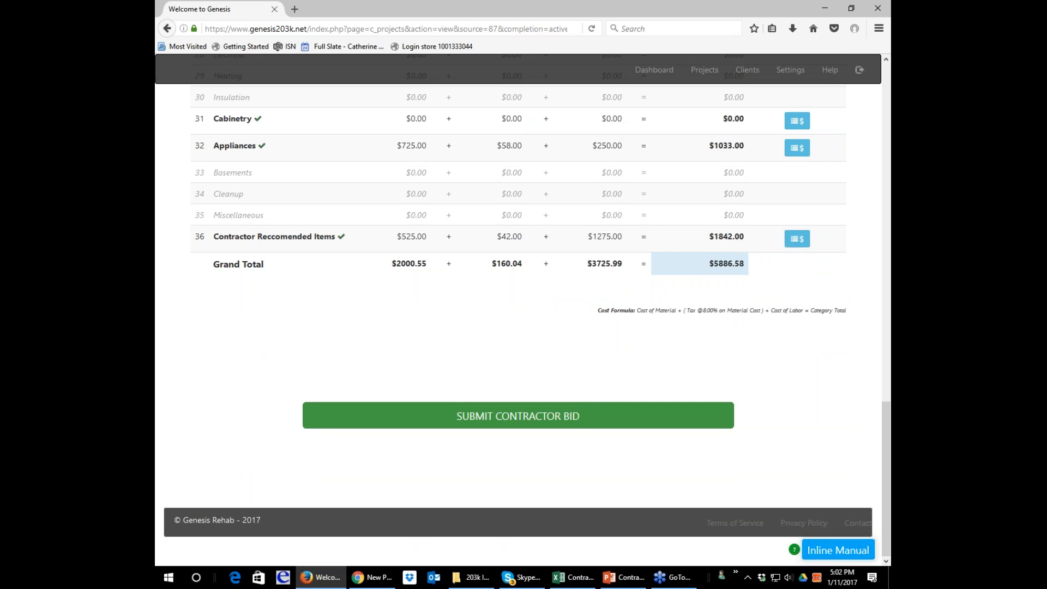
{"action": "left_click", "coordinate": [558, 415]}
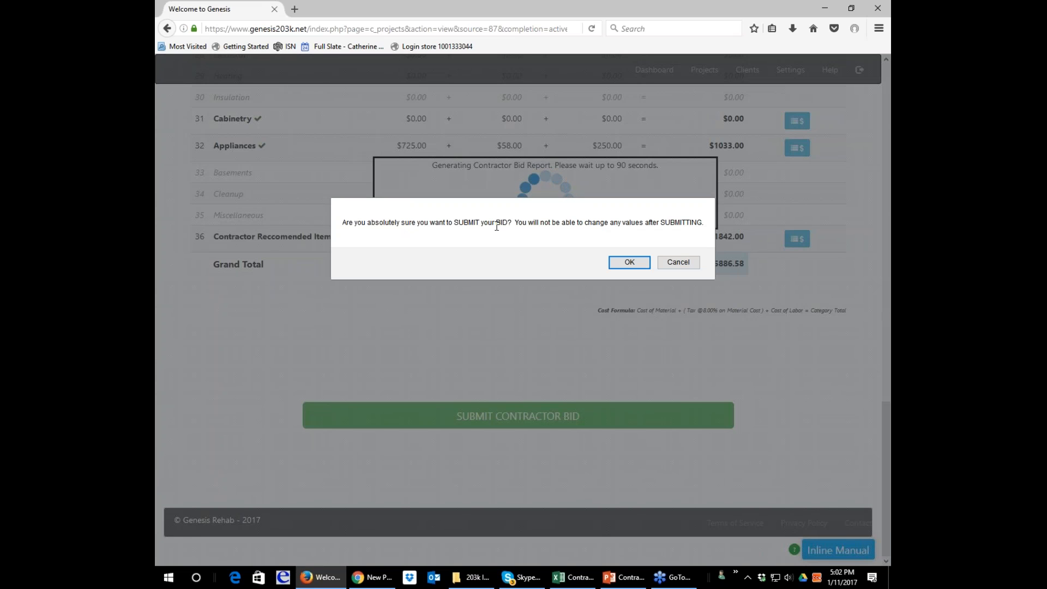
{"action": "left_click", "coordinate": [646, 263]}
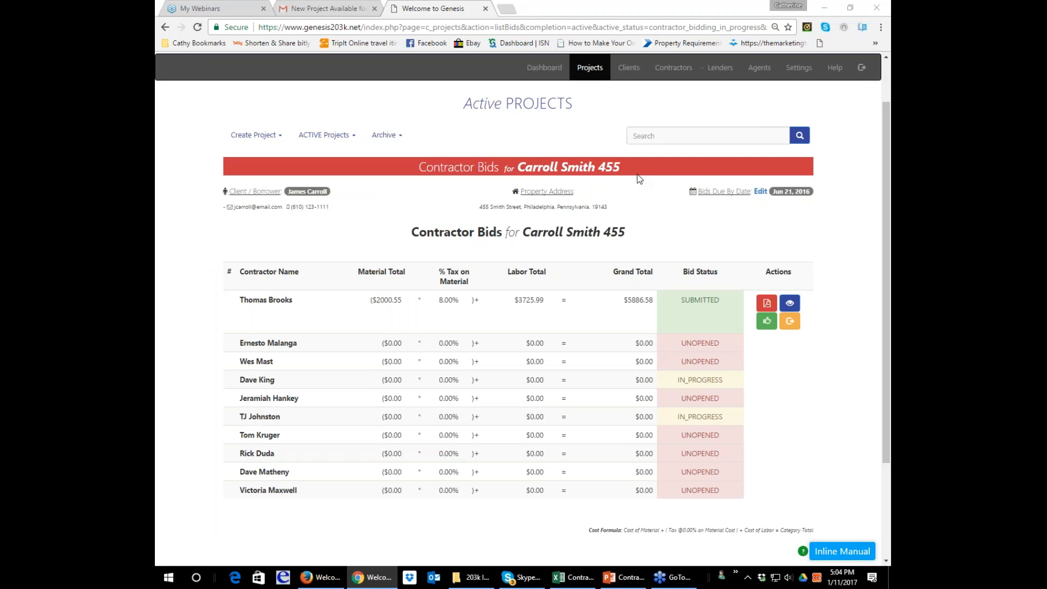
Reopen the first bidding project's contractor bids in Chrome and check the bid status in the contractor's Firefox window.
{"action": "left_click", "coordinate": [166, 27]}
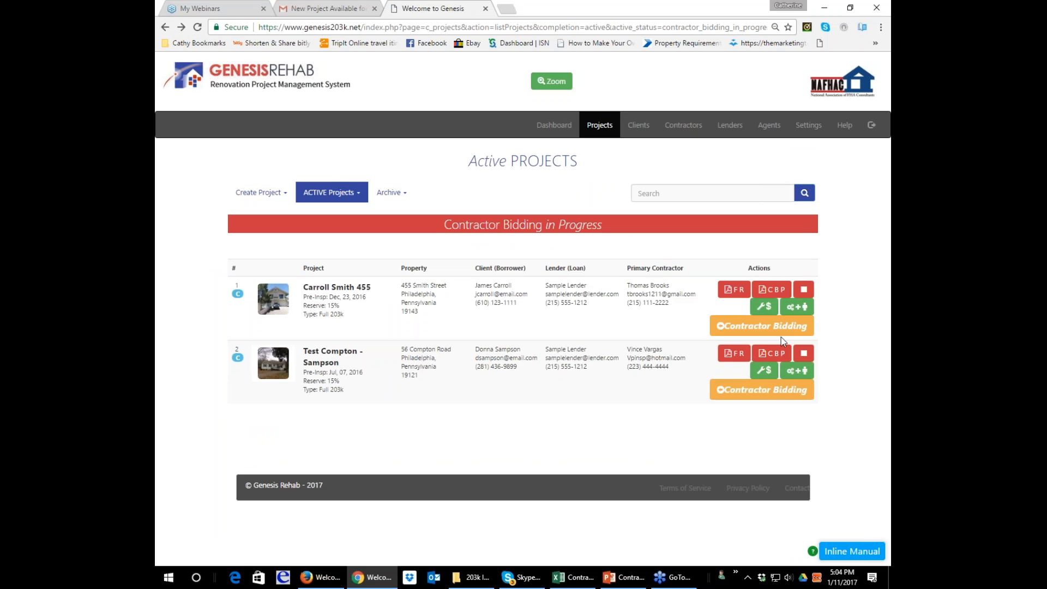
{"action": "left_click", "coordinate": [765, 307]}
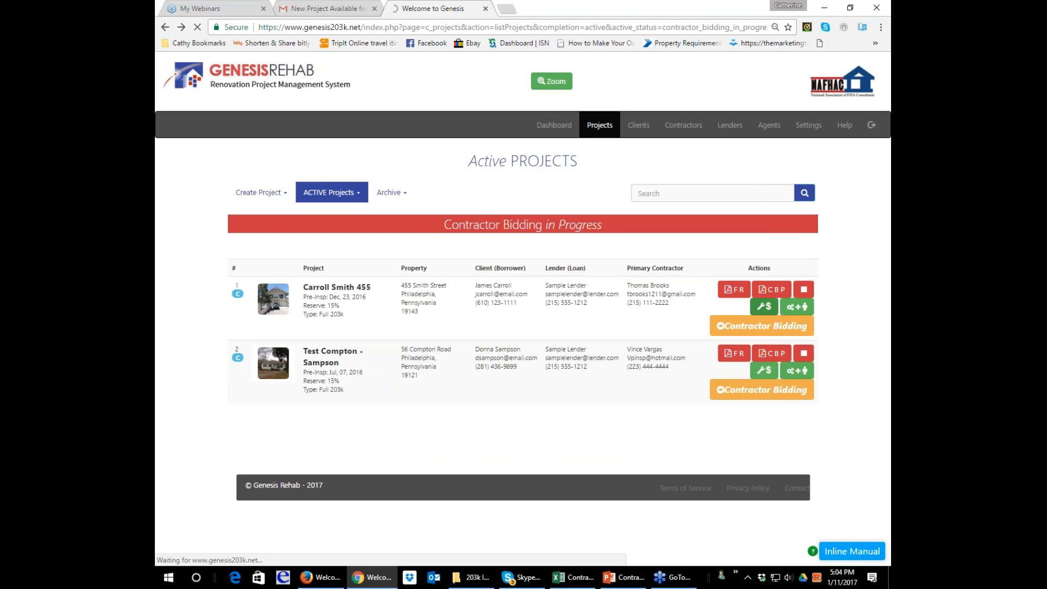
{"action": "scroll", "coordinate": [523, 300], "scroll_direction": "down", "scroll_amount": 2}
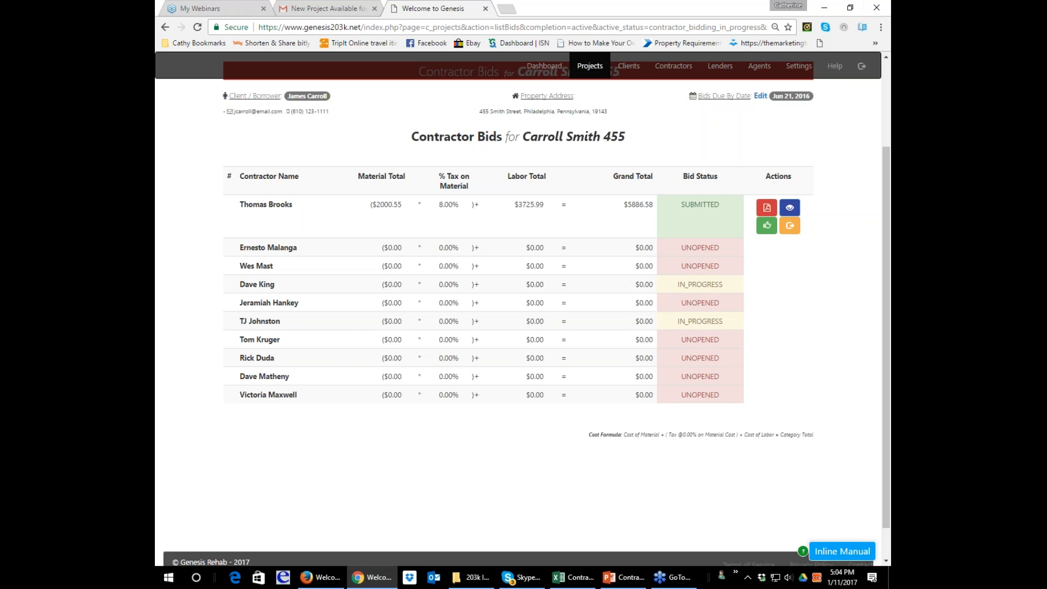
{"action": "left_click_drag", "start_coordinate": [888, 11], "coordinate": [650, 57]}
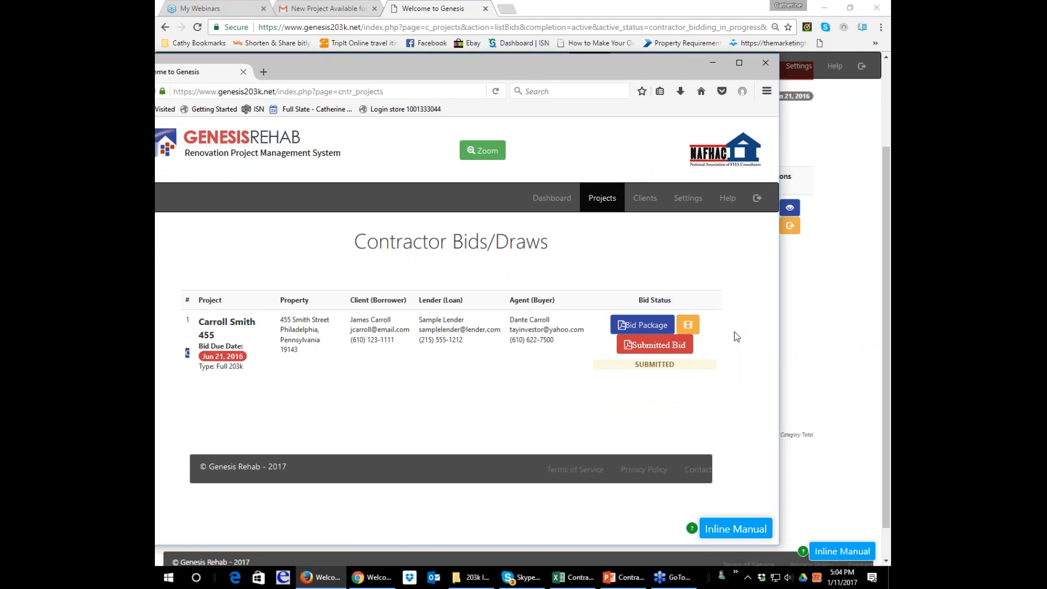
{"action": "left_click_drag", "start_coordinate": [322, 69], "coordinate": [890, 5]}
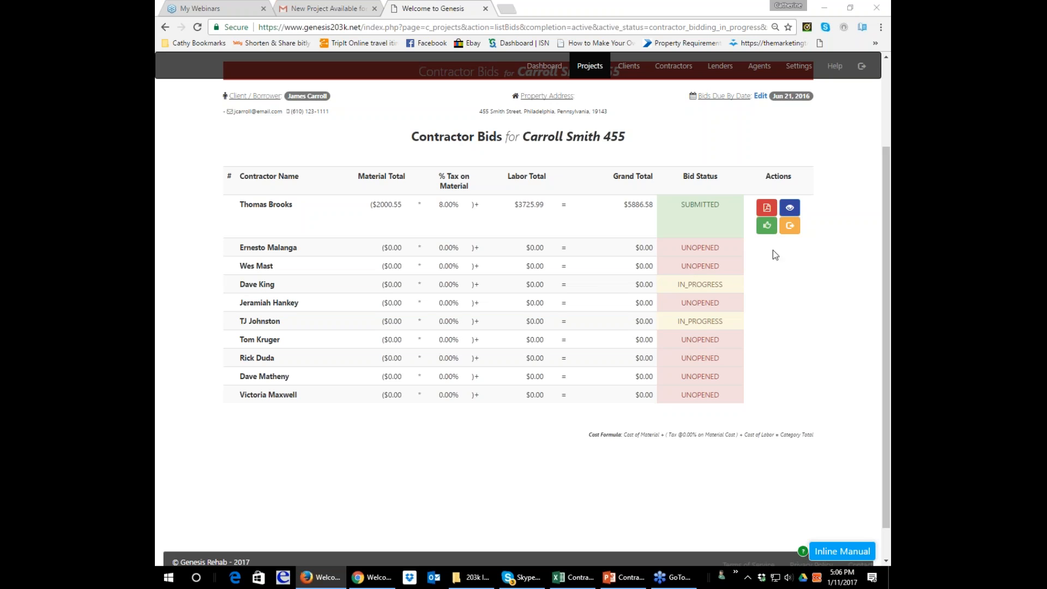
Request a revision of the submitted contractor bid and refresh the contractor's Bids/Draws page in Firefox.
{"action": "left_click", "coordinate": [789, 226]}
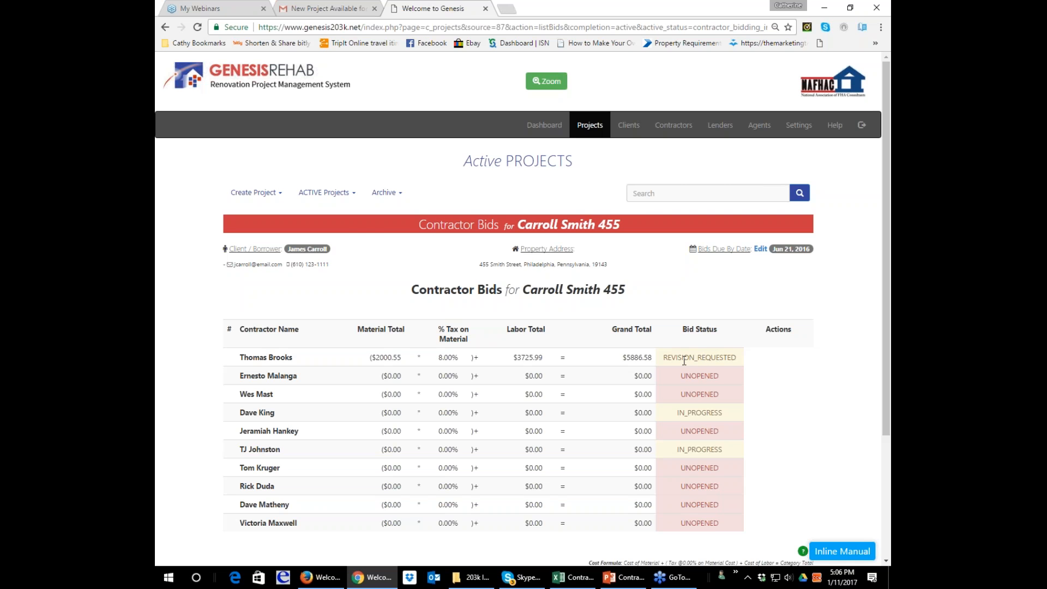
{"action": "mouse_move", "coordinate": [891, 116]}
{"action": "left_mouse_down"}
{"action": "mouse_move", "coordinate": [890, 130]}
{"action": "mouse_move", "coordinate": [639, 72]}
{"action": "mouse_move", "coordinate": [660, 60]}
{"action": "left_mouse_up"}
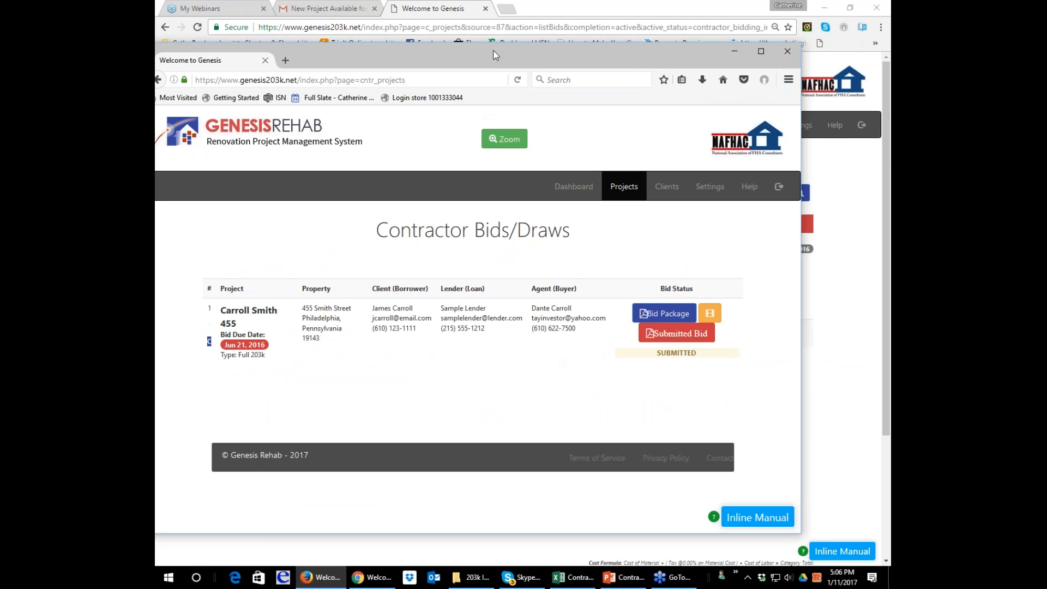
{"action": "left_click_drag", "start_coordinate": [491, 50], "coordinate": [511, 39]}
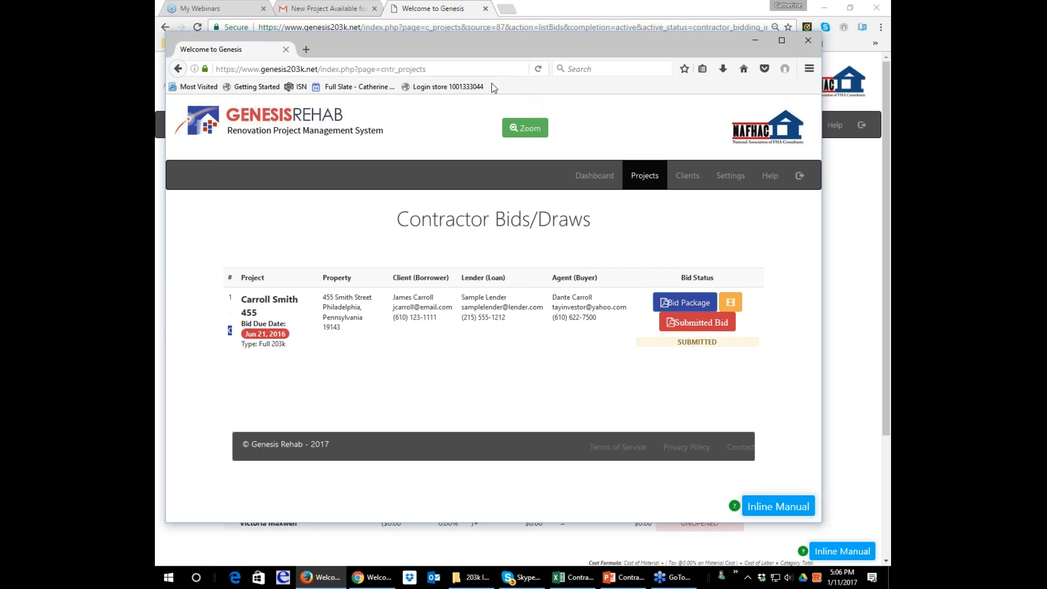
{"action": "left_click", "coordinate": [538, 70]}
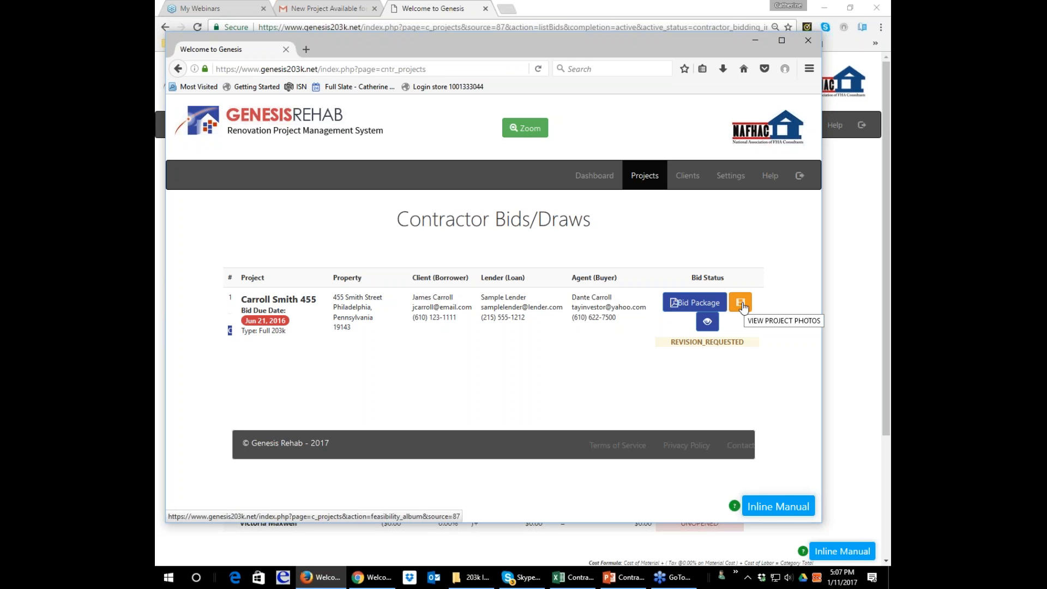
Open the returned project's details and display the bid repair items of the Contractor Recommended Items category.
{"action": "left_click", "coordinate": [707, 326]}
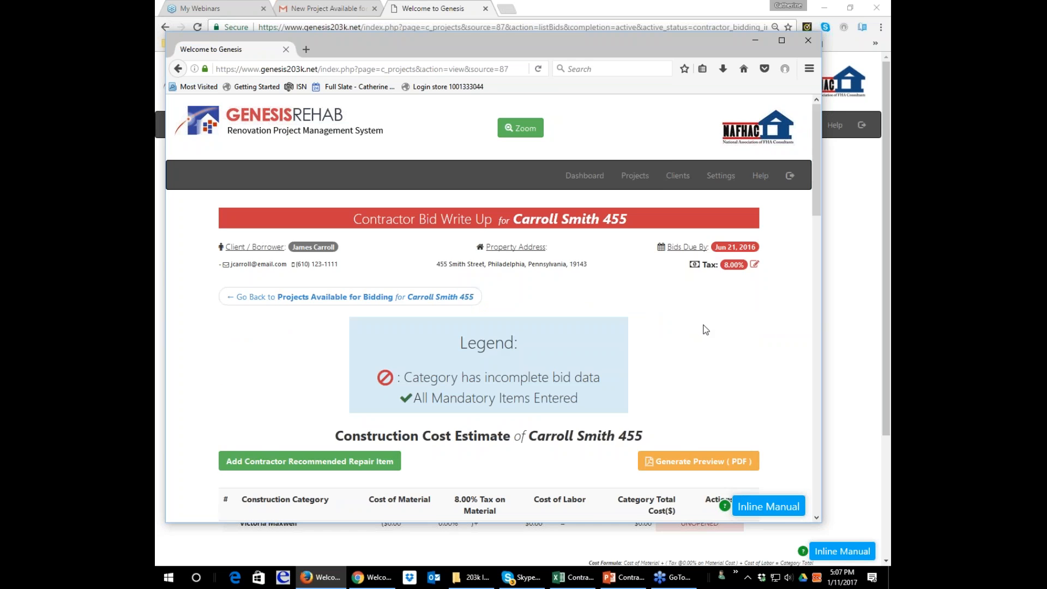
{"action": "scroll", "coordinate": [701, 327], "scroll_direction": "down", "scroll_amount": 5}
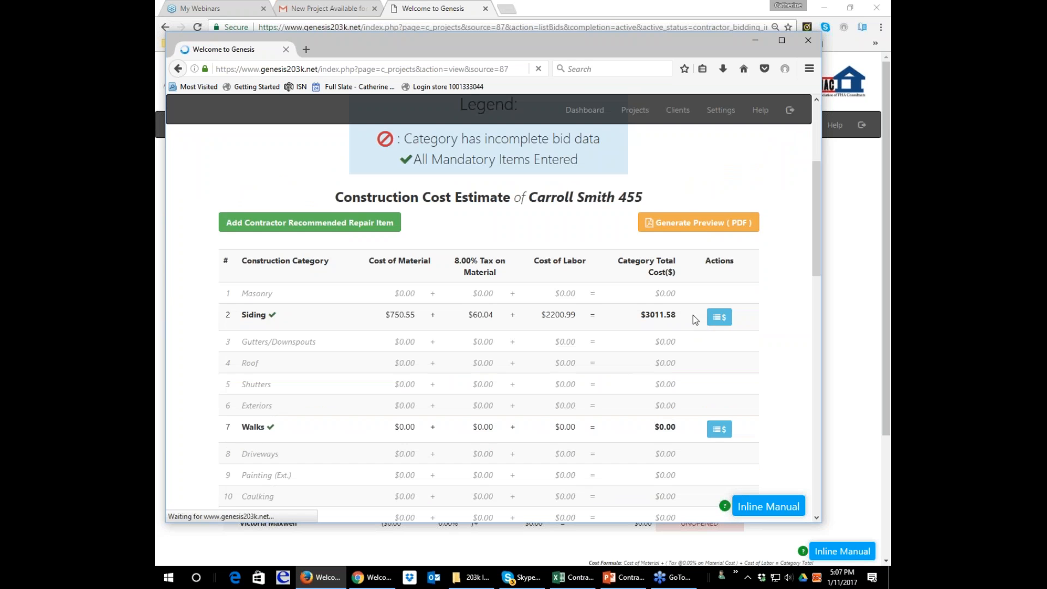
{"action": "scroll", "coordinate": [689, 319], "scroll_direction": "down", "scroll_amount": 12}
{"action": "scroll", "coordinate": [687, 320], "scroll_direction": "down", "scroll_amount": 7}
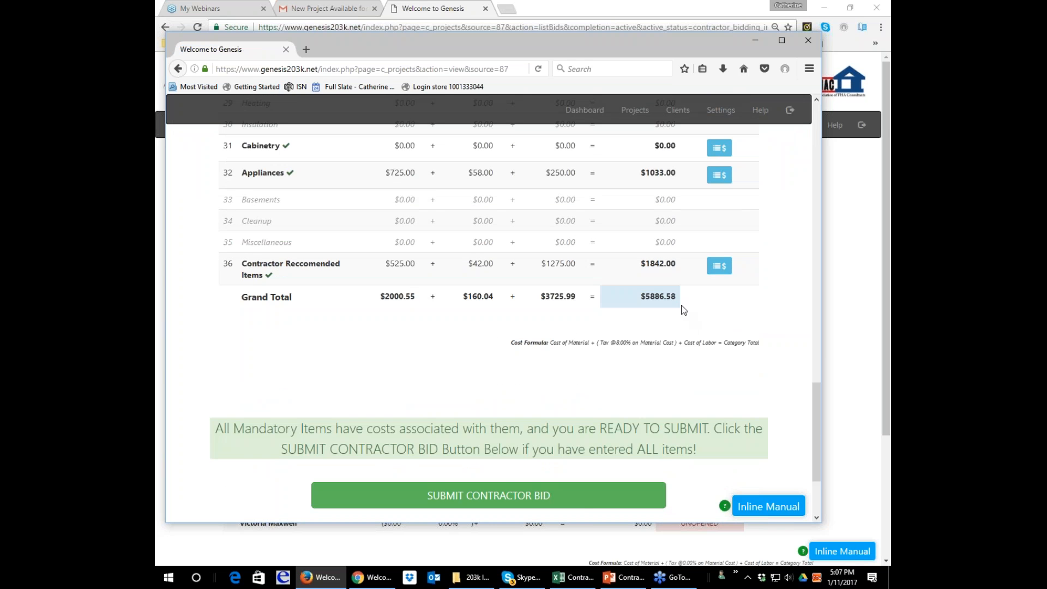
{"action": "left_click", "coordinate": [720, 266]}
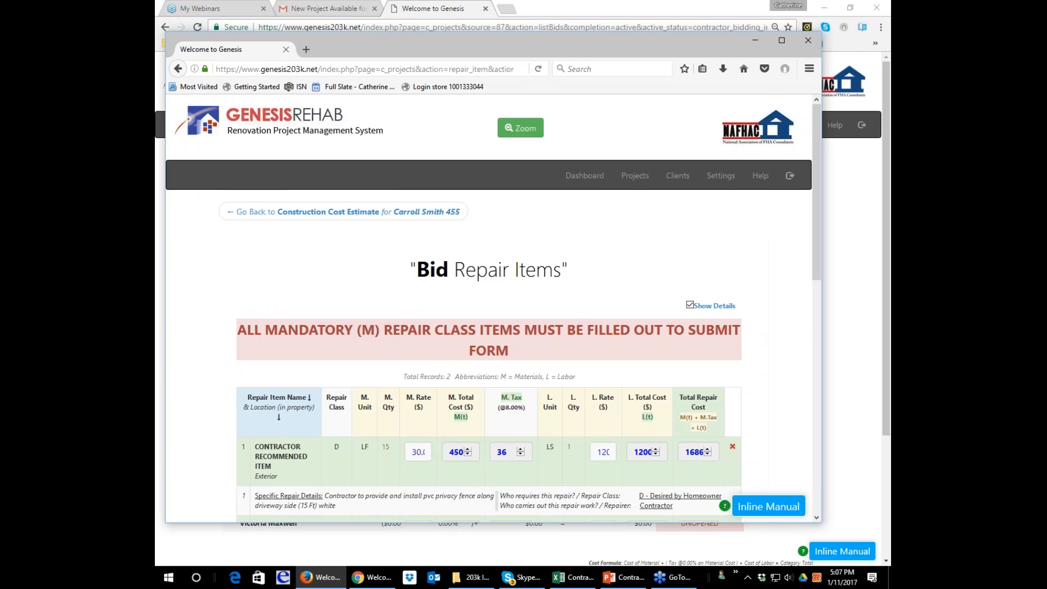
{"action": "scroll", "coordinate": [536, 312], "scroll_direction": "down", "scroll_amount": 4}
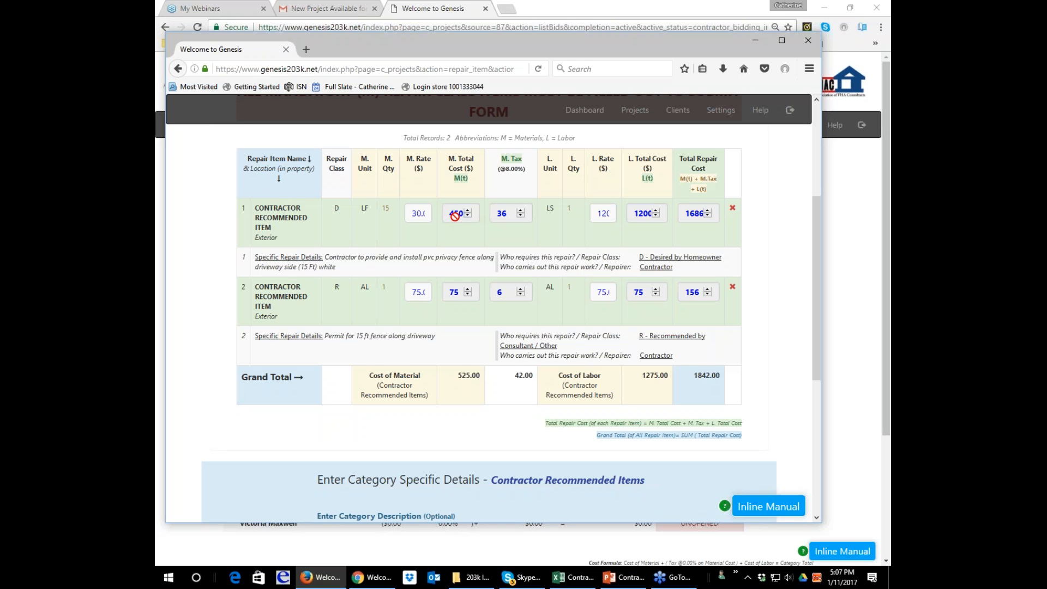
Delete the contractor-recommended PVC privacy fence item from the bid repair items and confirm the deletion.
{"action": "left_click", "coordinate": [412, 213]}
{"action": "left_click_drag", "start_coordinate": [410, 213], "coordinate": [428, 212]}
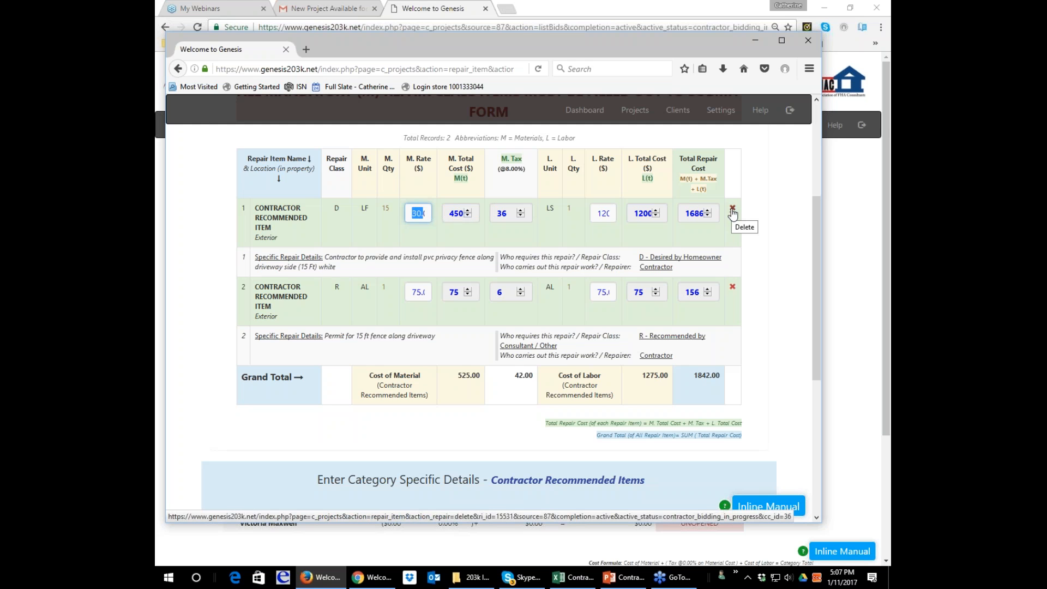
{"action": "left_click", "coordinate": [733, 211]}
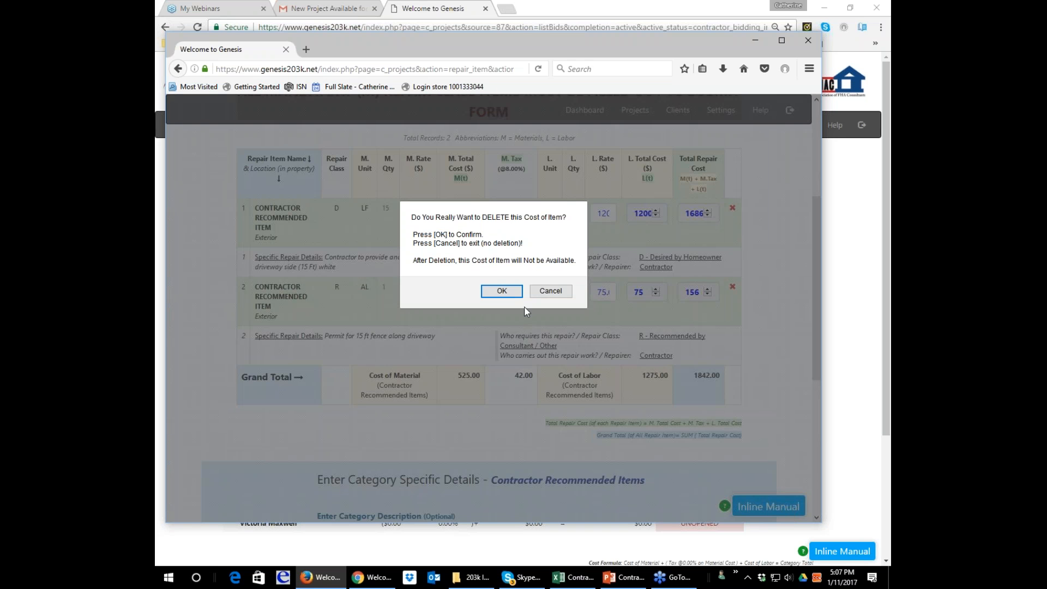
{"action": "left_click", "coordinate": [502, 290]}
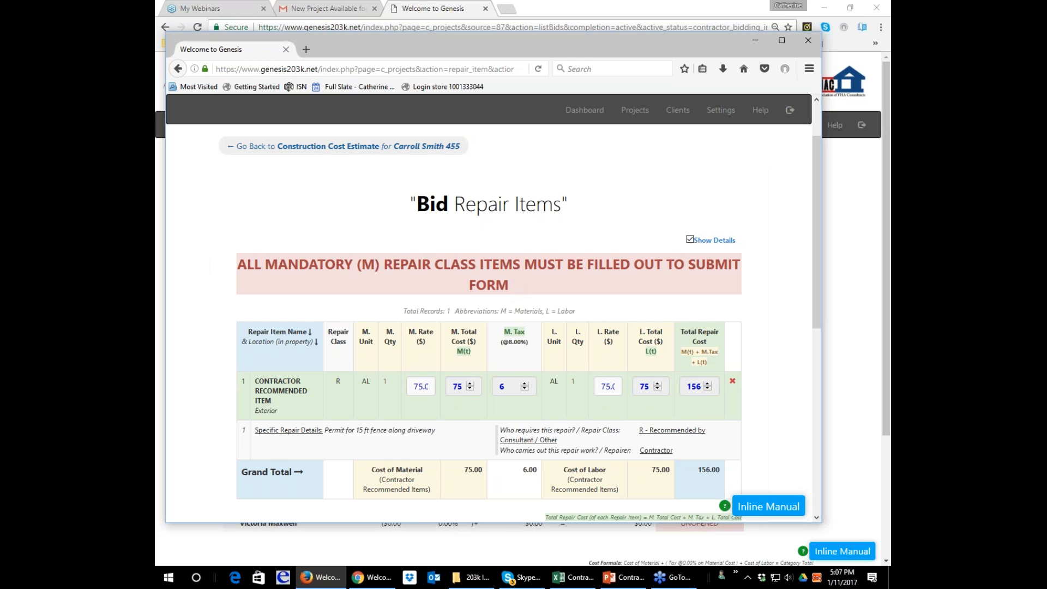
Return to the project's construction cost estimate and submit the revised contractor bid, confirming the submission.
{"action": "left_click", "coordinate": [435, 152]}
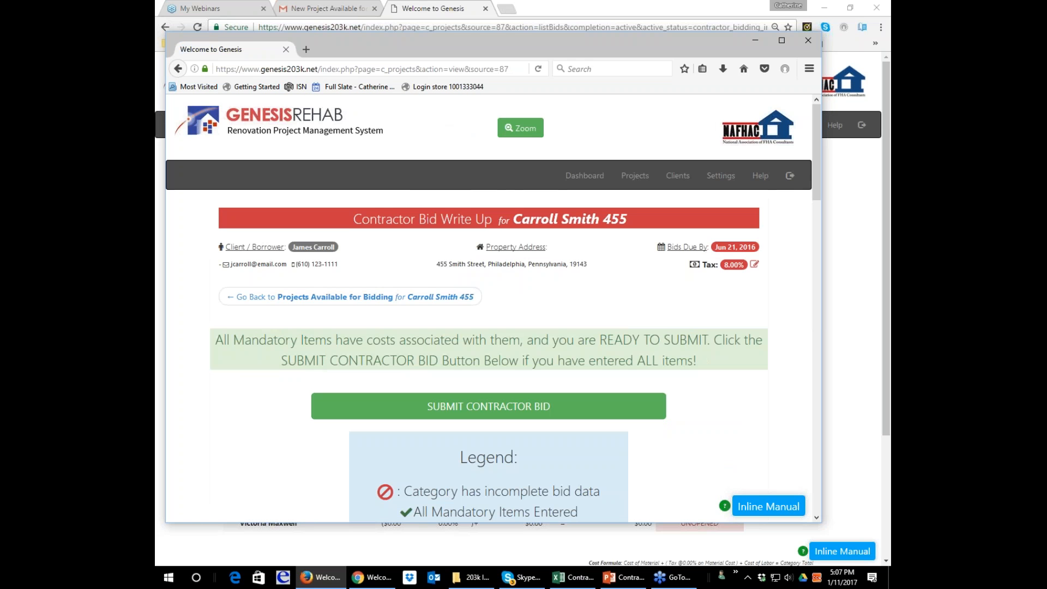
{"action": "scroll", "coordinate": [436, 156], "scroll_direction": "down", "scroll_amount": 2}
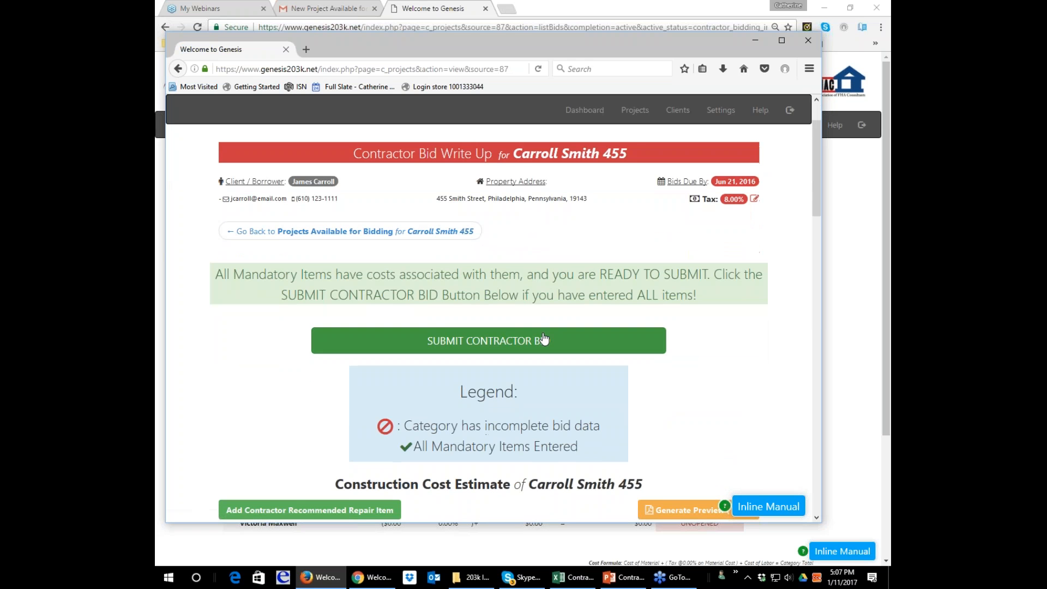
{"action": "left_click", "coordinate": [544, 339]}
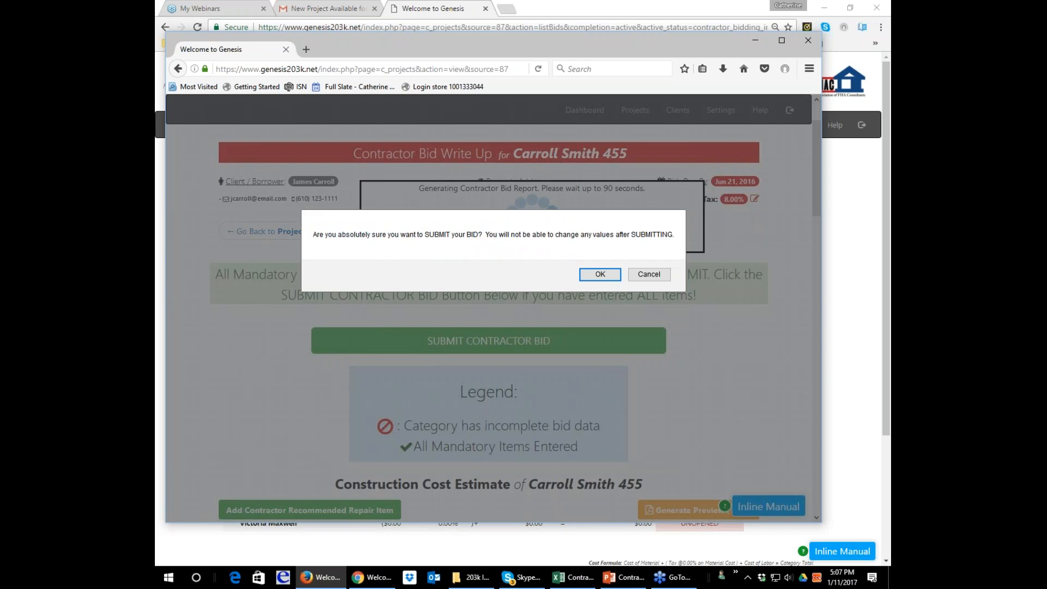
{"action": "left_click", "coordinate": [598, 274]}
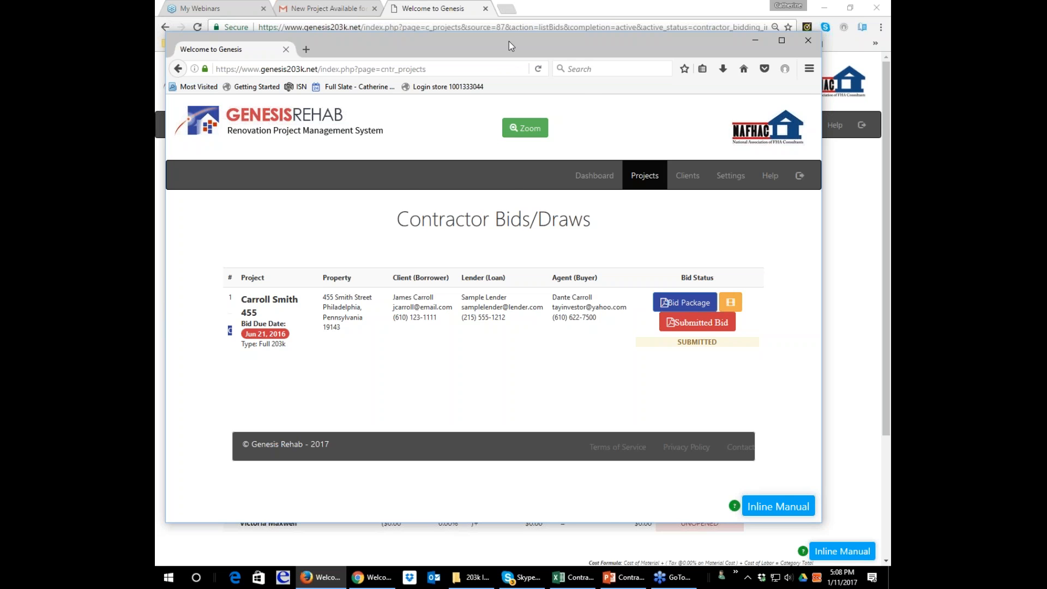
Switch to the consultant's Chrome window and reload the project's contractor bids, resubmitting the form, to check the bid status.
{"action": "left_click_drag", "start_coordinate": [517, 45], "coordinate": [890, 262]}
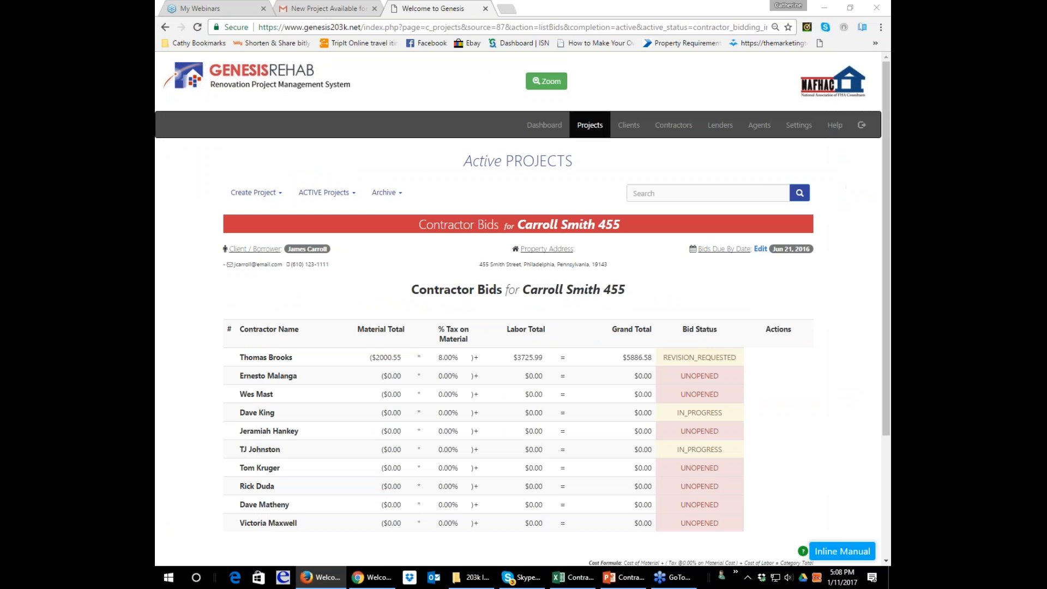
{"action": "left_click", "coordinate": [197, 27]}
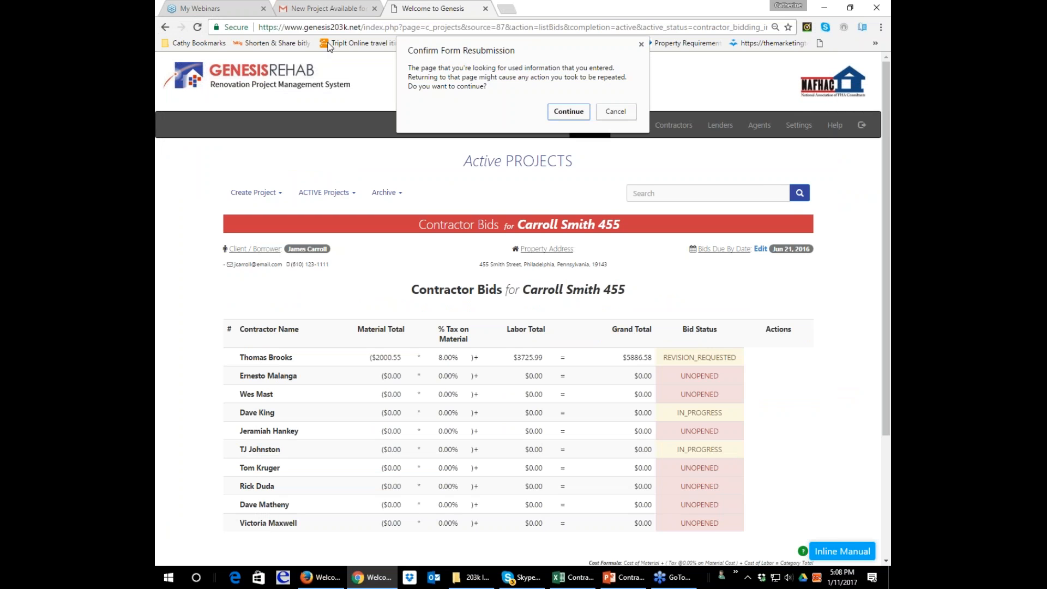
{"action": "left_click", "coordinate": [570, 115]}
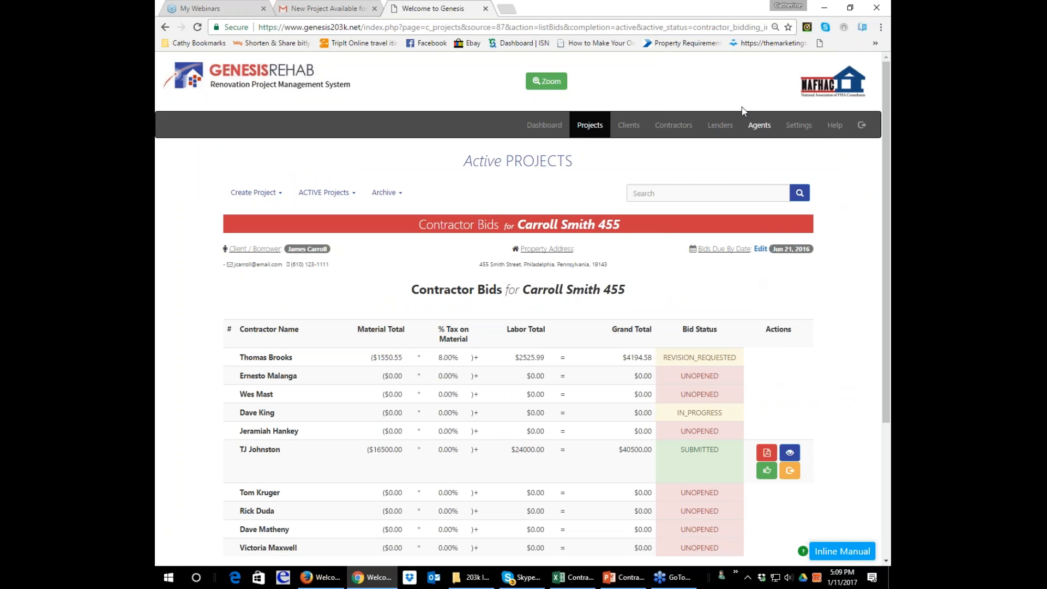
{"action": "left_click", "coordinate": [198, 27]}
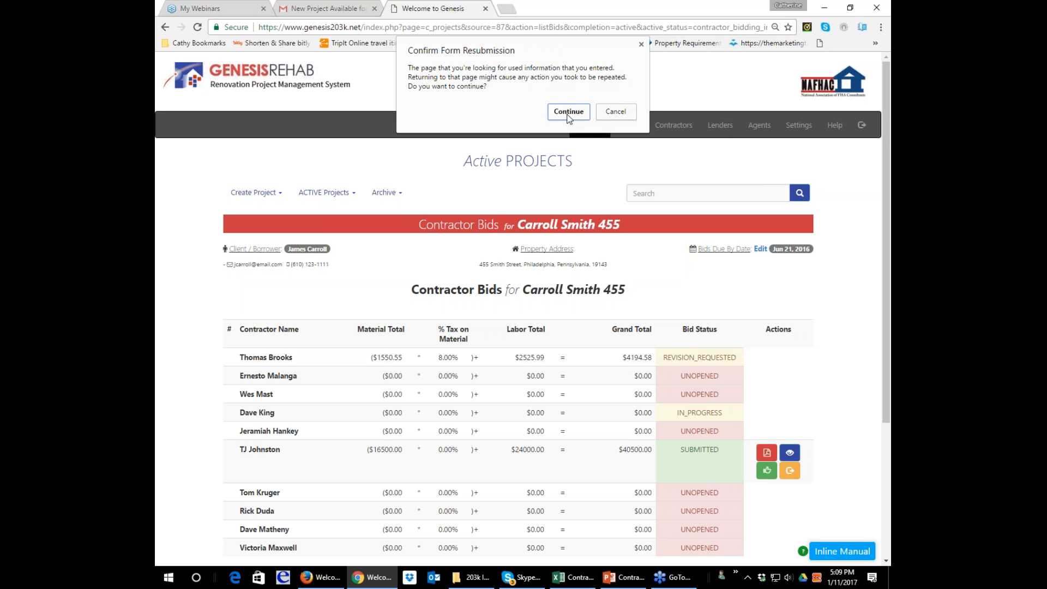
{"action": "left_click", "coordinate": [568, 112]}
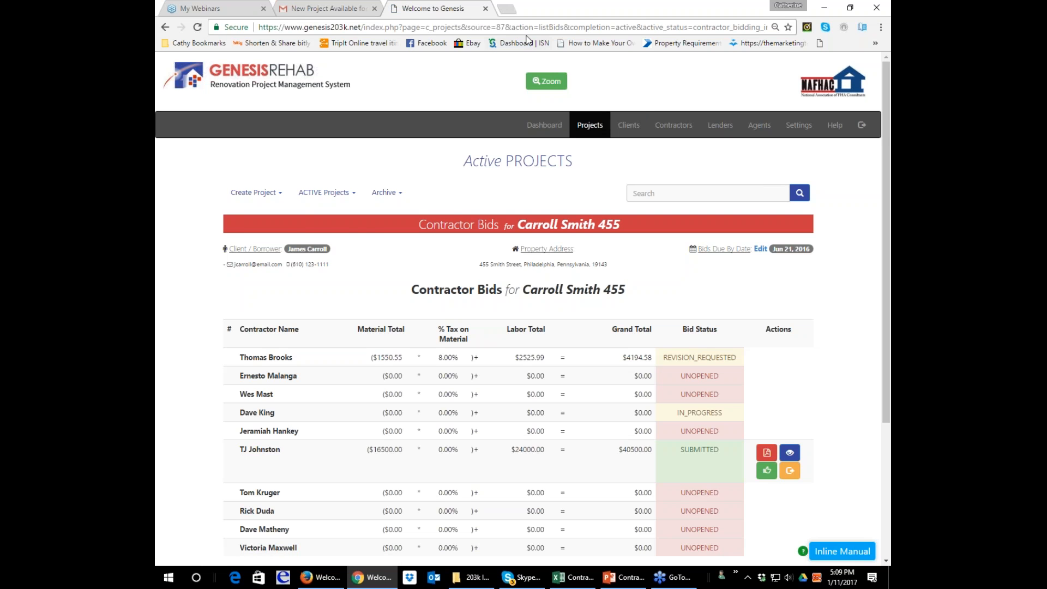
List all active projects and reopen the contractor bids of the first project.
{"action": "left_click", "coordinate": [324, 192]}
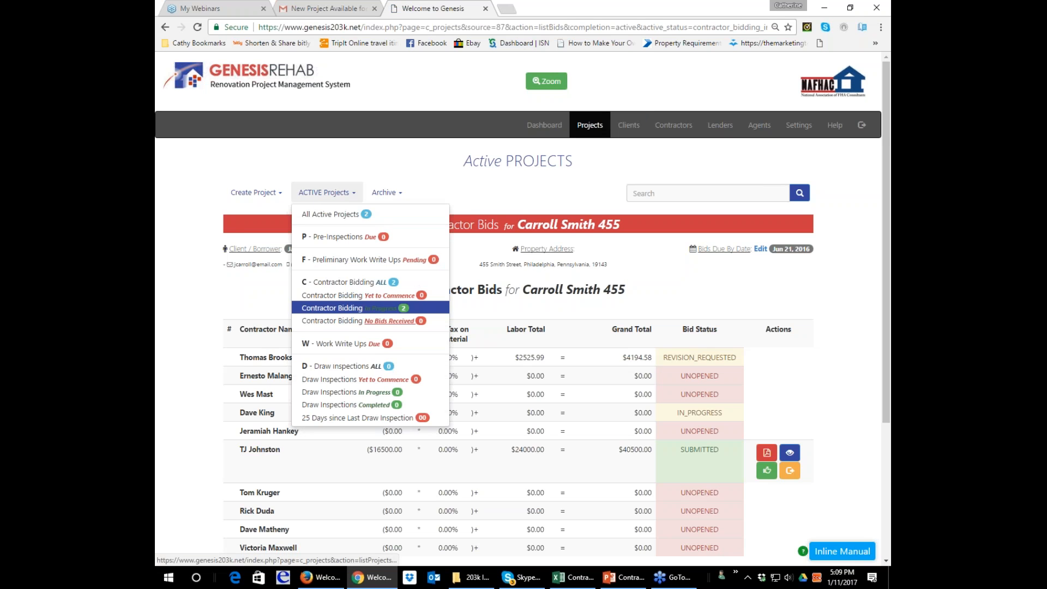
{"action": "left_click", "coordinate": [325, 214]}
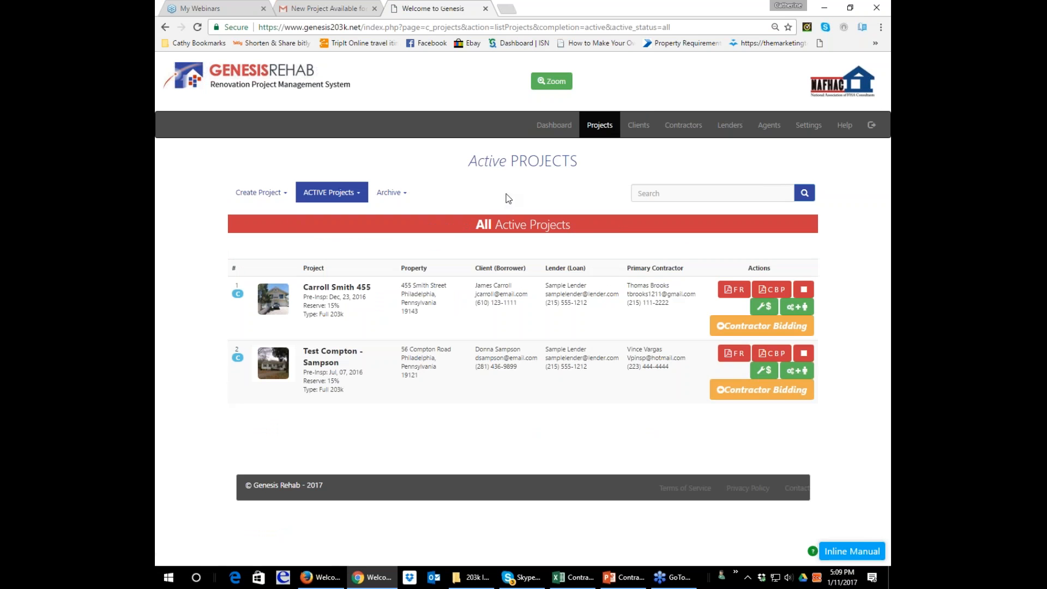
{"action": "left_click", "coordinate": [764, 307]}
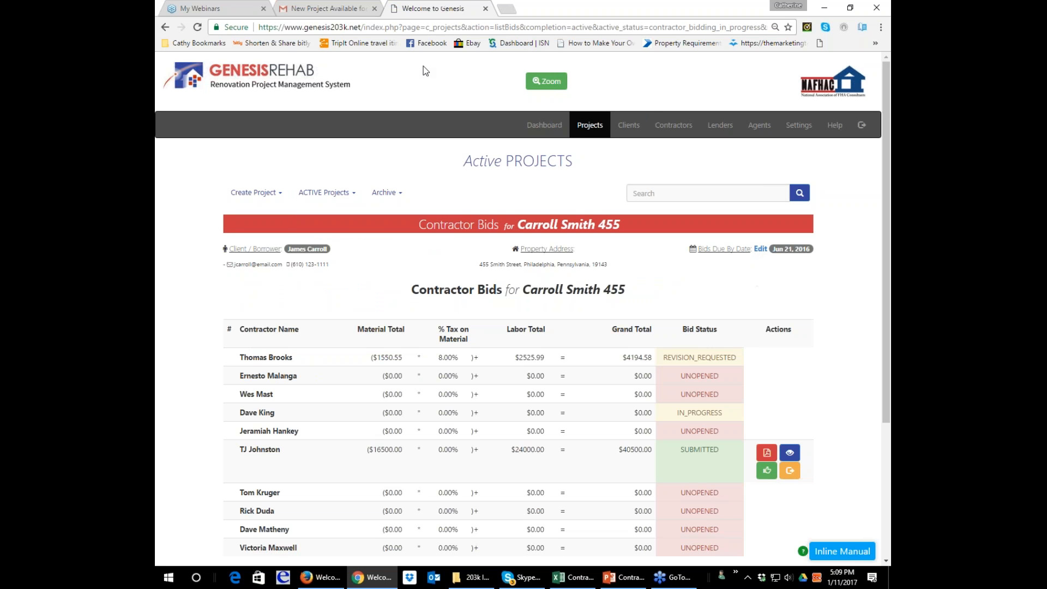
Check the contractor bids of the second active project and return to the list of all active projects.
{"action": "left_click", "coordinate": [165, 27]}
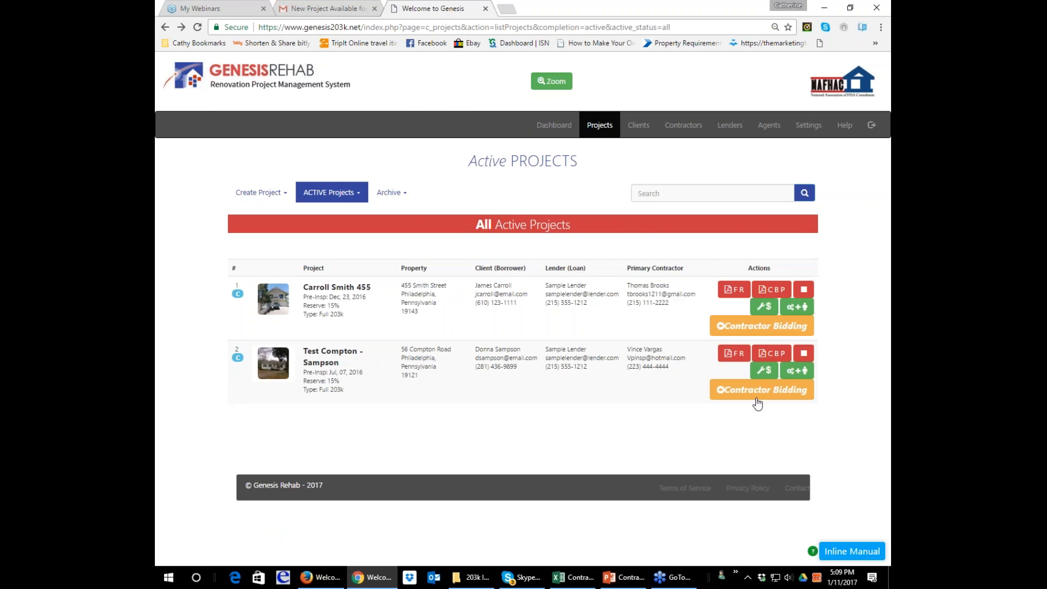
{"action": "left_click", "coordinate": [764, 370]}
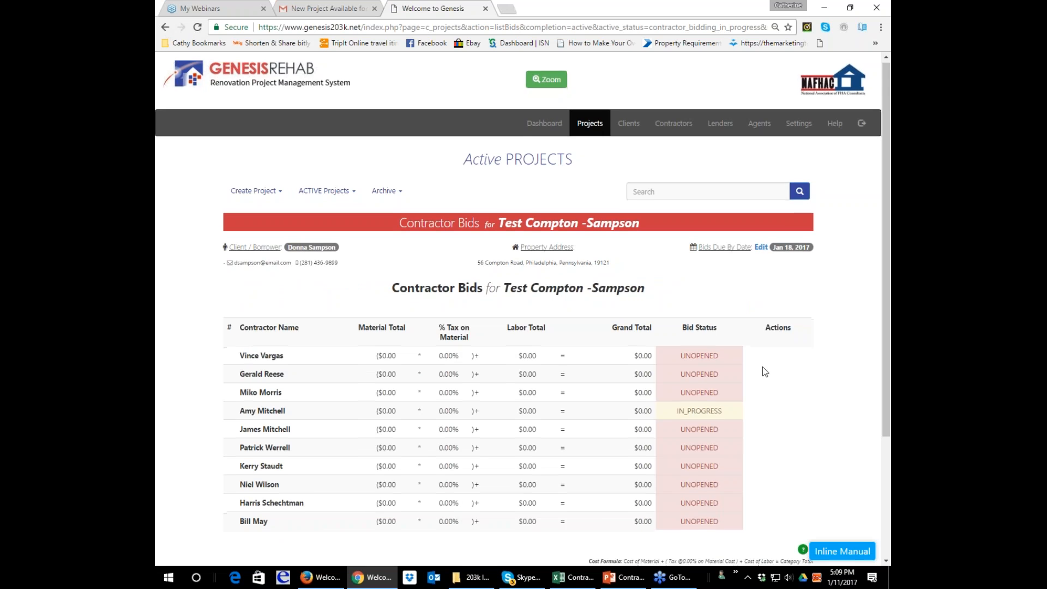
{"action": "scroll", "coordinate": [741, 366], "scroll_direction": "down", "scroll_amount": 1}
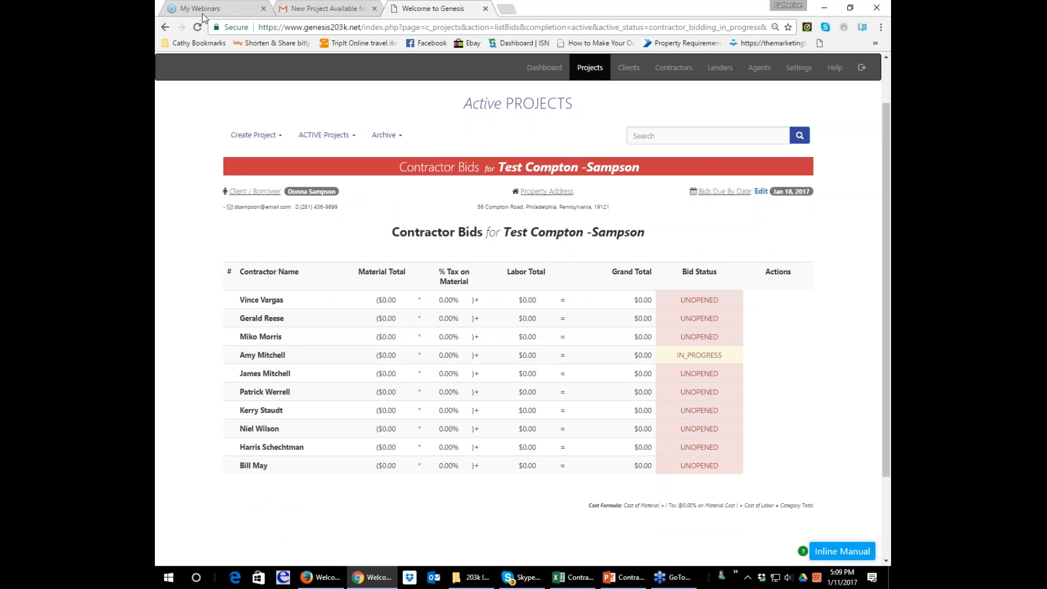
{"action": "left_click", "coordinate": [165, 27]}
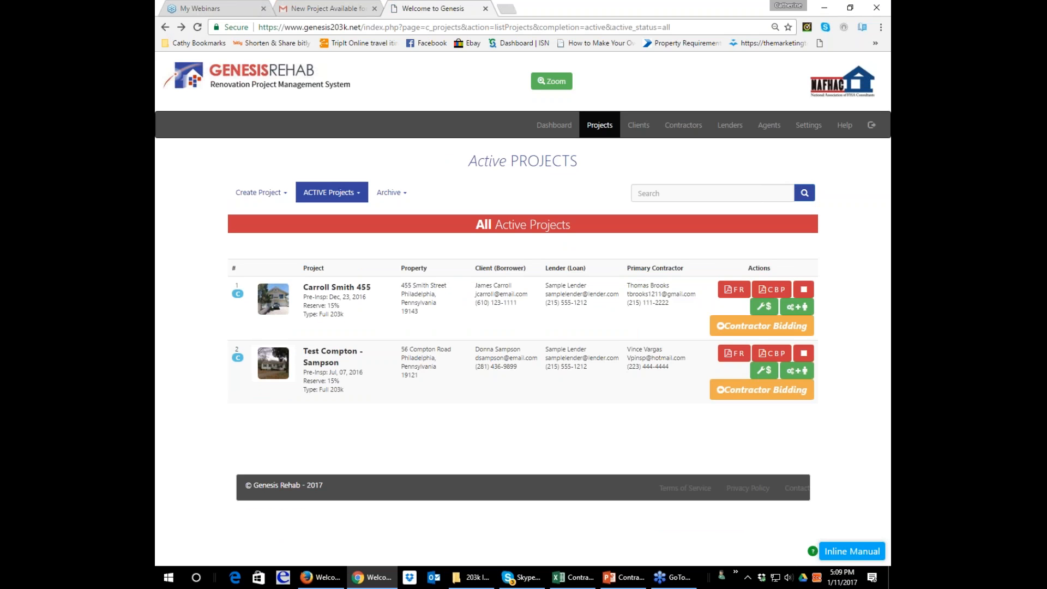